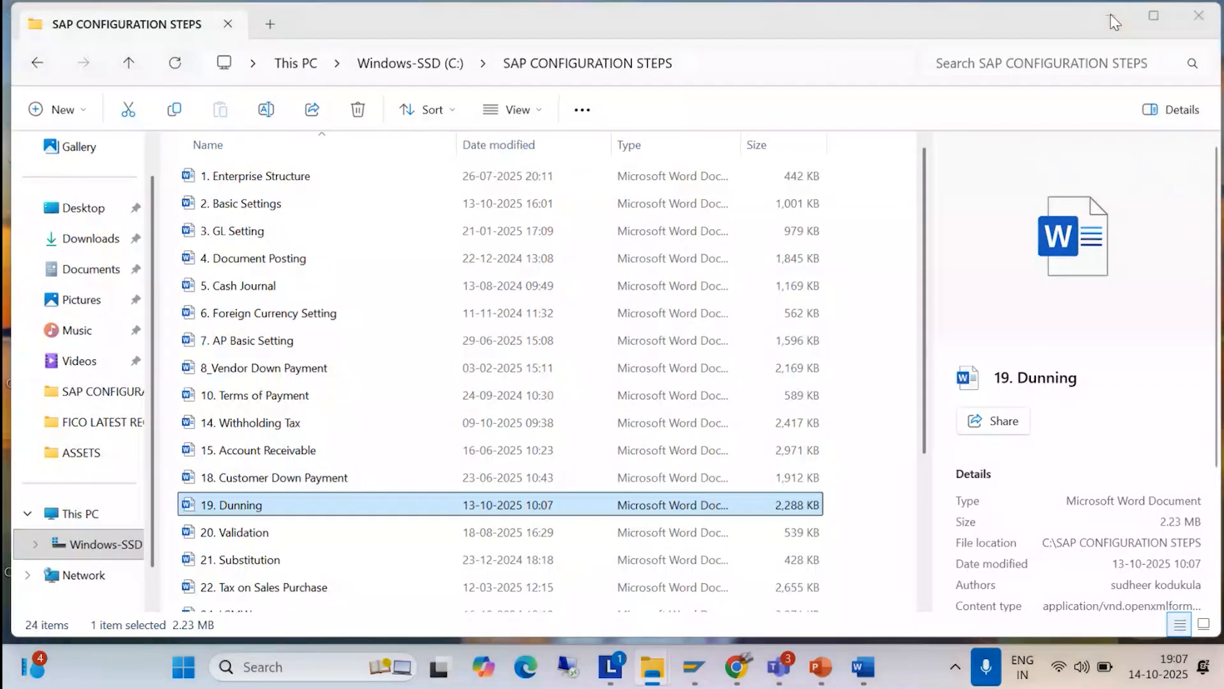
- Switch to the Dunning presentation in PowerPoint and review the dunning definitions on slide 2
left_click(1113, 19)
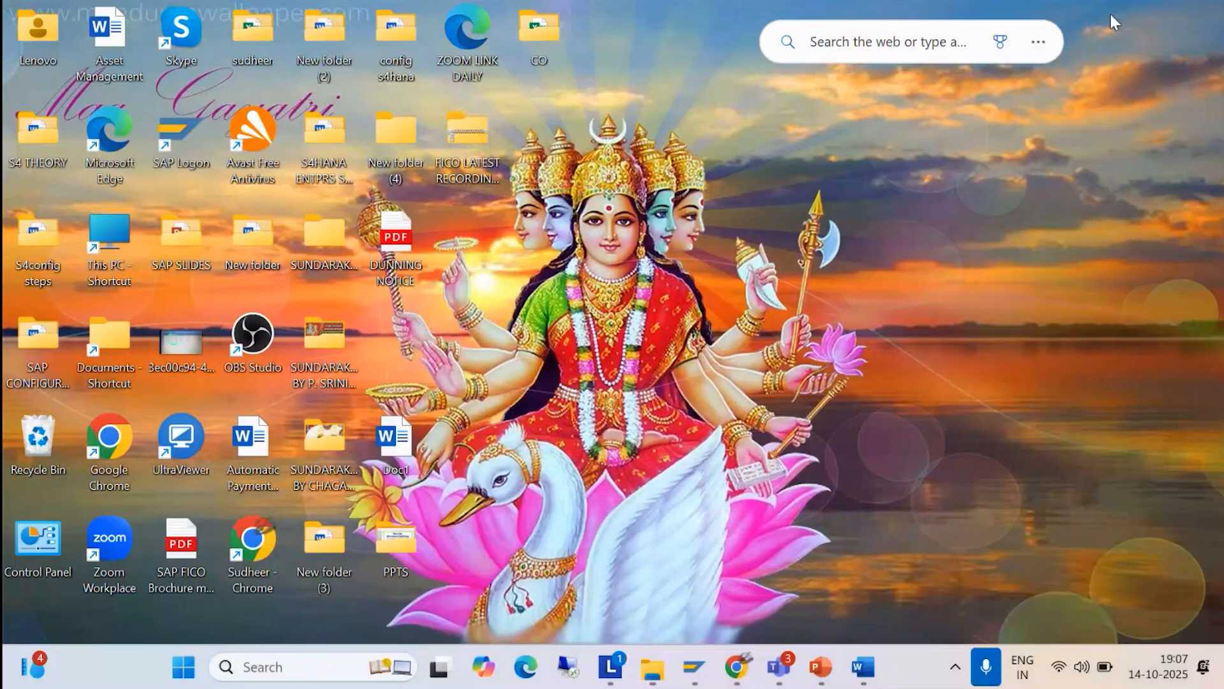
left_click(821, 673)
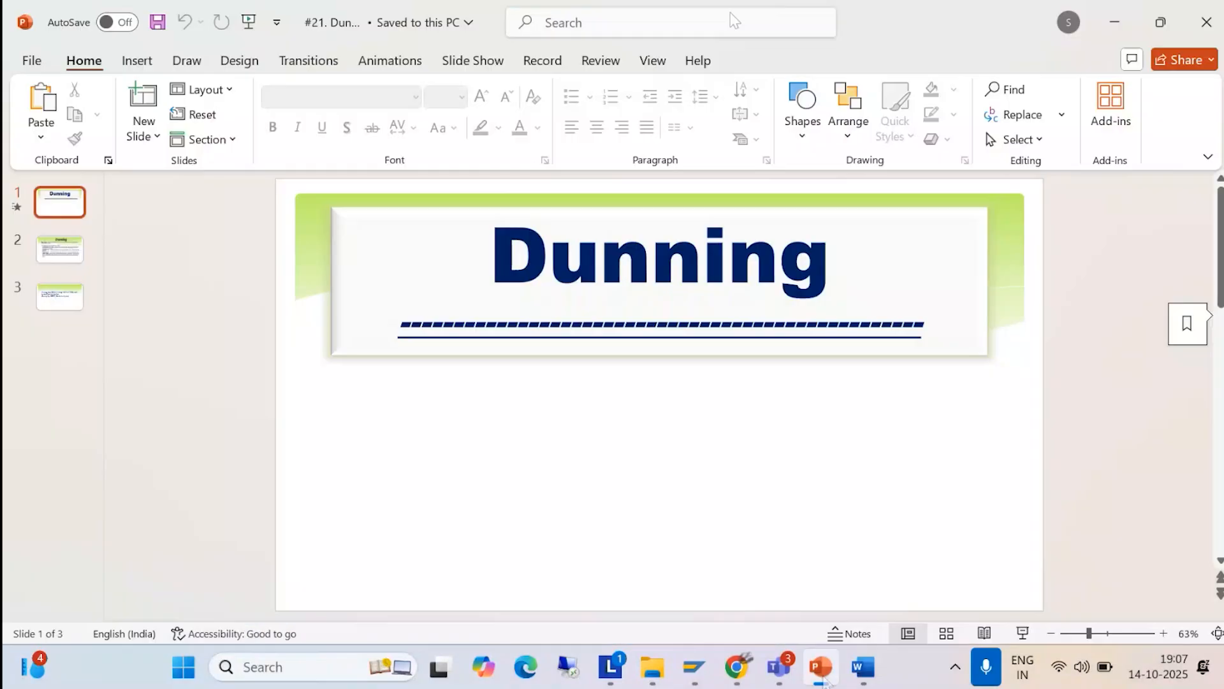
left_click(55, 252)
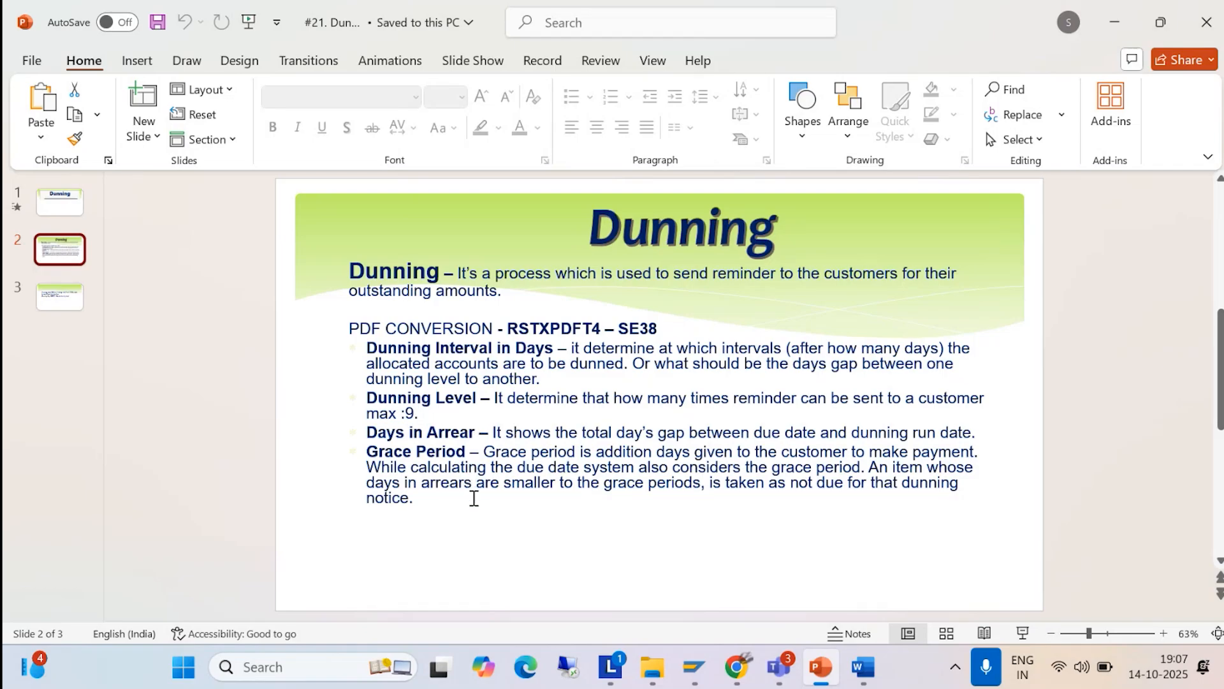
left_click(1123, 32)
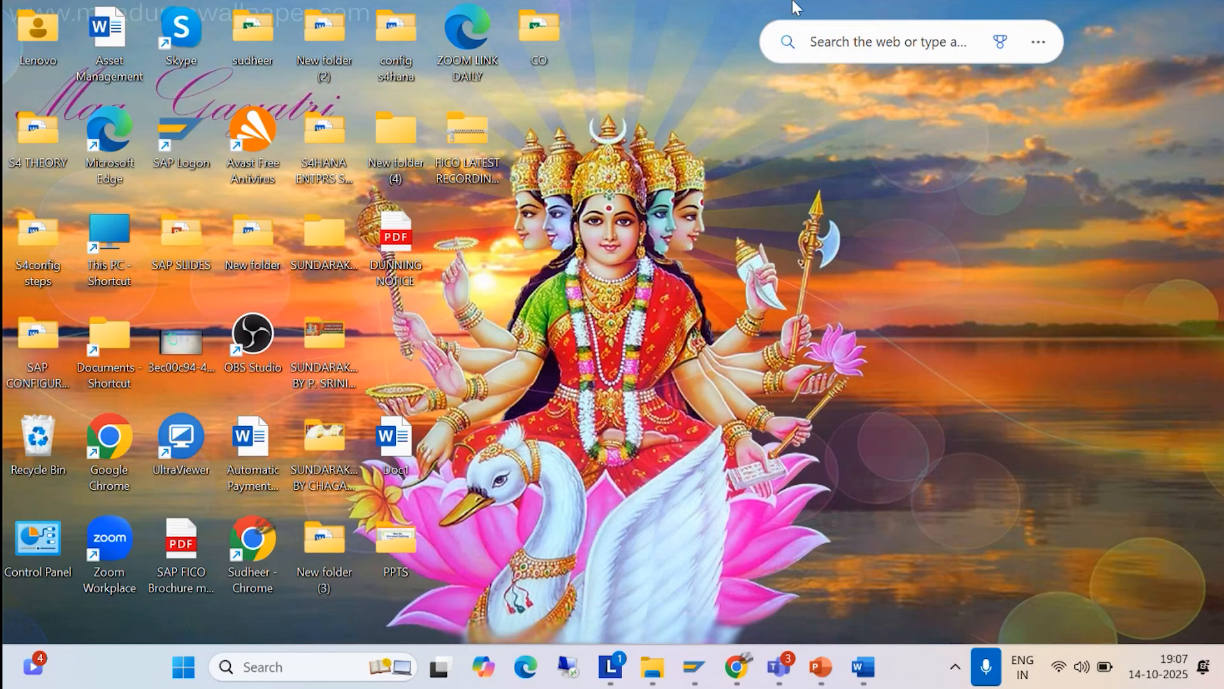
- Open SAP Logon and log on to the S/4HANA system with the saved user and the account password
double_click(169, 127)
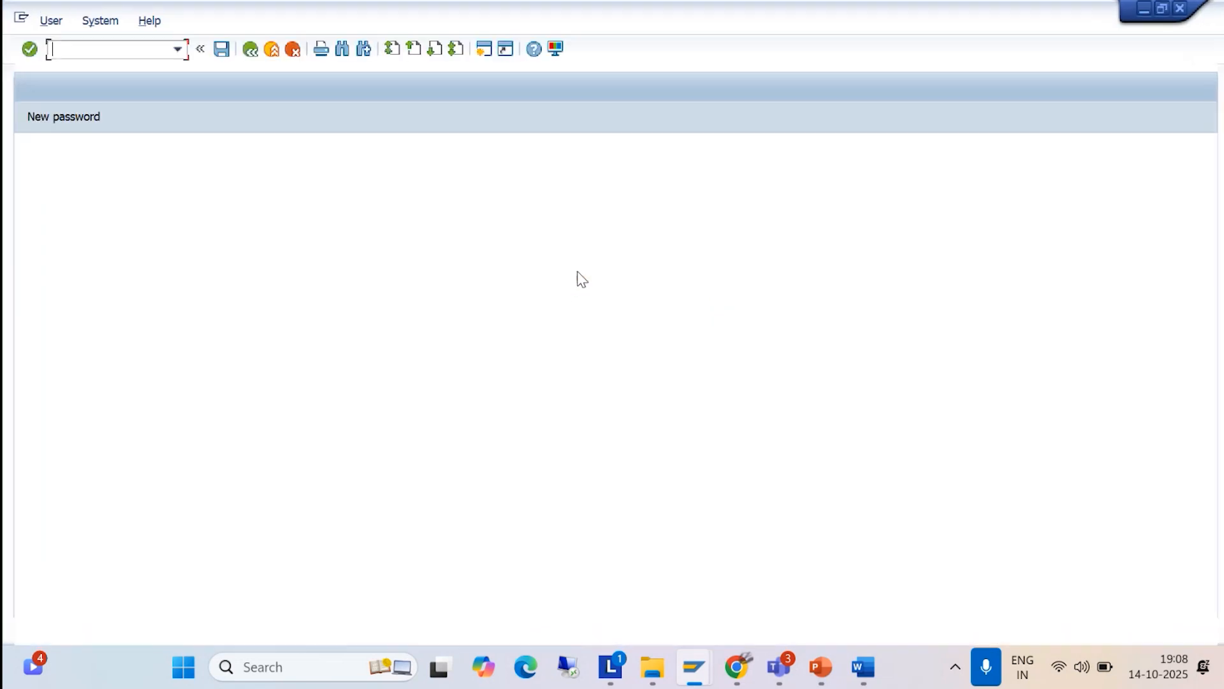
key("Down")
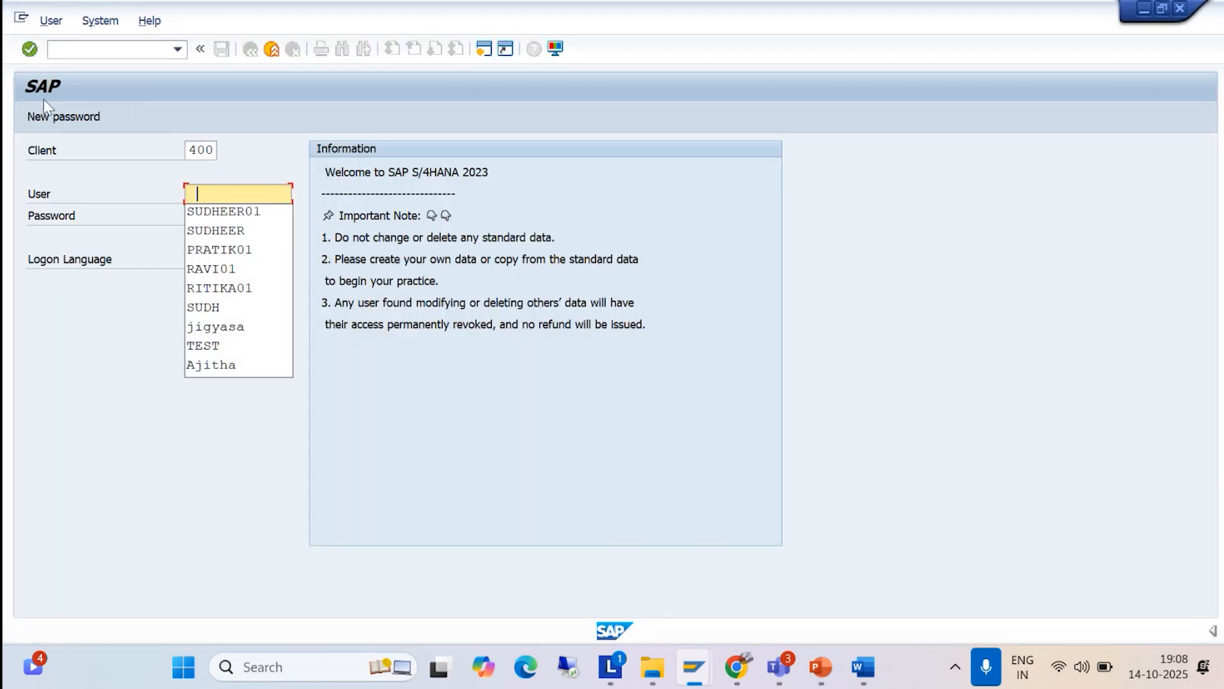
left_click(214, 212)
left_click(215, 214)
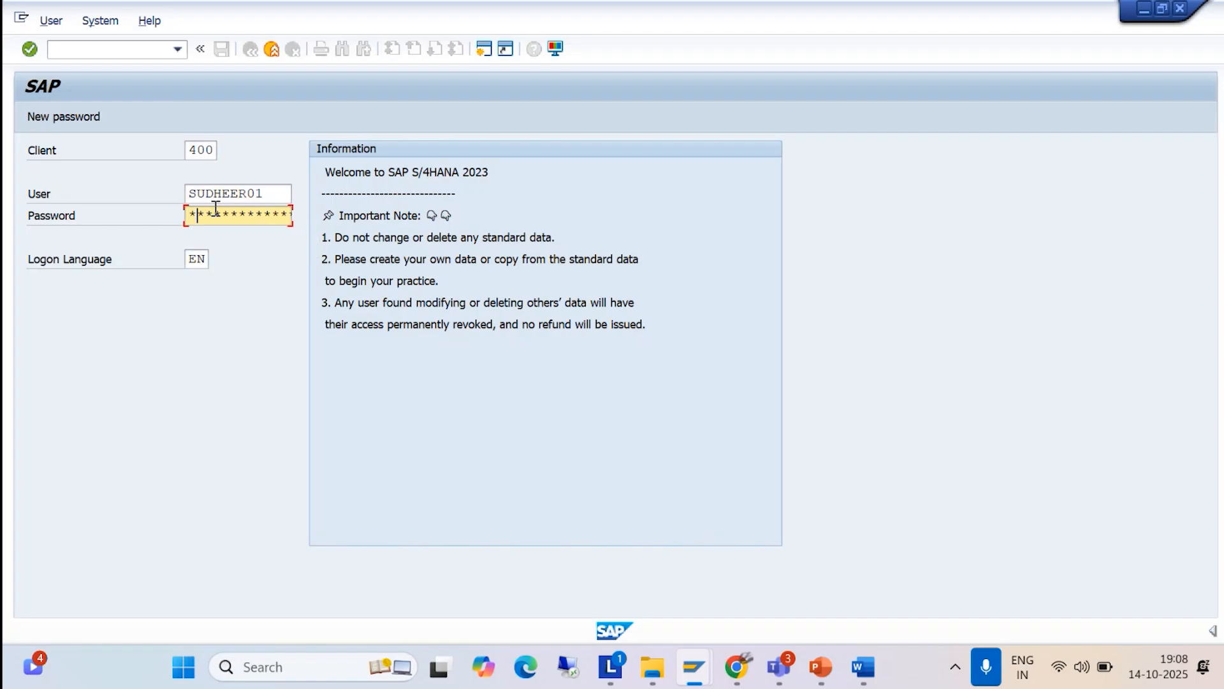
key("Return")
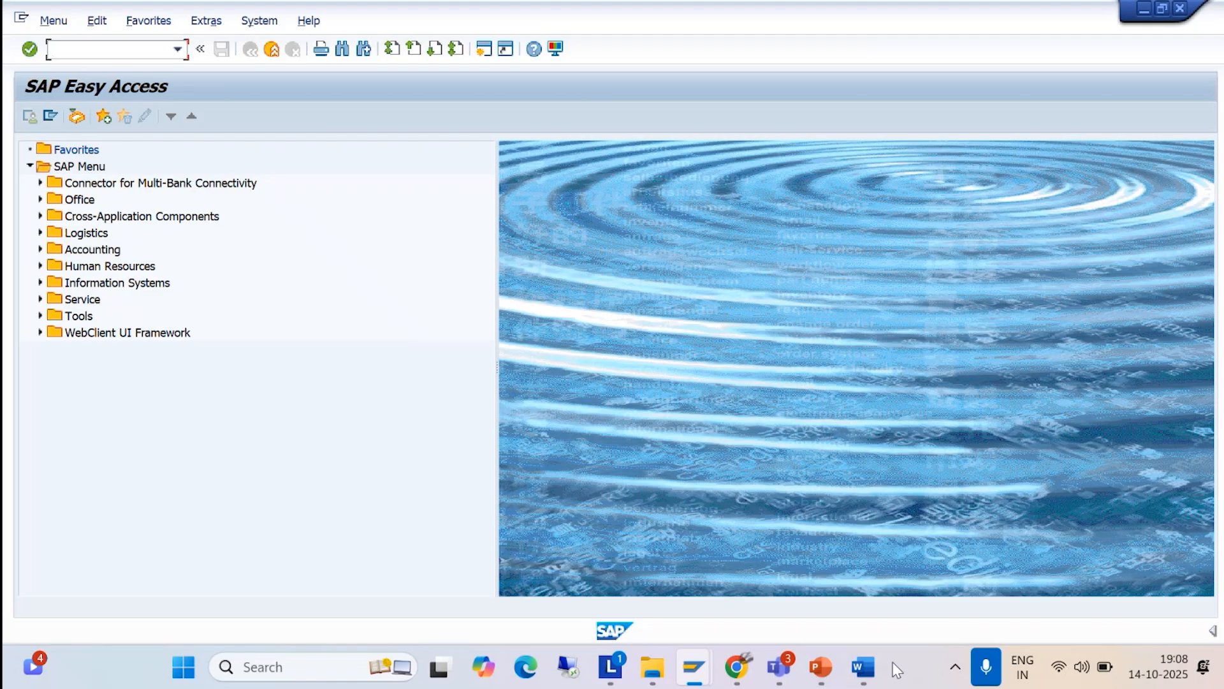
- Switch to the Dunning document in Word and read the Define Dunning Procedure section, including its terms and transaction code
mouse_move(864, 666)
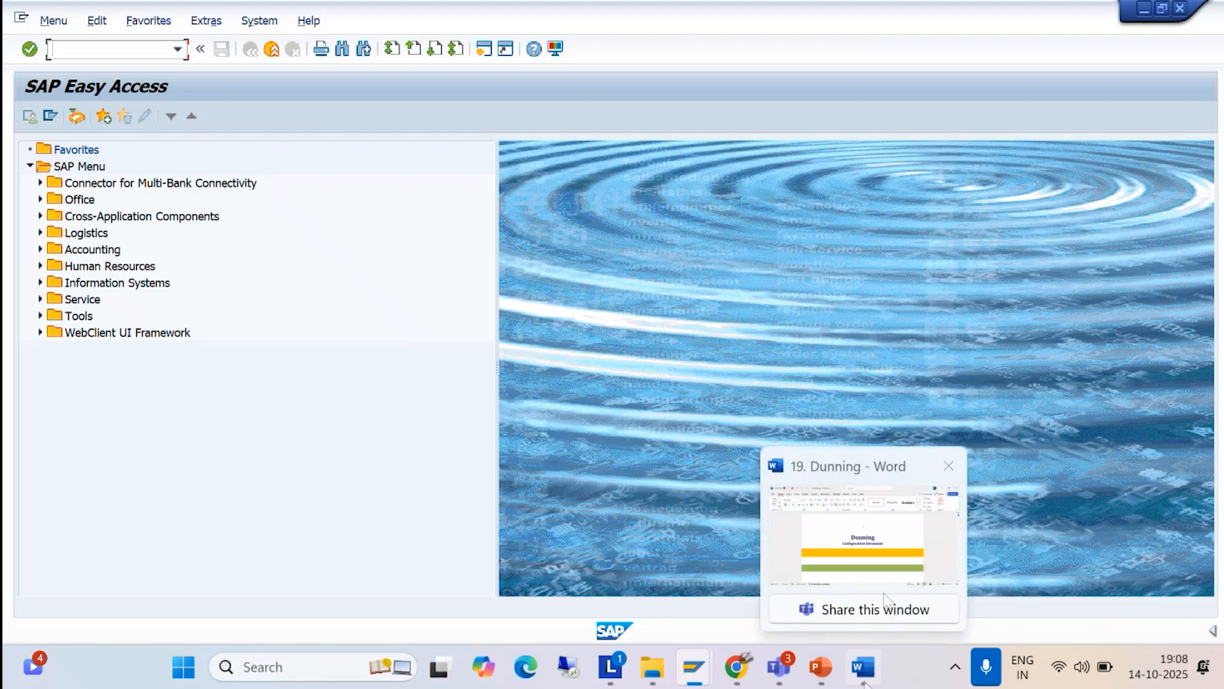
left_click(874, 560)
scroll(683, 457, "down", 5)
scroll(625, 422, "down", 10)
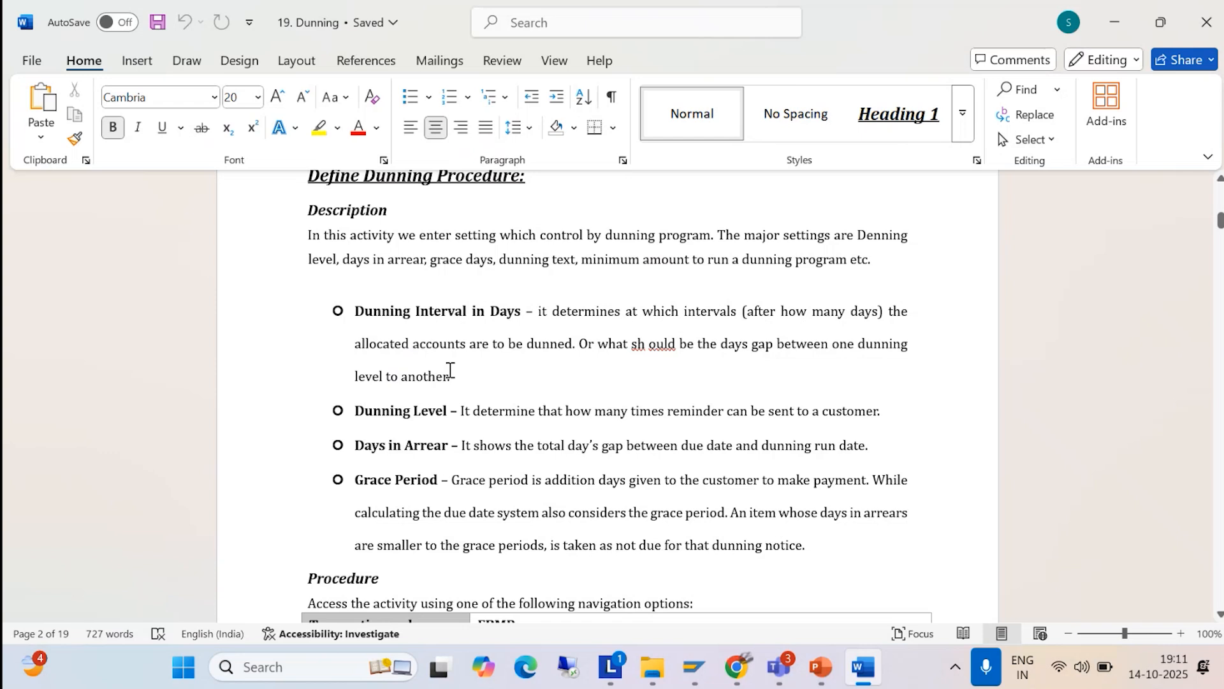
scroll(561, 378, "down", 3)
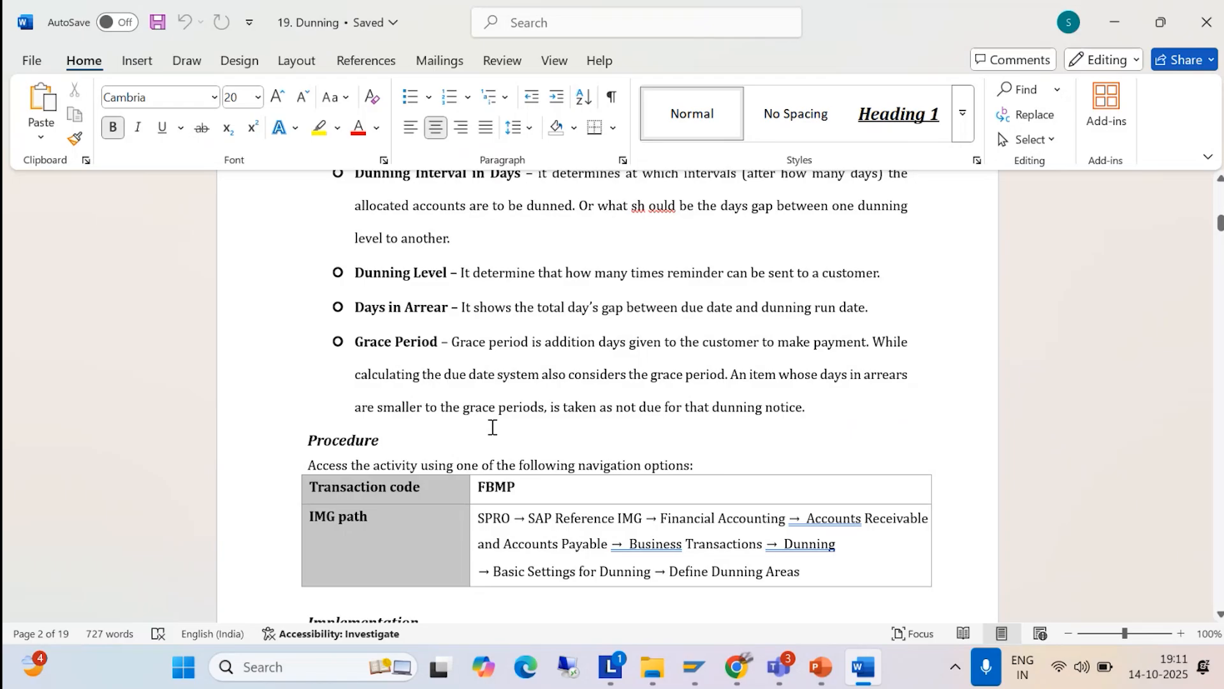
scroll(207, 344, "up", 2)
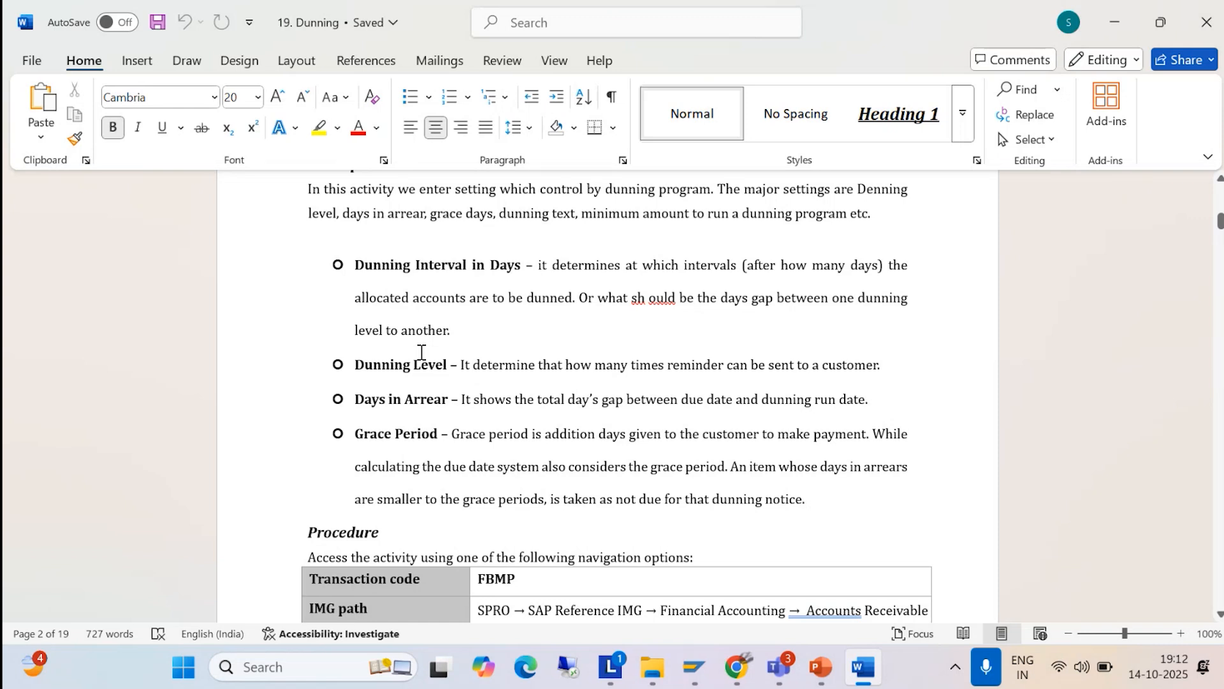
scroll(470, 443, "down", 5)
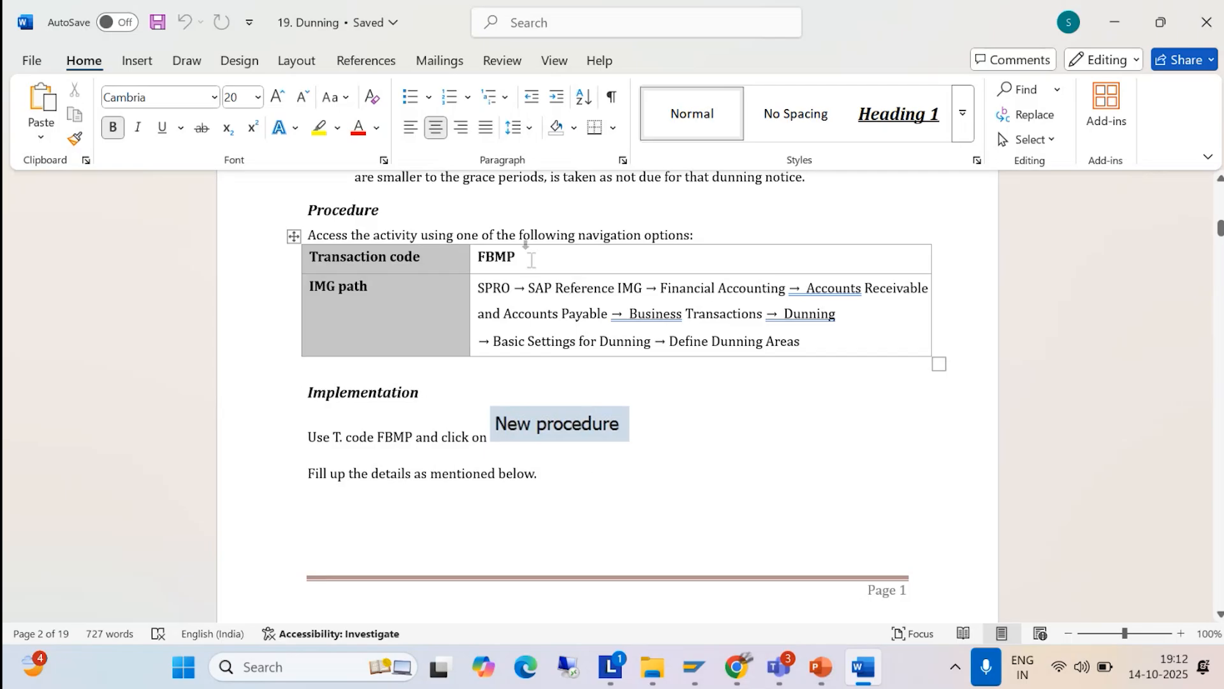
left_click_drag(531, 260, 470, 261)
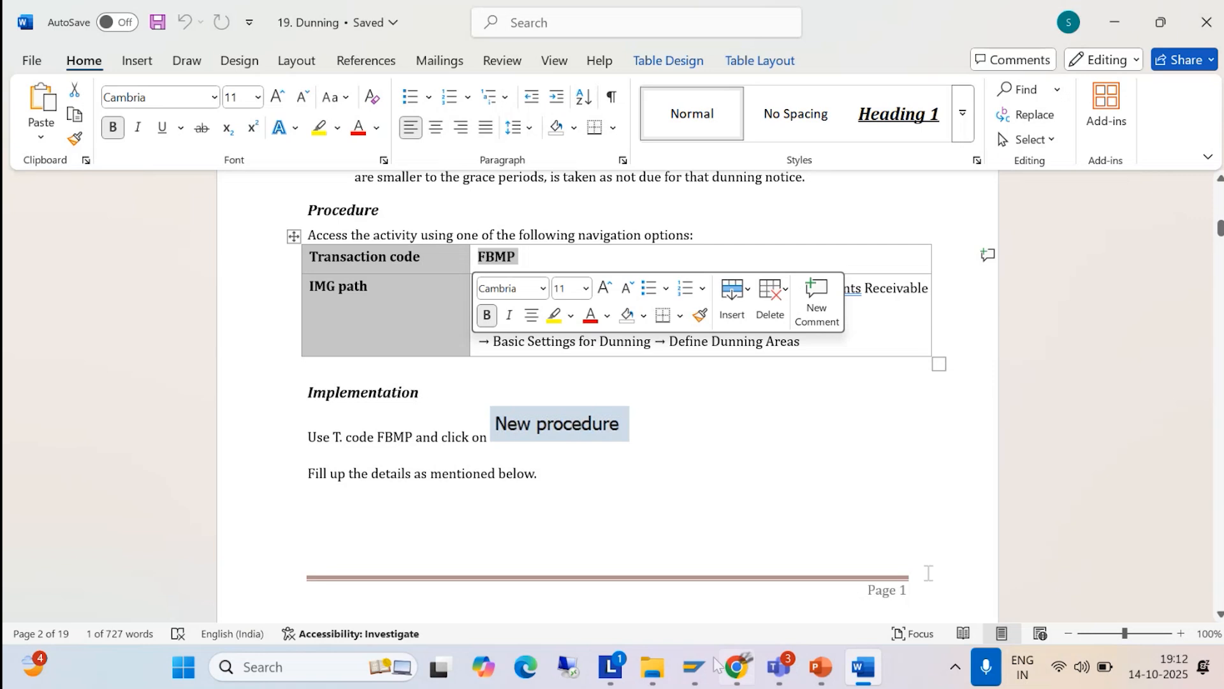
- Switch back to SAP Easy Access and start transaction FBMP
left_click(694, 666)
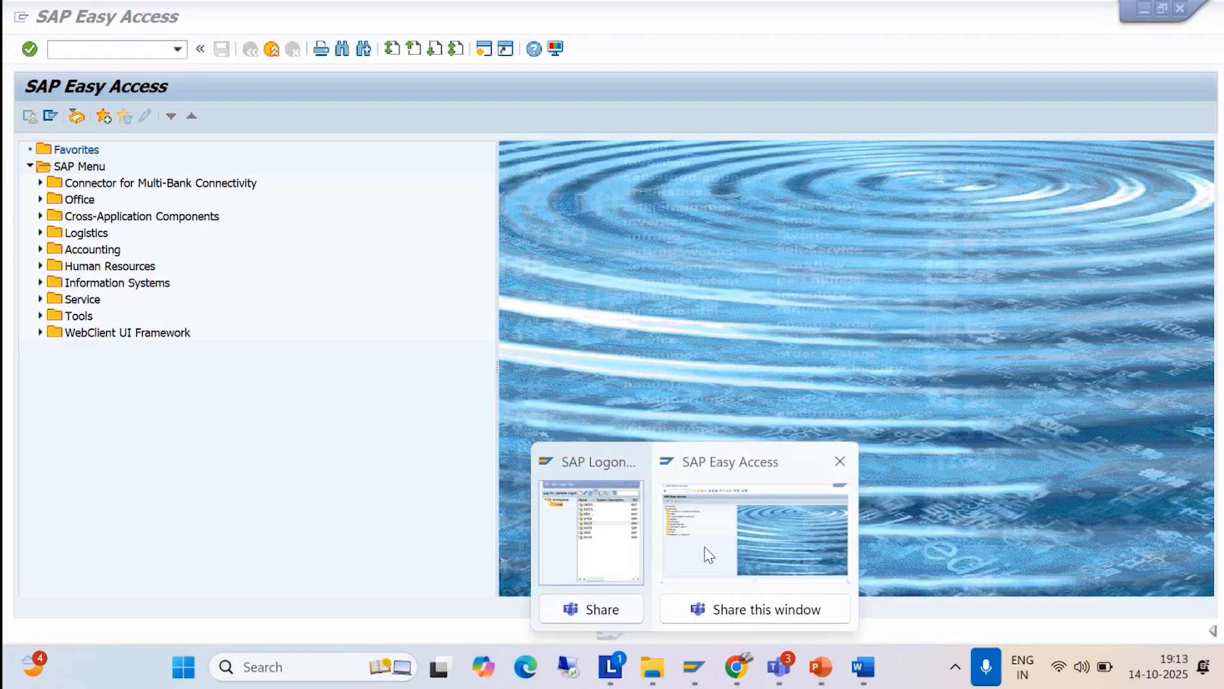
left_click(708, 554)
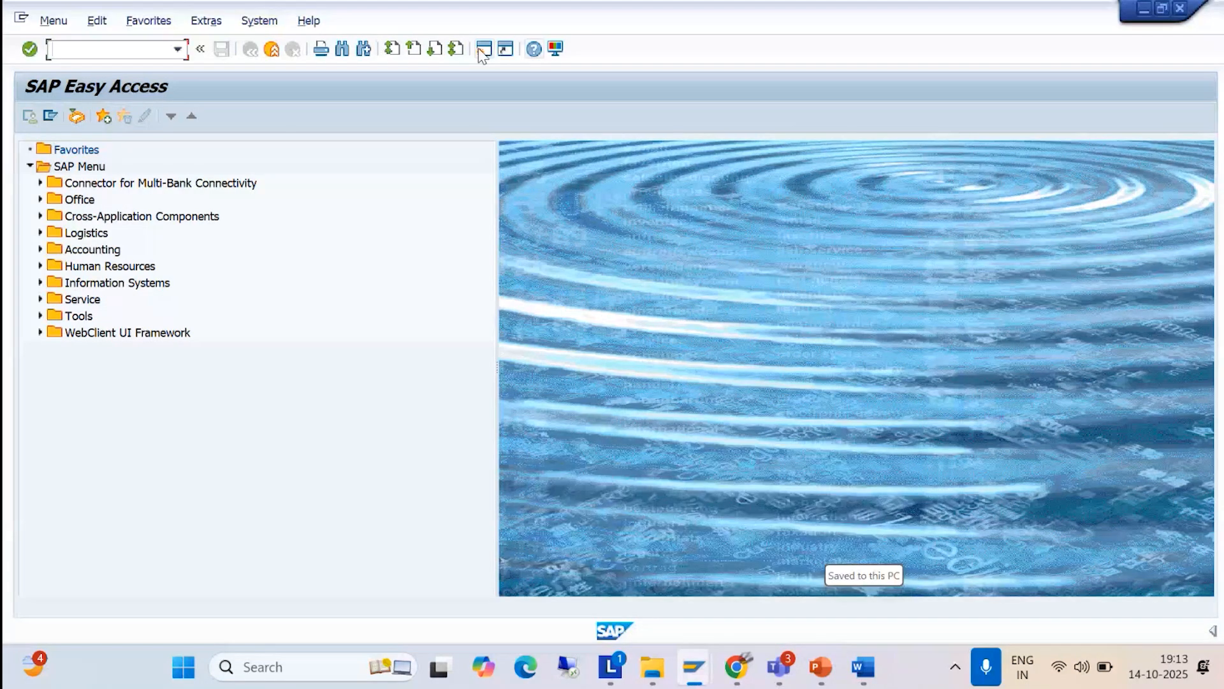
type("/NFBMP")
key("Return")
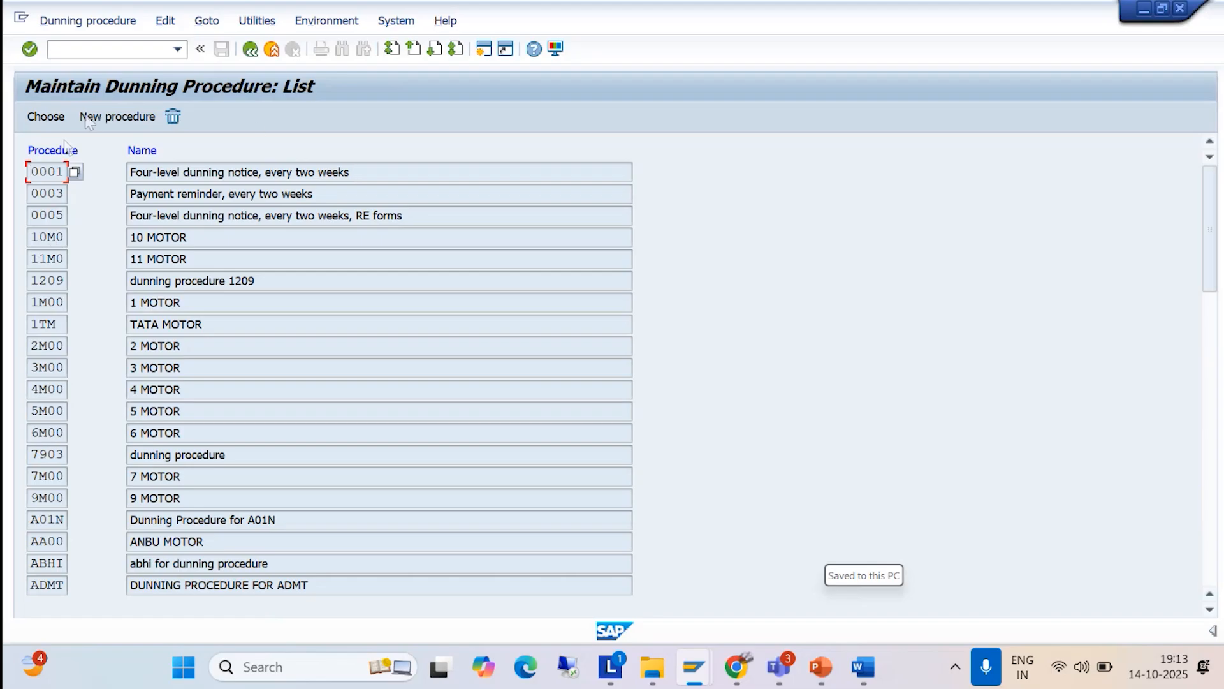
- Create a new dunning procedure with code BAJM and the name DUNNING PROCEDURE FOR BAJM
left_click(100, 125)
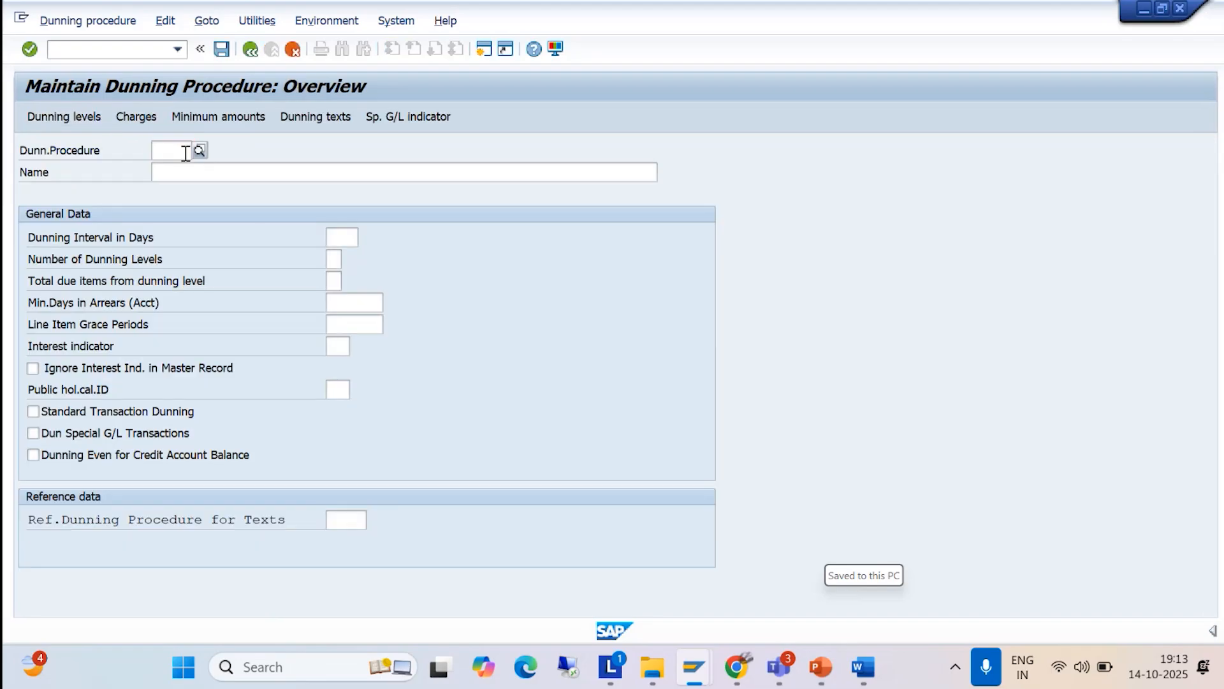
type("BAJU")
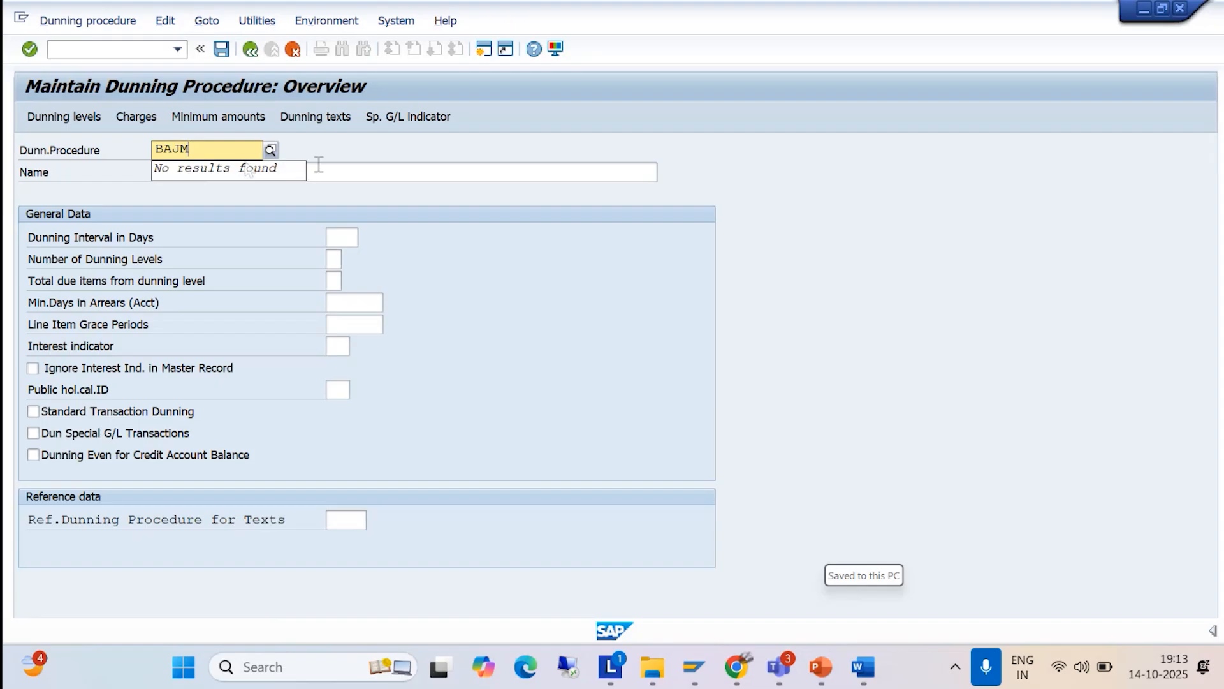
left_click(314, 171)
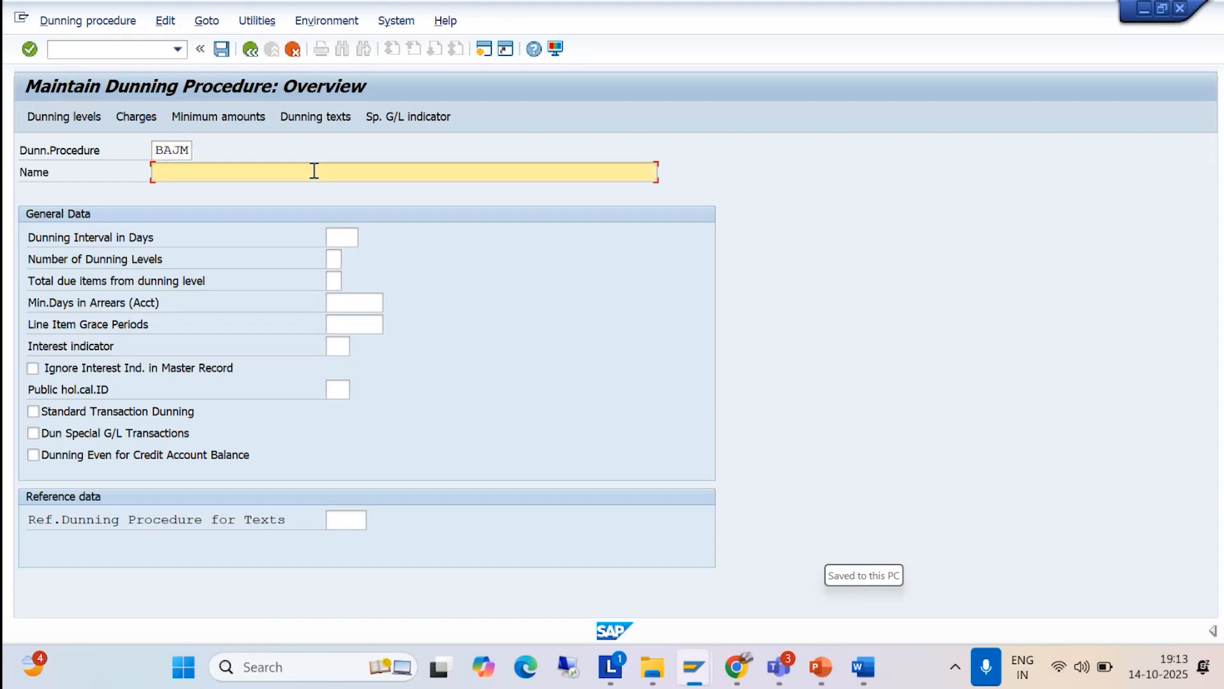
type("DUNNING PROCEDRU")
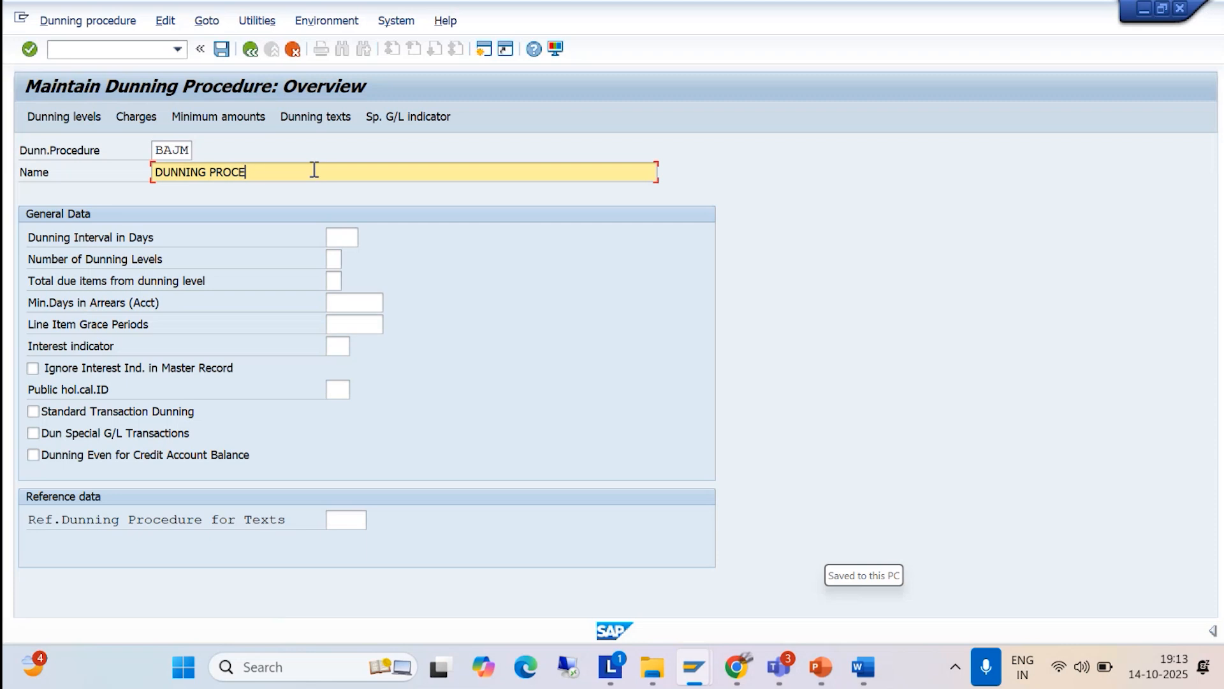
key("BackSpace")
key("BackSpace")
type("URE FOR BAJM")
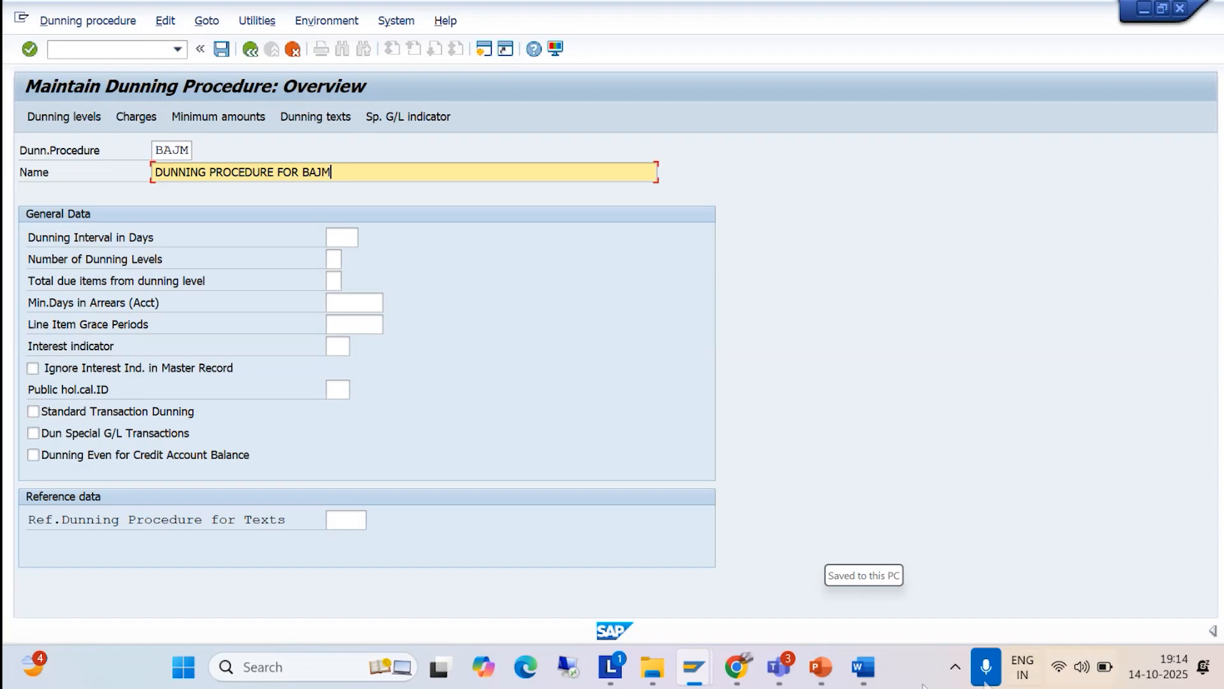
- Check the procedure overview example in the Word document and set the SAP procedure's Dunning Interval in Days to 10
mouse_move(865, 677)
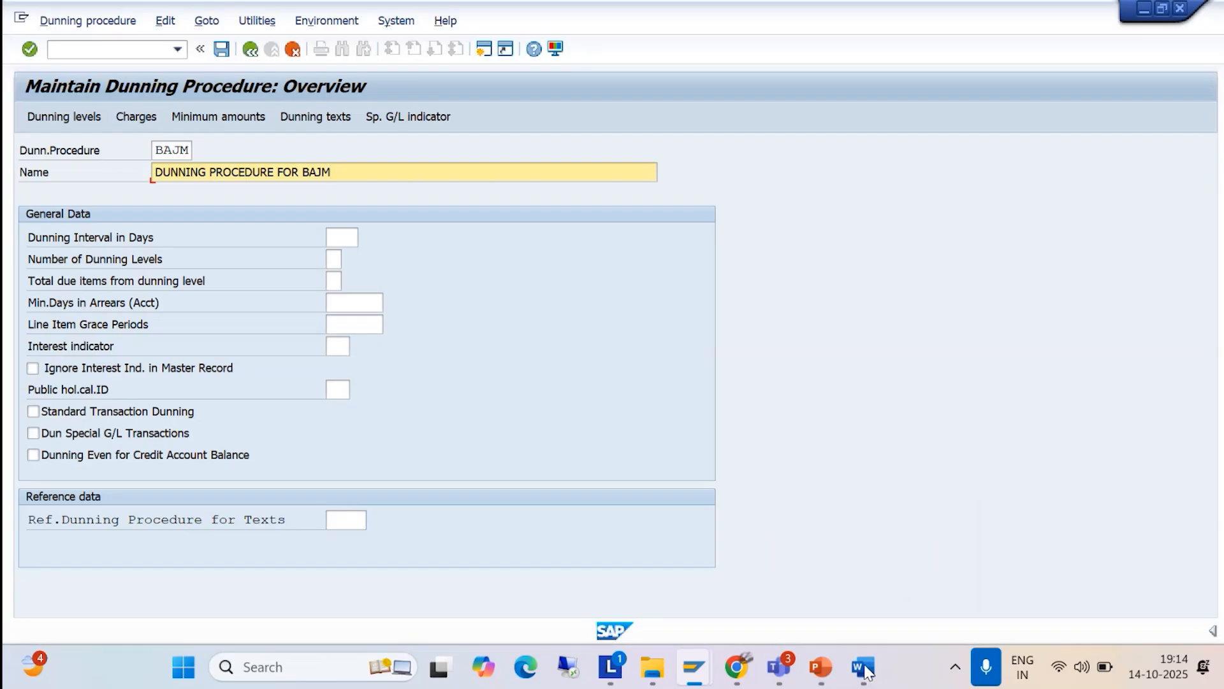
left_click(865, 670)
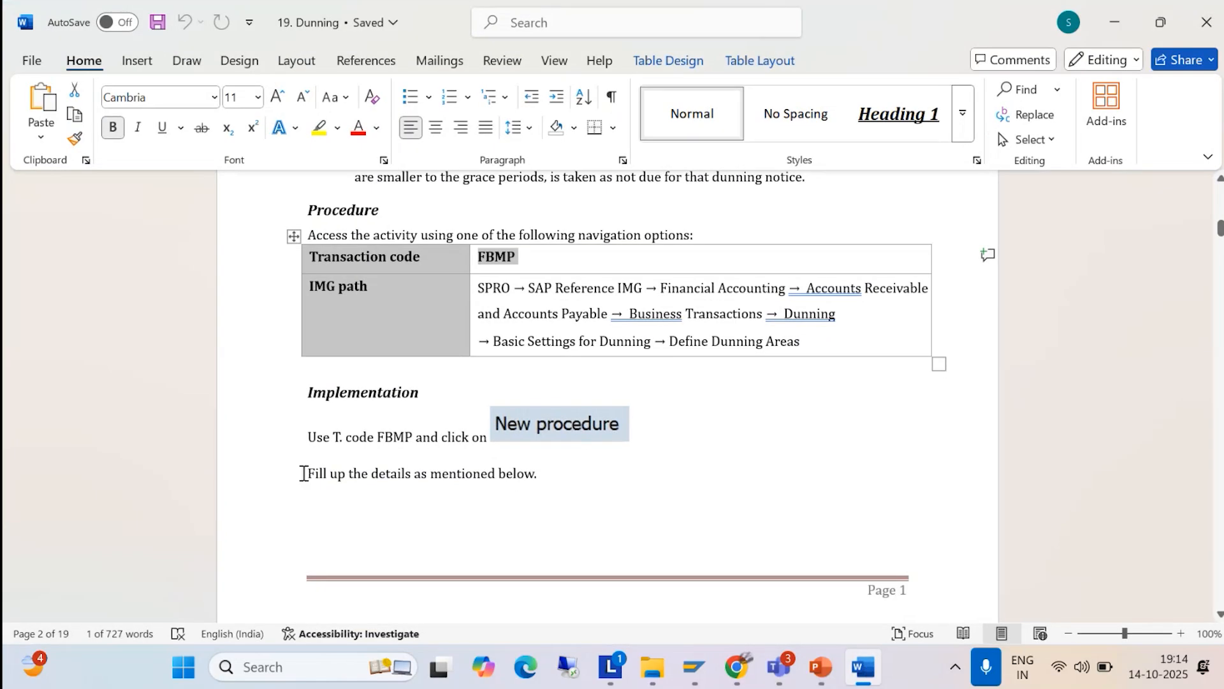
scroll(449, 485, "down", 6)
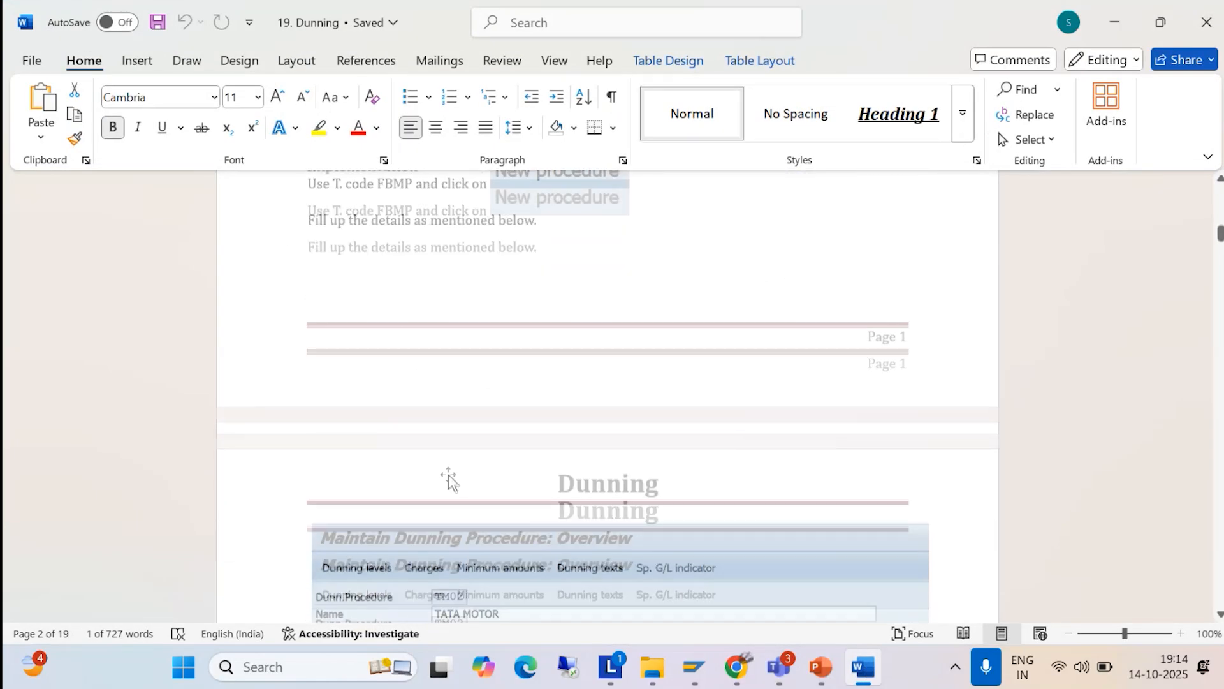
scroll(448, 480, "down", 3)
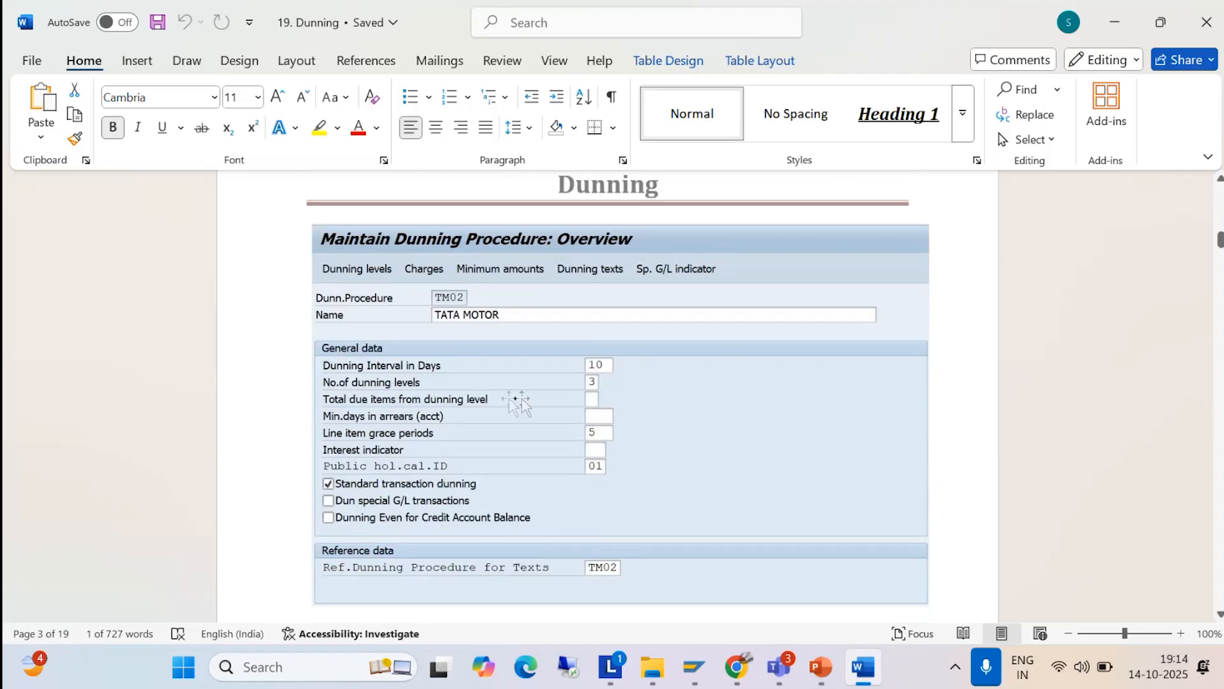
key("alt+Tab")
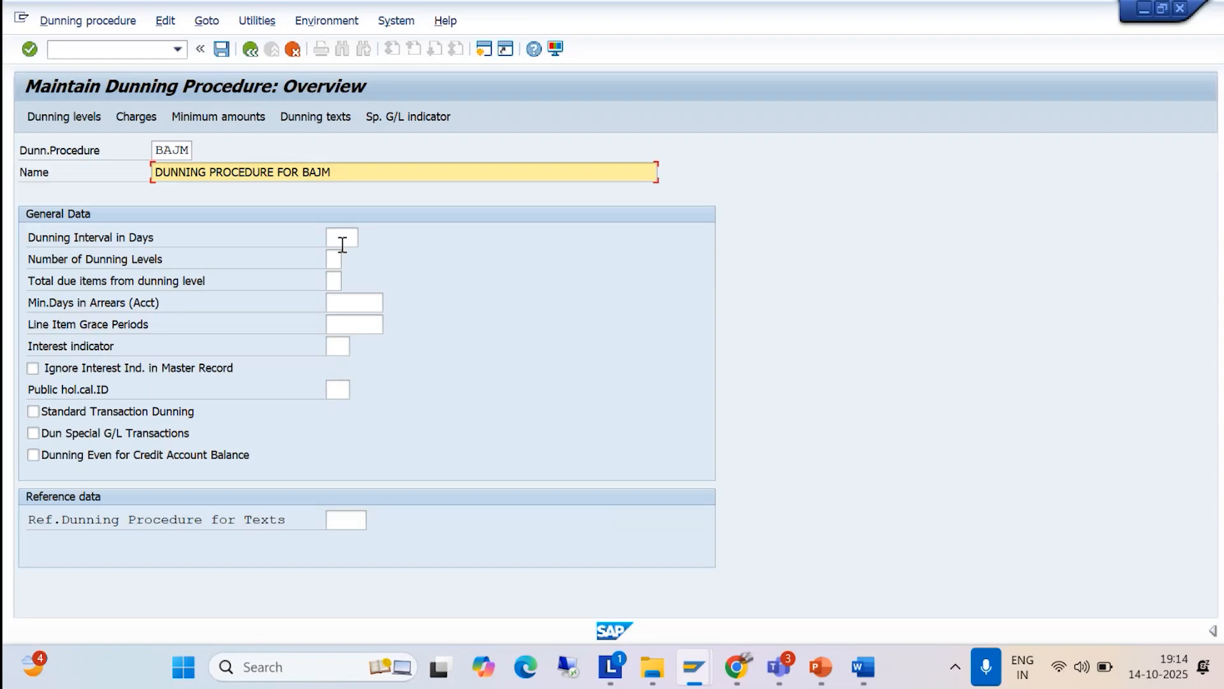
left_click(350, 237)
type("10")
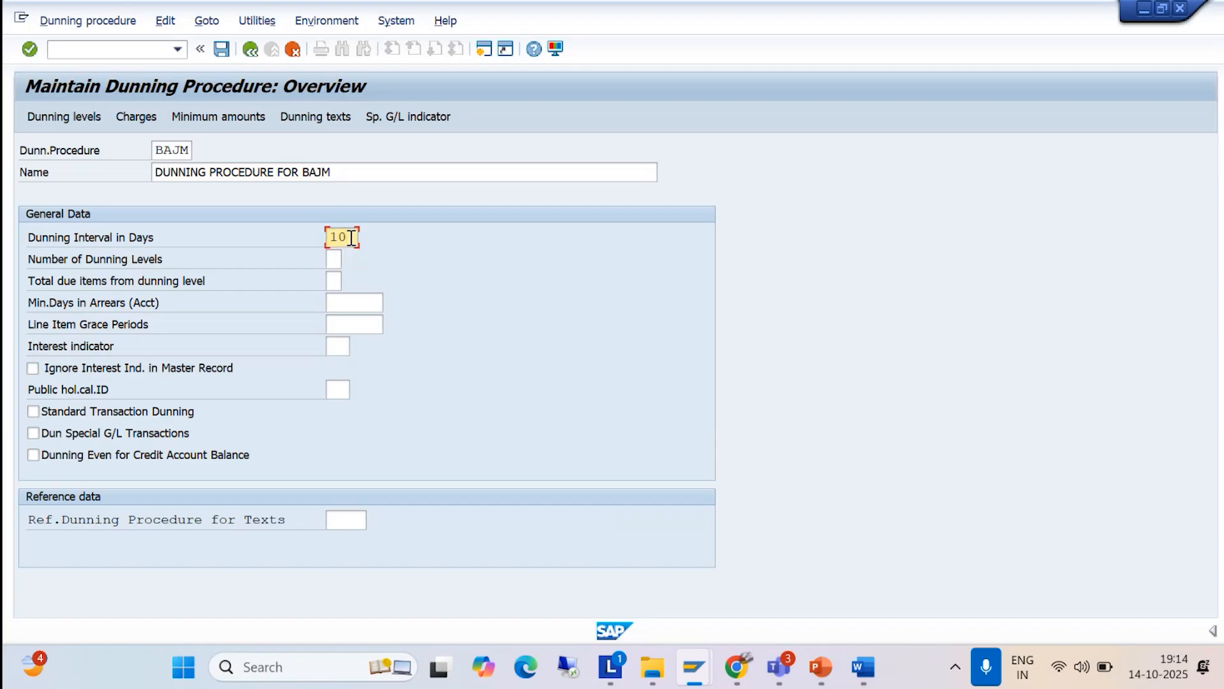
- Compare with the Word example and set the Number of Dunning Levels to 3 in SAP
key("alt+Tab")
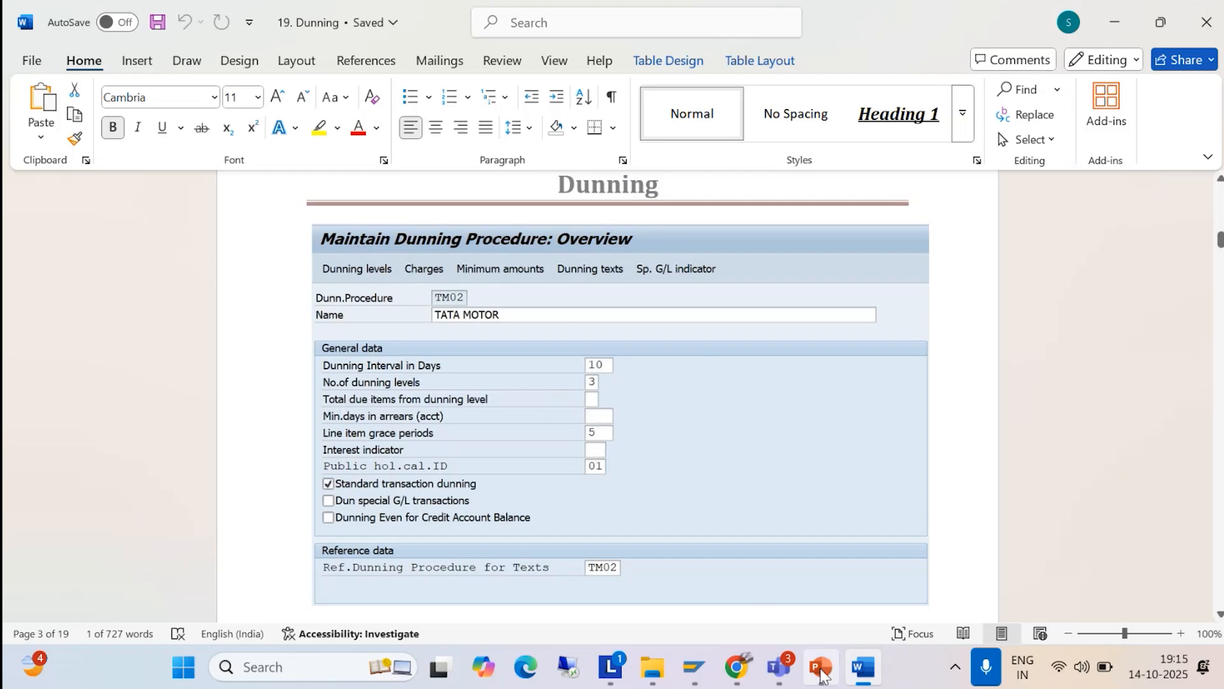
mouse_move(701, 667)
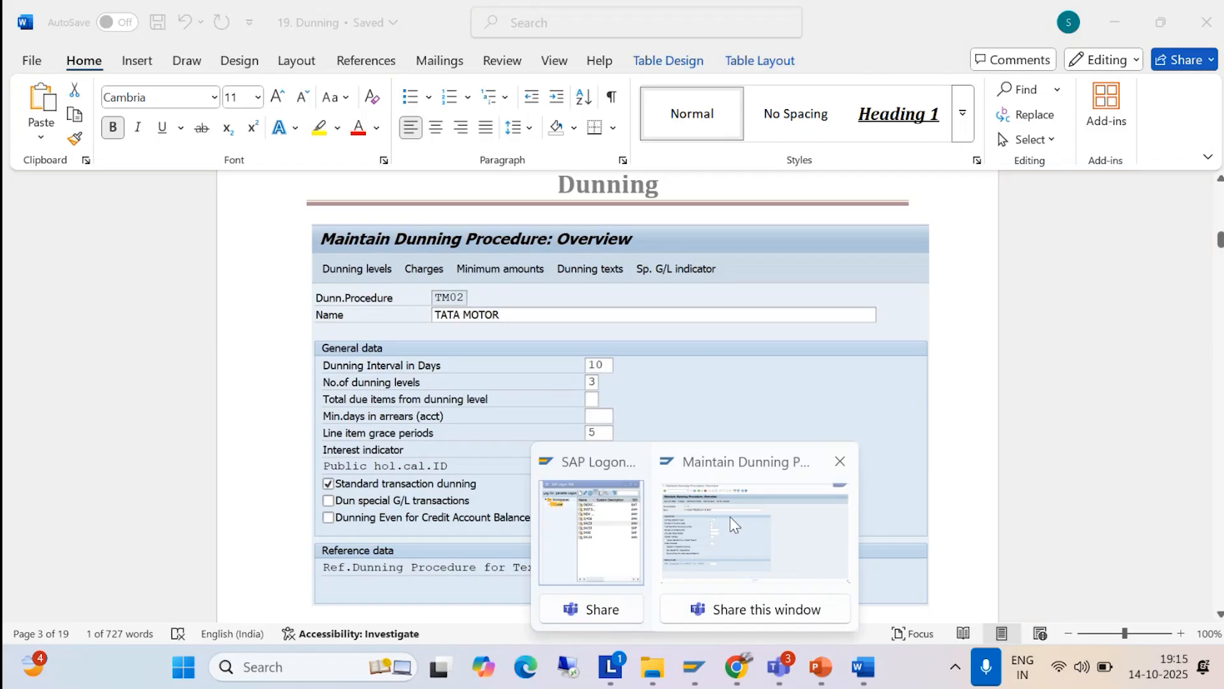
left_click(730, 516)
left_click(335, 259)
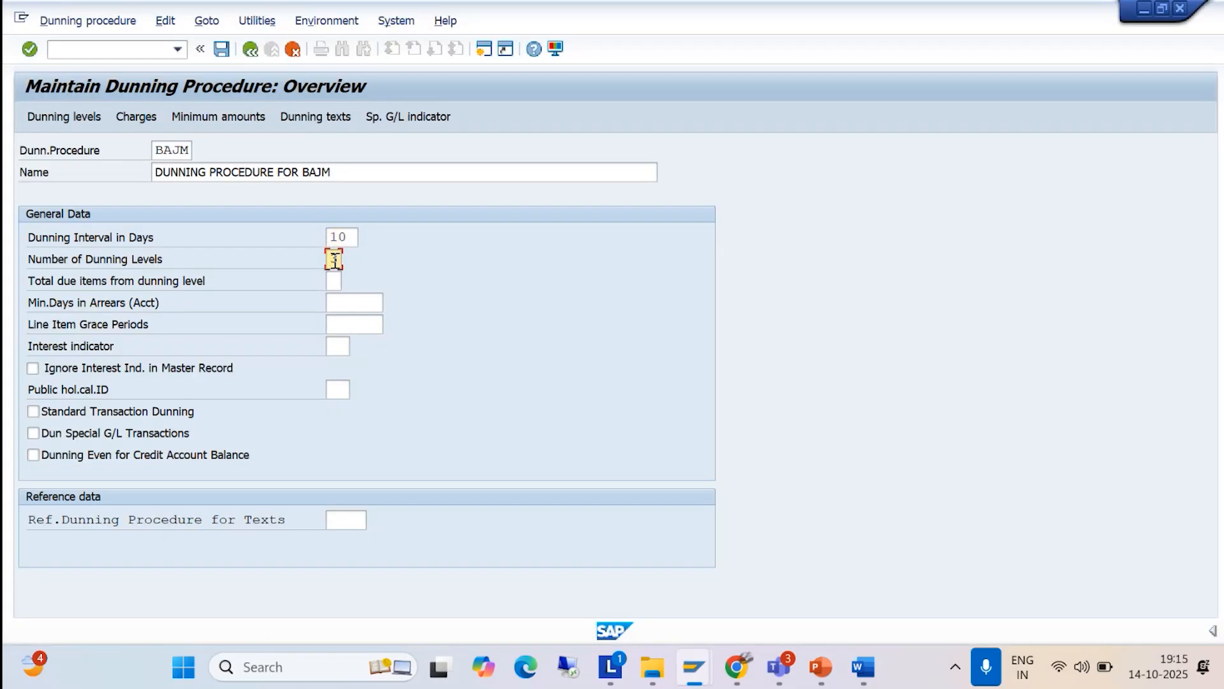
type("3")
- Consult the Word example again and set the Line Item Grace Periods to 5 in SAP, leaving total due items empty
left_click(334, 281)
key("alt+Tab")
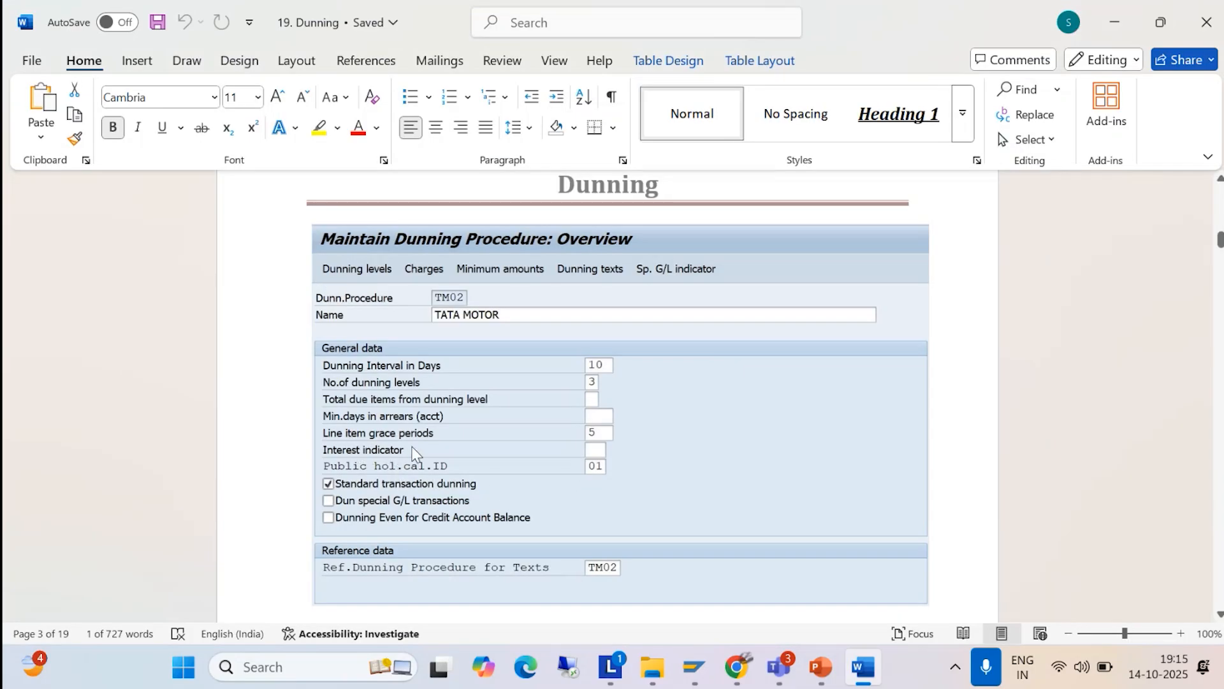
key("alt+Tab")
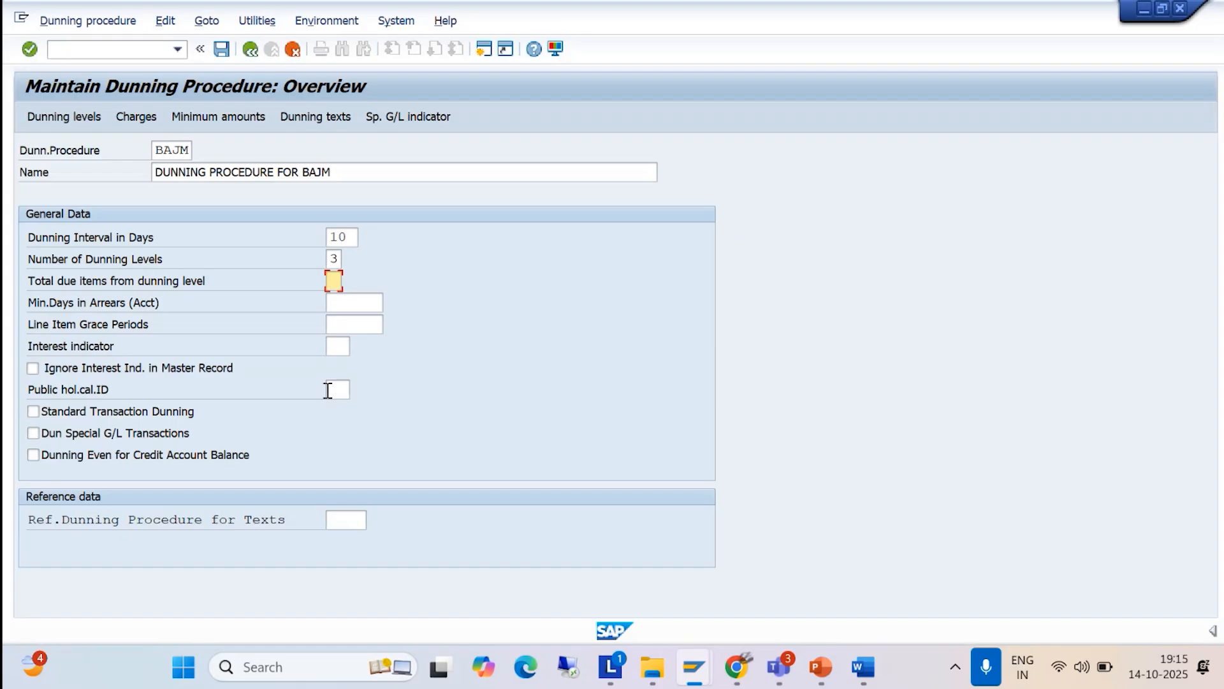
left_click(338, 323)
type("5")
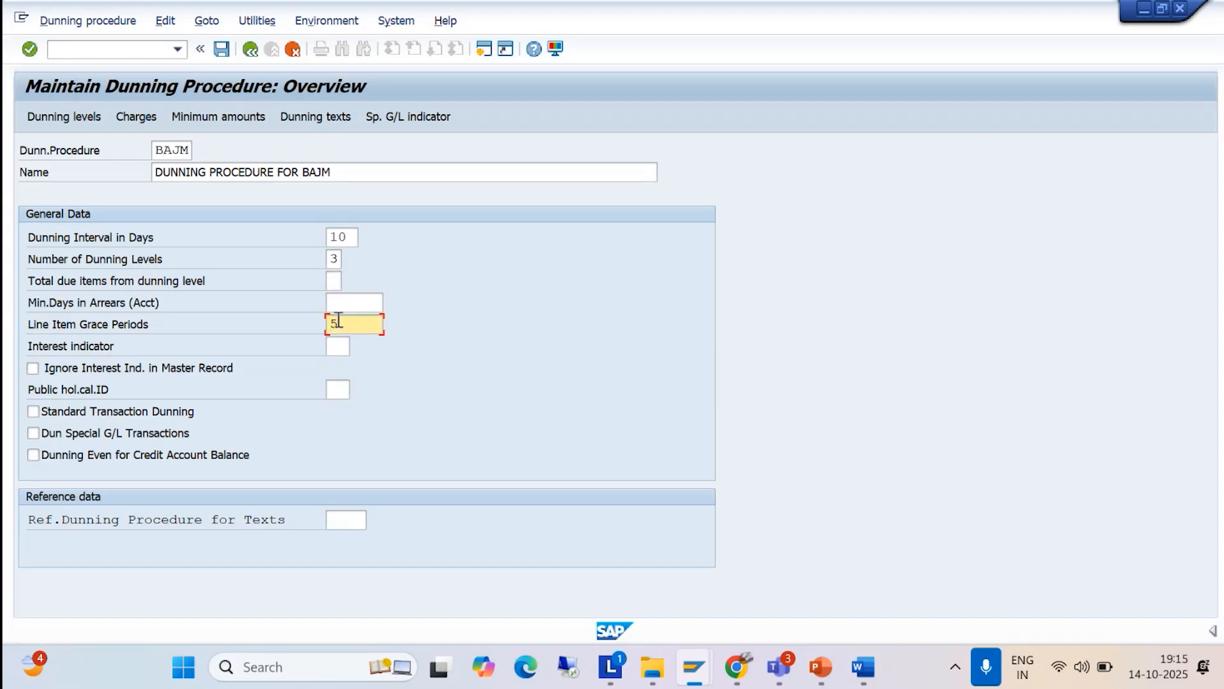
- Check the procedure overview example in the Word document and set the SAP procedure's Public hol.cal.ID to 01
key("alt+Tab")
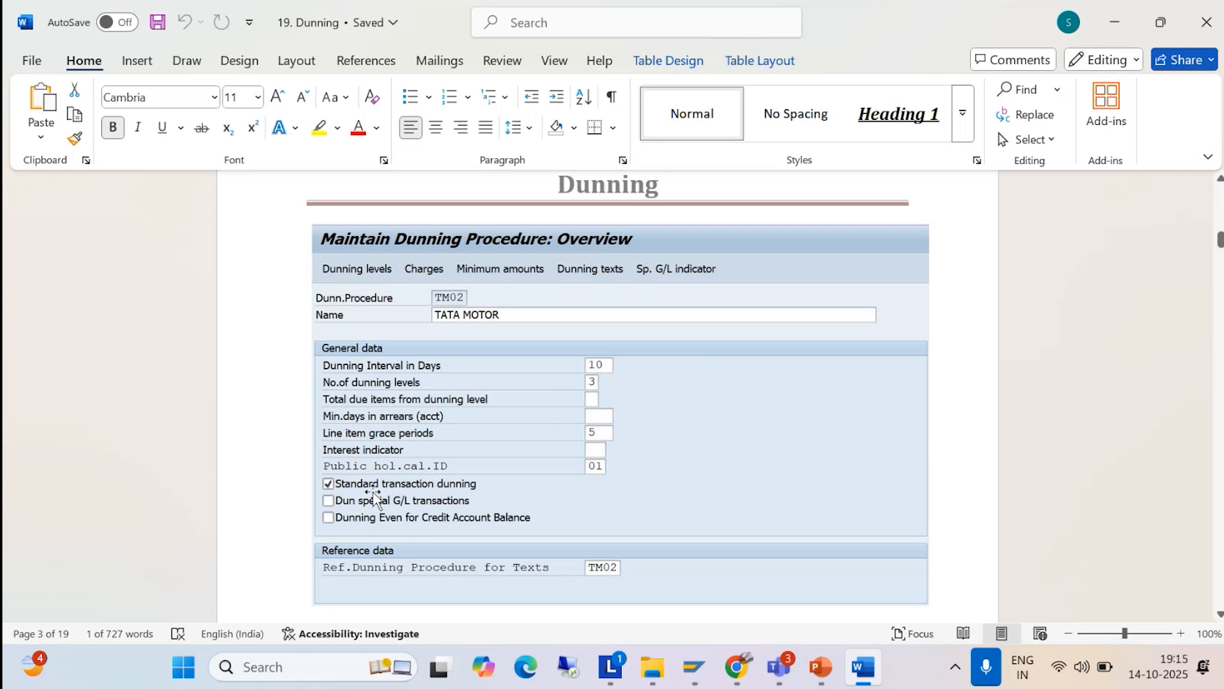
key("alt+Tab")
left_click(343, 389)
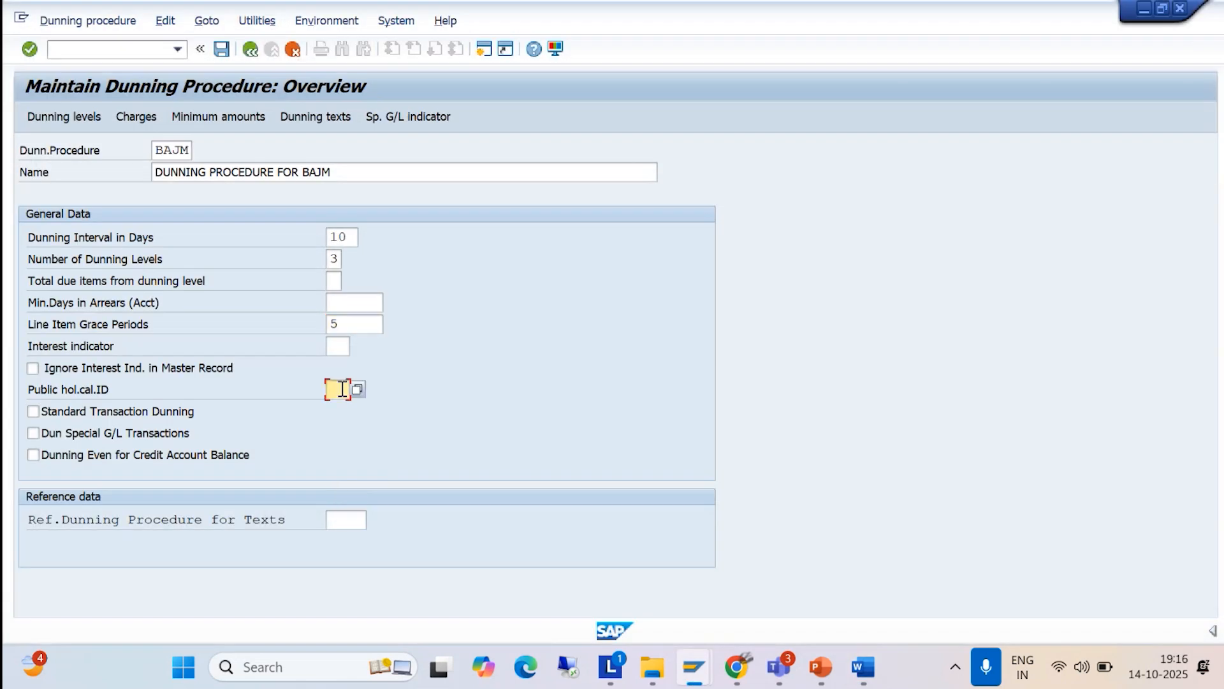
type("01")
- Compare the transaction options with the Word example and enable Standard Transaction Dunning in SAP
key("alt+Tab")
scroll(470, 396, "down", 3)
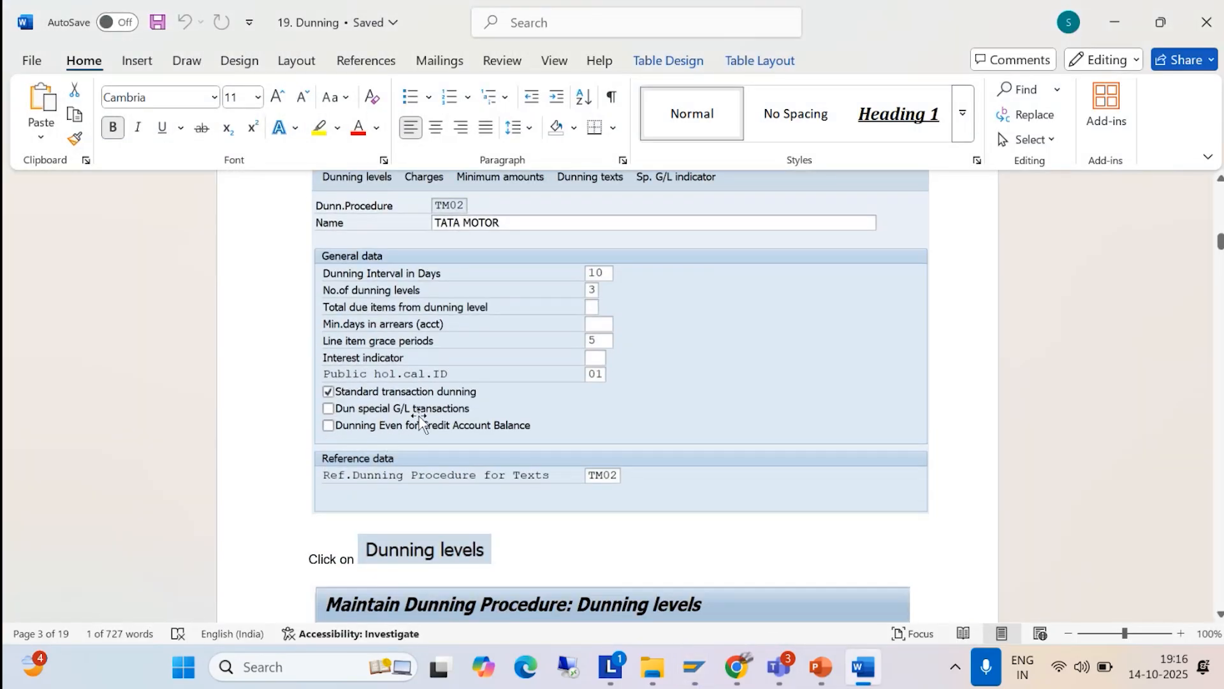
key("alt+Tab")
left_click(33, 412)
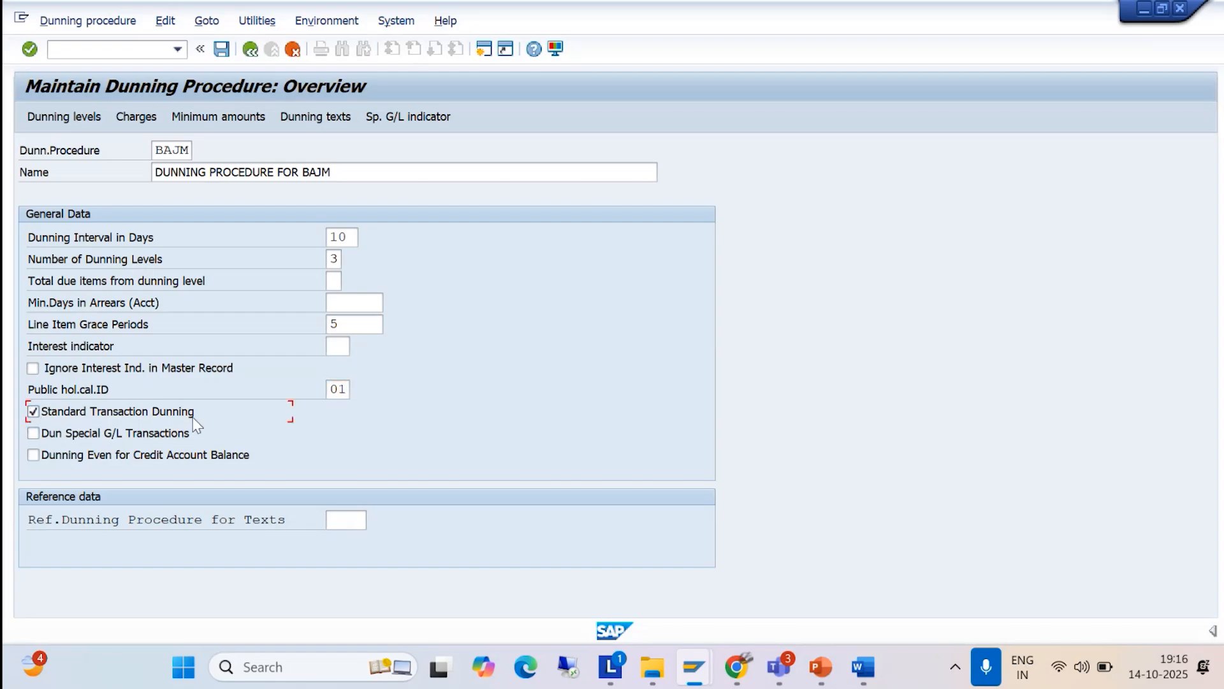
- Check the reference data in the Word example and set Ref.Dunning Procedure for Texts to BAJM in SAP
key("alt+Tab")
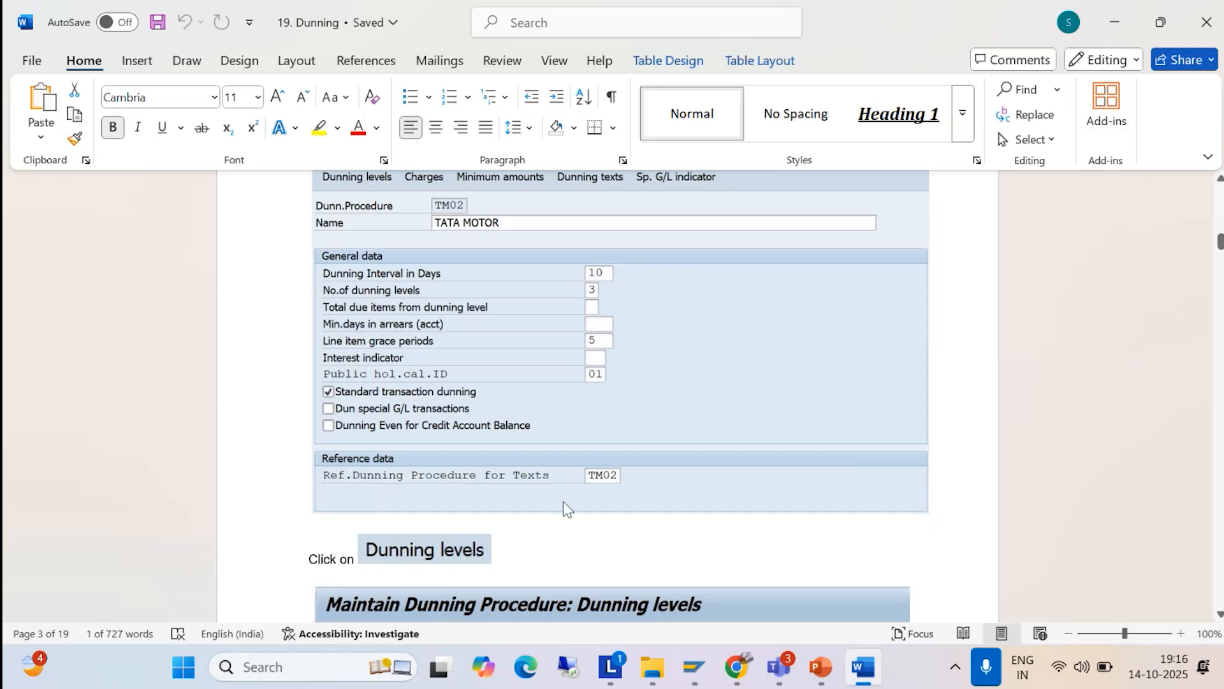
key("alt+Tab")
left_click(348, 520)
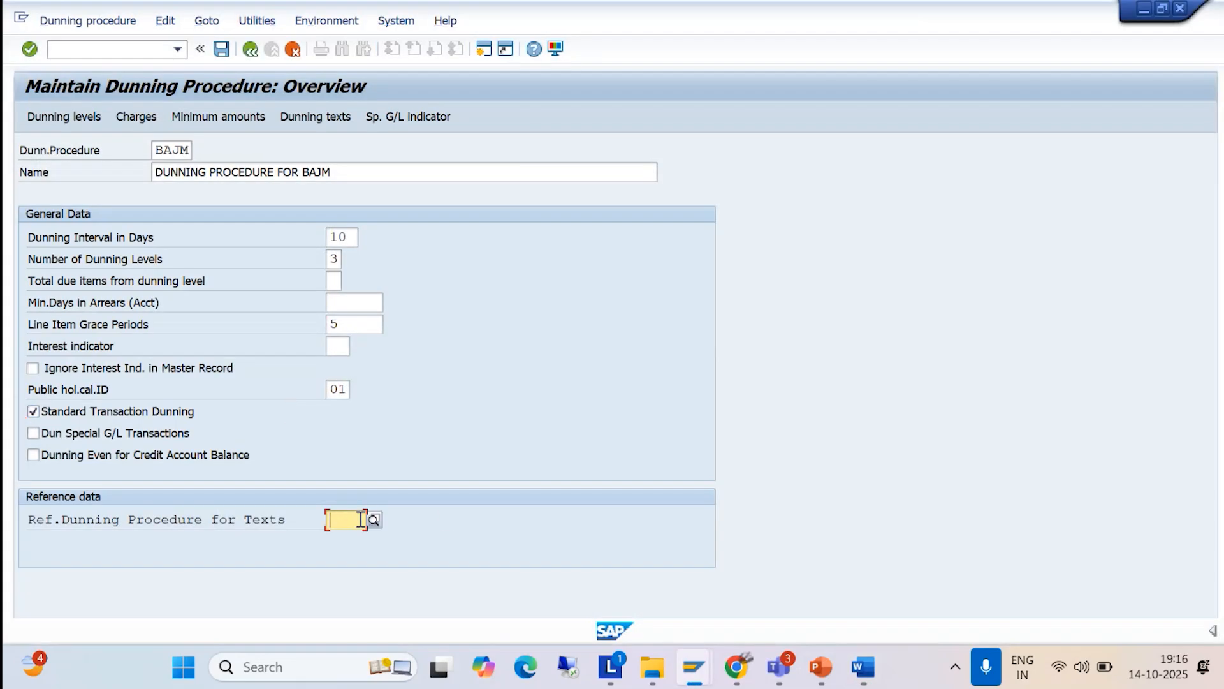
type("BAJM")
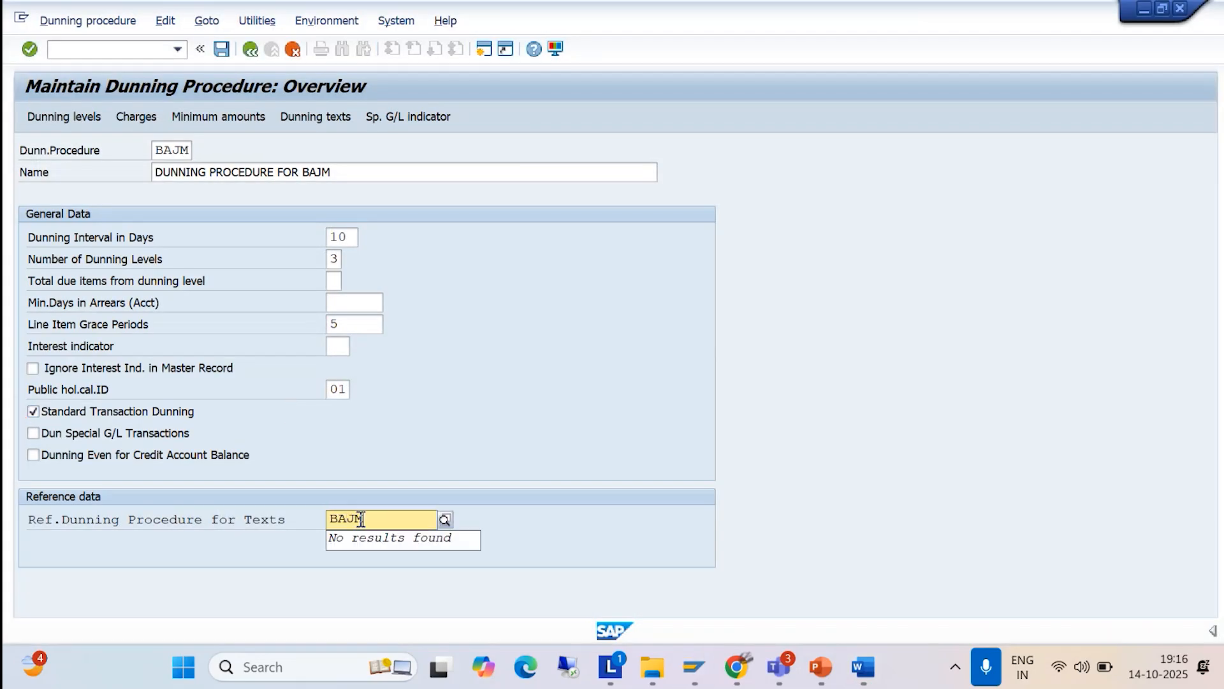
left_click(370, 510)
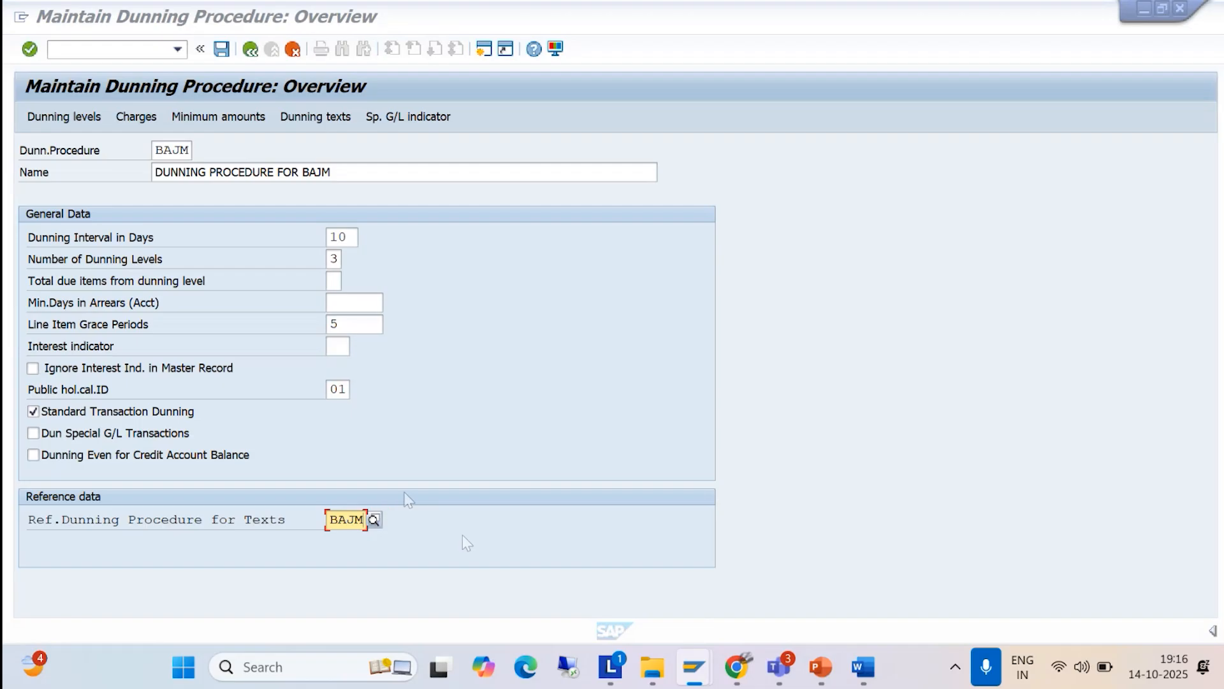
- Following the Word document, open the dunning levels in SAP and set Days in Arrears to 15 for level 2 and 25 for level 3
key("alt+Tab")
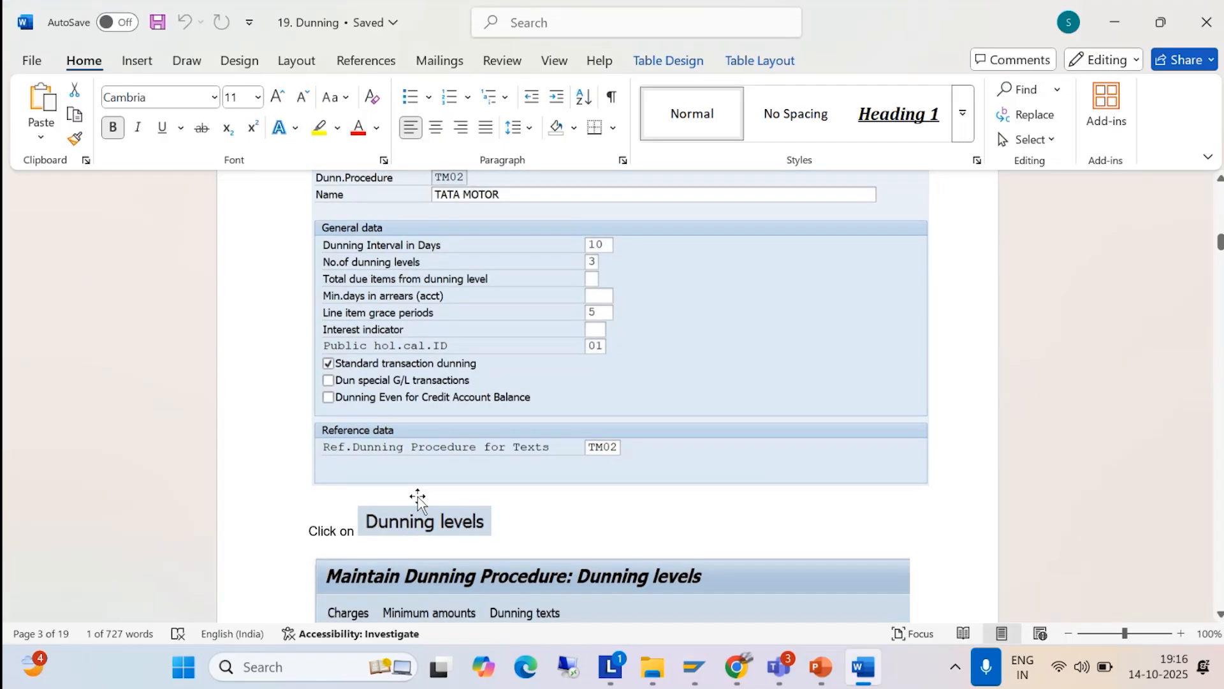
scroll(418, 501, "down", 3)
key("alt+Tab")
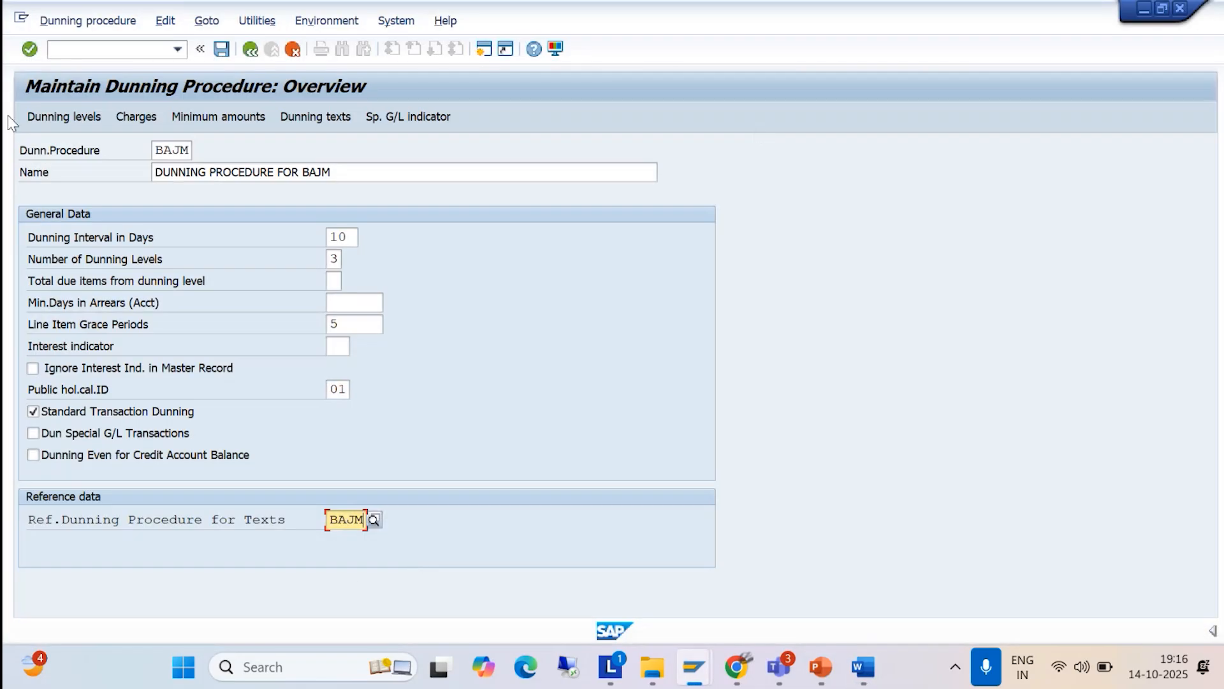
left_click(71, 118)
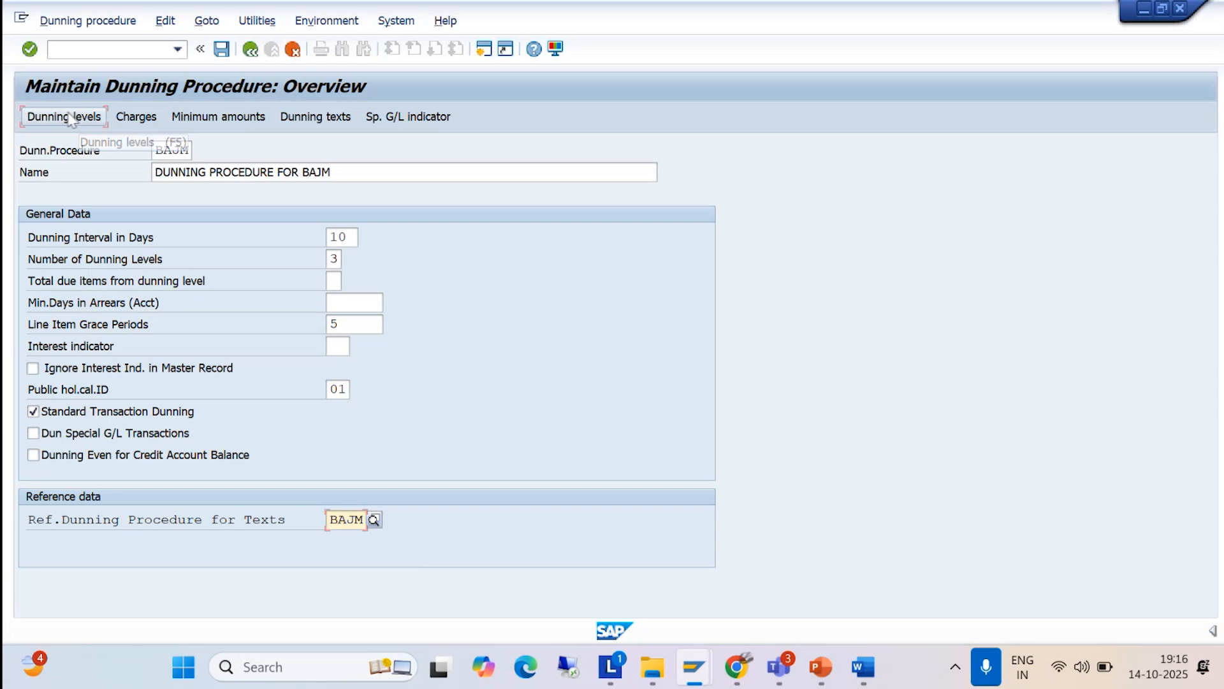
left_click(31, 109)
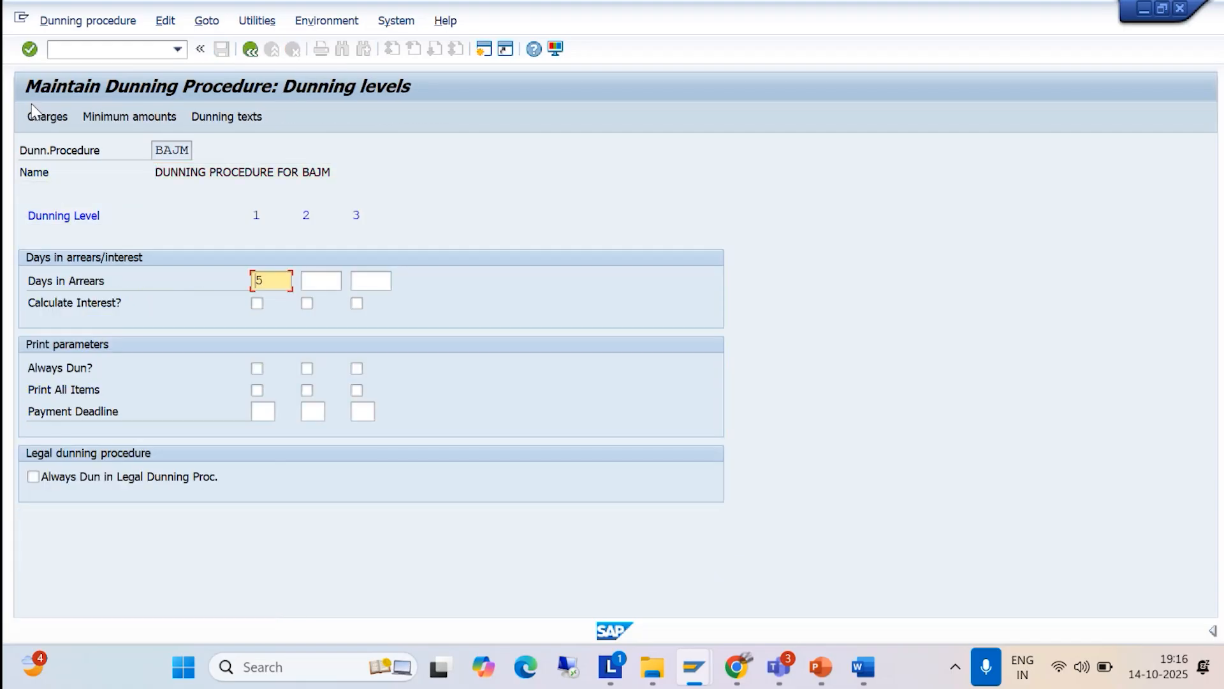
left_click(318, 281)
type("15")
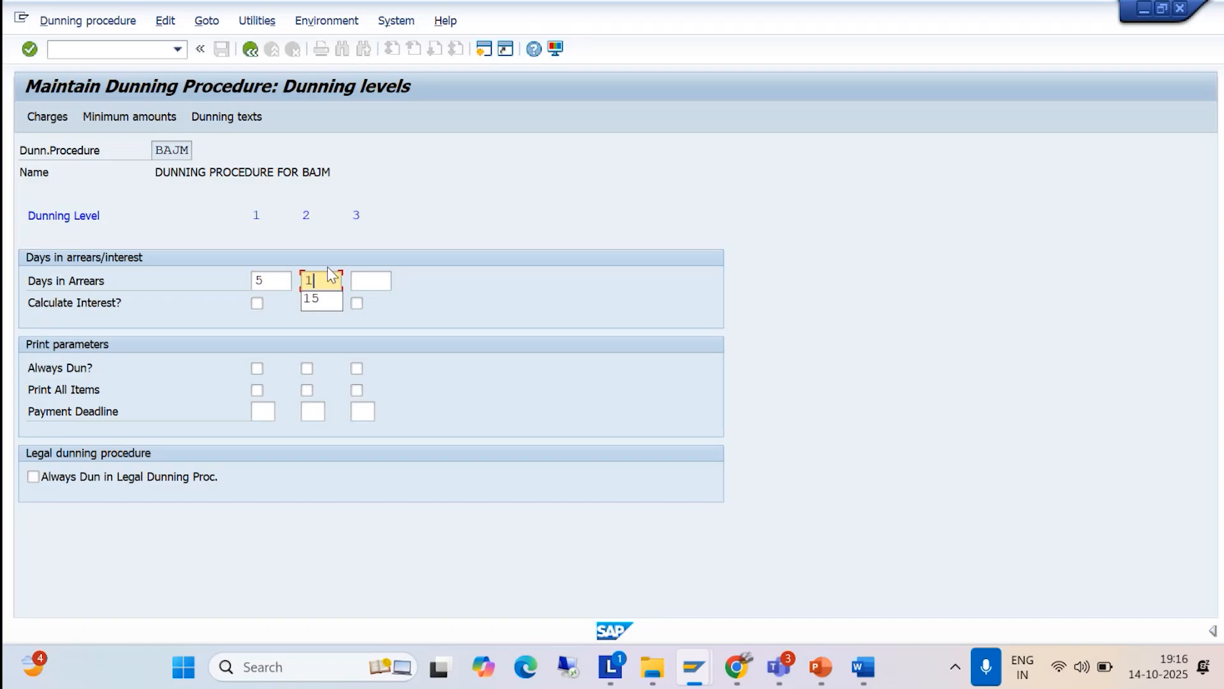
left_click(380, 280)
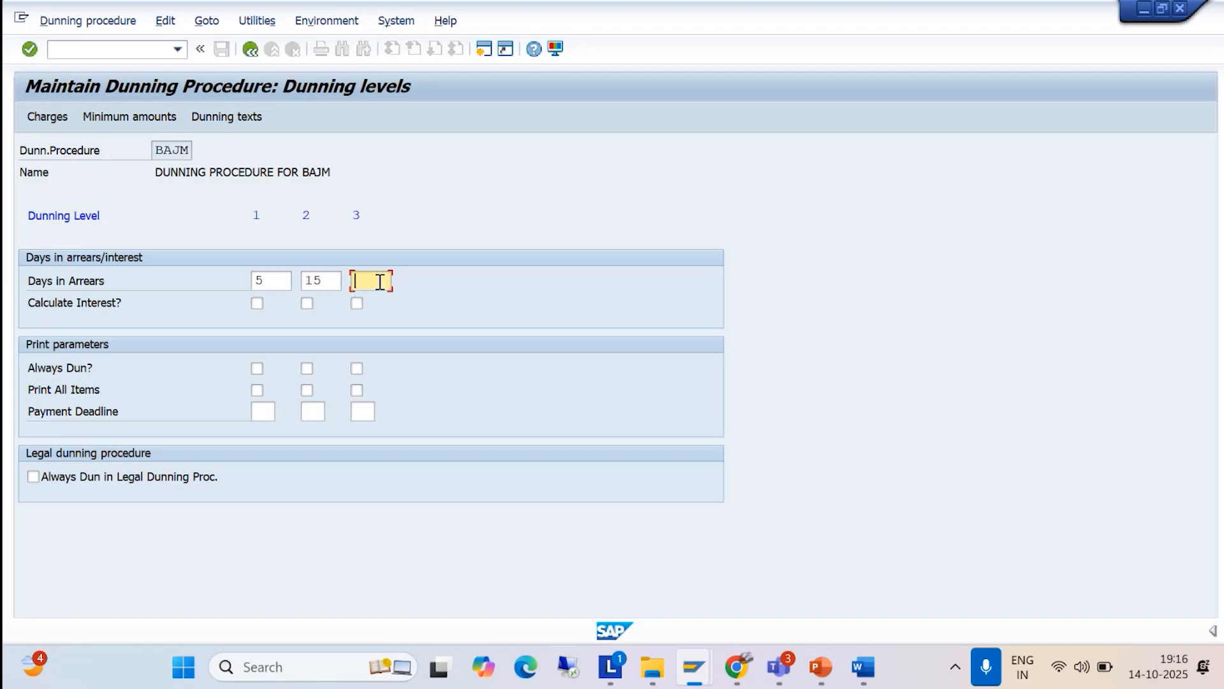
type("25")
- Read the dunning levels and charges instructions in the Word document, and open the dunning charges in SAP for currency INR
key("alt+Tab")
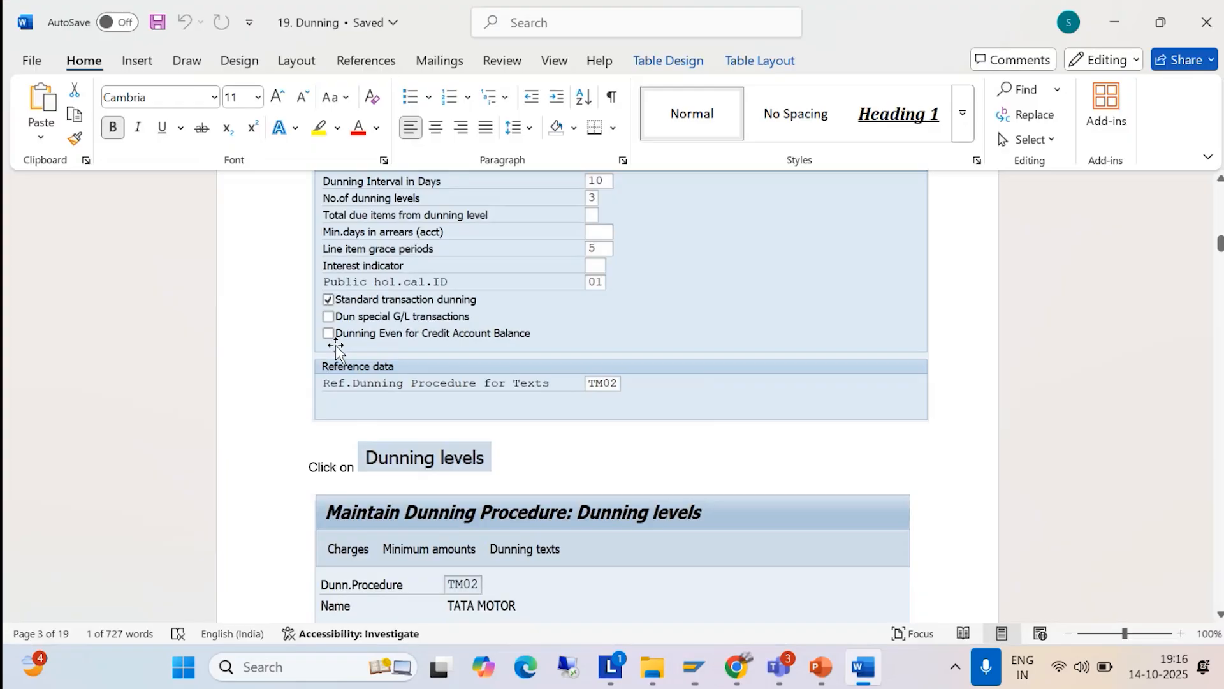
scroll(421, 358, "down", 2)
scroll(421, 362, "down", 5)
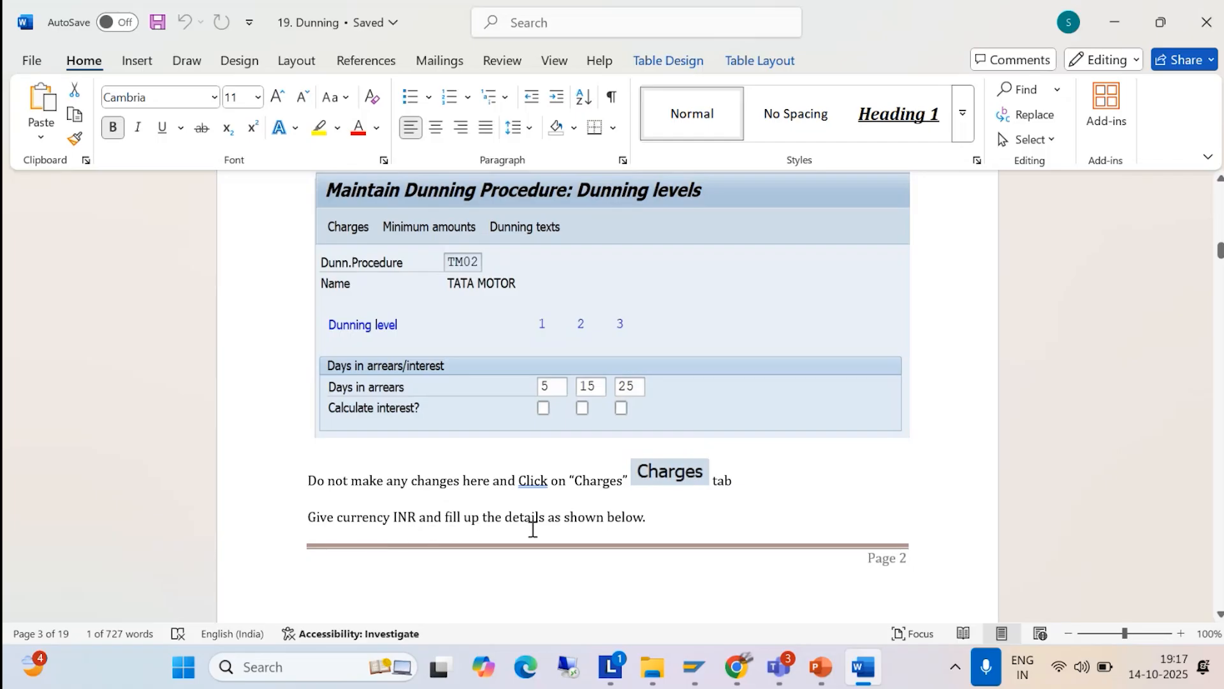
scroll(622, 518, "down", 3)
key("alt+Tab")
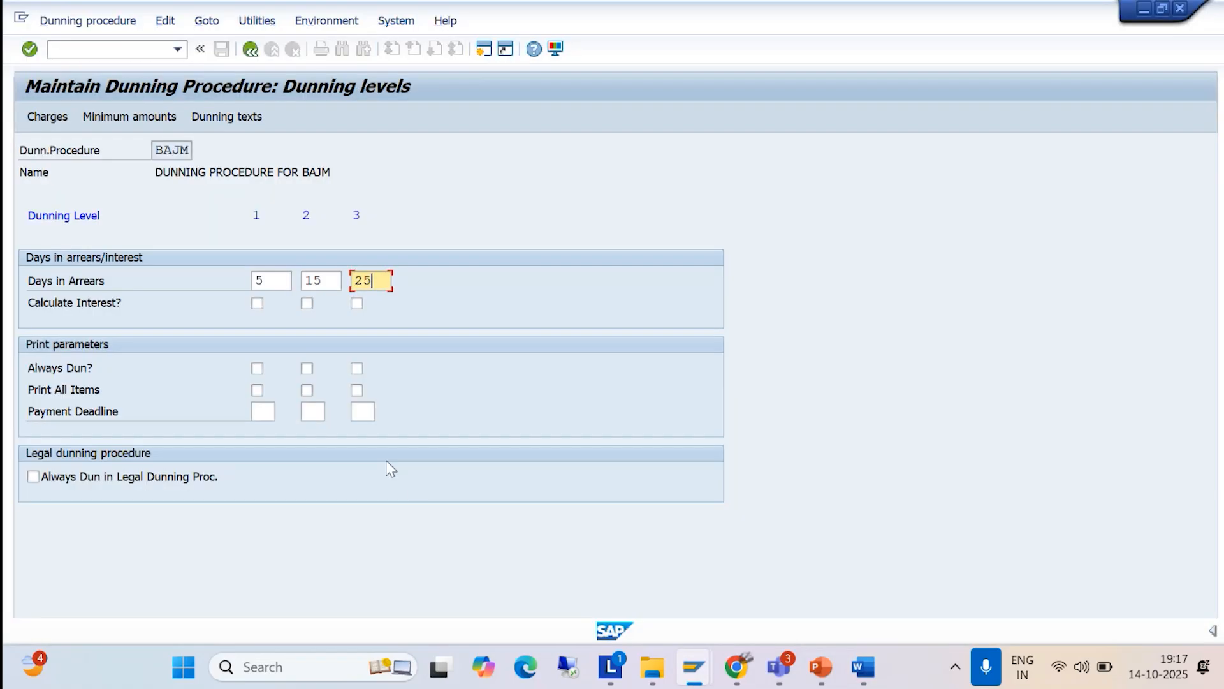
left_click(39, 116)
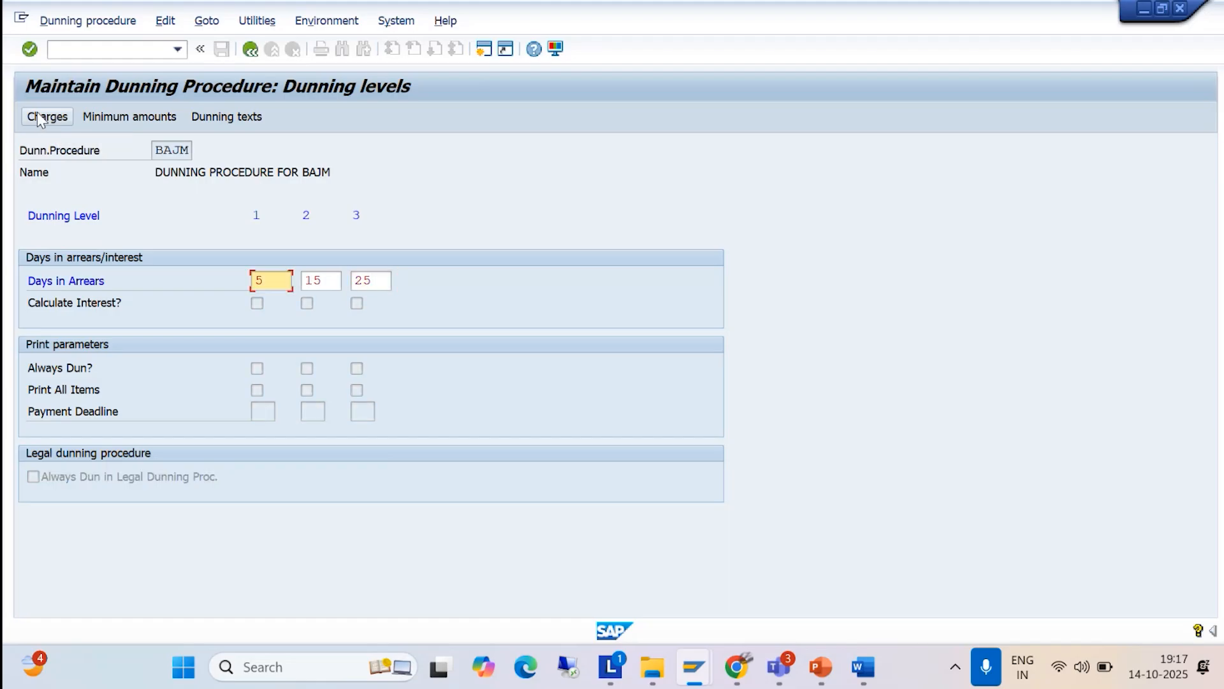
left_click(39, 117)
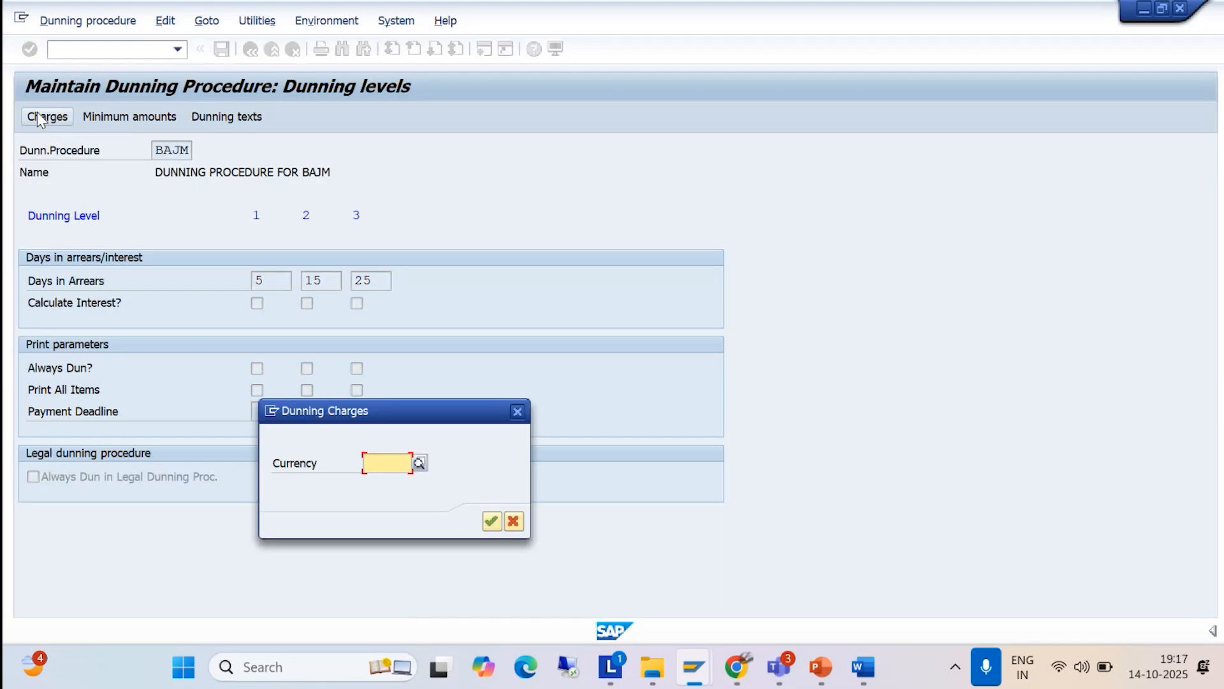
type("INR")
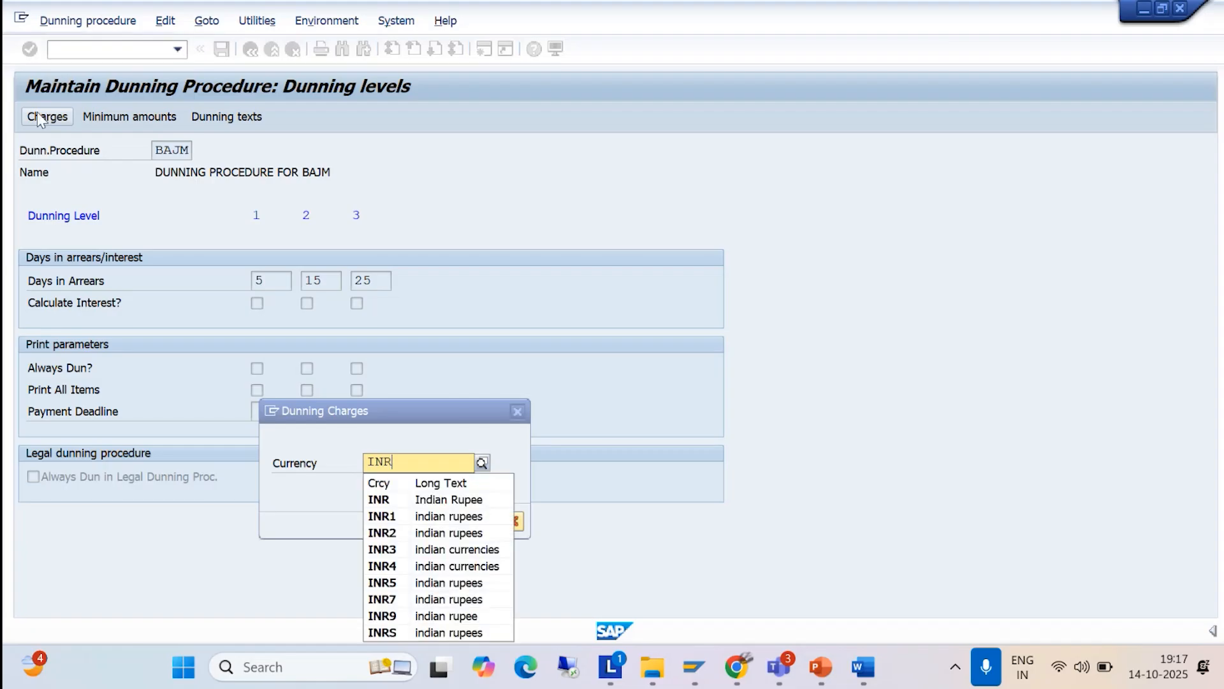
left_click(379, 500)
left_click(491, 521)
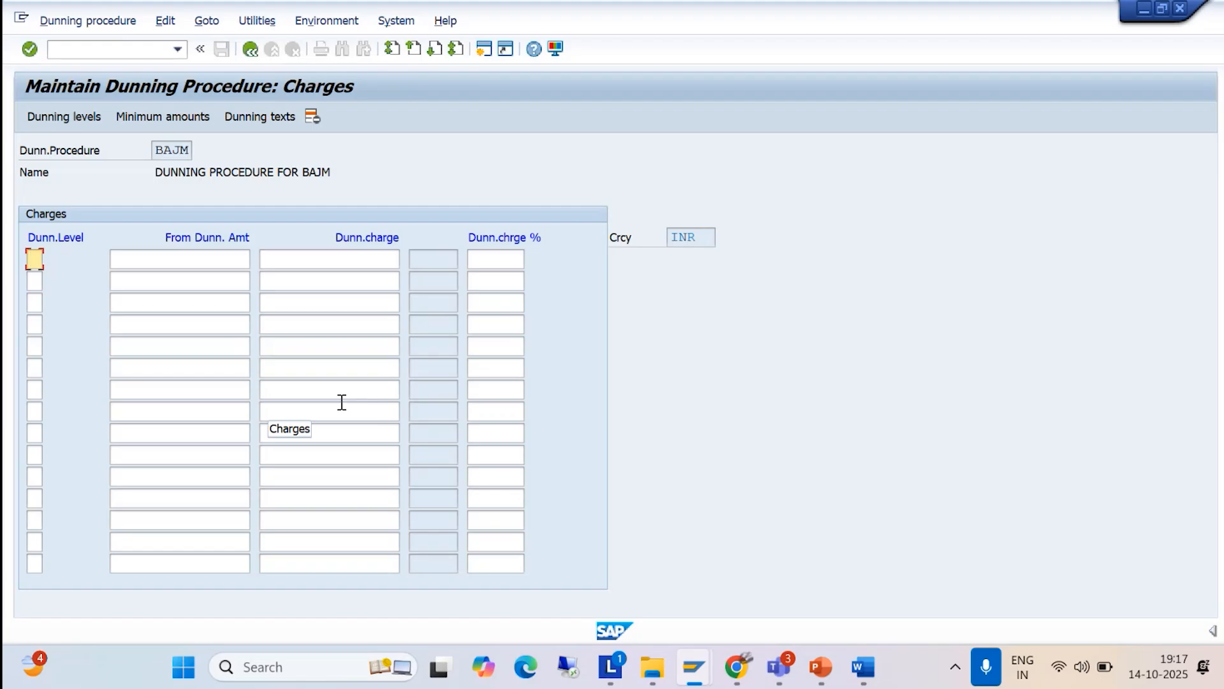
- Enter dunning levels 1, 2 and 3 in the first three rows of the charges table
type("1")
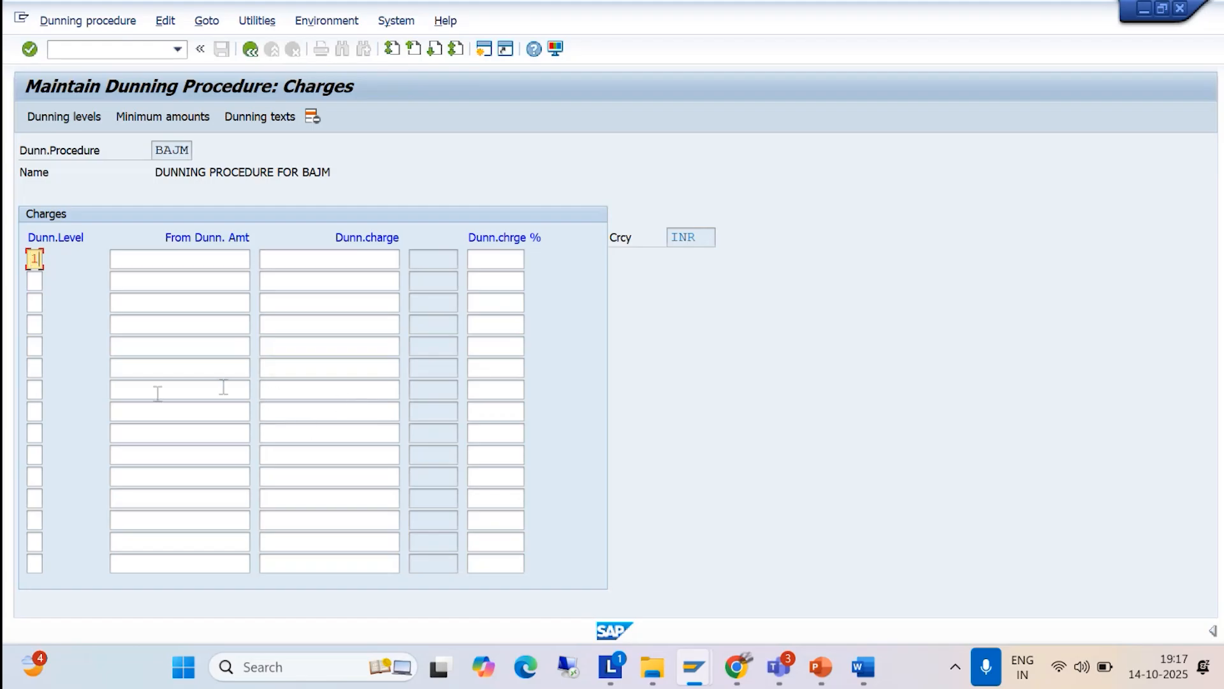
left_click(31, 286)
type("2")
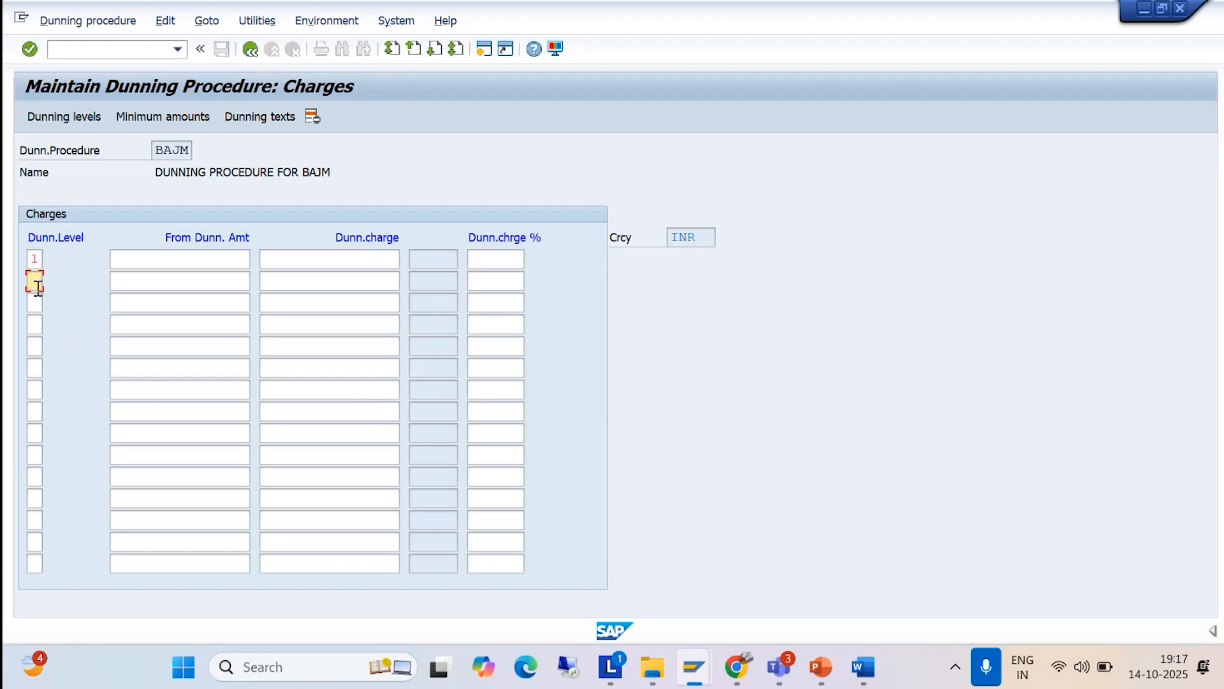
left_click(34, 304)
type("3")
- Consult the charges example in Word and set dunning level 1 in SAP to a from-amount of 500 with a dunning charge of 50
left_click(184, 260)
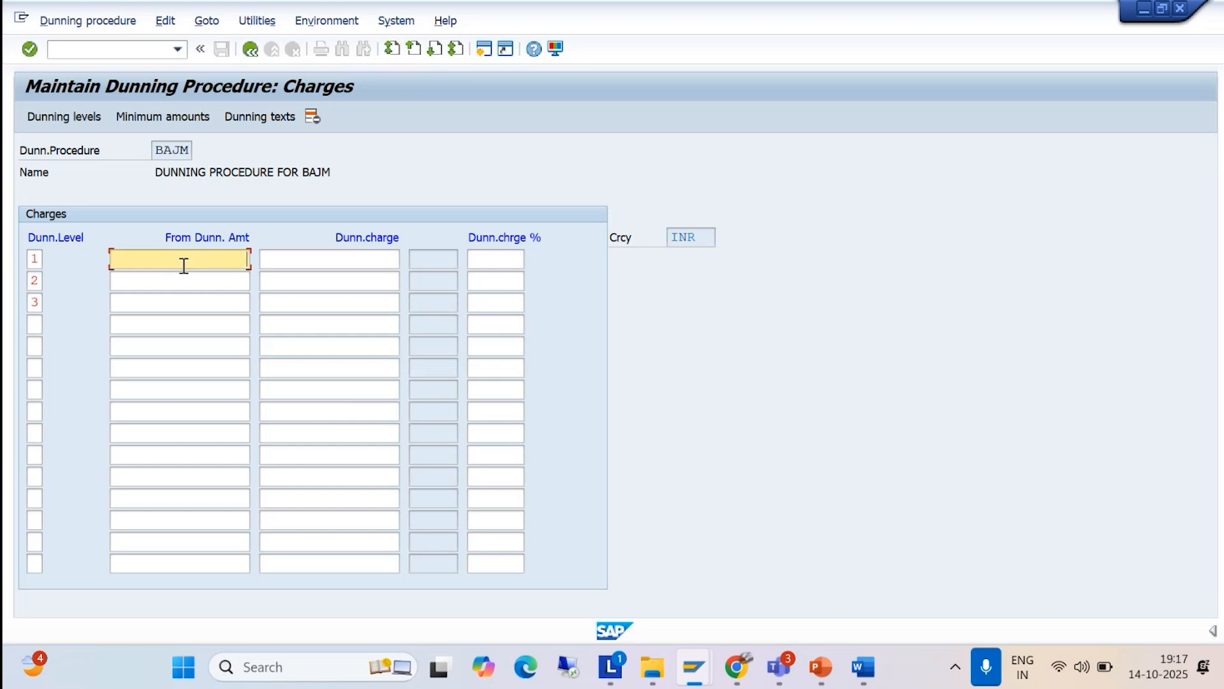
key("alt+Tab")
scroll(507, 327, "down", 4)
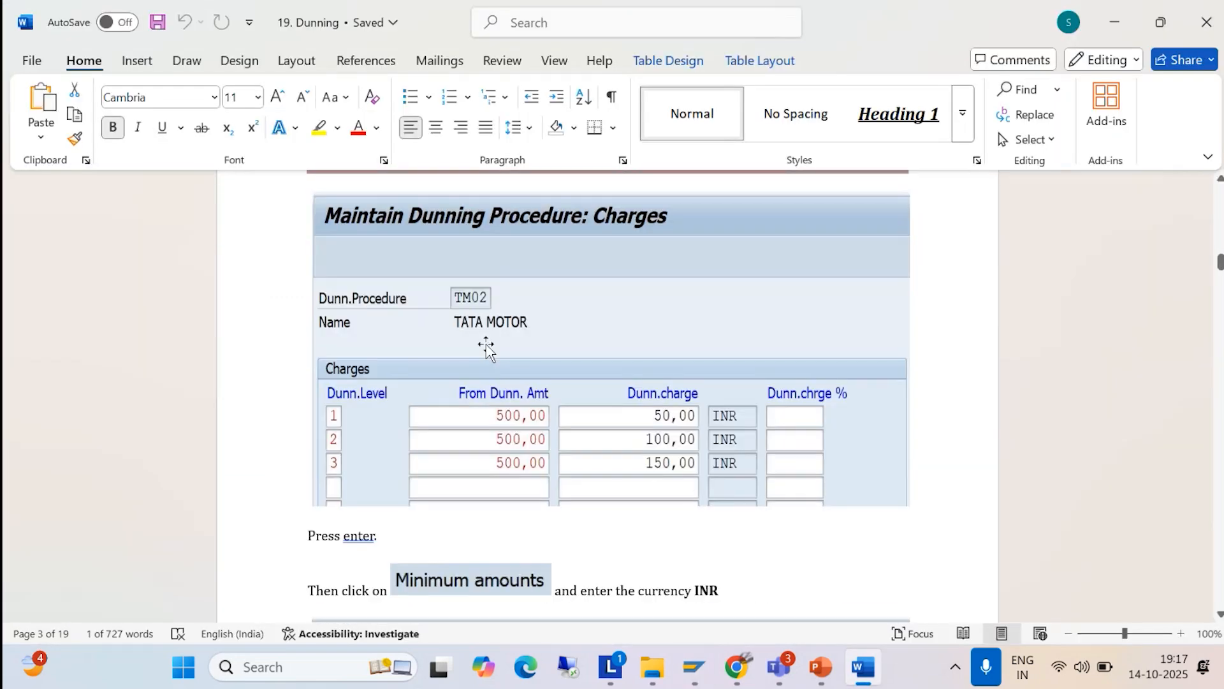
key("alt+Tab")
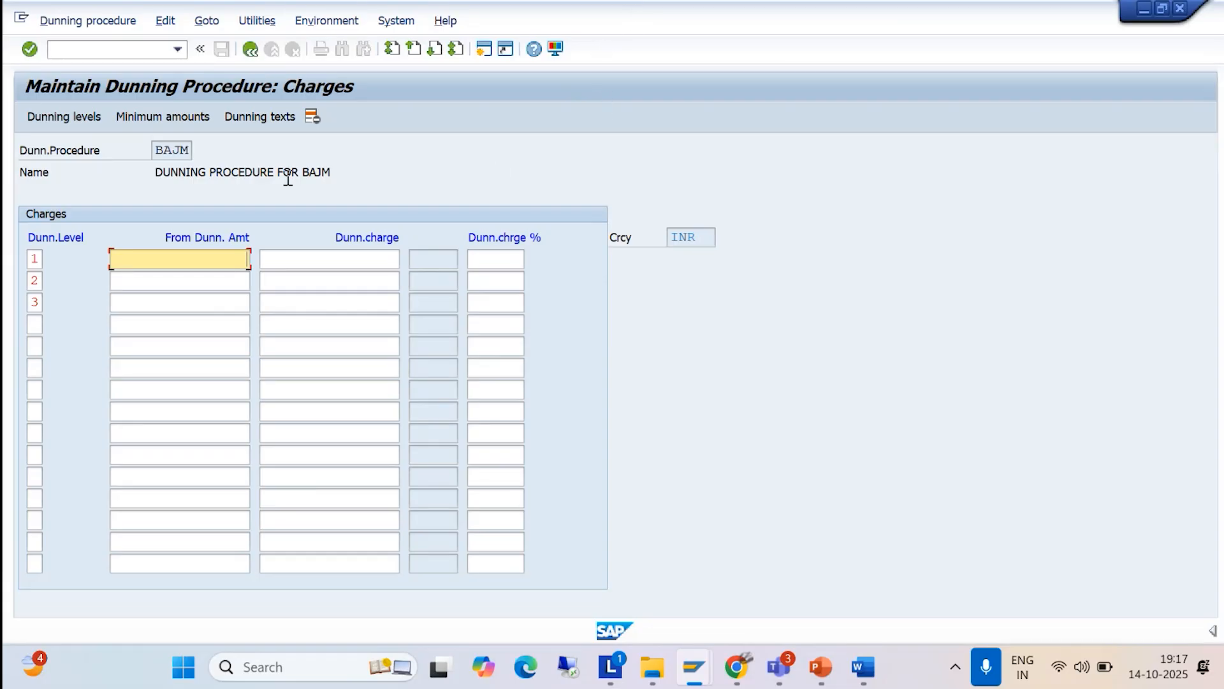
type("50")
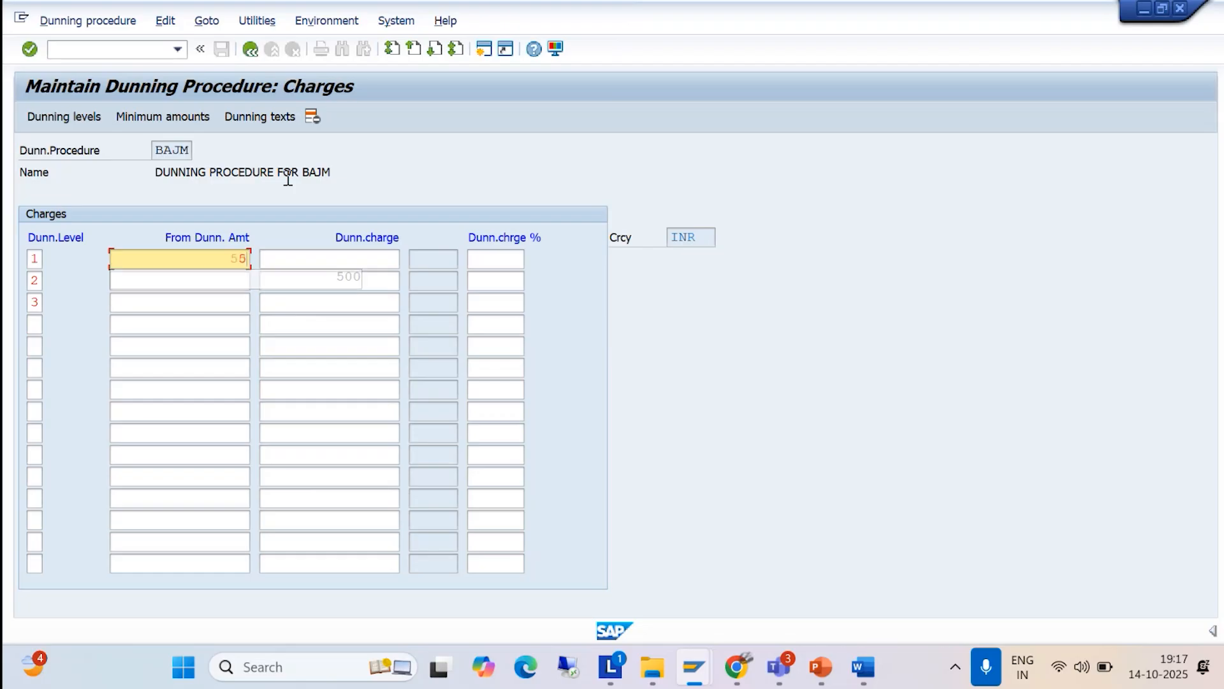
type("0")
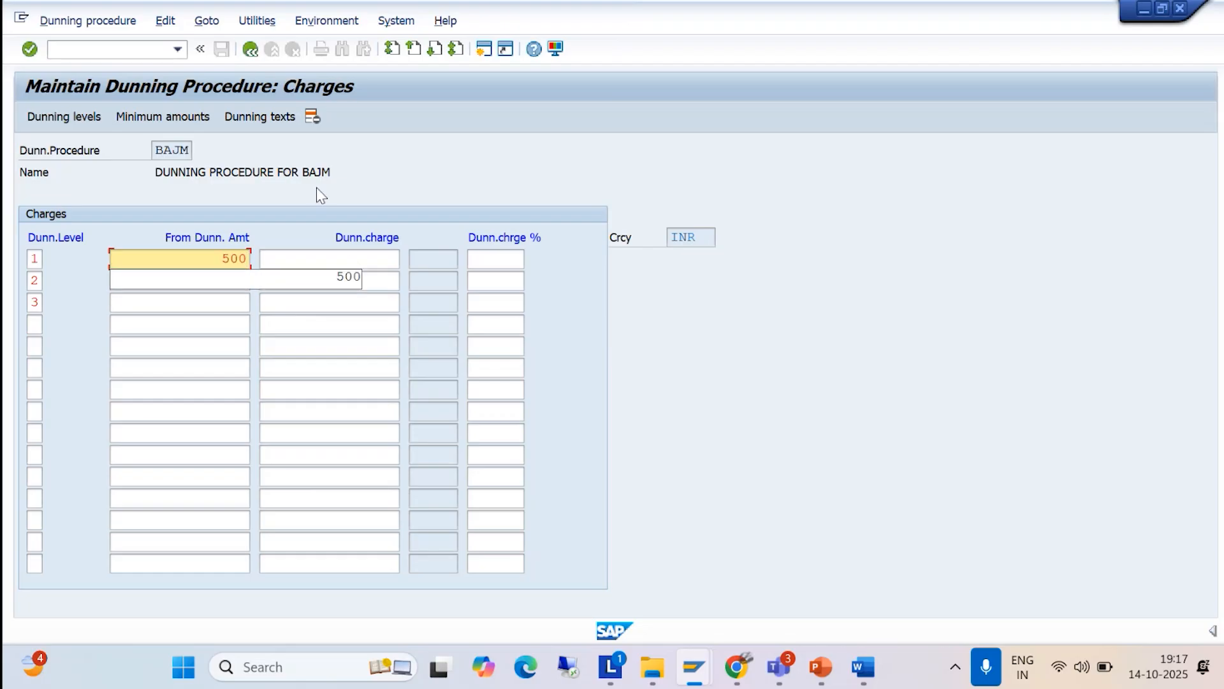
left_click(361, 259)
type("50")
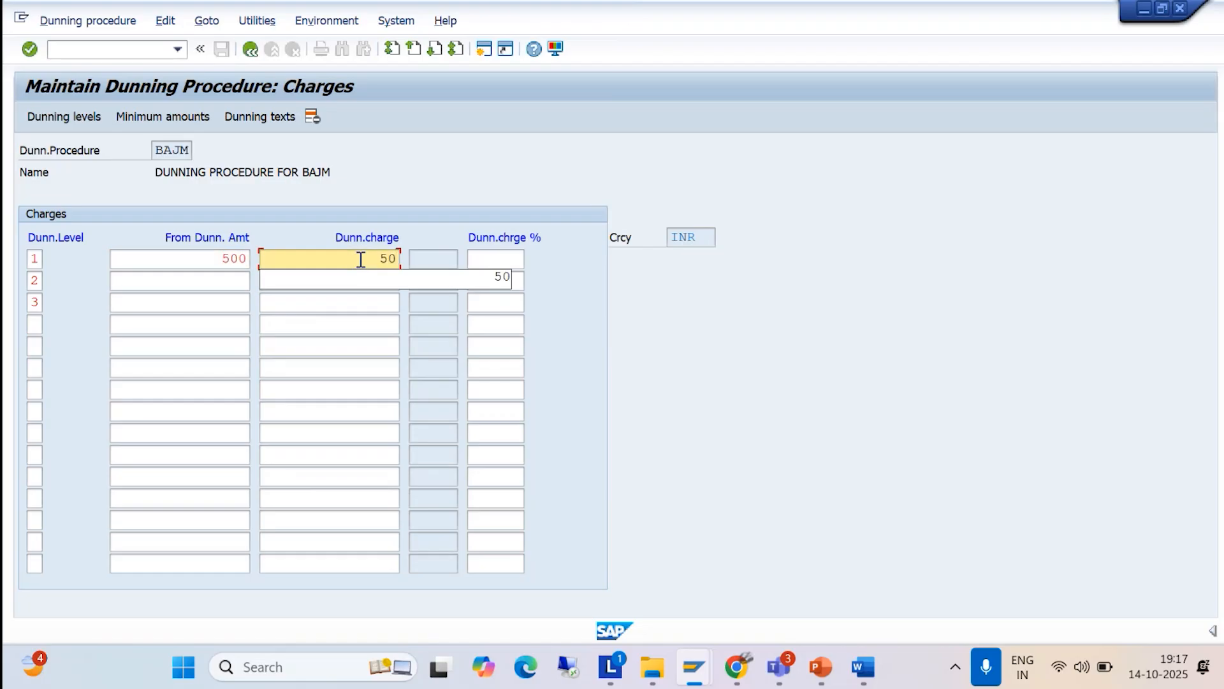
- Set the from-amount to 500 for dunning levels 2 and 3, with dunning charges of 100 and 150 respectively
left_click(227, 281)
type("500")
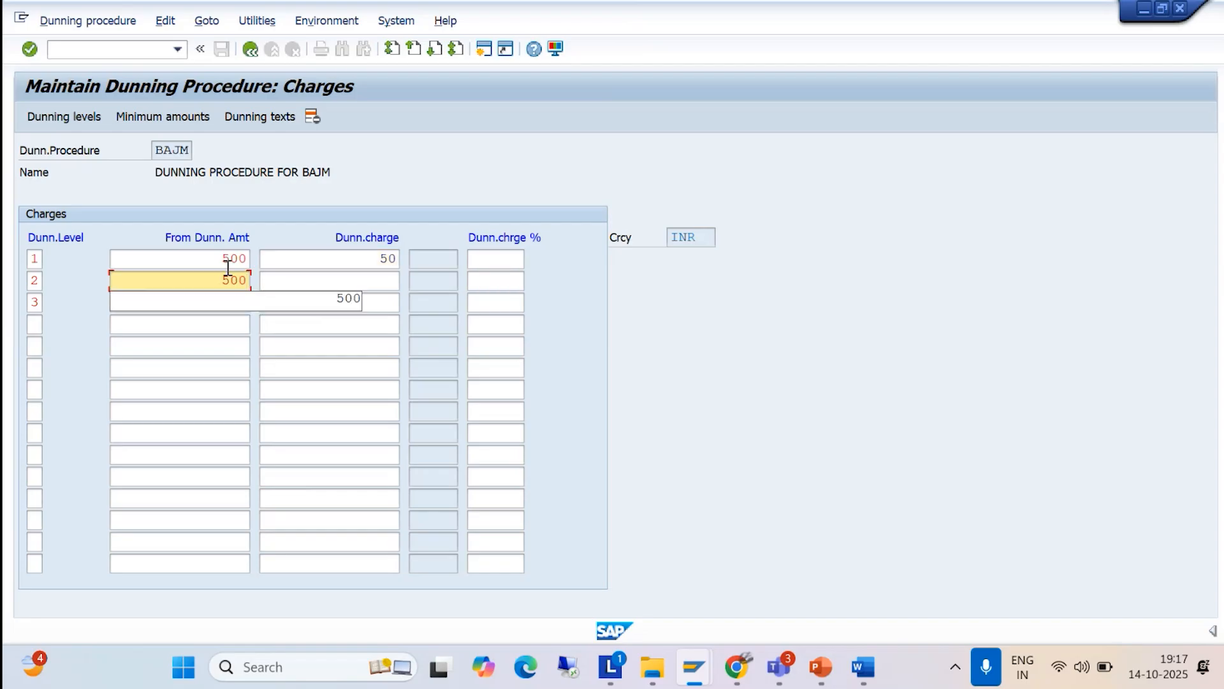
left_click(381, 281)
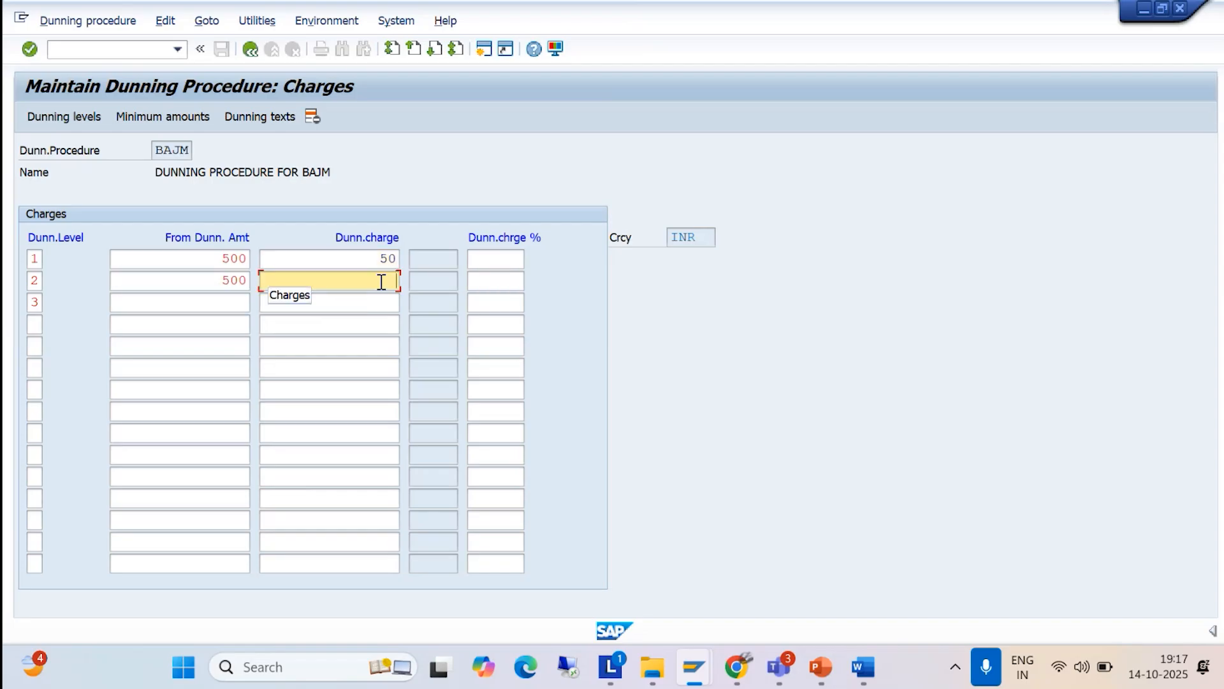
type("100")
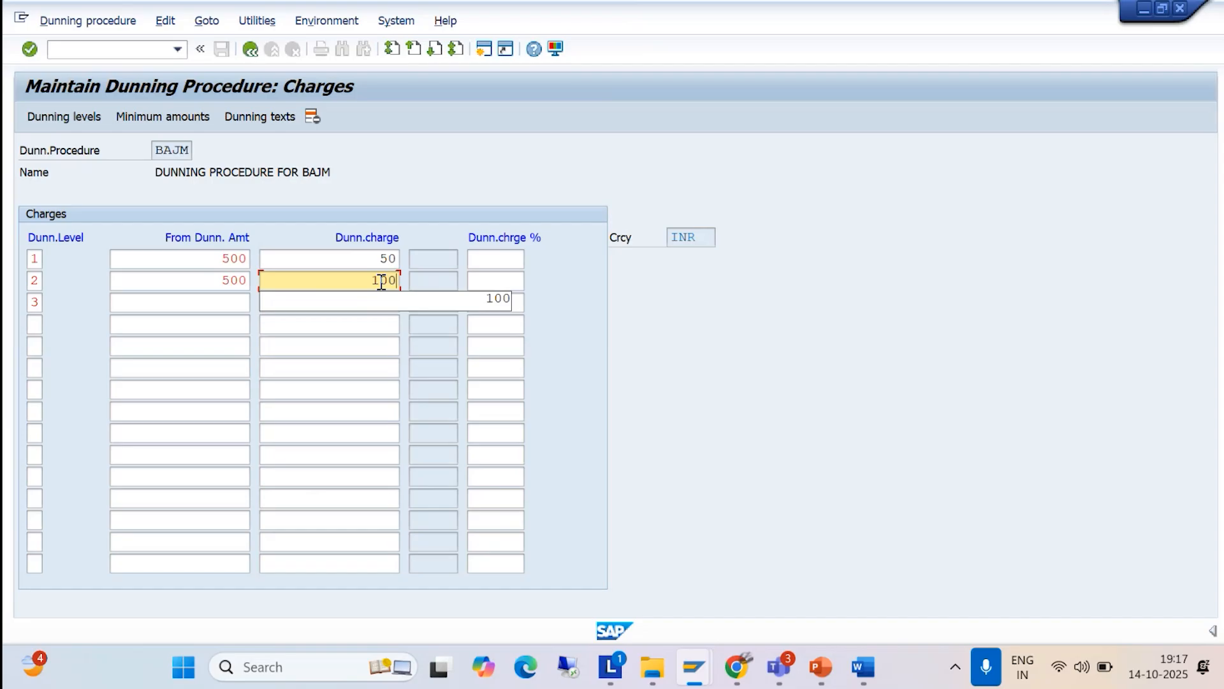
left_click(230, 305)
type("500")
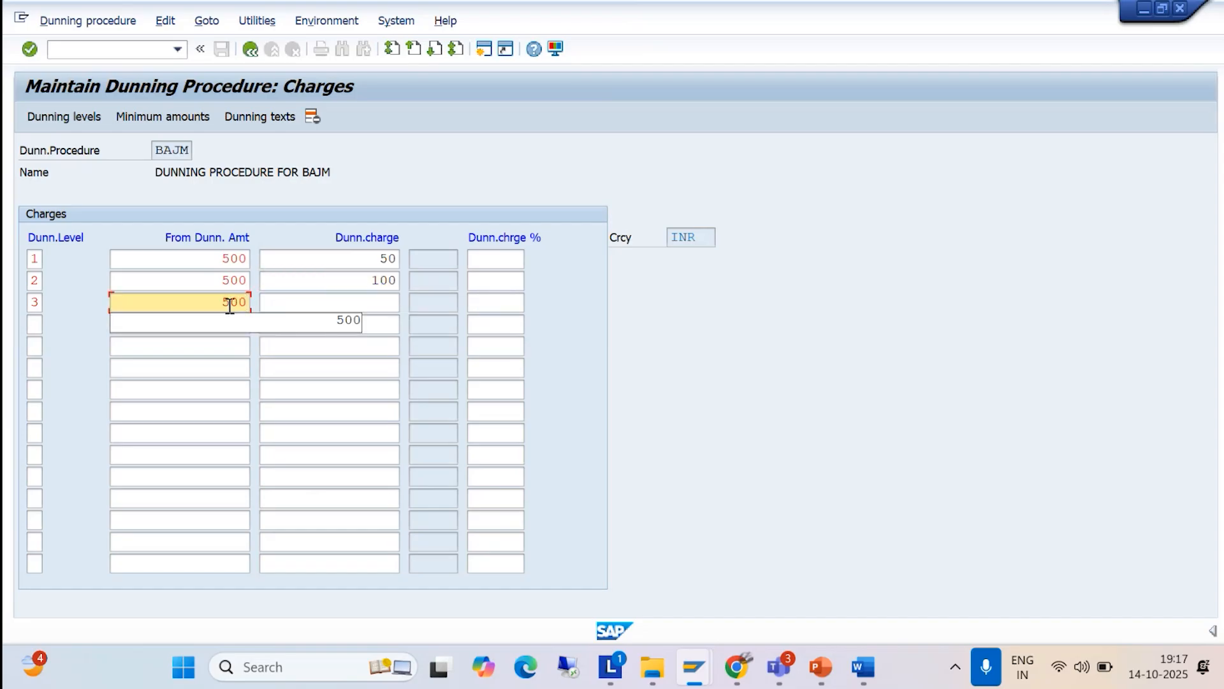
left_click(391, 304)
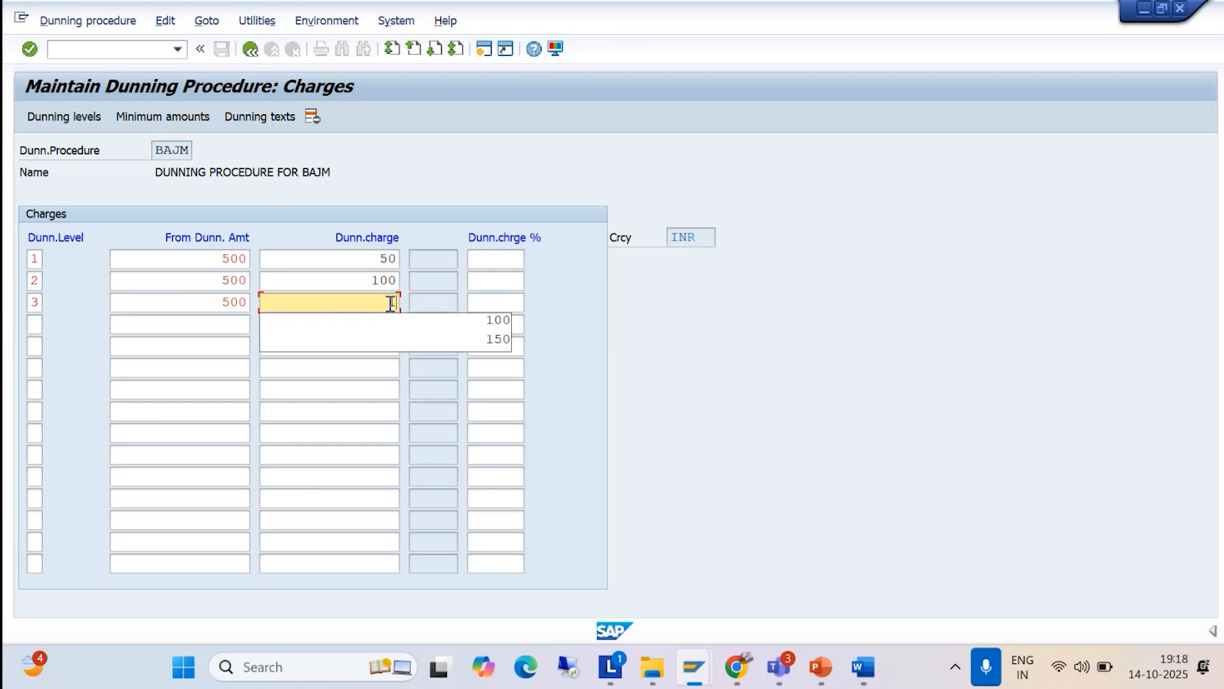
type("150")
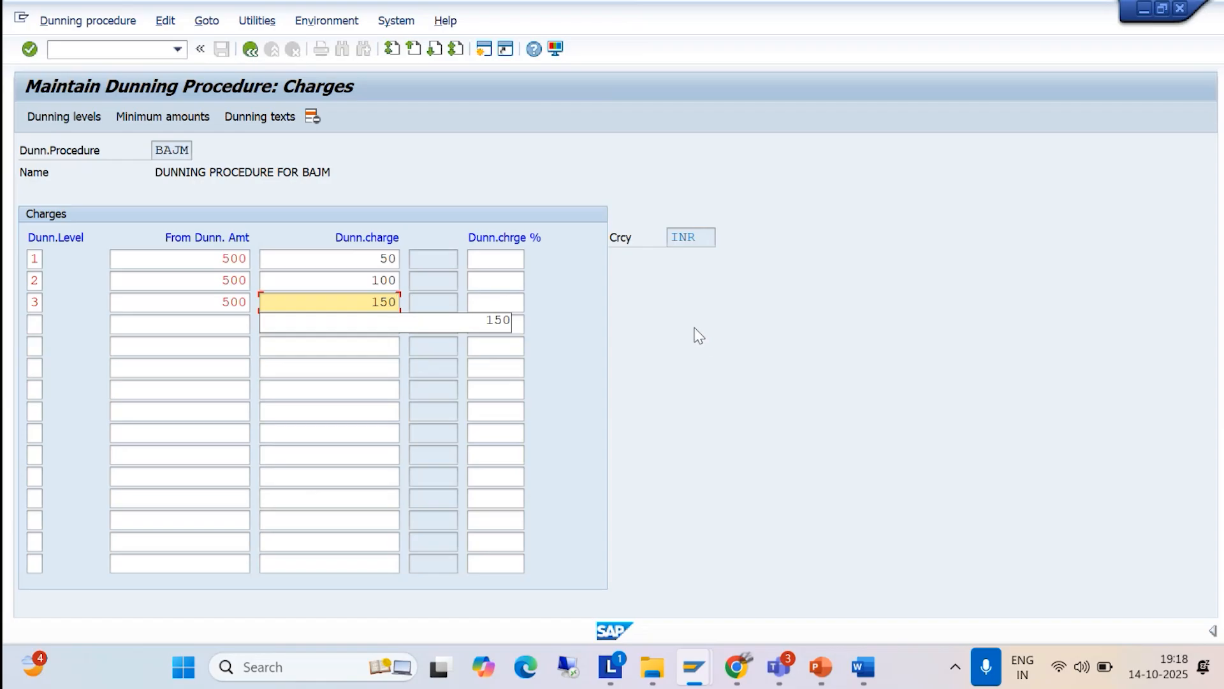
- Confirm the charges, consult the Word document, and open the minimum amounts in SAP for currency INR
key("Return")
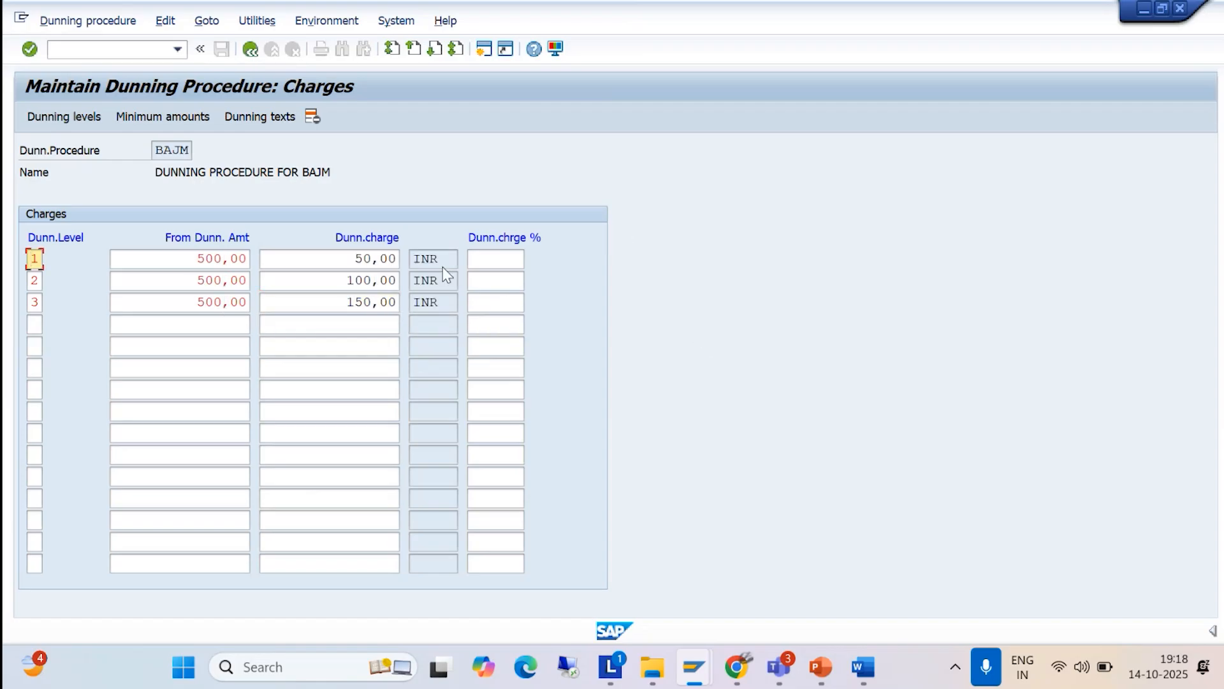
left_click(861, 667)
scroll(601, 438, "down", 2)
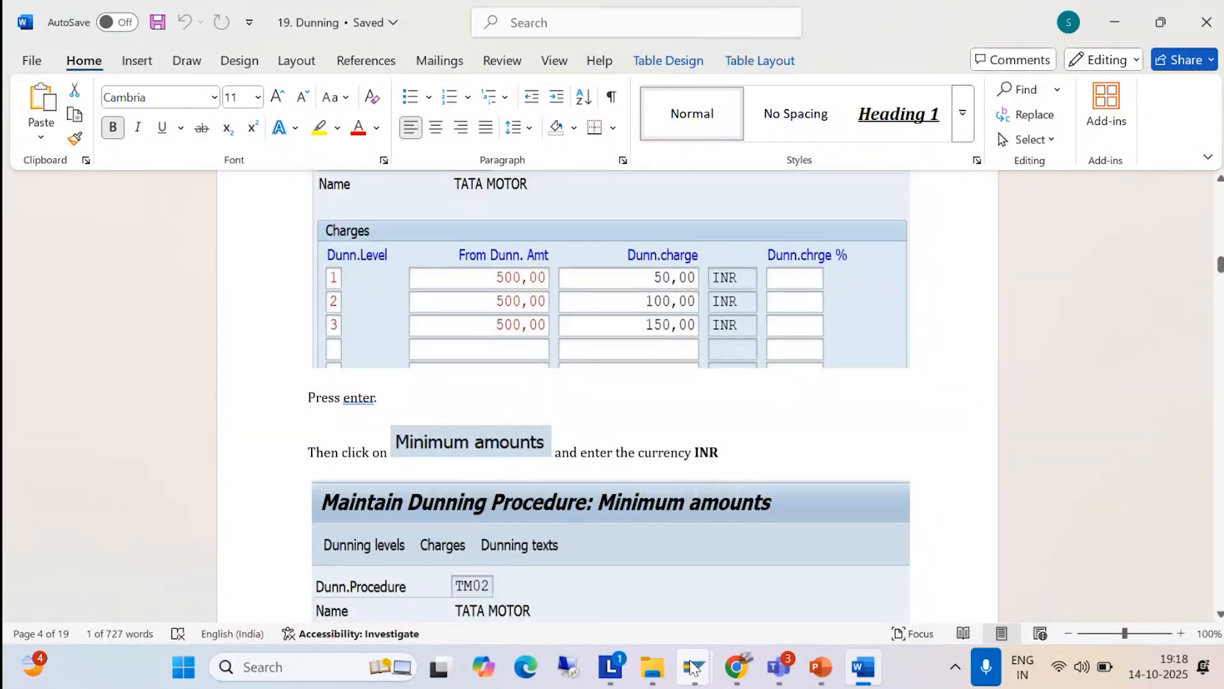
mouse_move(694, 667)
left_click(733, 546)
left_click(167, 117)
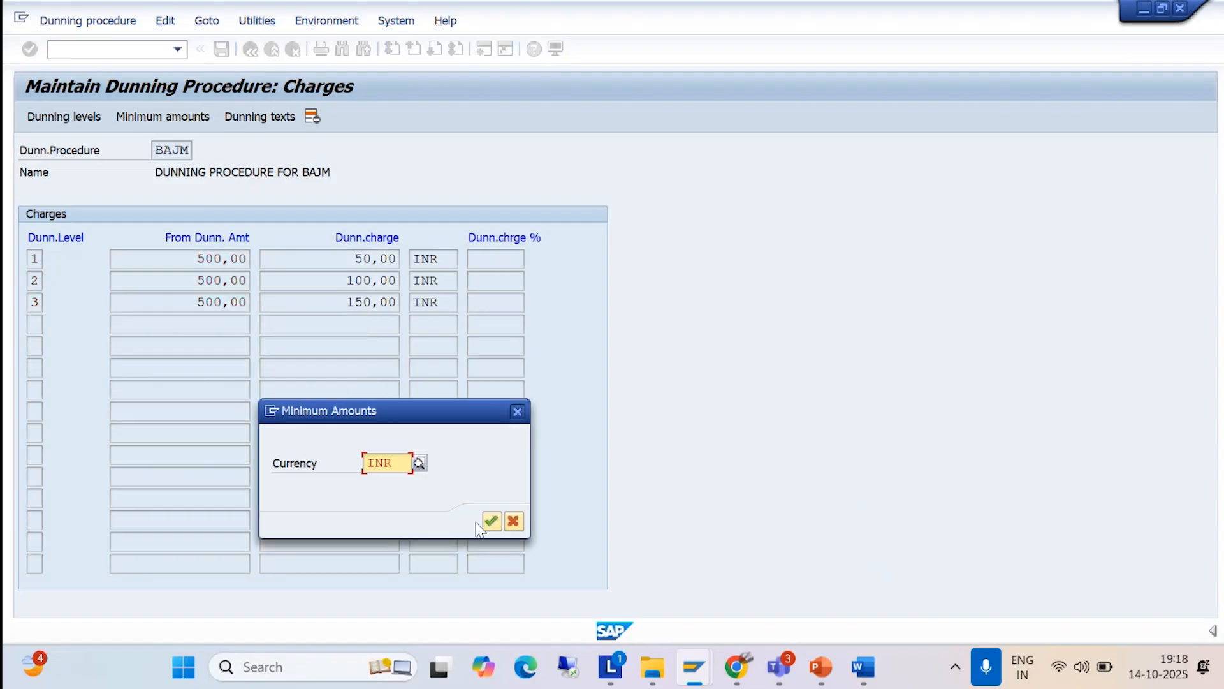
left_click(491, 522)
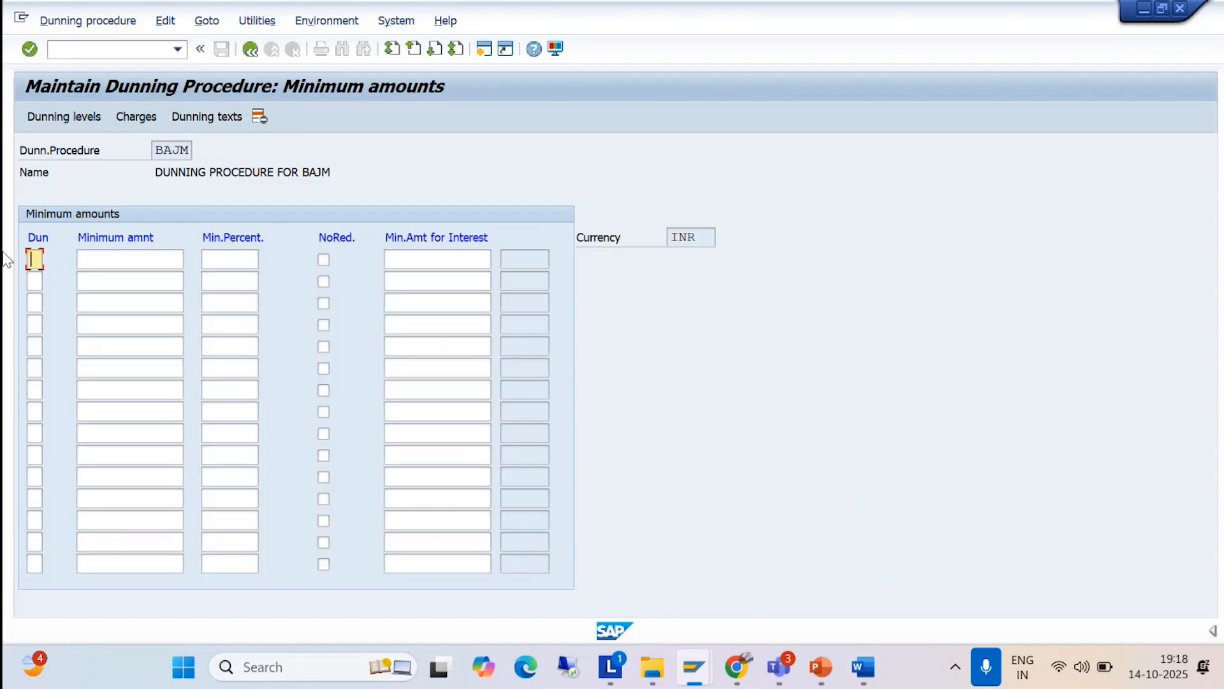
- Enter dunning levels 1, 2 and 3 in the first three rows of the minimum amounts table
type("1")
left_click(35, 281)
type("2")
left_click(35, 303)
type("3")
- Consult the minimum amounts example in Word and set a minimum amount of 100 for dunning levels 1, 2 and 3 in SAP
left_click(118, 260)
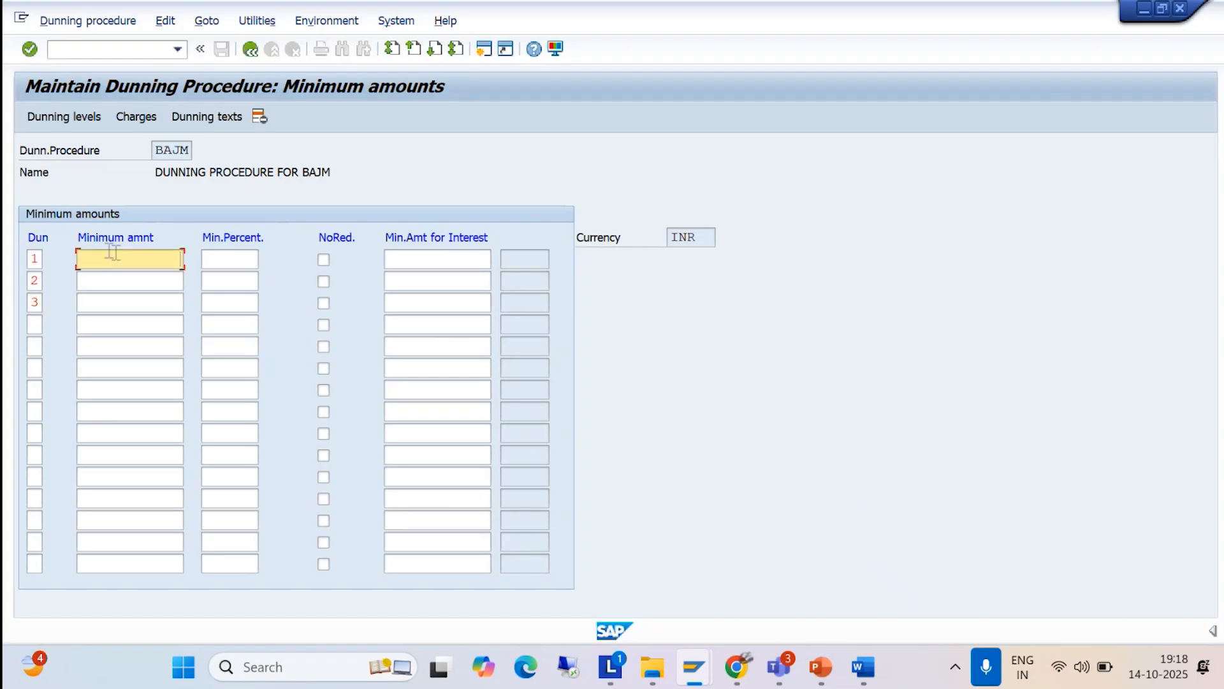
key("alt+Tab")
scroll(451, 345, "down", 4)
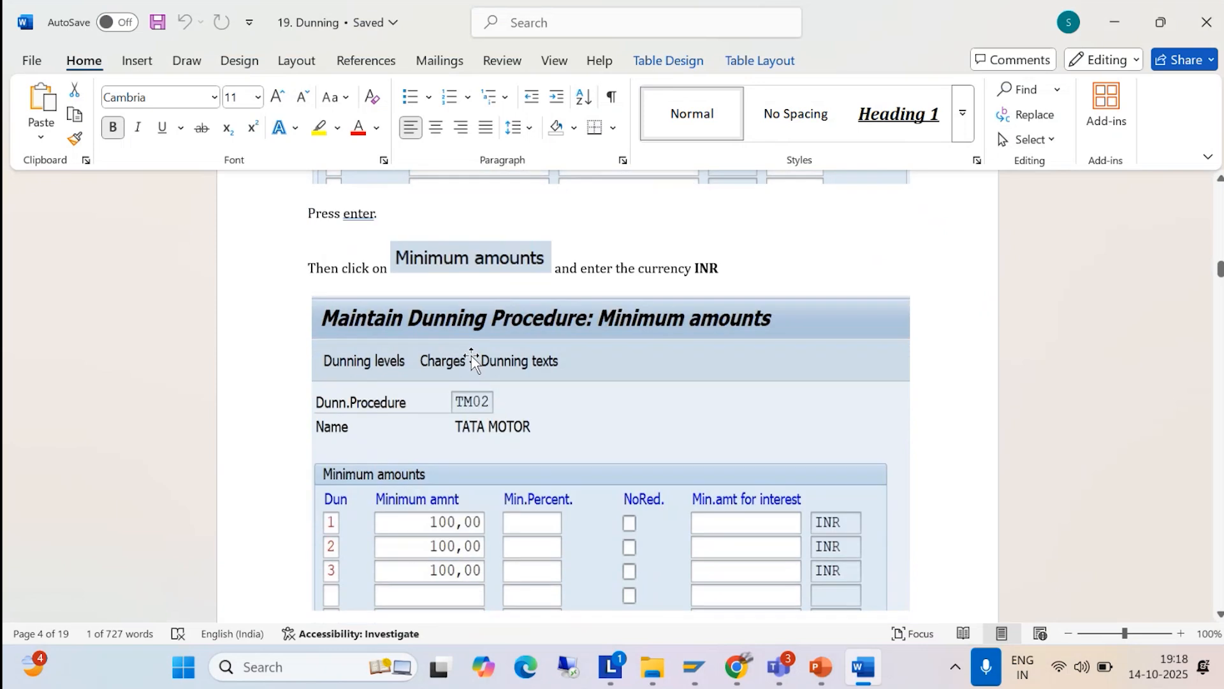
key("alt+Tab")
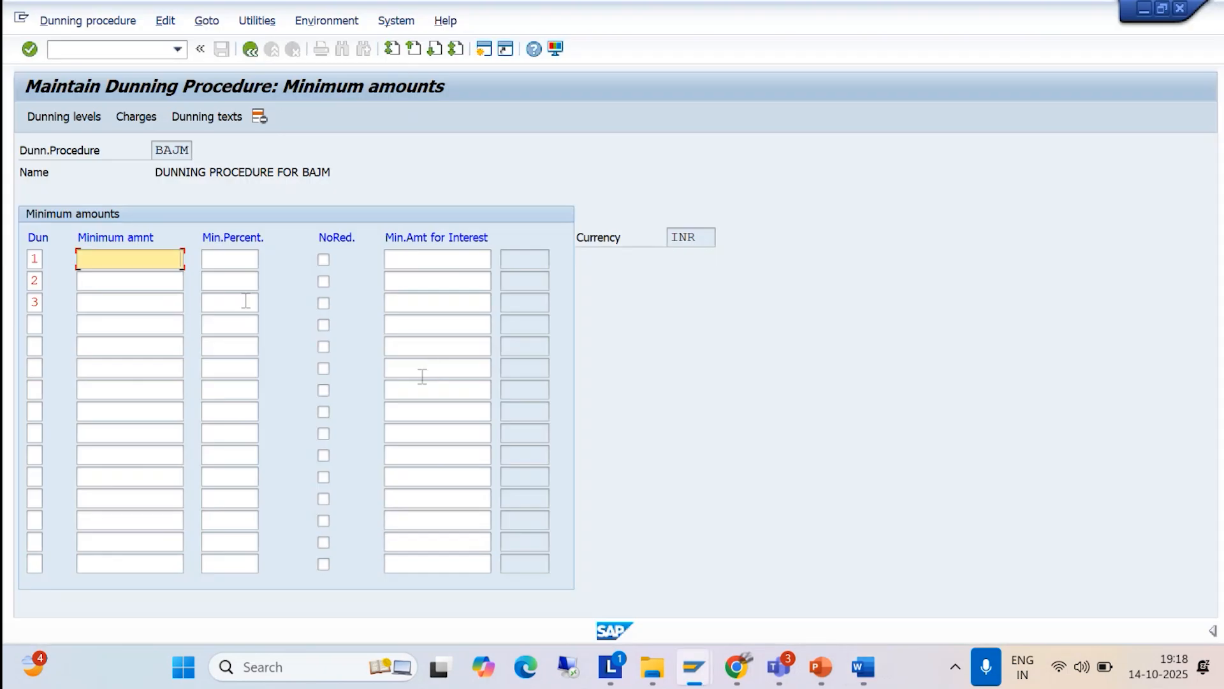
type("100")
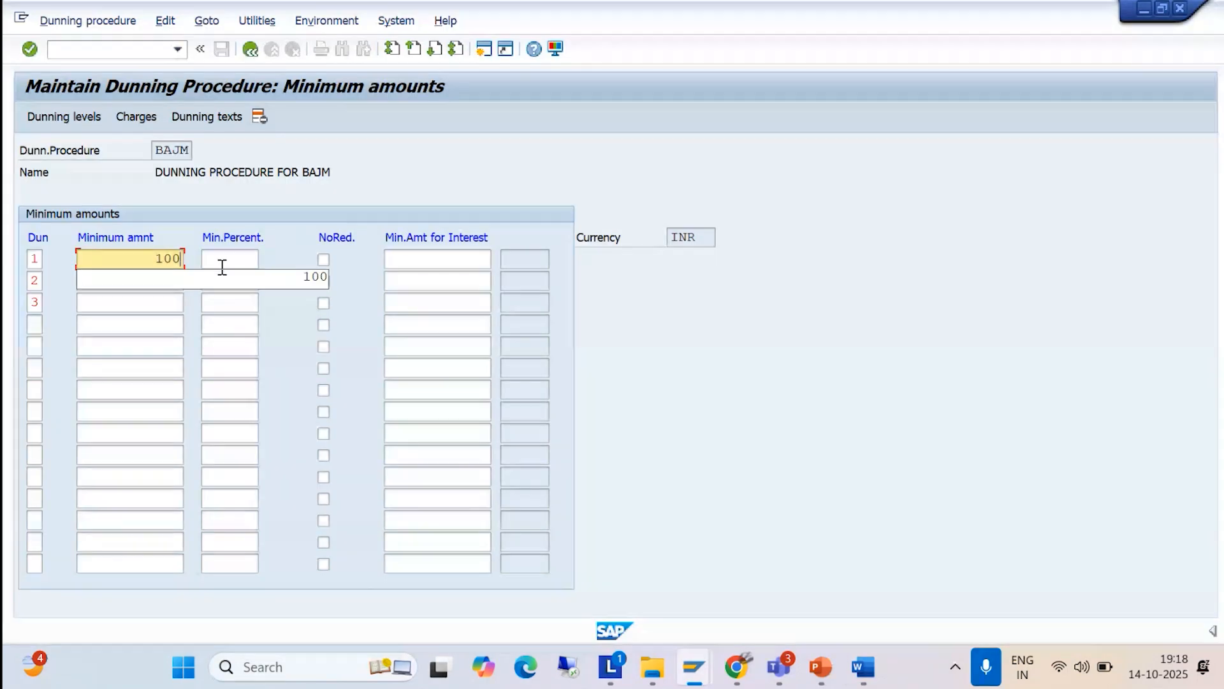
left_click(231, 281)
left_click(162, 288)
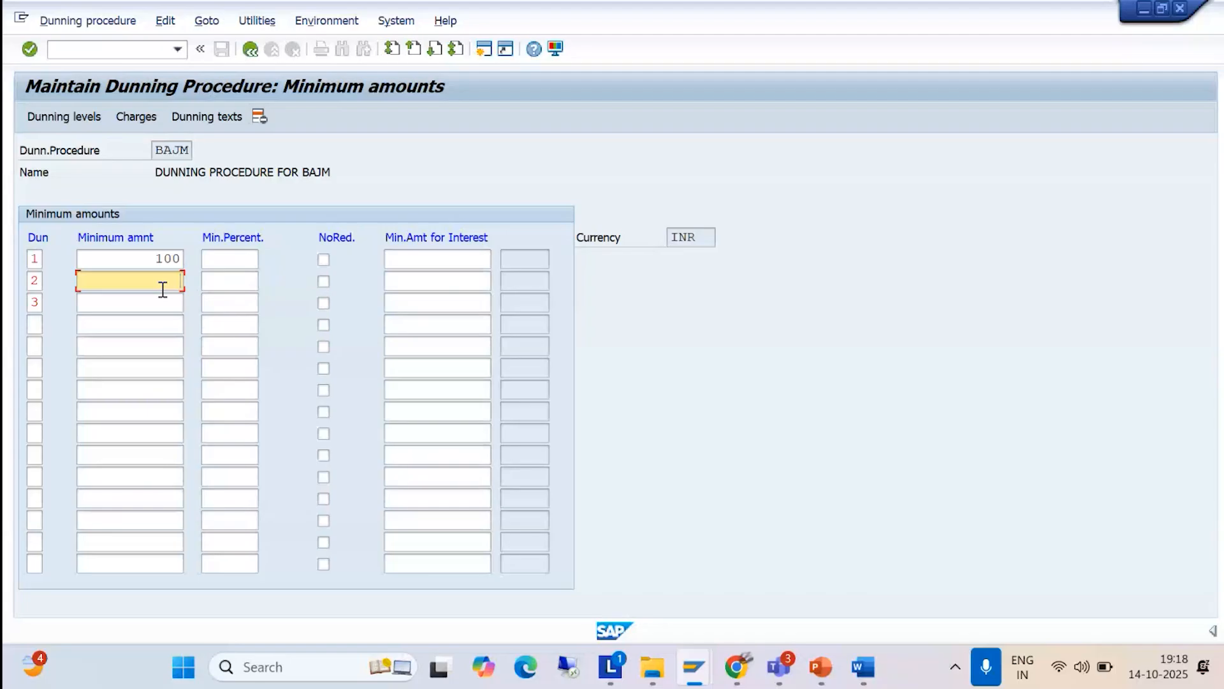
type("100")
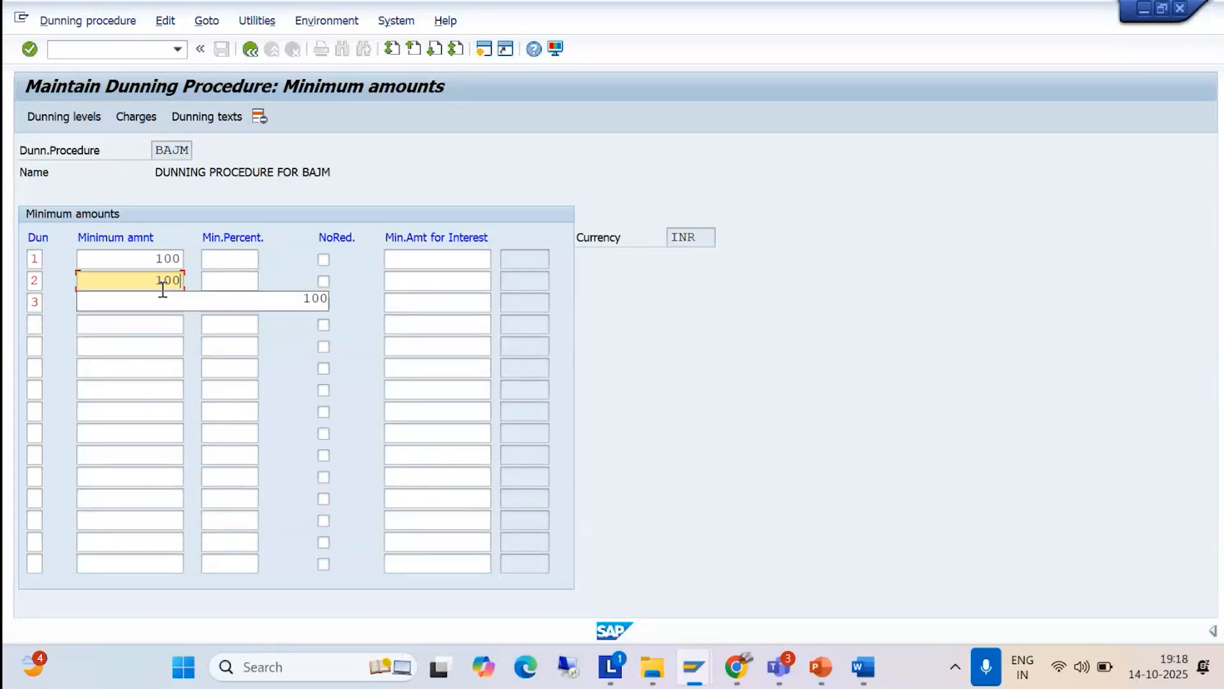
left_click(148, 304)
left_click(159, 301)
type("100")
left_click(159, 327)
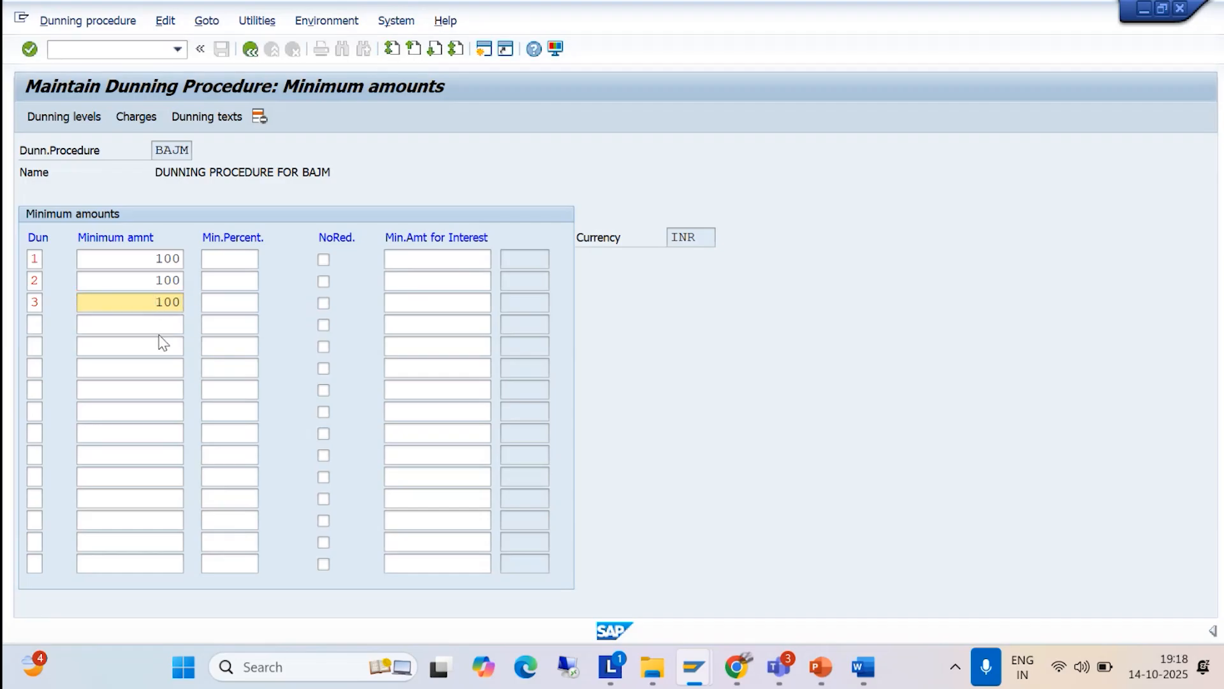
- Read the instruction after the minimum amounts in Word and request the dunning texts in SAP for company code BAJM, account type Customer
key("alt+Tab")
scroll(475, 454, "down", 1)
scroll(476, 454, "down", 1)
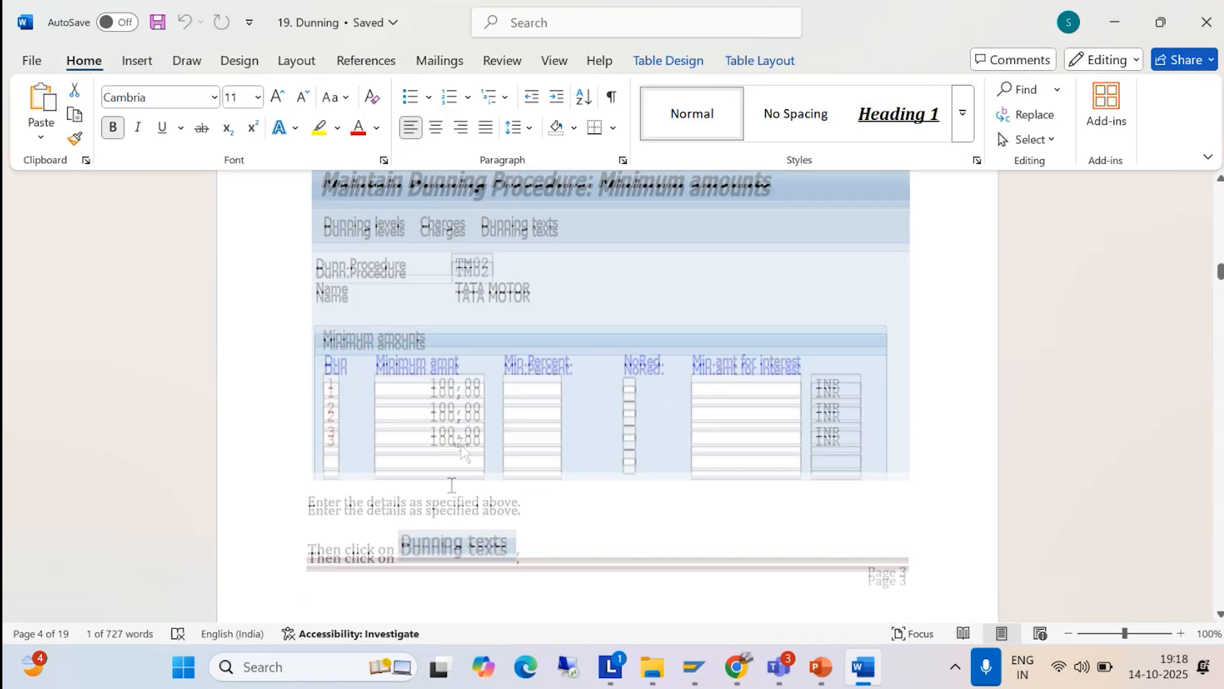
scroll(485, 519, "down", 1)
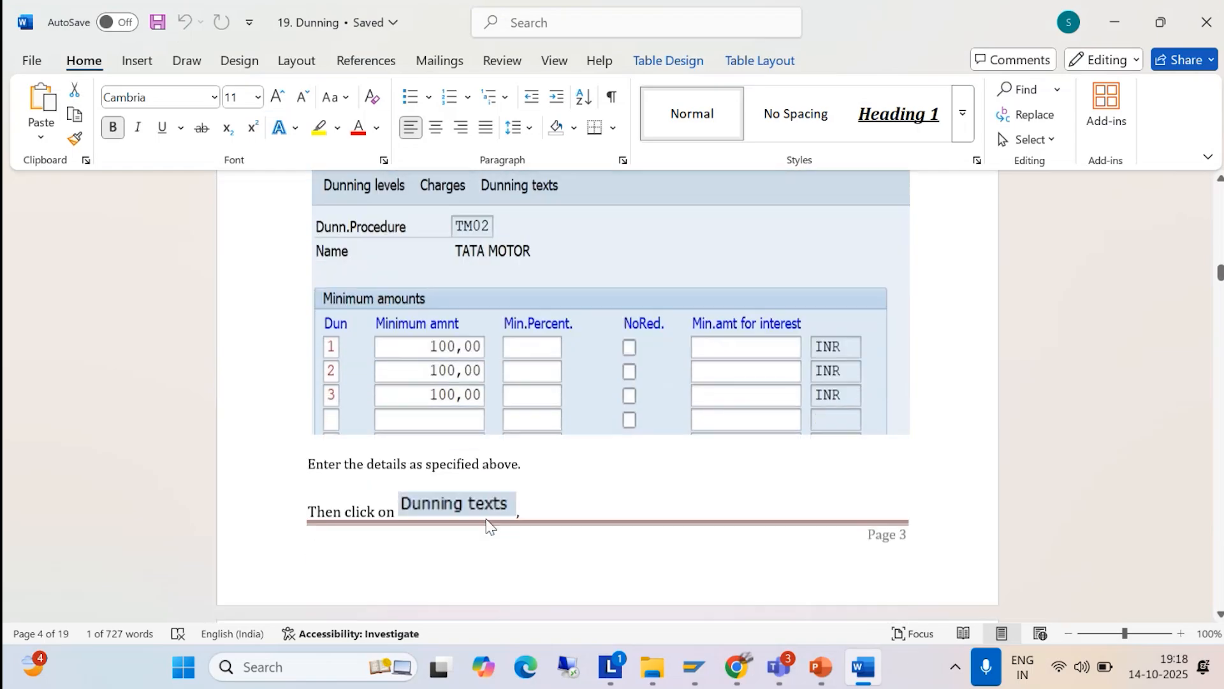
key("alt+Tab")
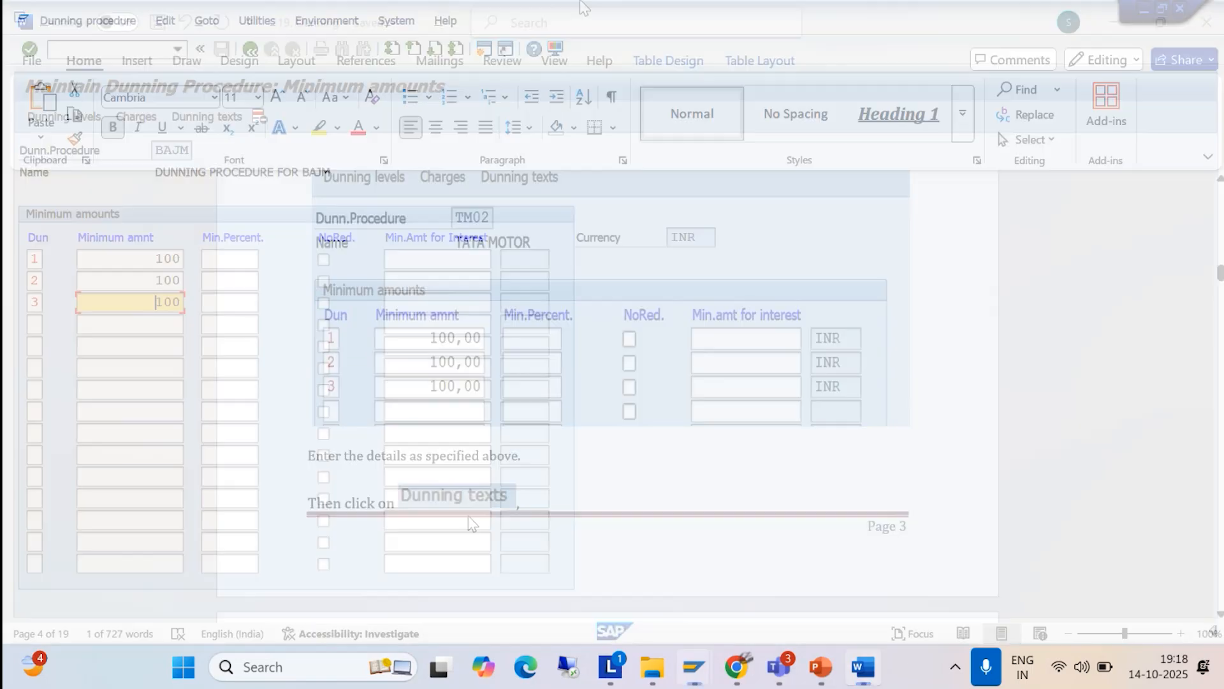
left_click(207, 118)
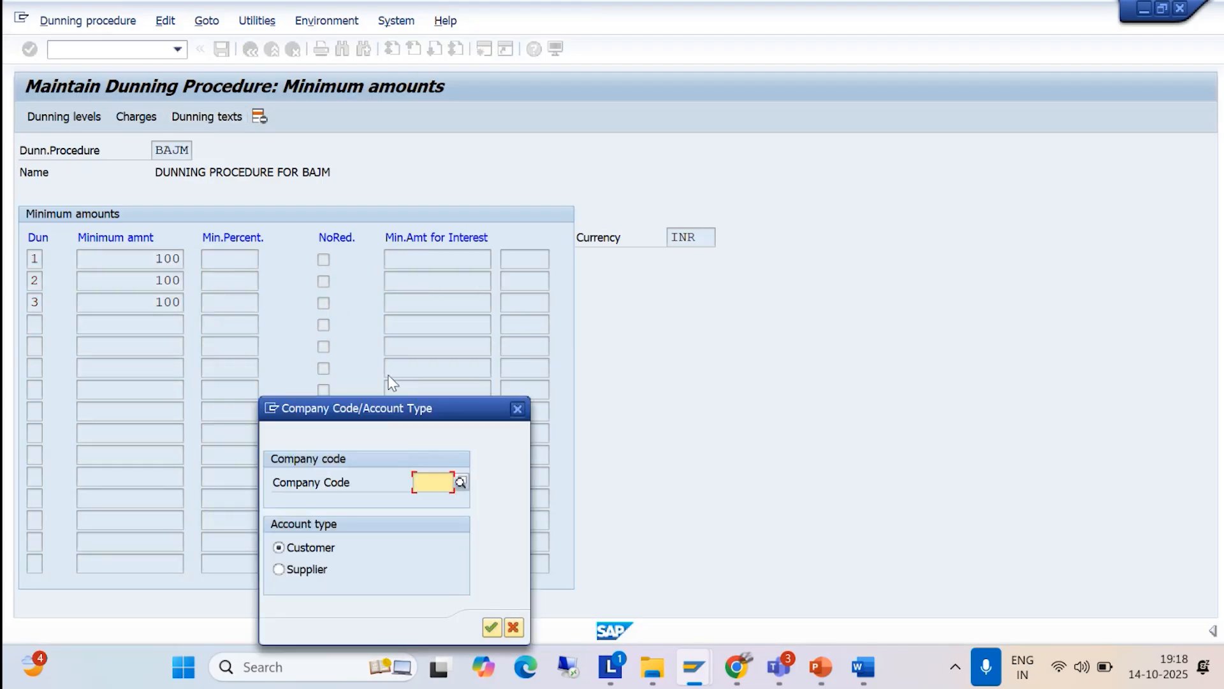
type("BAJM")
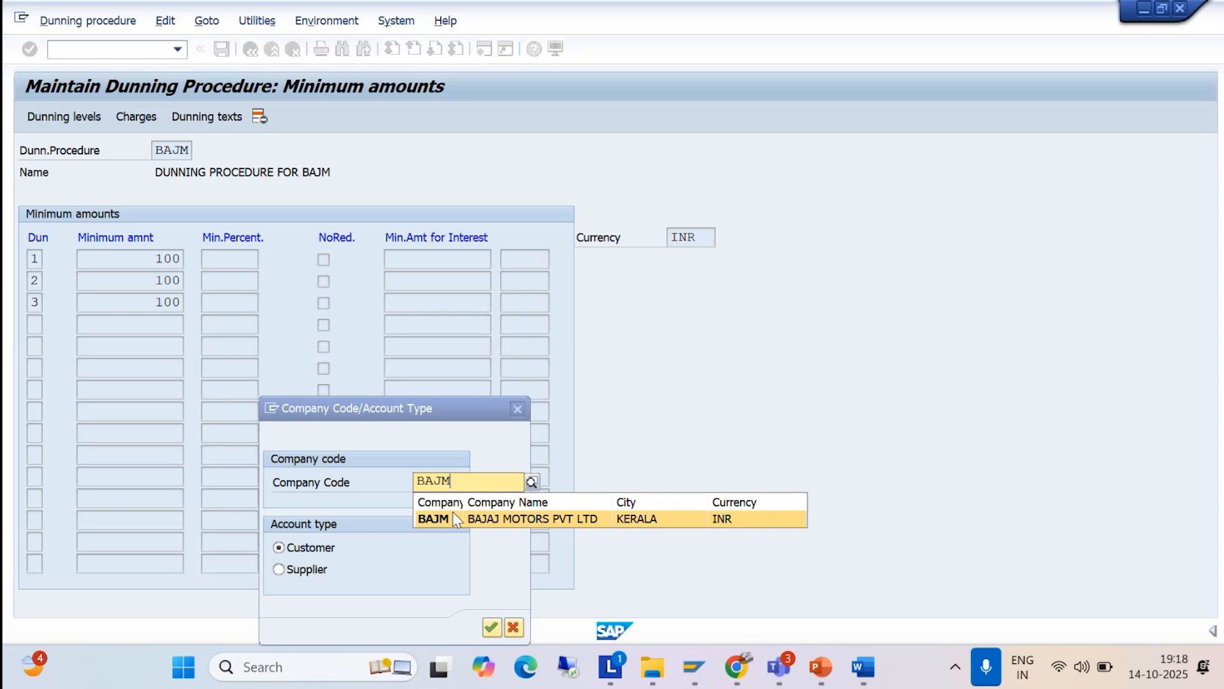
left_click(454, 516)
left_click(491, 628)
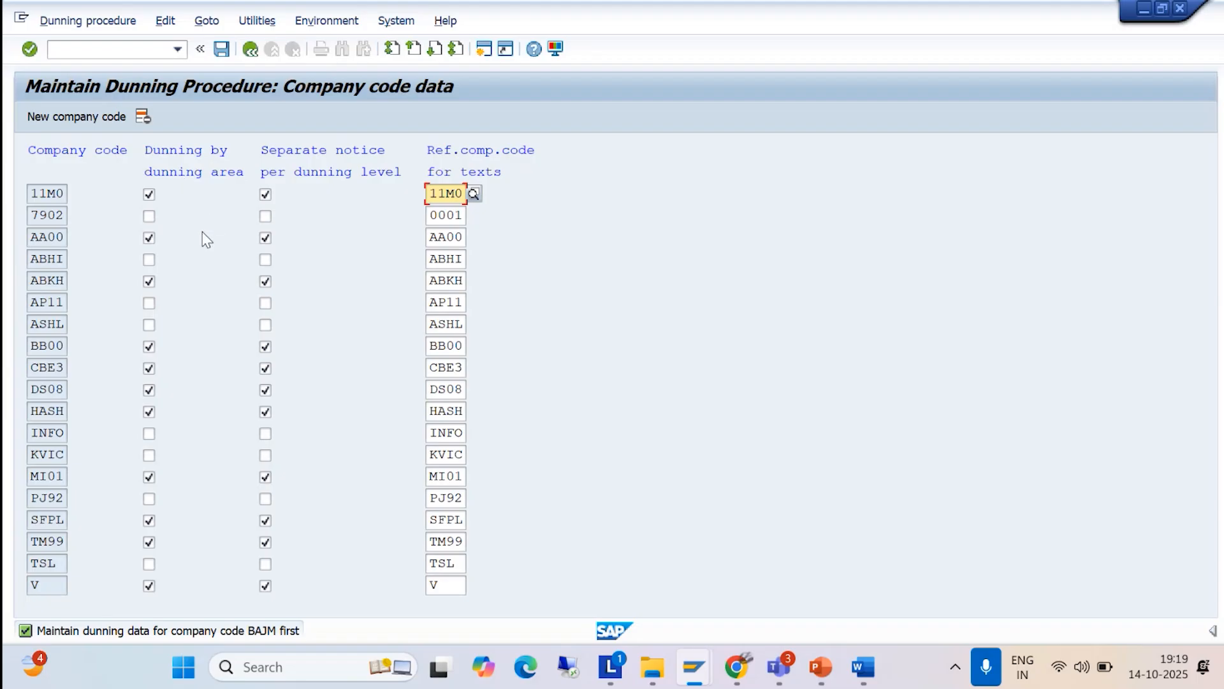
- Go back to the dunning levels, request the dunning texts for BAJM again, and add BAJM as a new company code
left_click(250, 50)
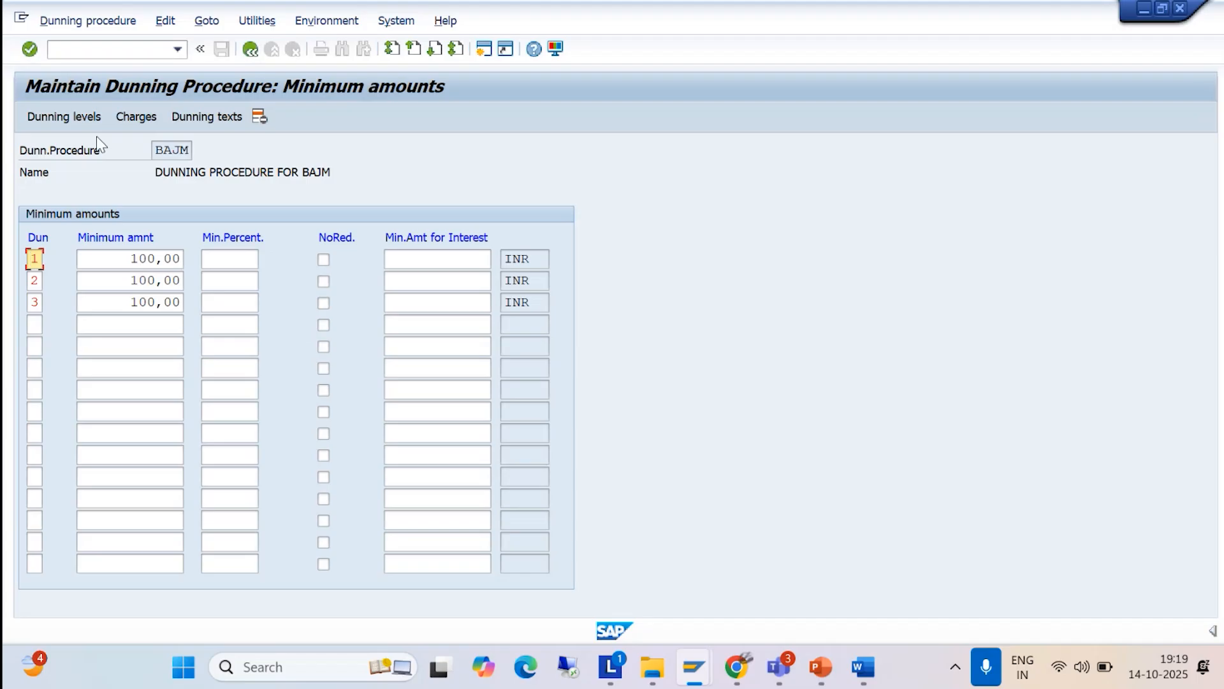
left_click(62, 119)
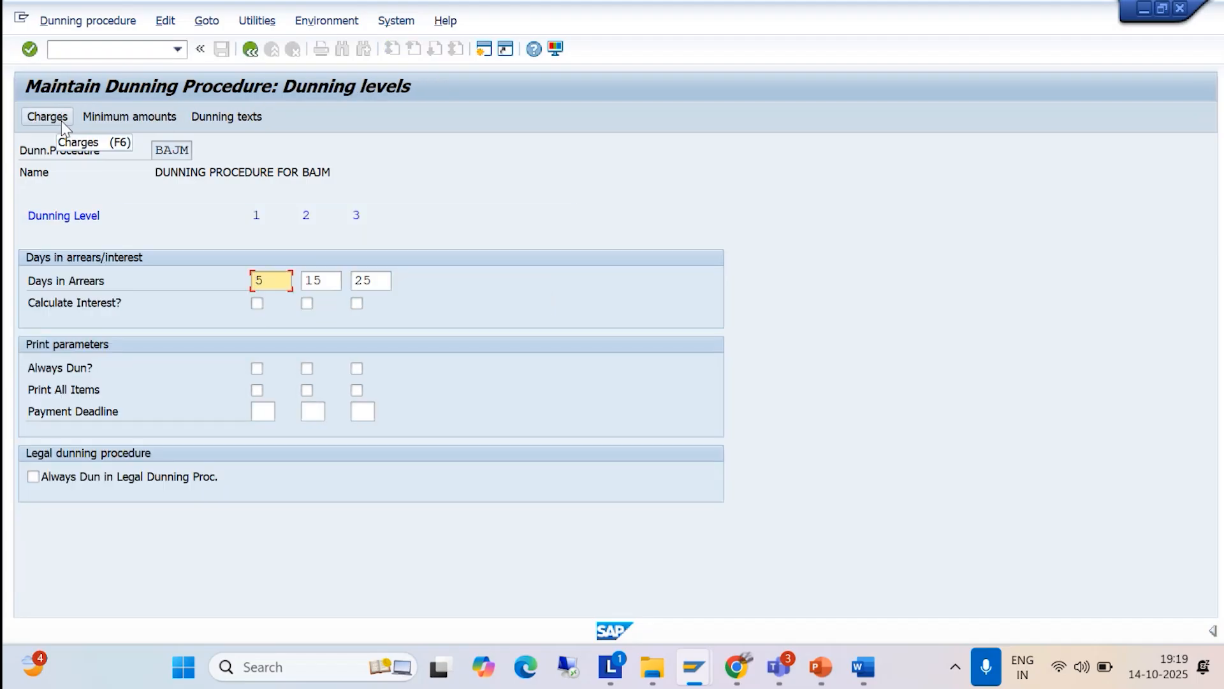
left_click(227, 117)
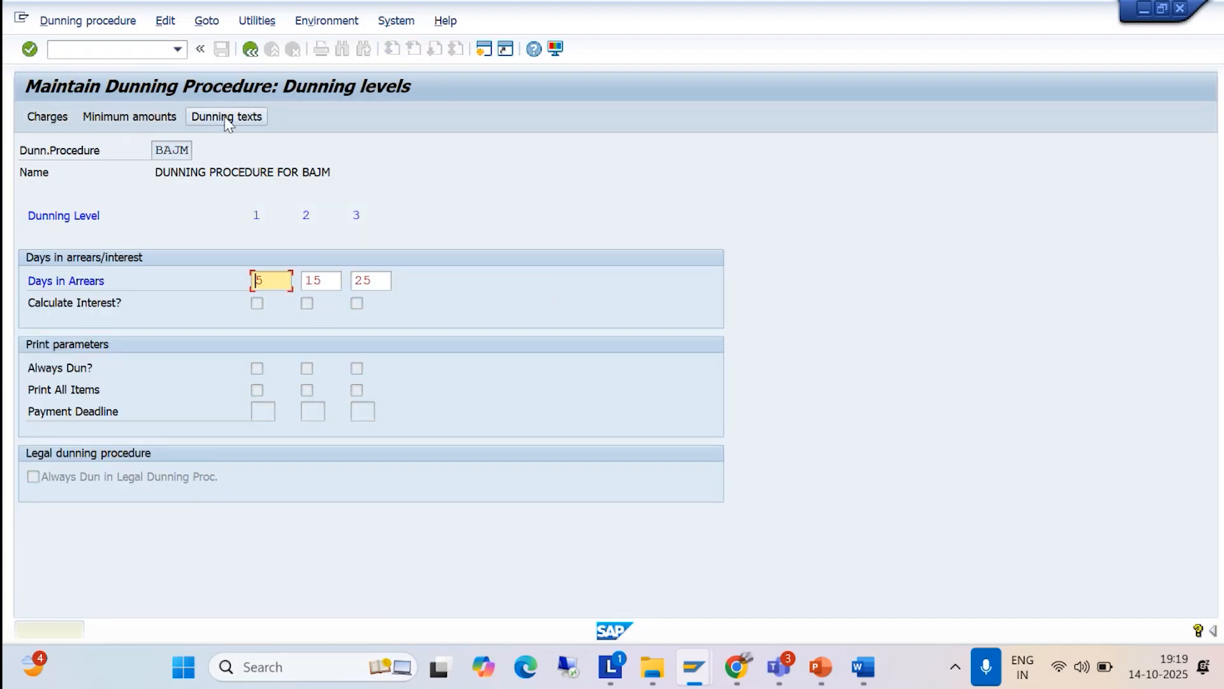
left_click(226, 118)
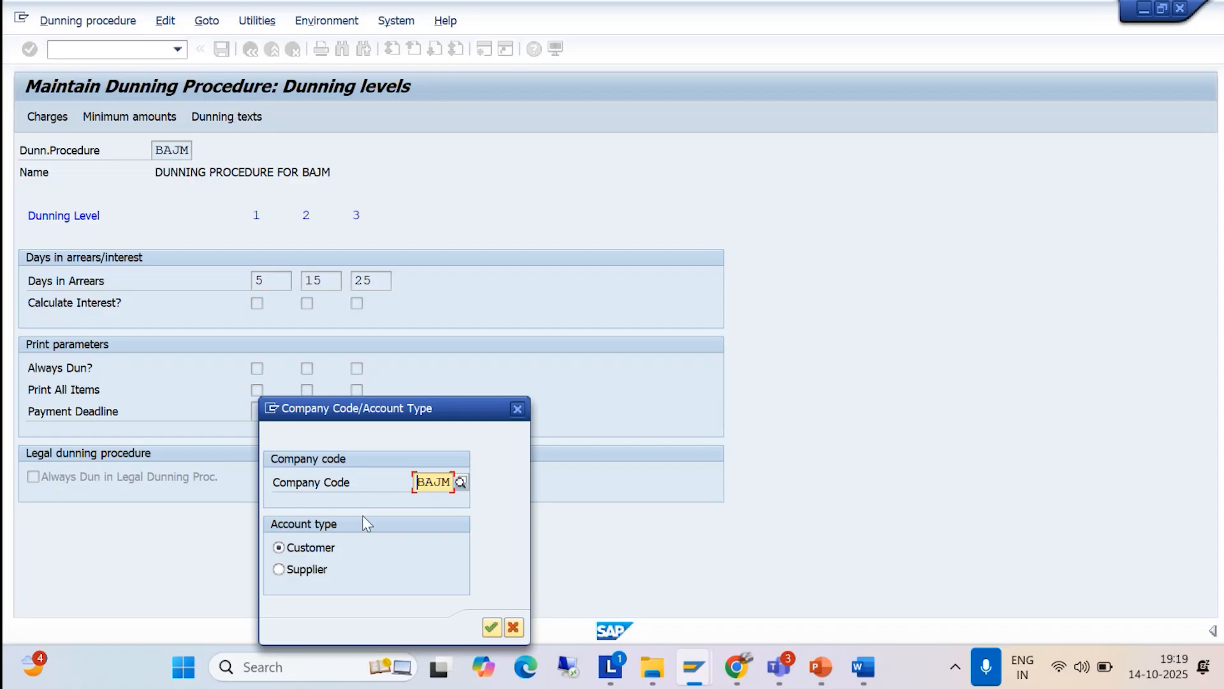
left_click(488, 629)
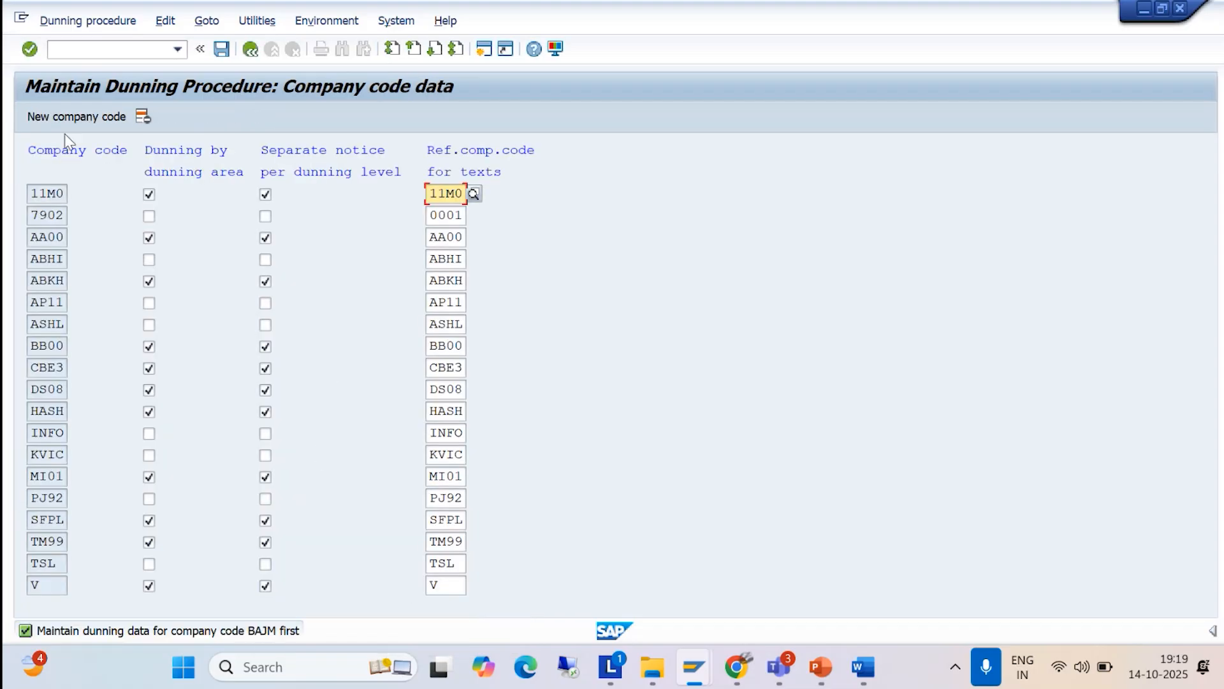
left_click(64, 117)
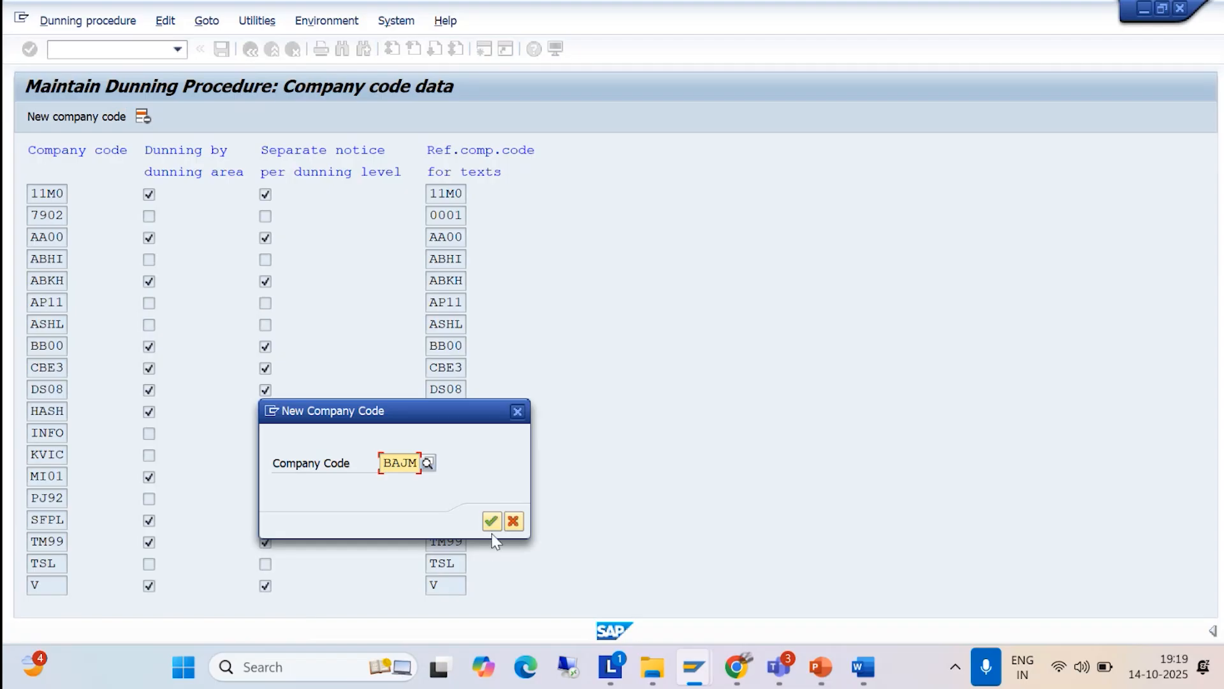
left_click(491, 521)
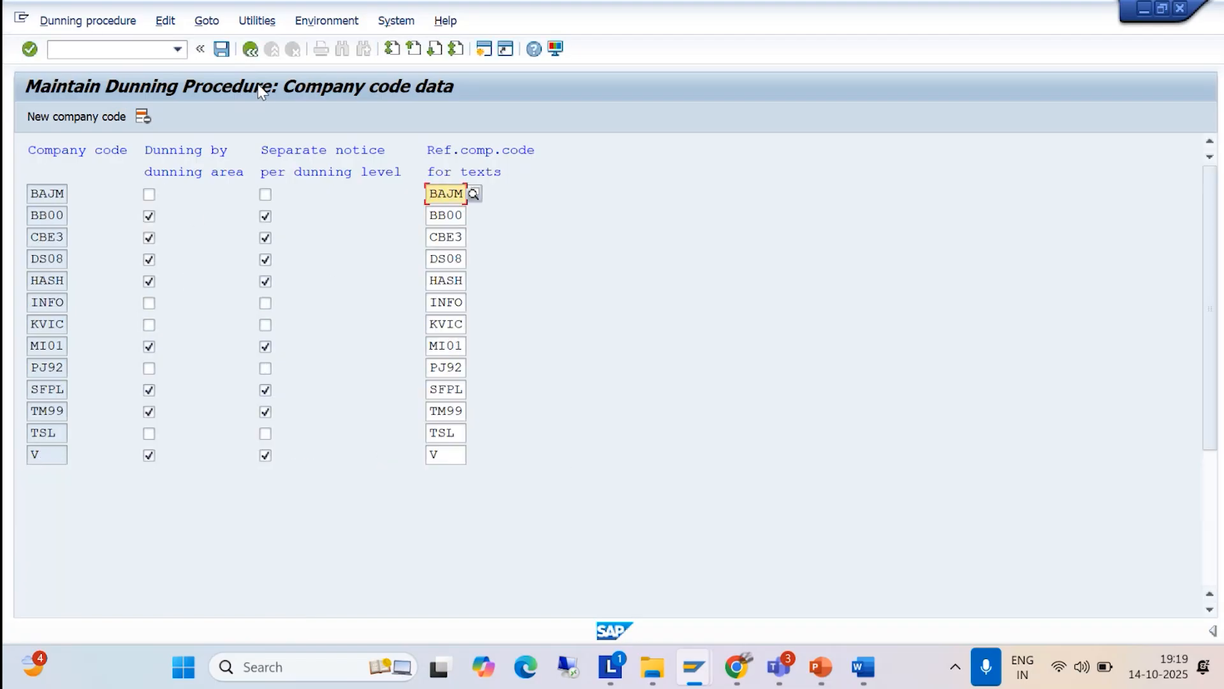
- Leave the company code data and save it to customizing request A4HK900901, BAJAJ GROUP OF COMPANIES
left_click(250, 50)
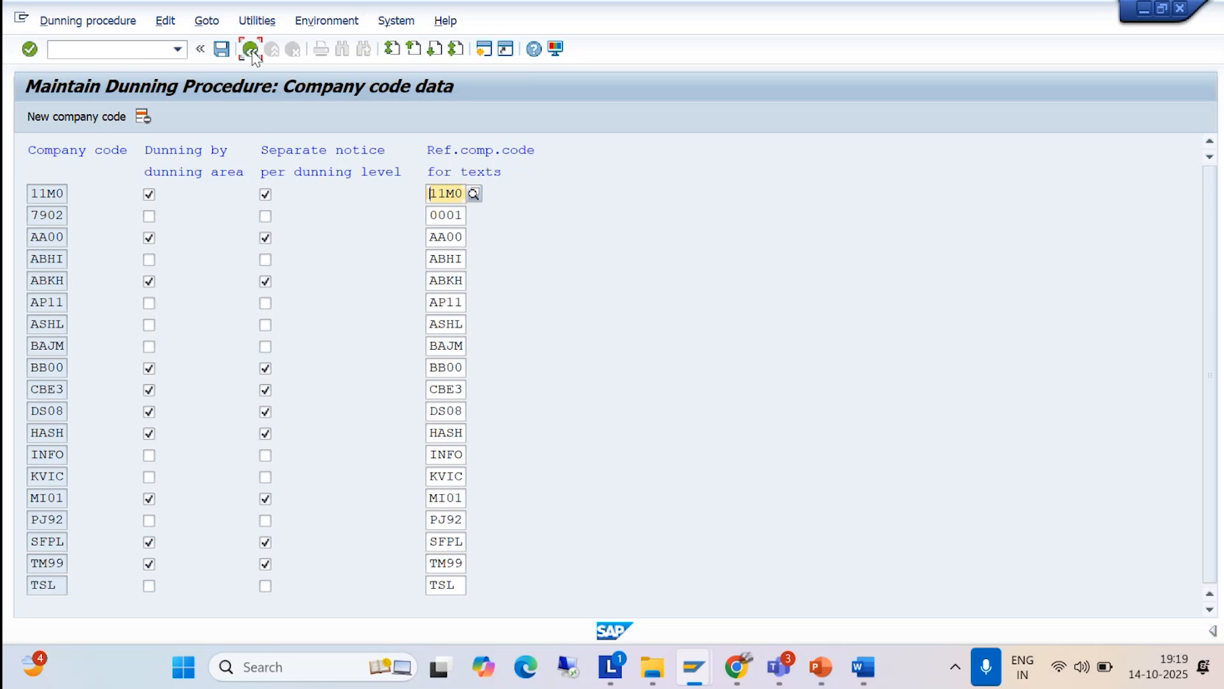
left_click(250, 50)
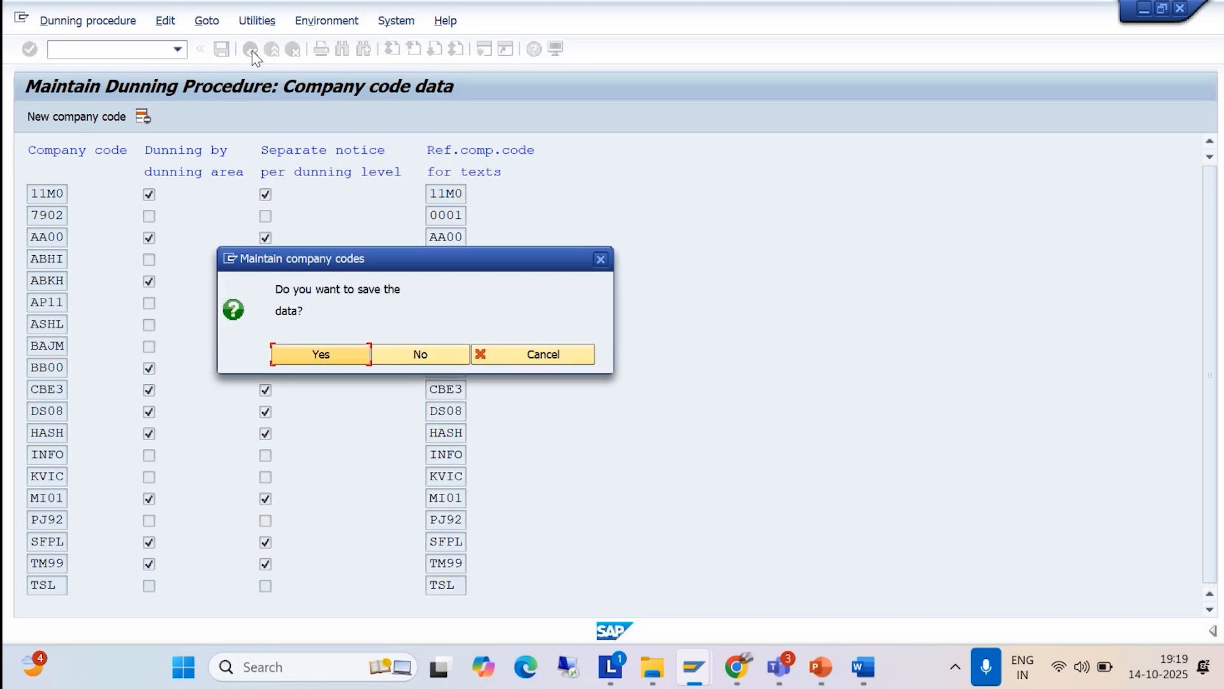
left_click(297, 358)
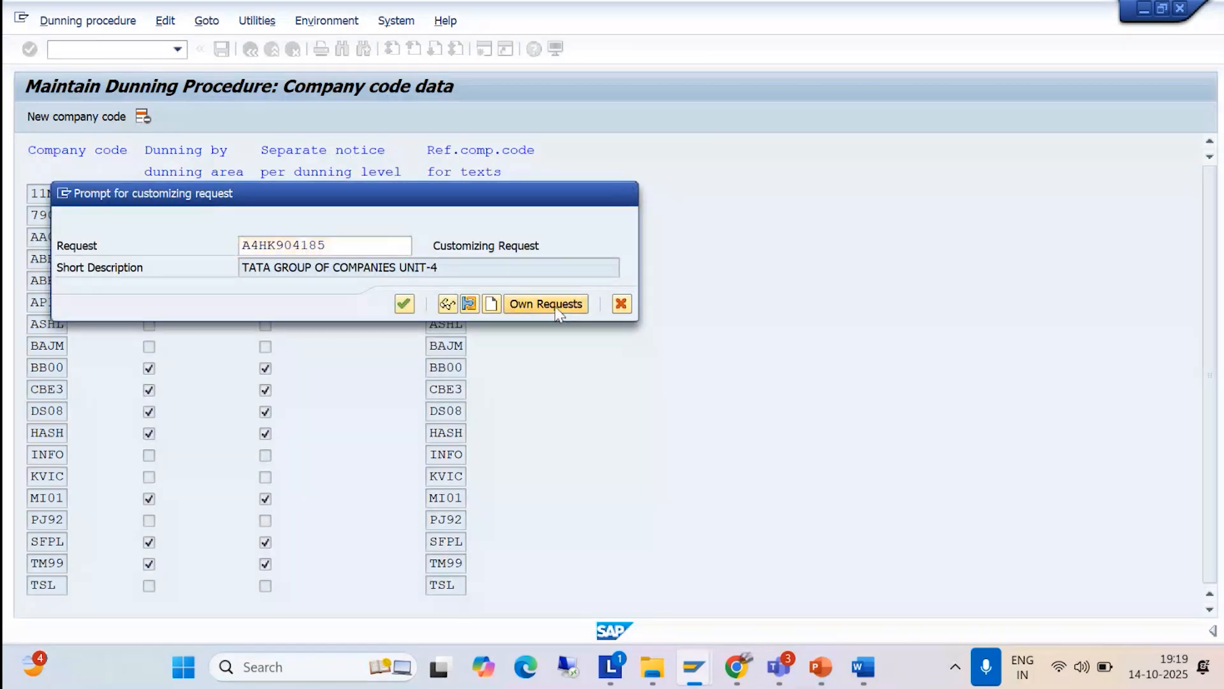
left_click(555, 306)
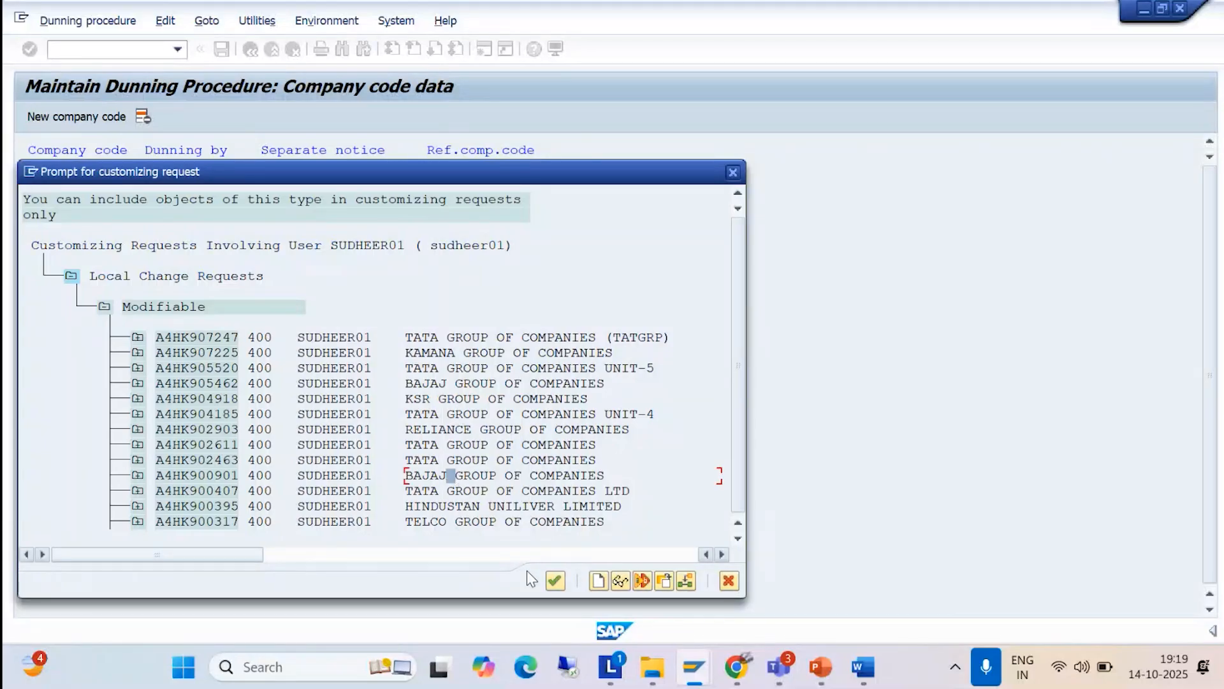
left_click(556, 581)
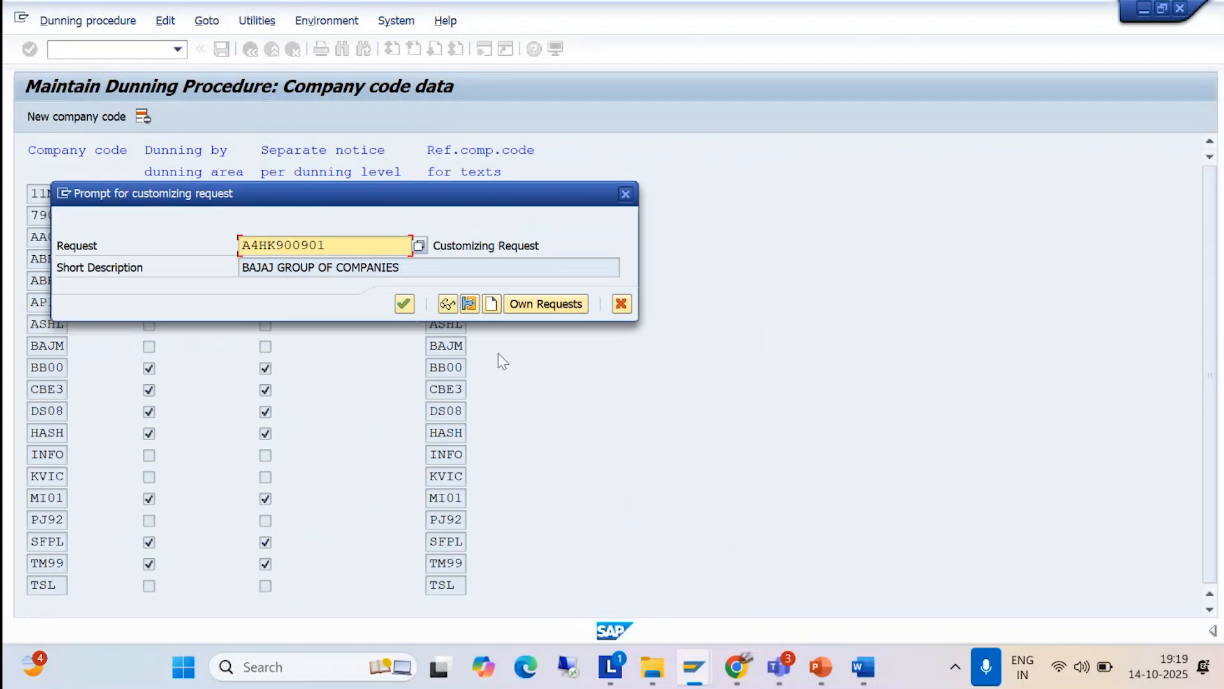
left_click(404, 304)
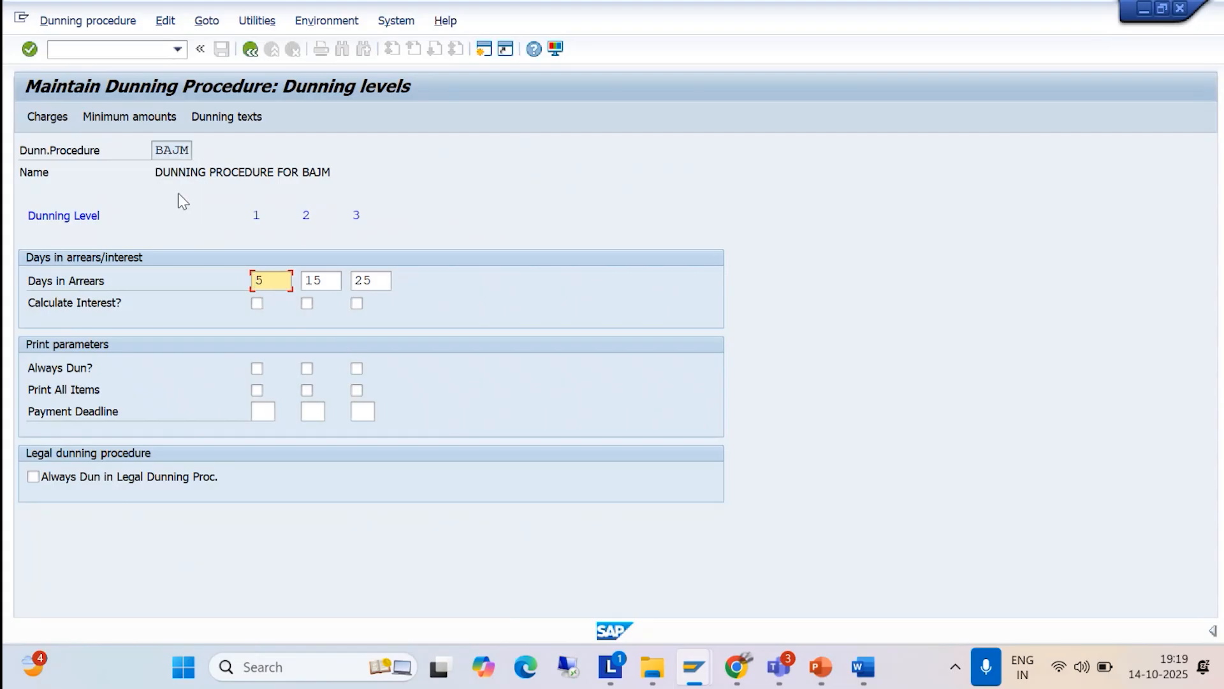
- Open the dunning texts for company code BAJM, account type Customer, and enter dunning levels 1, 2 and 3 in the normal dunning procedure
left_click(226, 120)
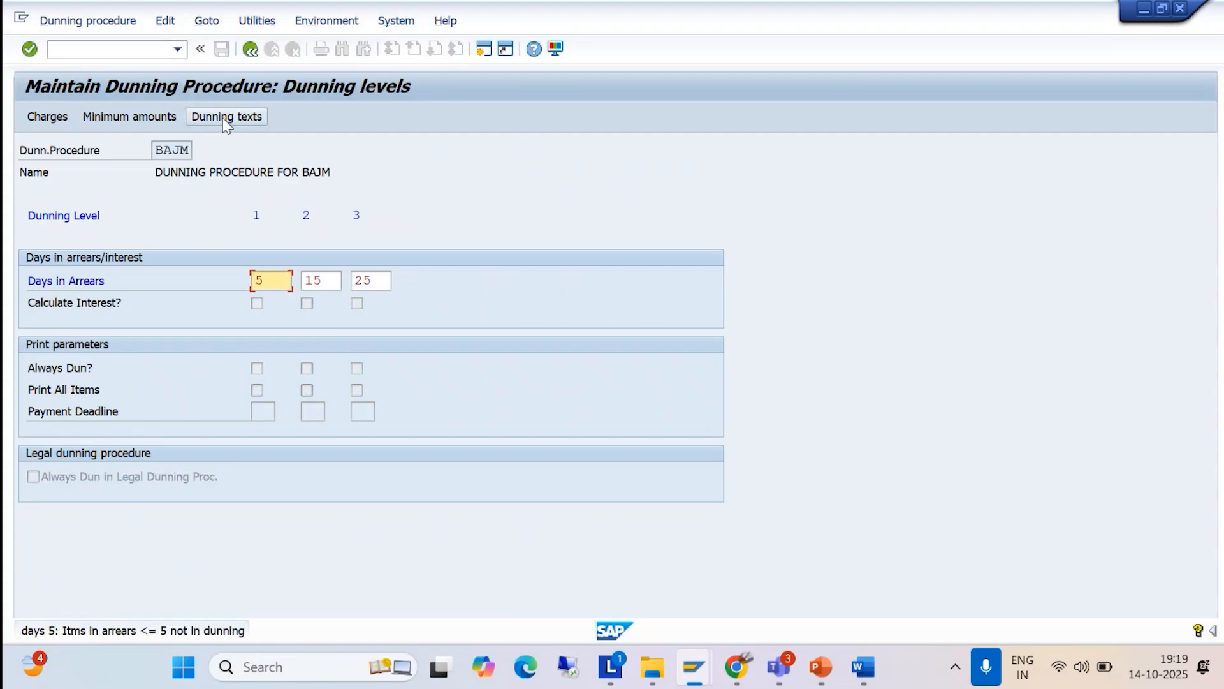
left_click(224, 121)
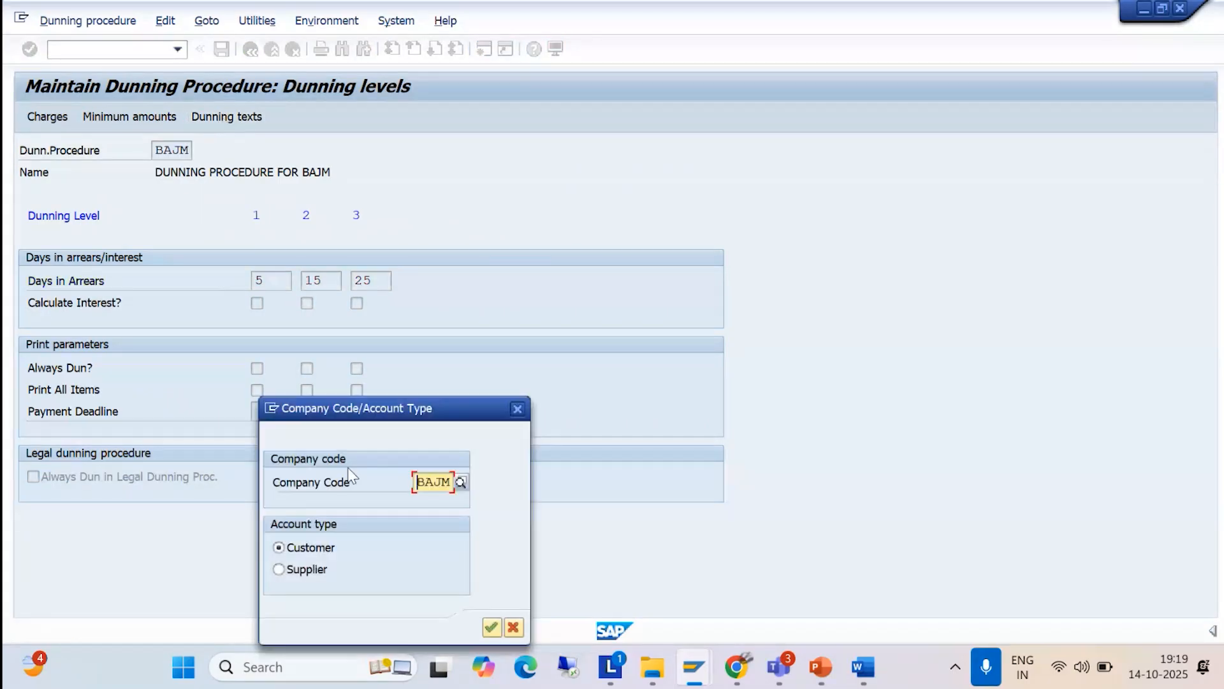
left_click(491, 628)
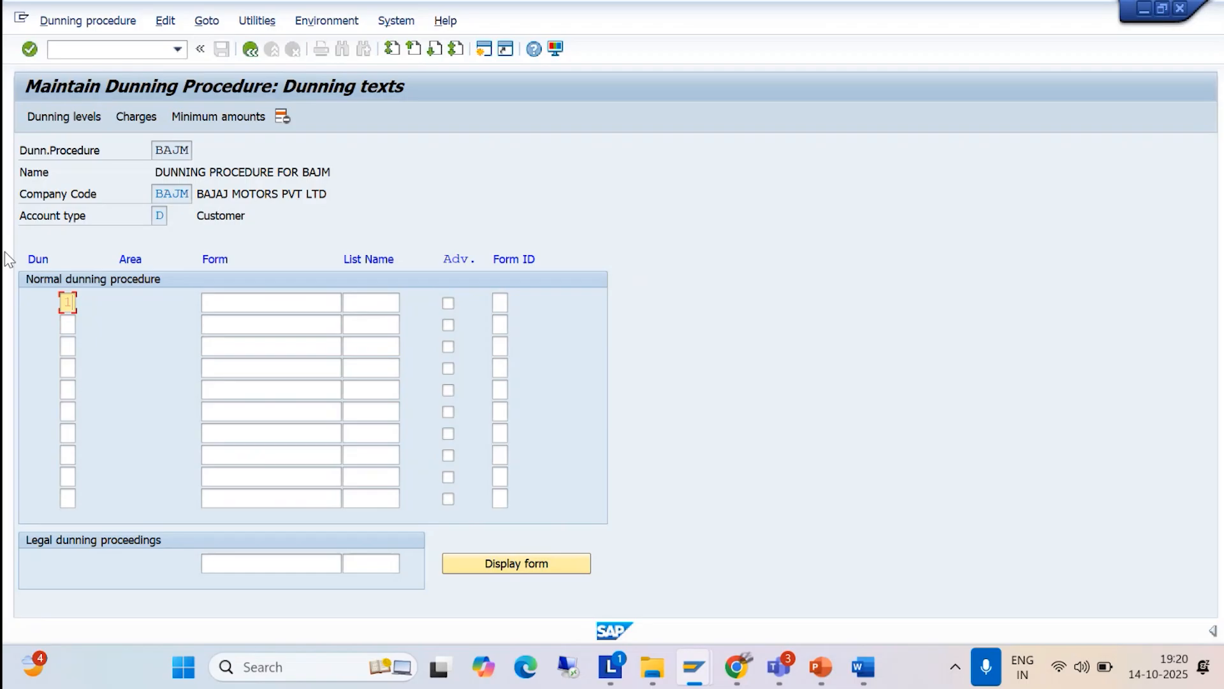
left_click(68, 325)
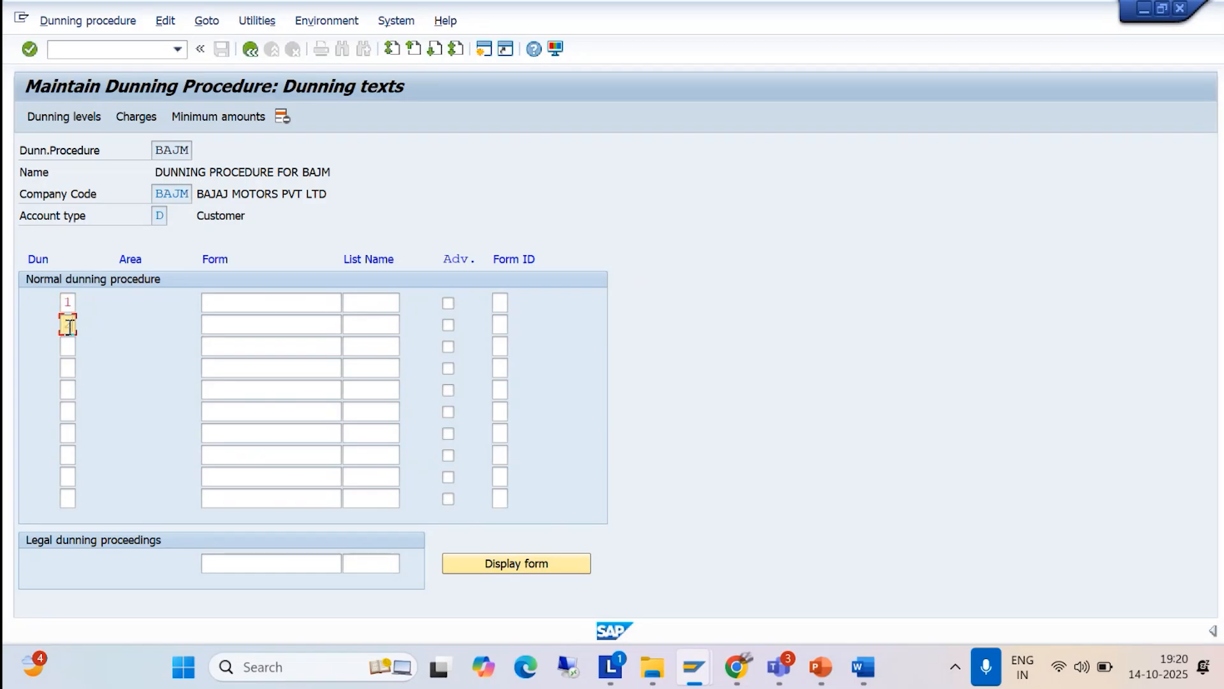
left_click(67, 345)
type("3")
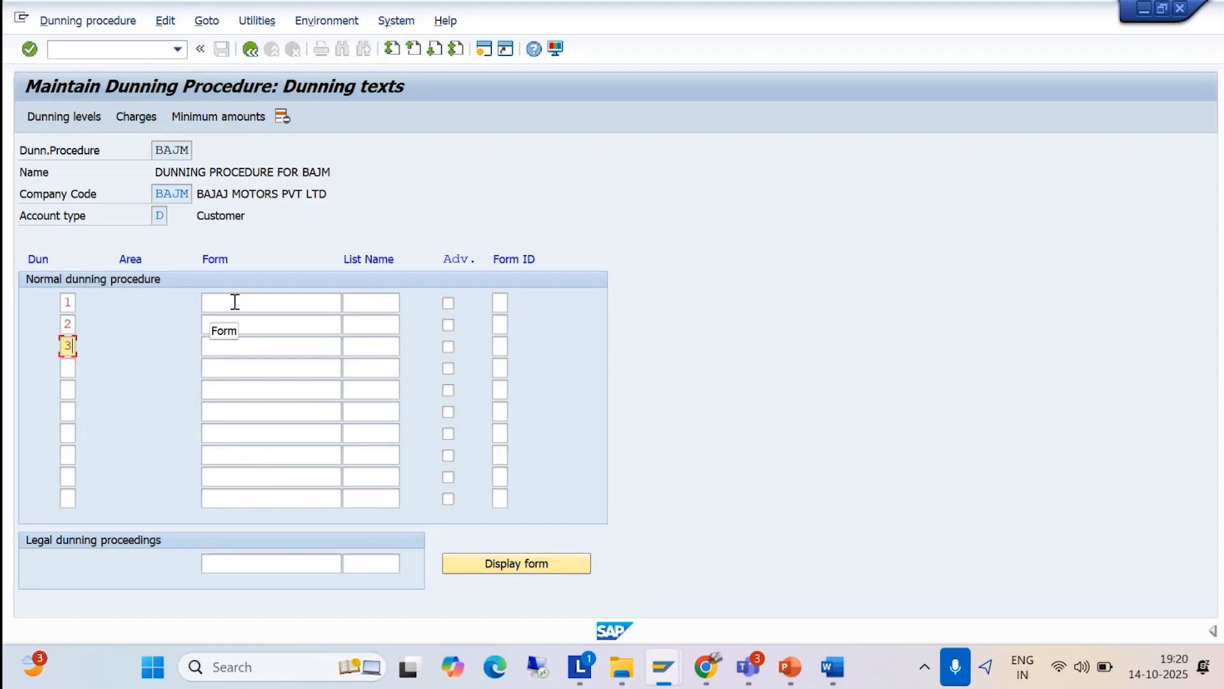
- Assign form F150_DUNN_01 to dunning levels 1, 2 and 3 in the normal dunning procedure
left_click(235, 302)
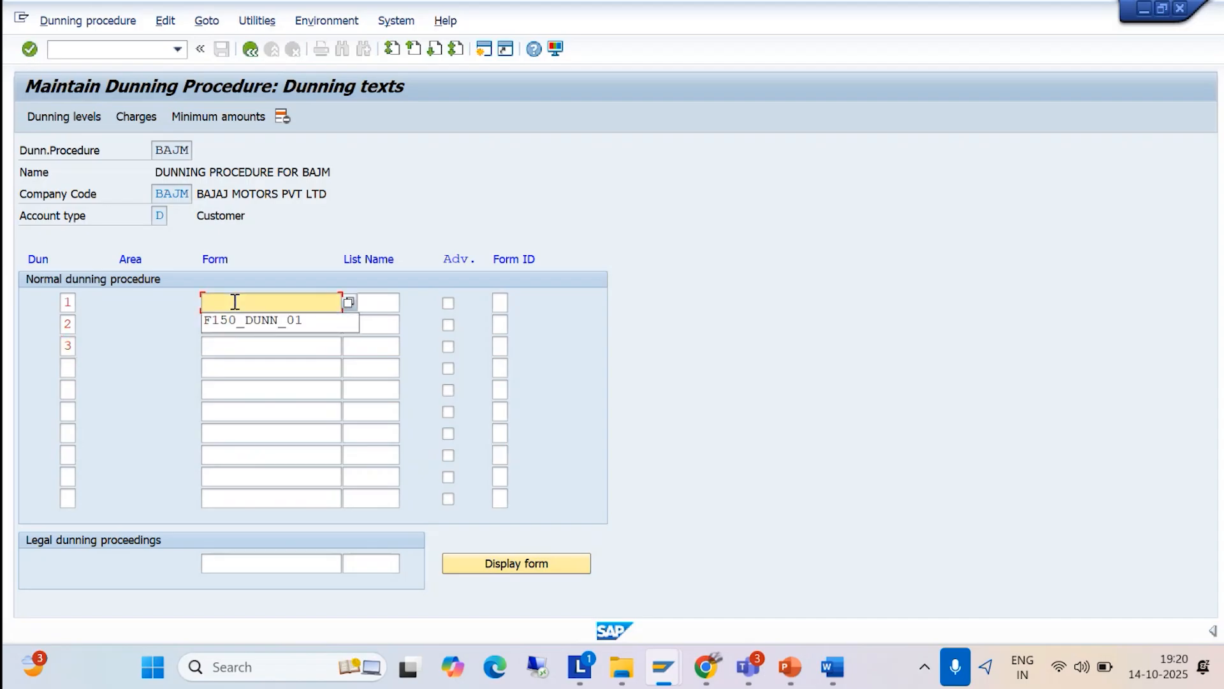
left_click(271, 322)
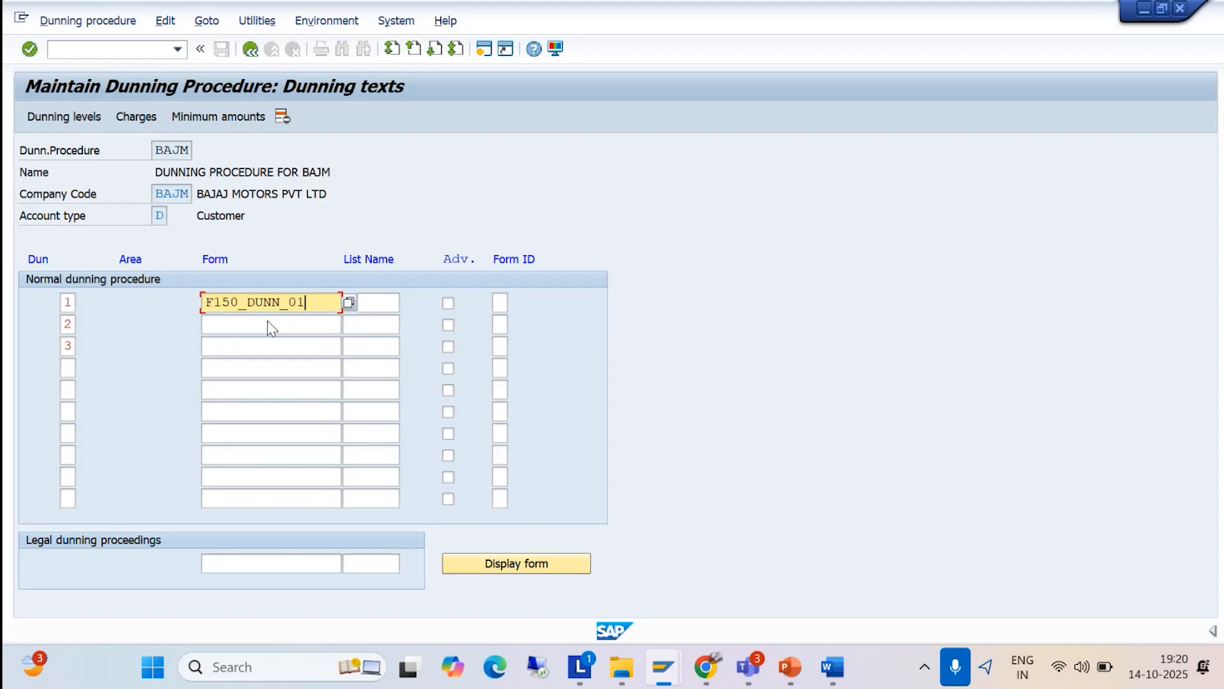
left_click(268, 327)
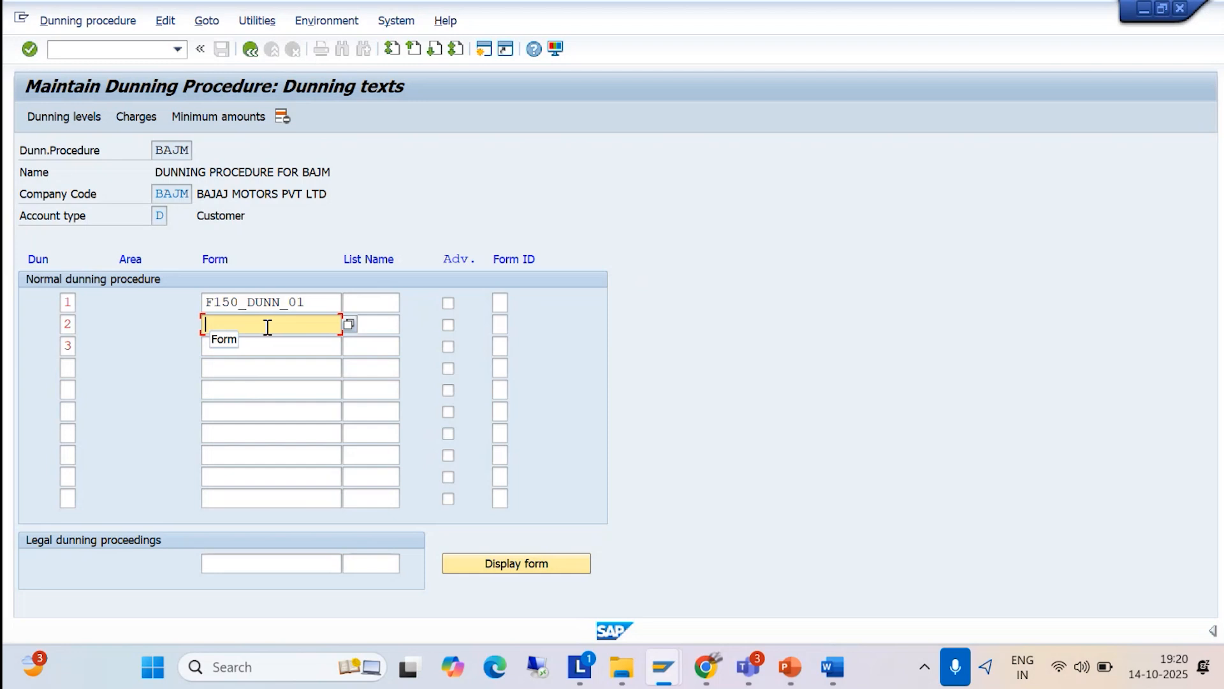
left_click(263, 347)
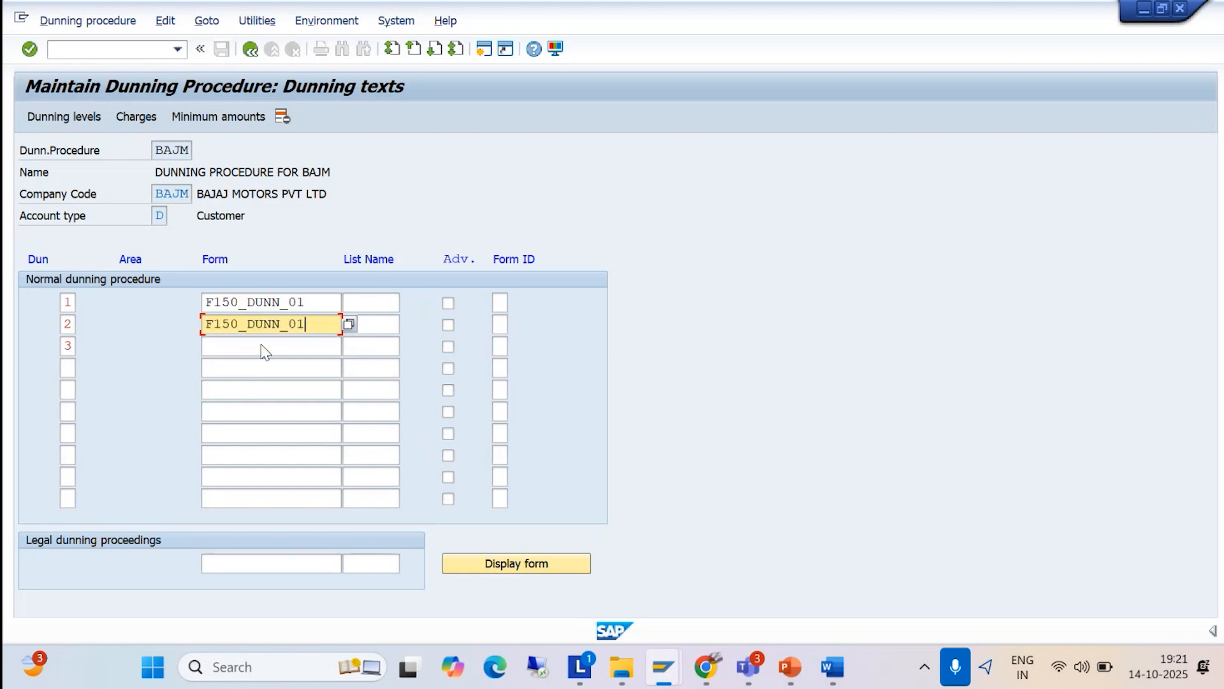
left_click(263, 346)
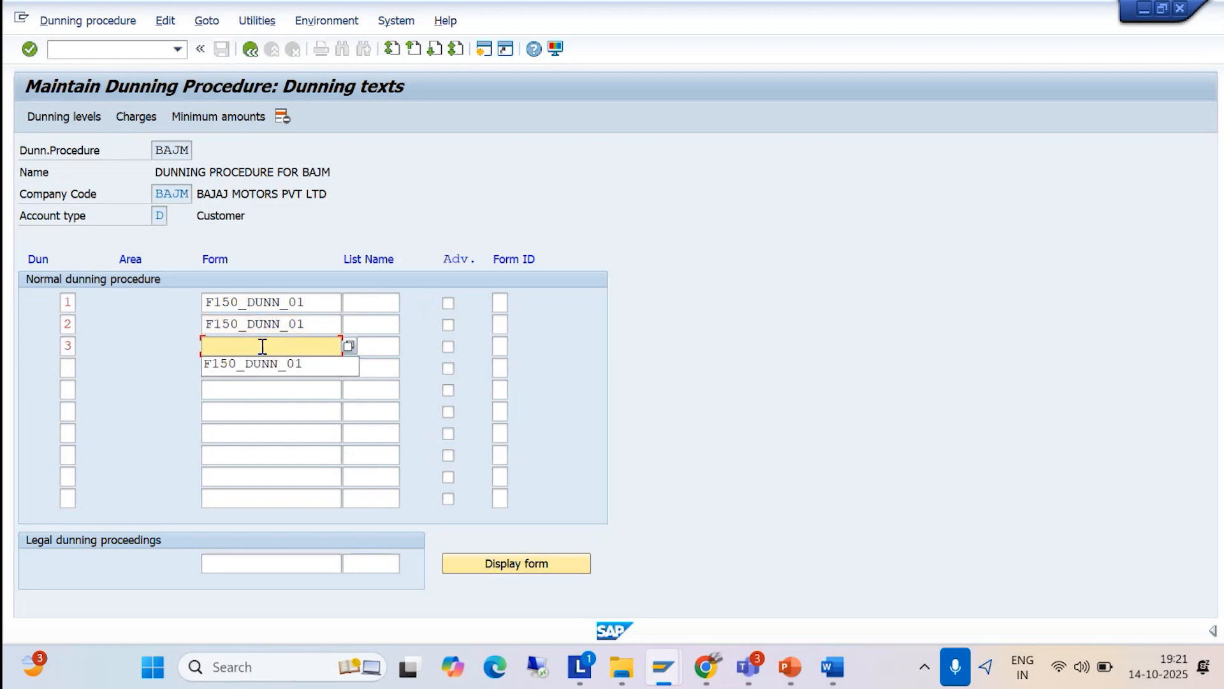
left_click(265, 365)
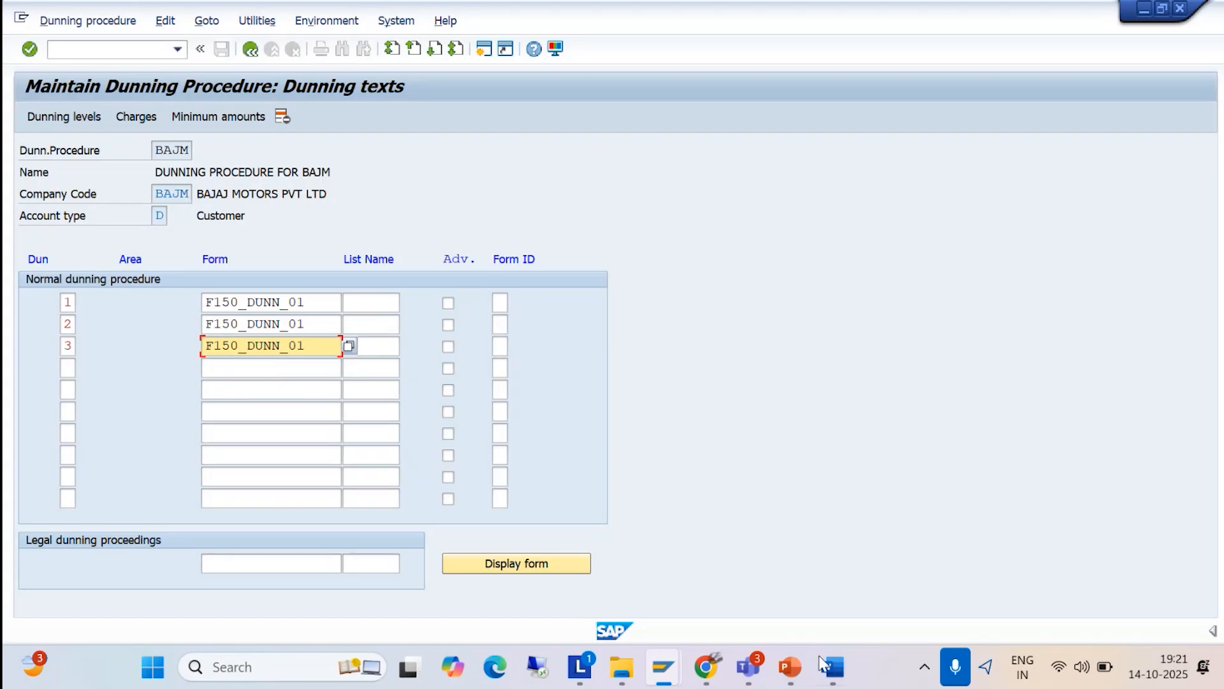
- Switch to the Word document and read the instructions following the dunning texts, including the special G/L settings and the finished procedure overview
left_click(832, 667)
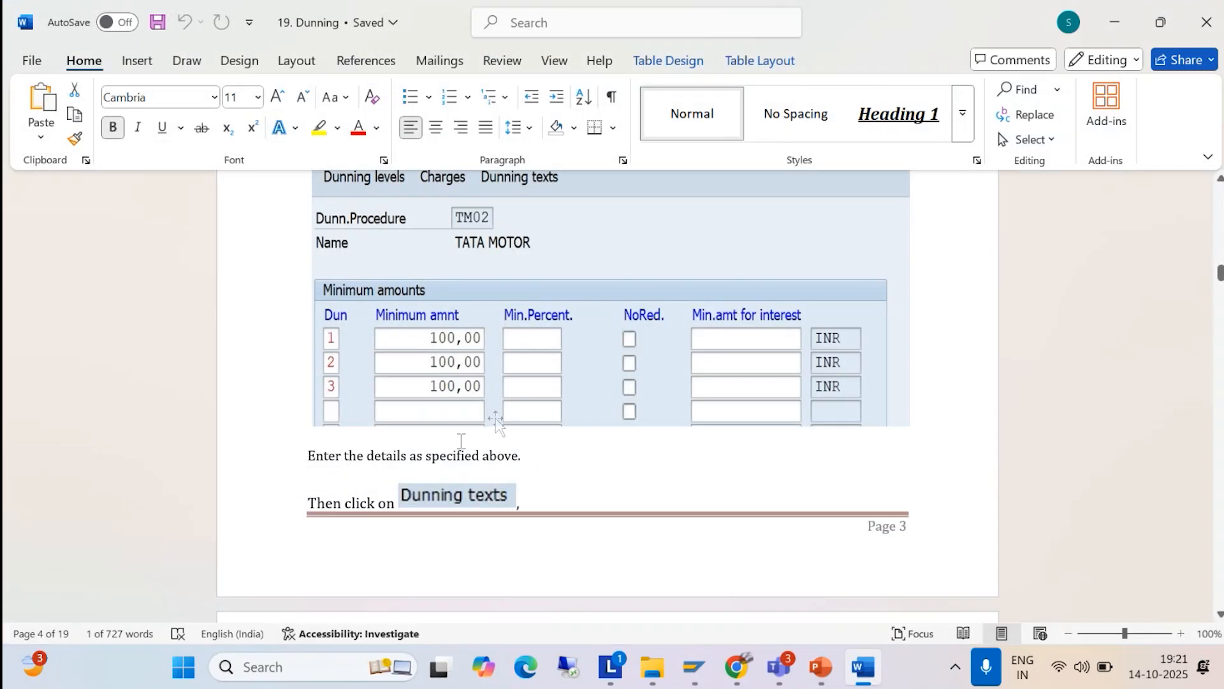
scroll(496, 424, "down", 10)
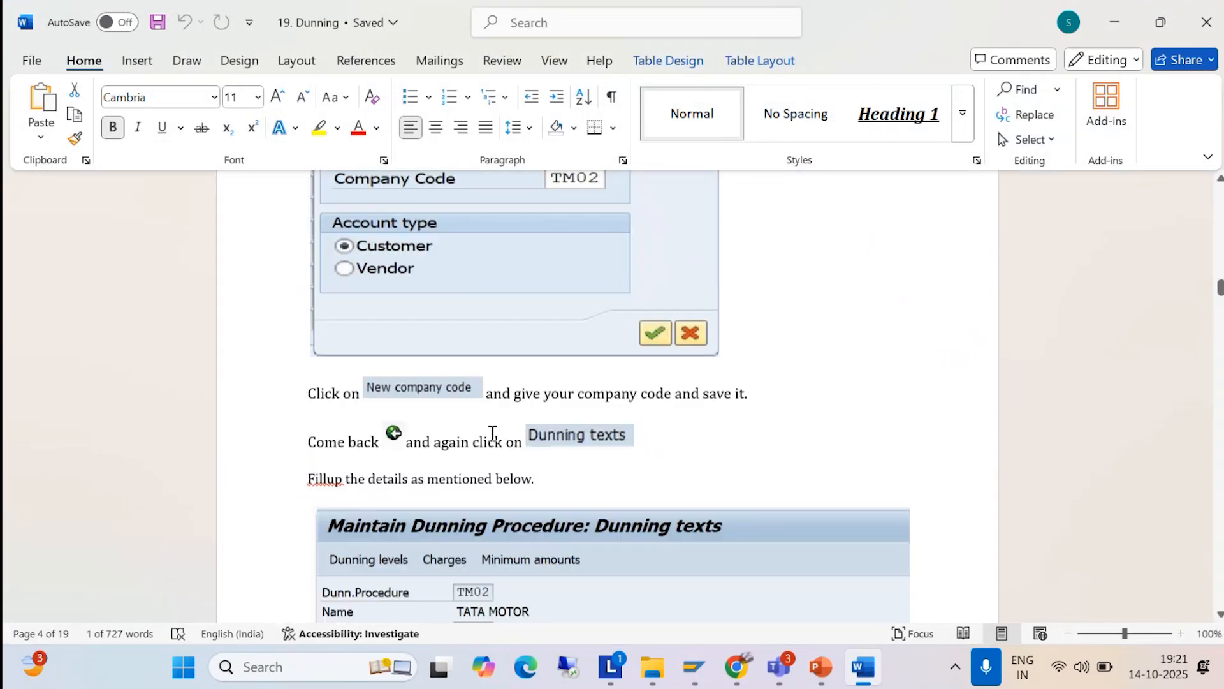
scroll(492, 433, "down", 5)
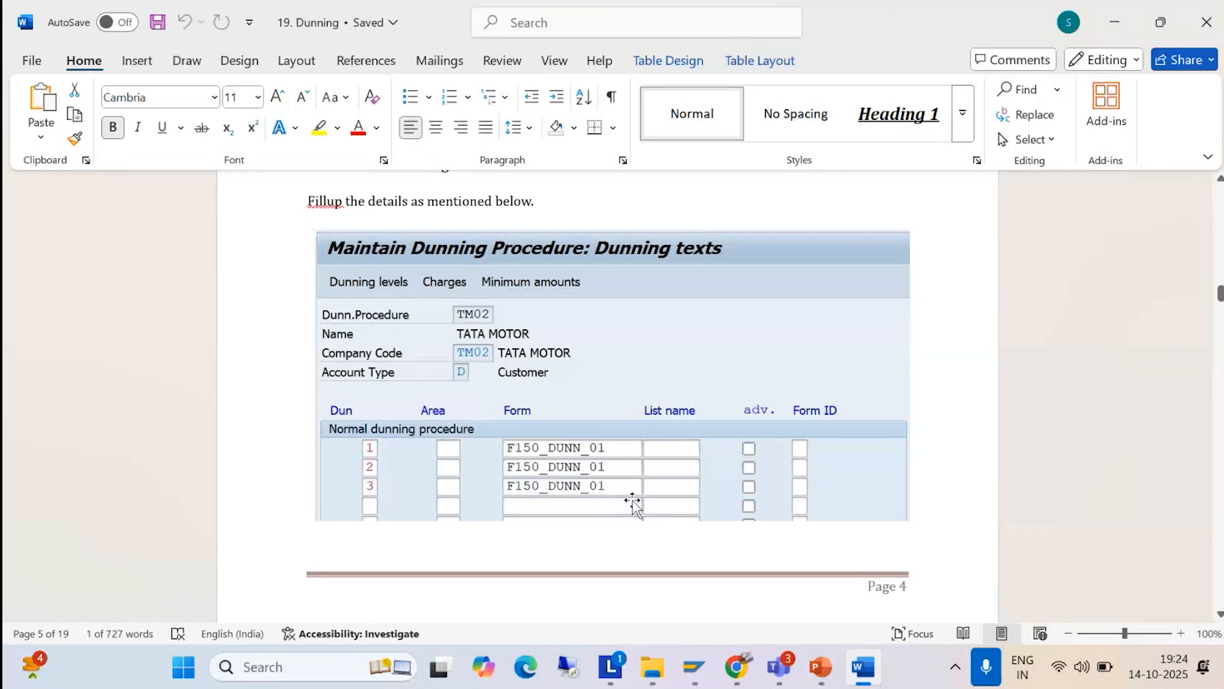
scroll(670, 420, "down", 5)
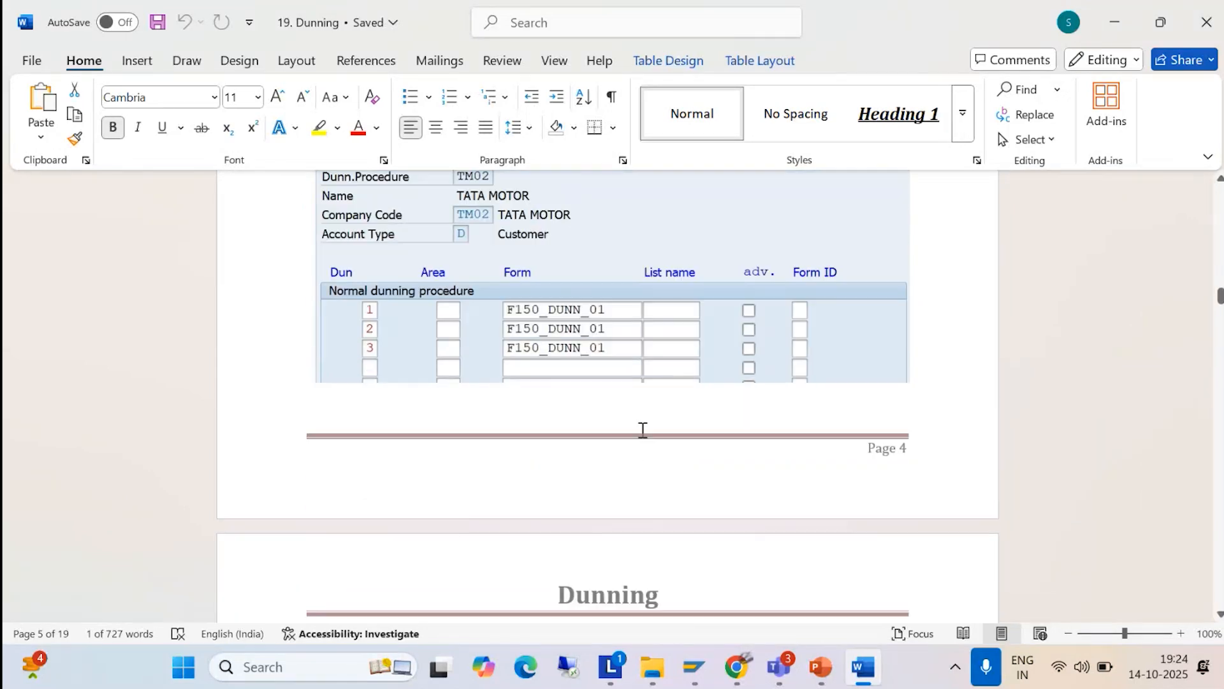
scroll(588, 418, "up", 3)
scroll(567, 383, "down", 3)
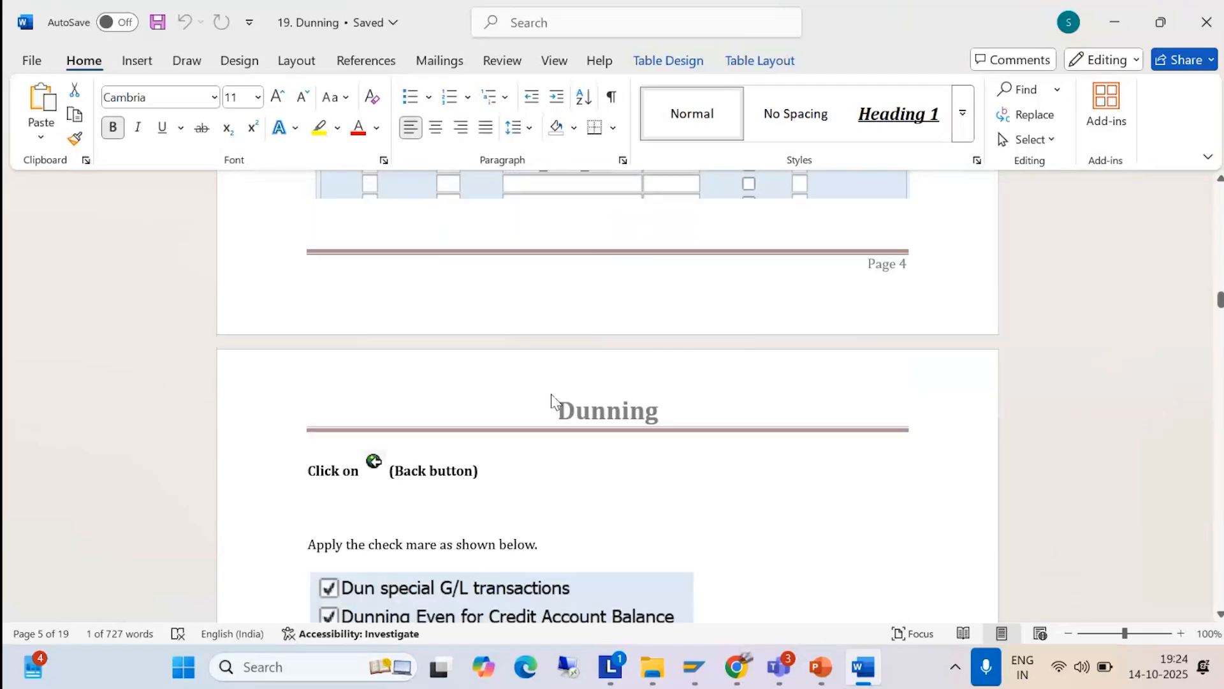
scroll(446, 427, "down", 2)
scroll(422, 405, "down", 1)
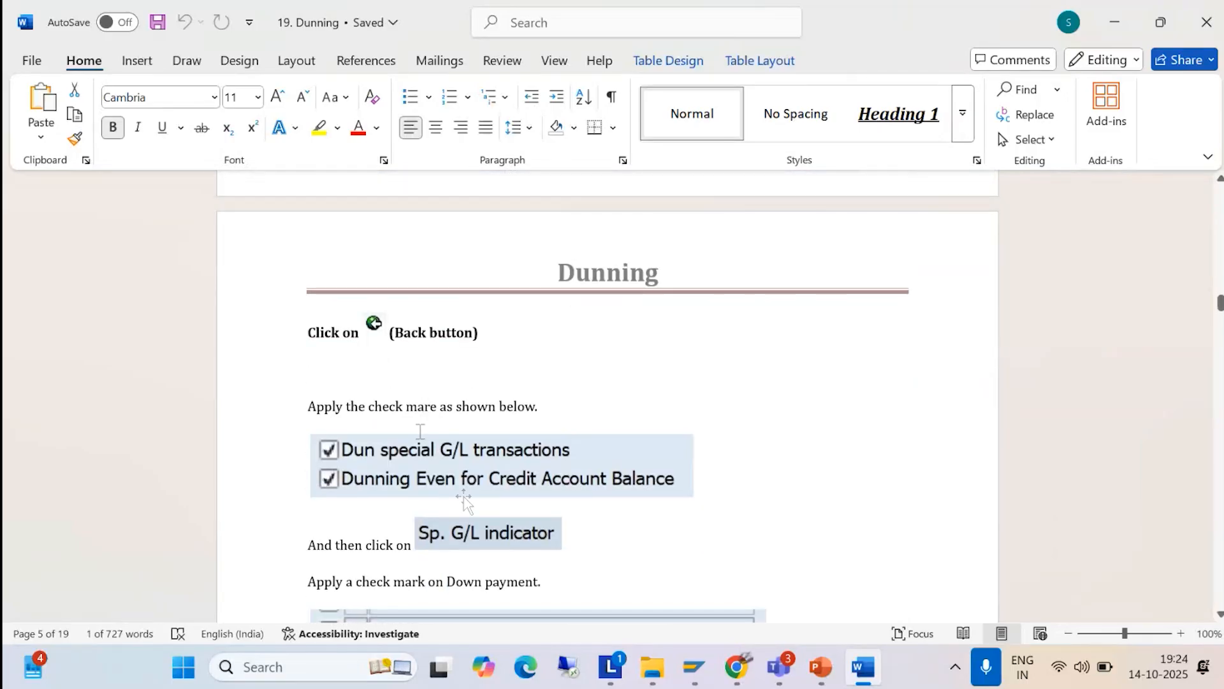
scroll(414, 479, "down", 2)
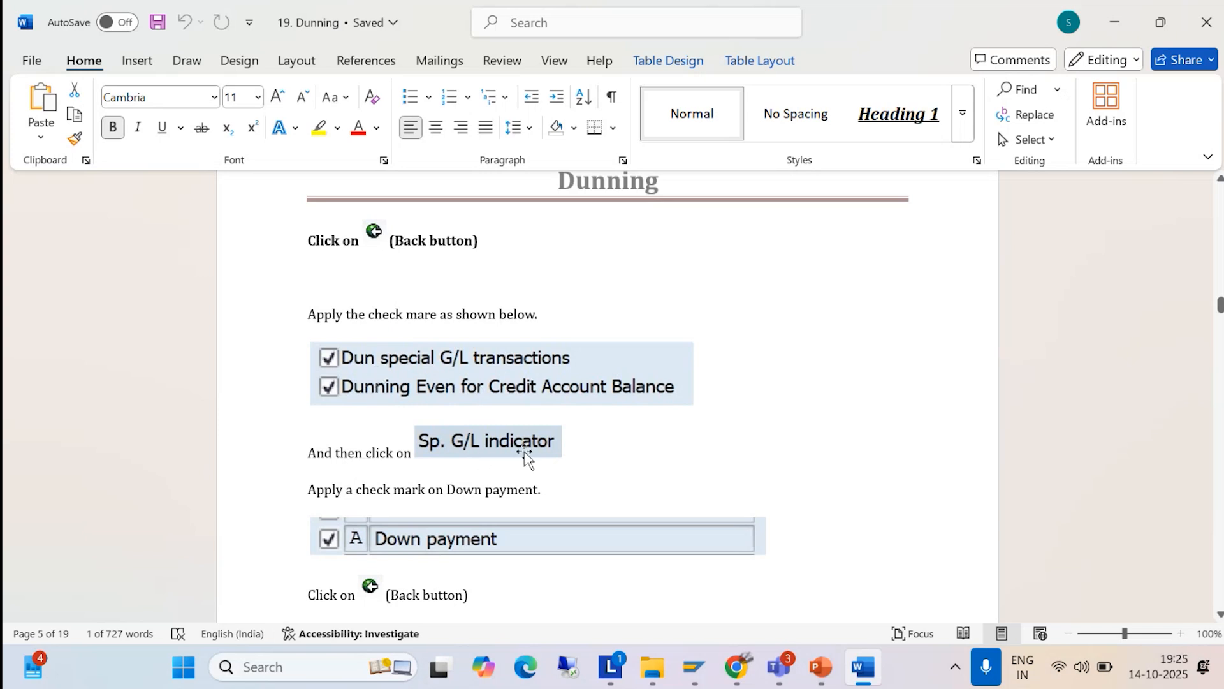
scroll(509, 459, "down", 5)
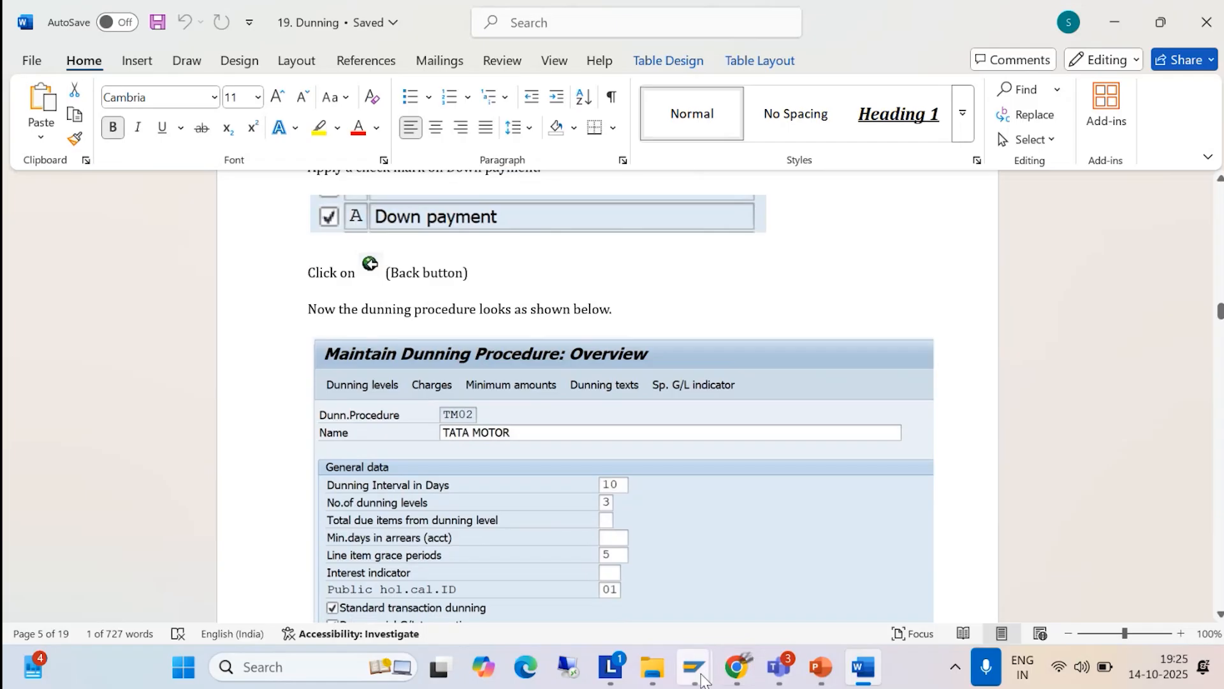
- In SAP, enable Dun Special G/L Transactions and Dunning Even for Credit Account Balance for BAJM and save to customizing request A4HK900901
mouse_move(698, 673)
left_click(731, 561)
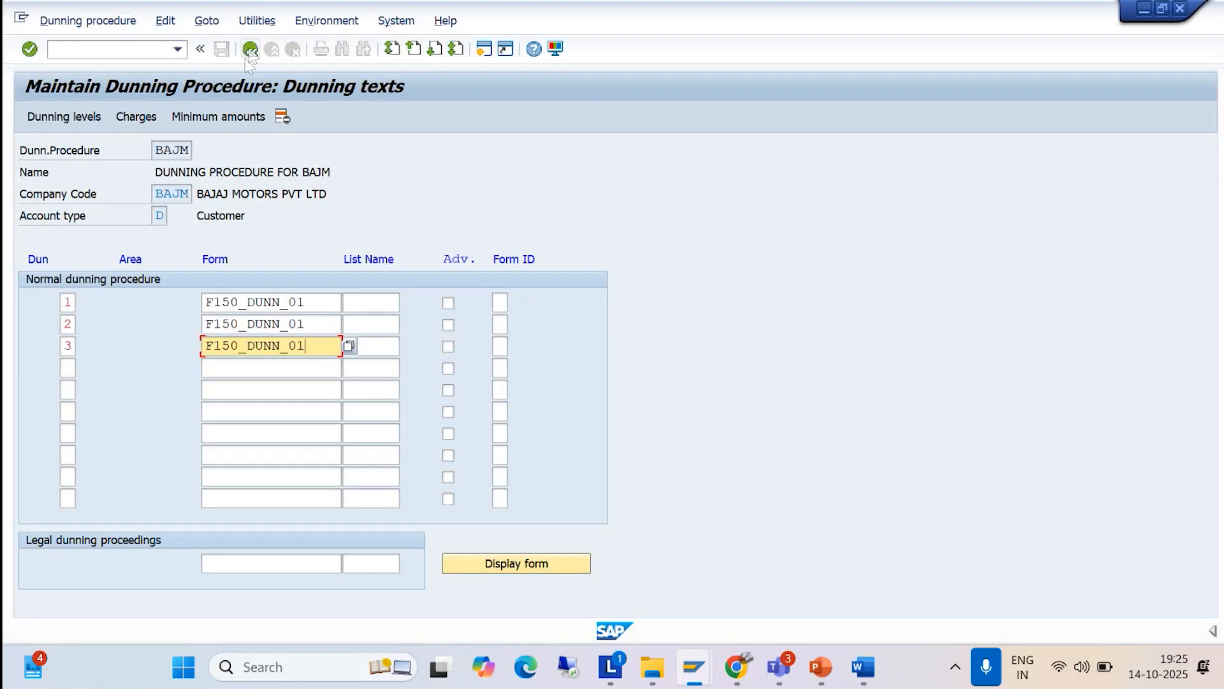
left_click(250, 50)
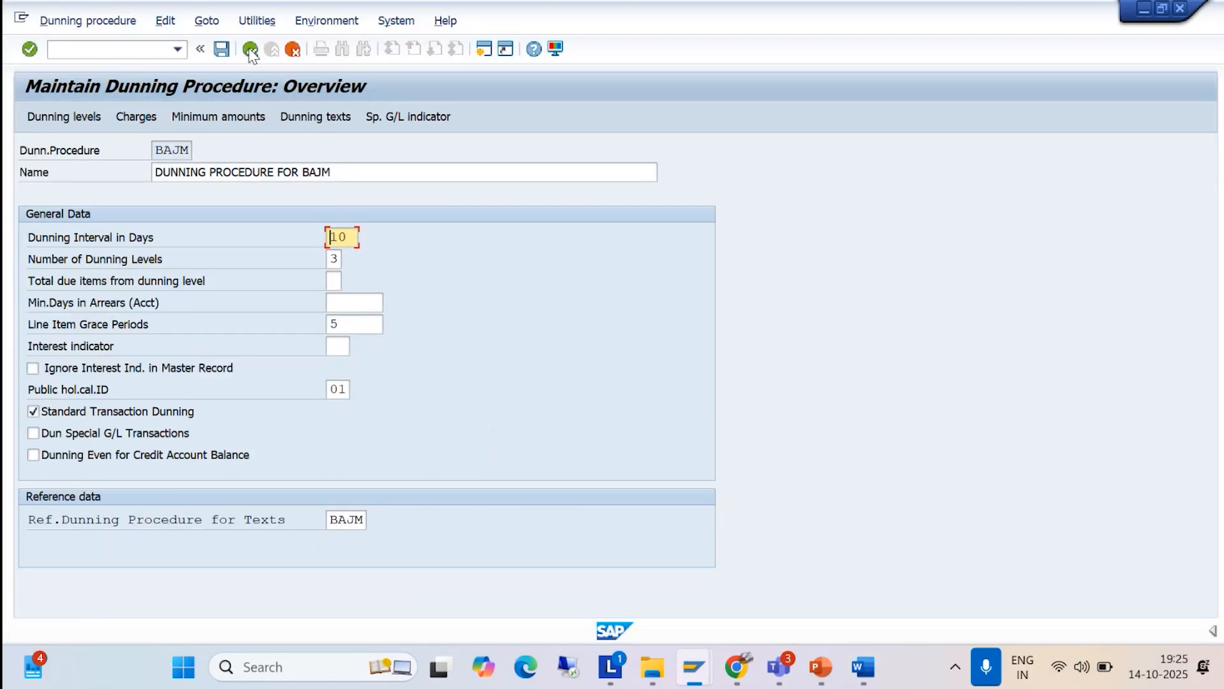
left_click(33, 433)
left_click(34, 455)
left_click(222, 50)
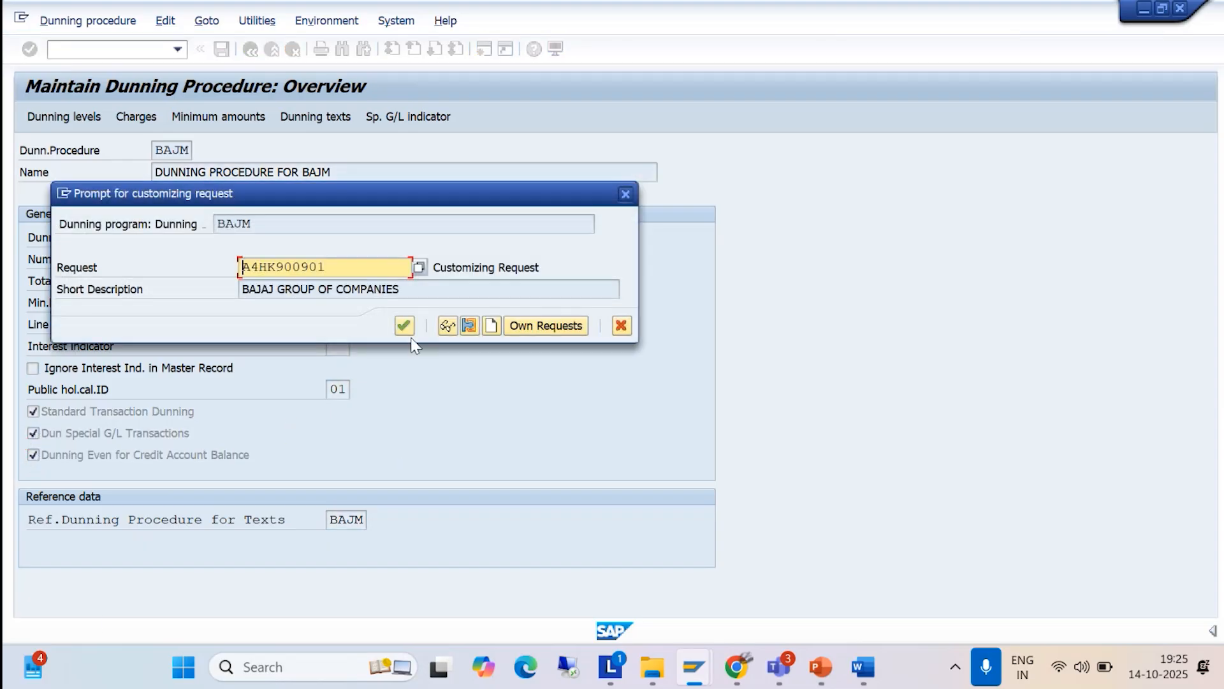
left_click(404, 326)
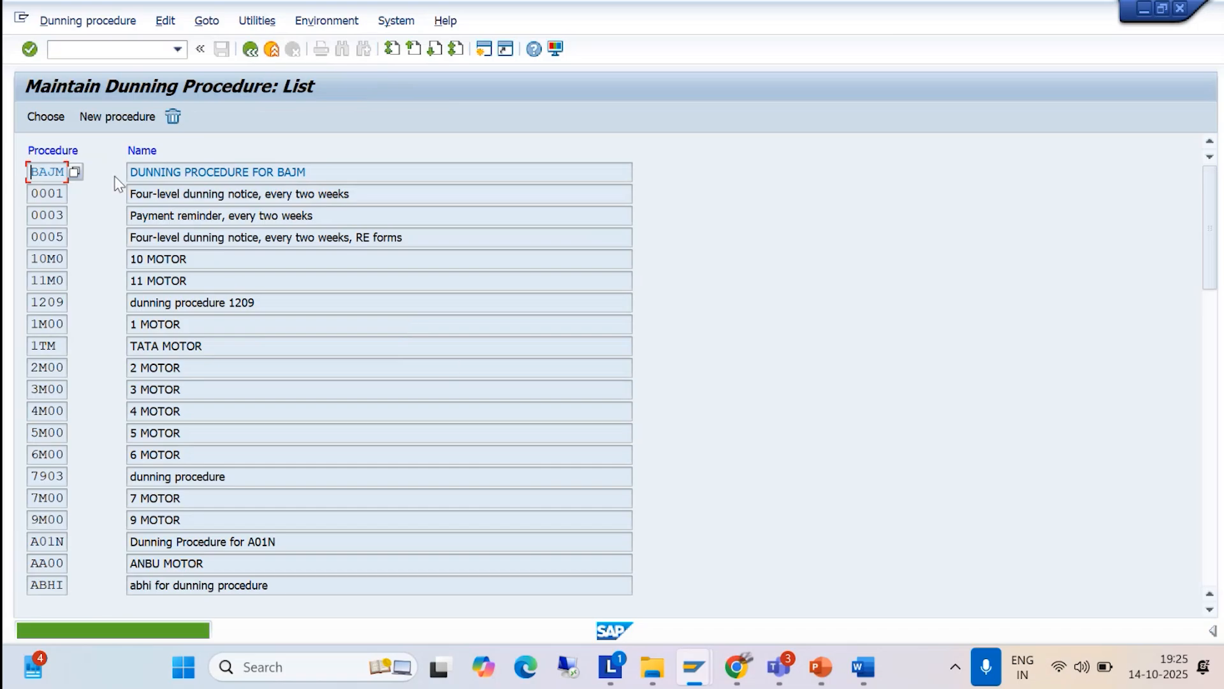
- Reopen dunning procedure BAJM and review its INR charges, INR minimum amounts and customer dunning texts
double_click(153, 172)
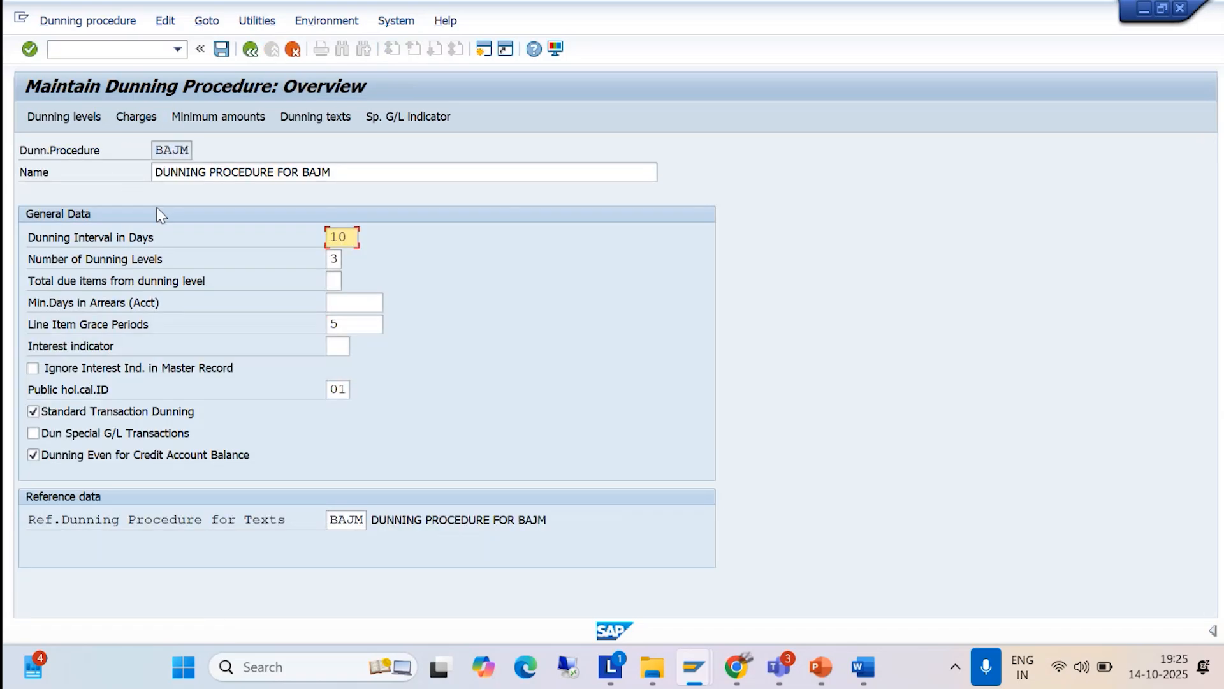
left_click(136, 118)
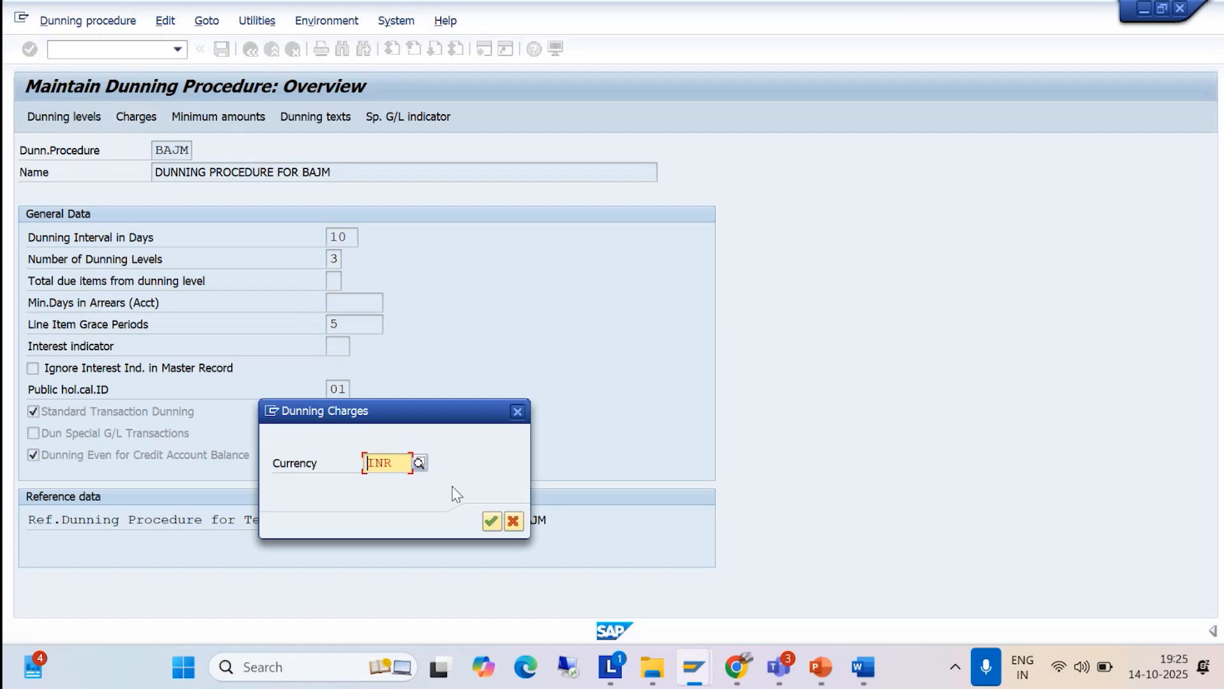
left_click(499, 525)
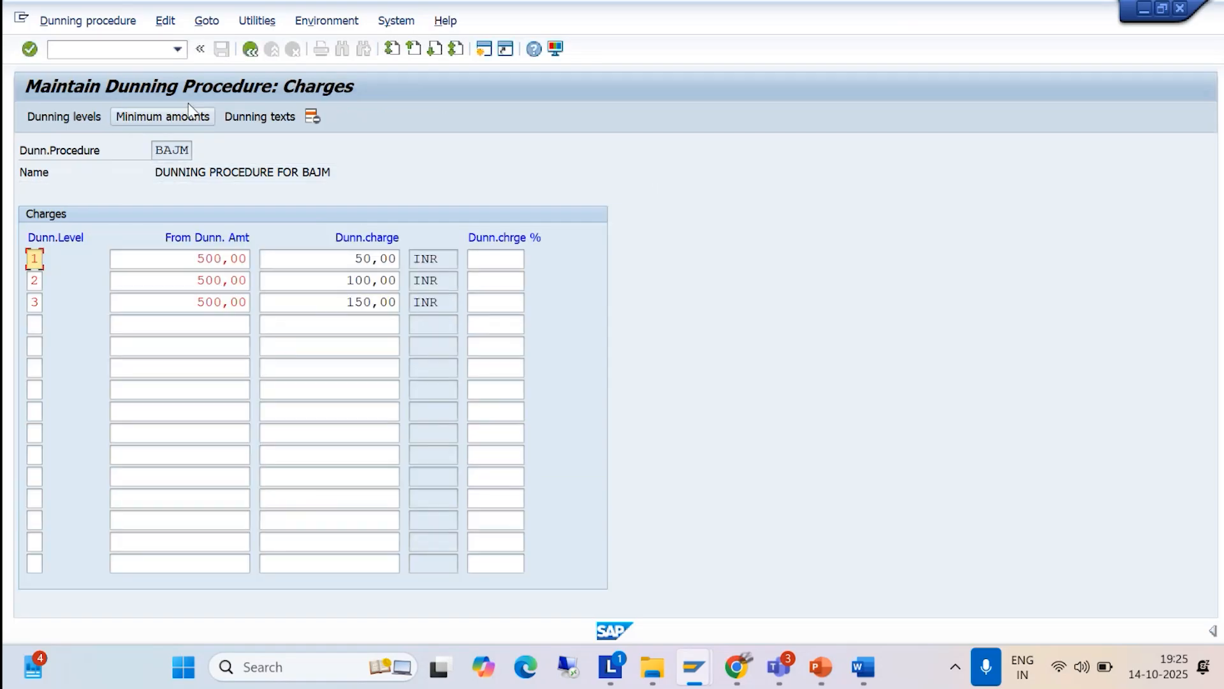
left_click(190, 123)
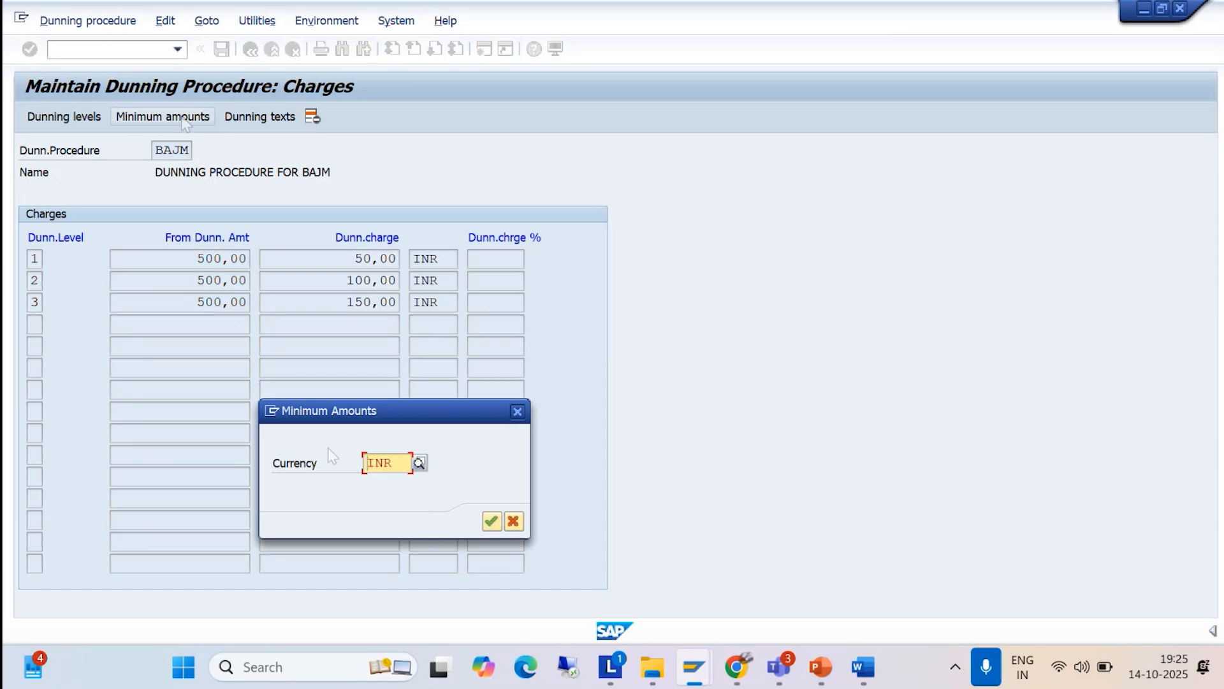
left_click(491, 522)
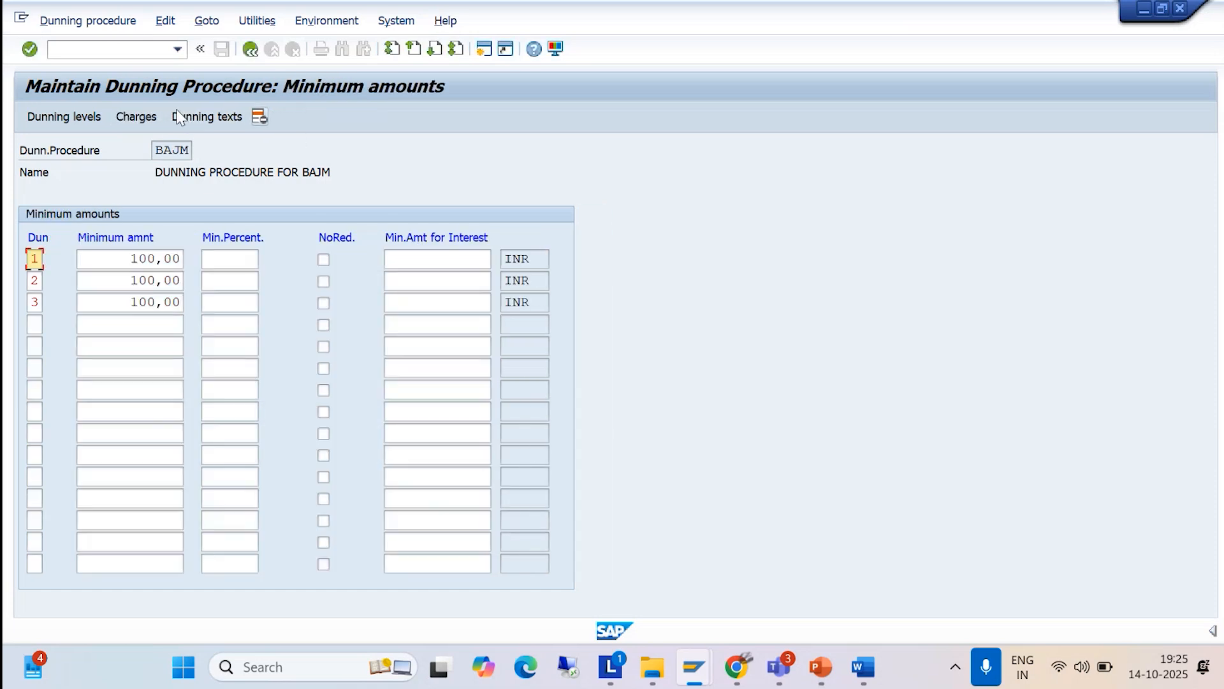
left_click(199, 117)
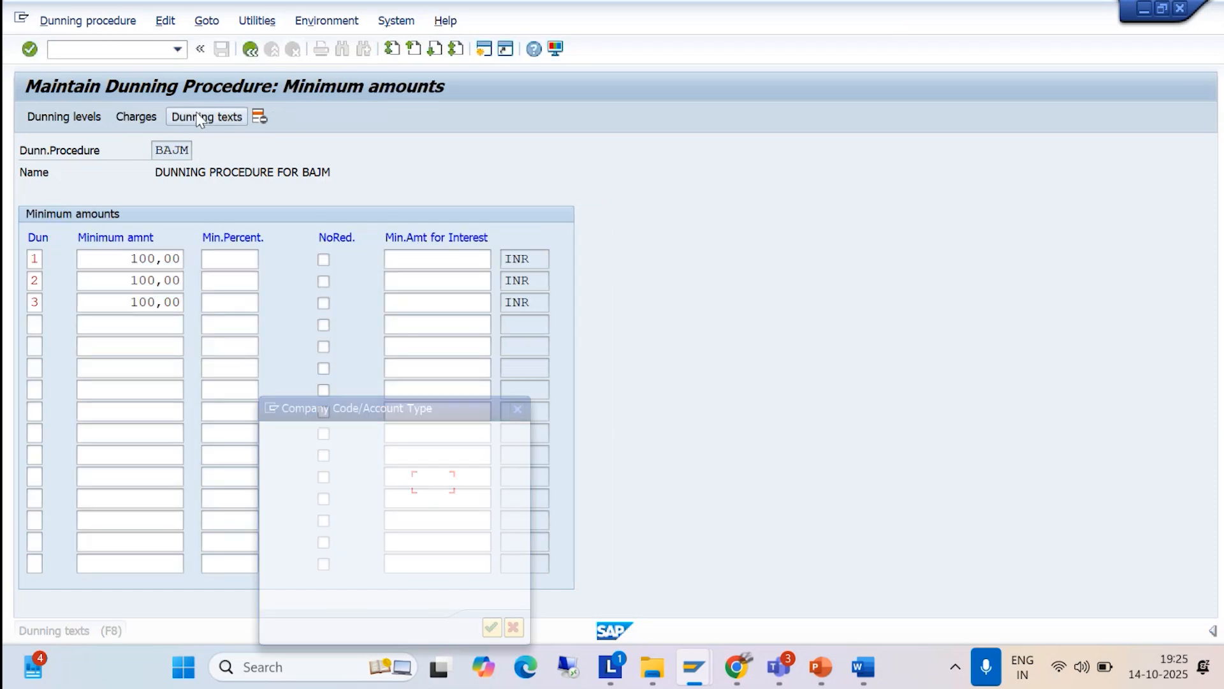
left_click(492, 629)
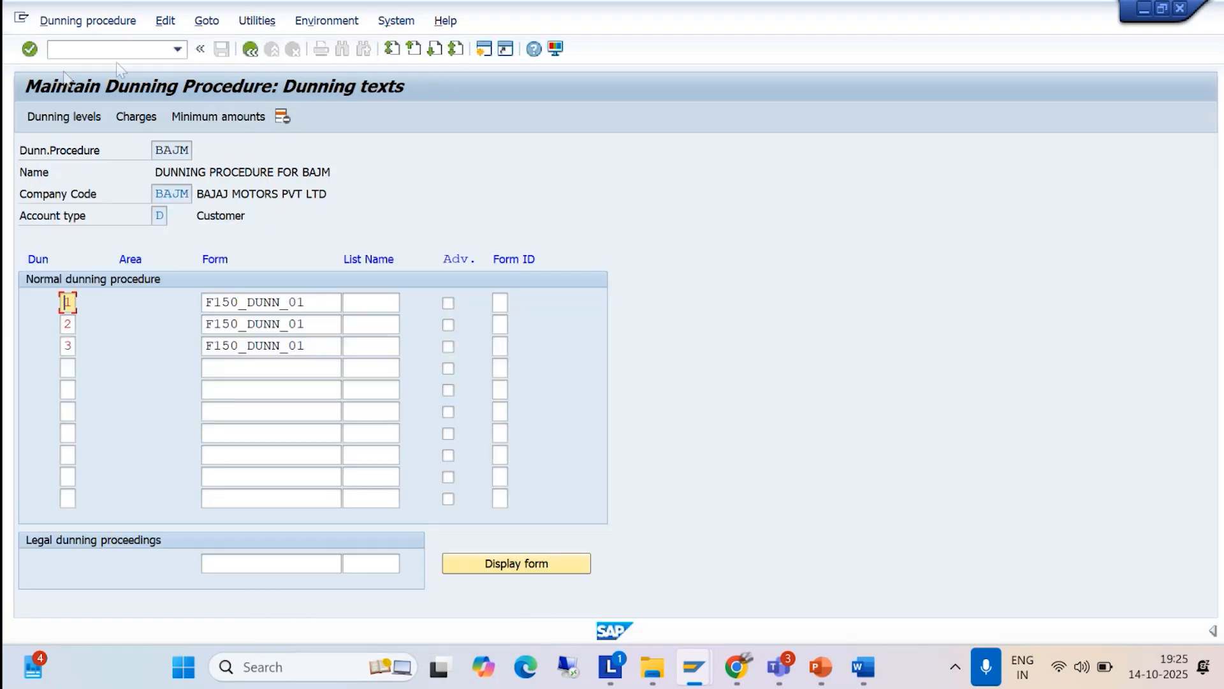
left_click(250, 49)
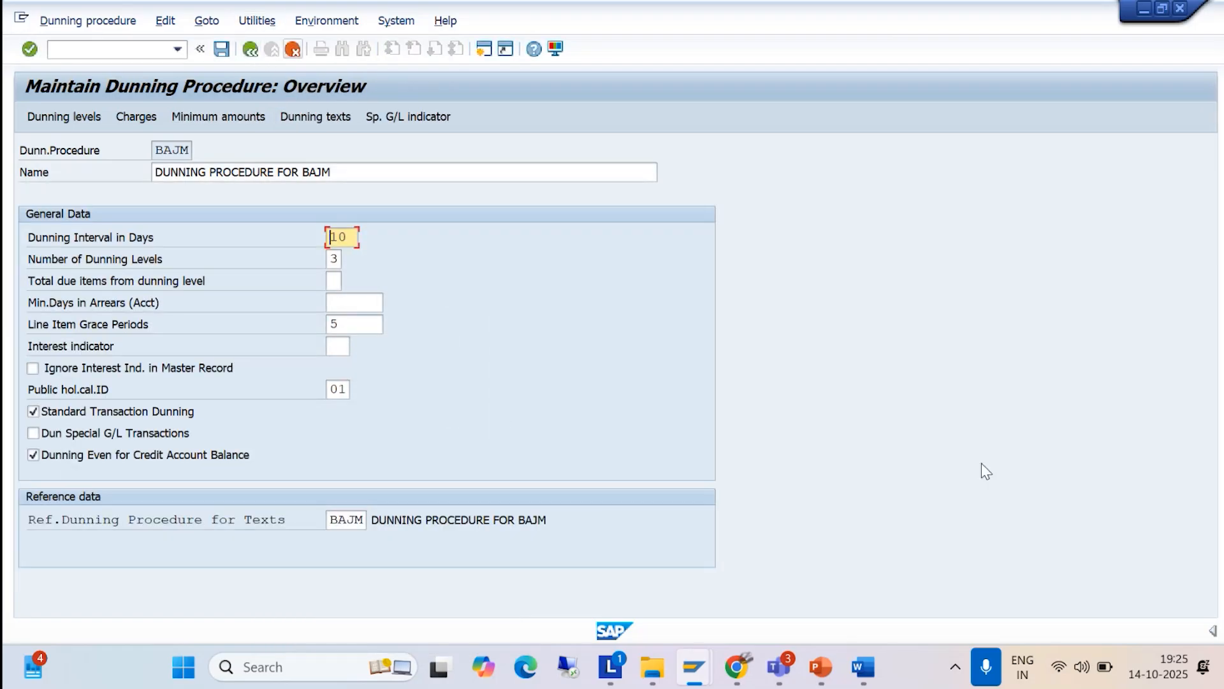
- In the Word document, change the transaction code under Assign Dunning Procedure to Customer Master to BP and save the document
left_click(878, 670)
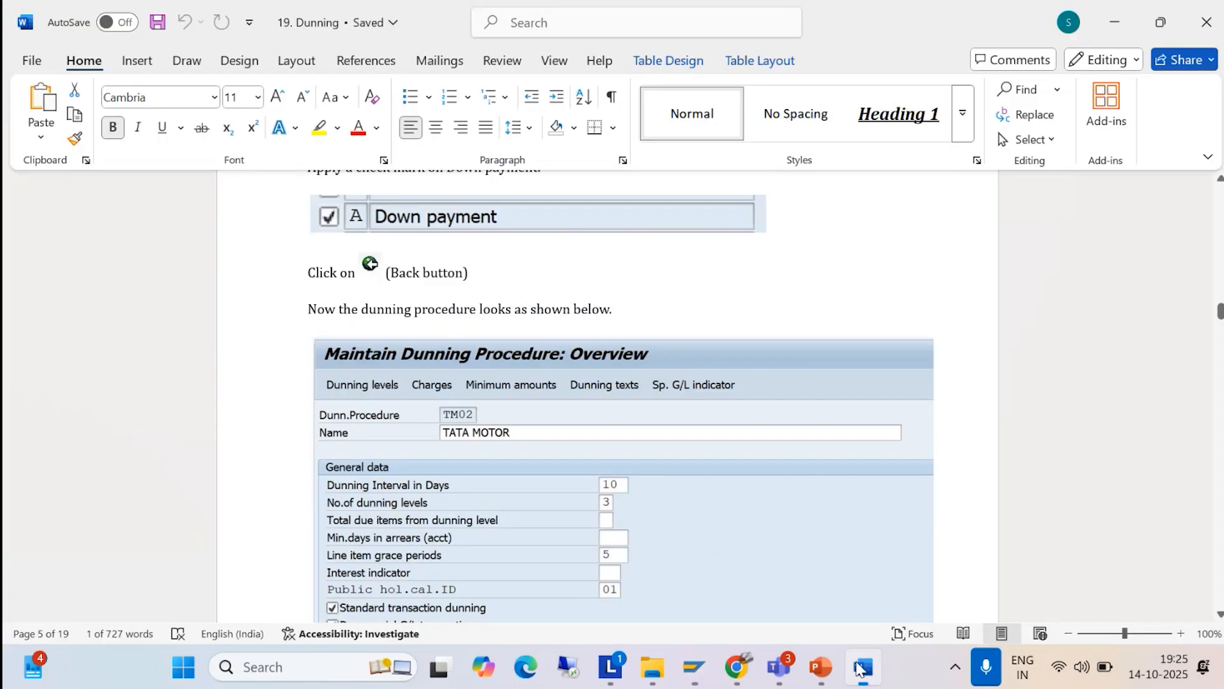
scroll(651, 459, "down", 5)
scroll(651, 459, "down", 3)
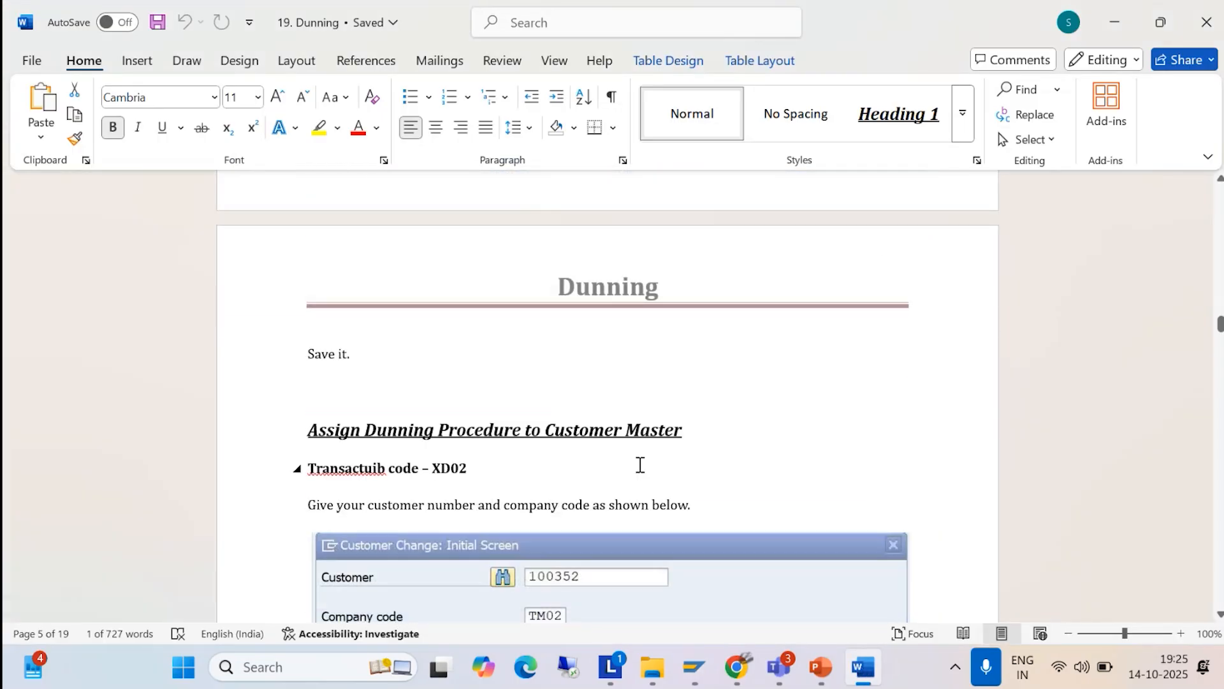
left_click_drag(473, 467, 422, 468)
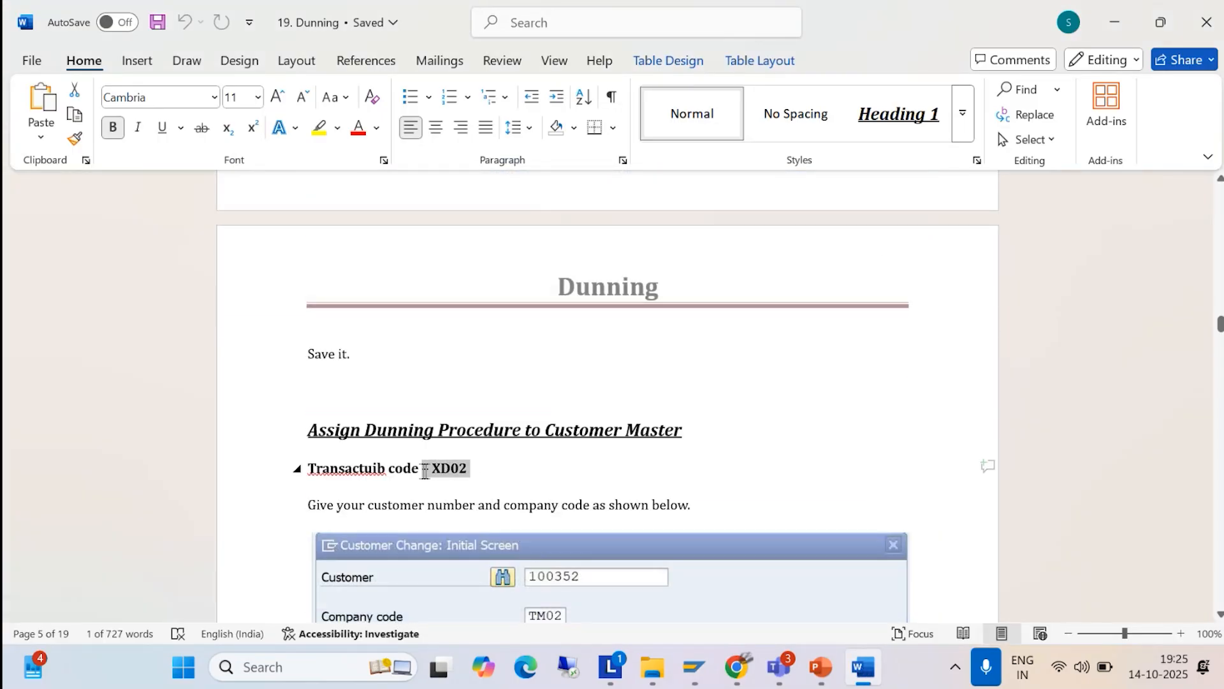
left_click(492, 471)
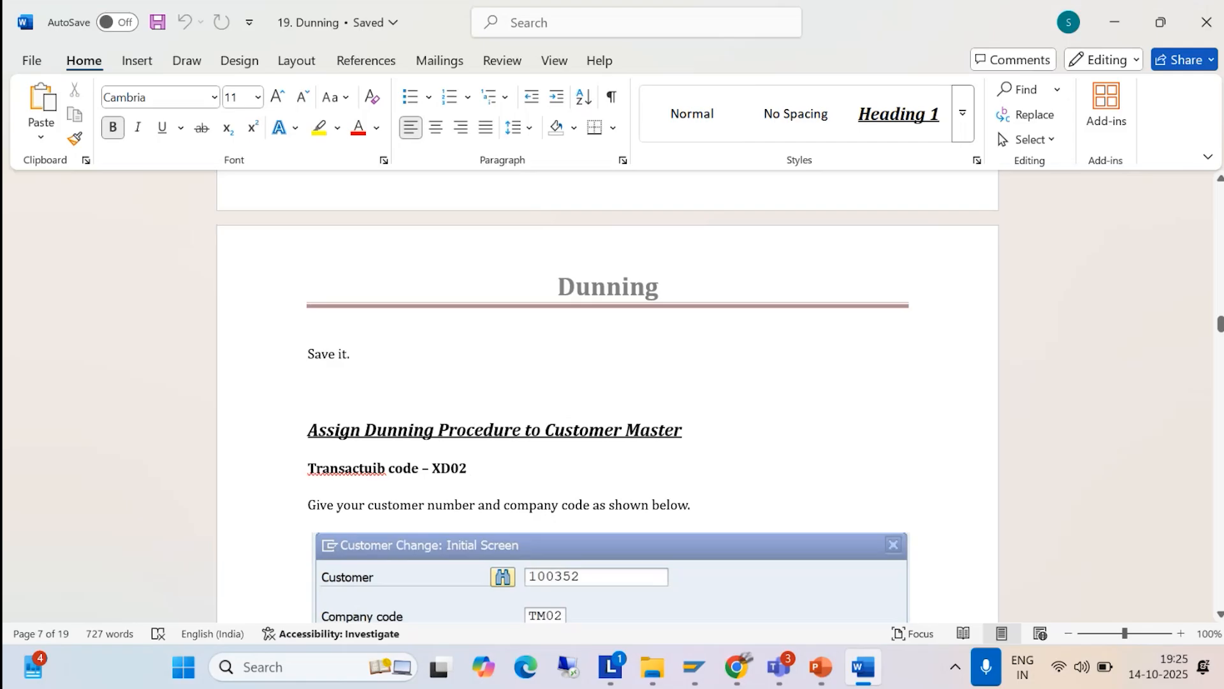
key("BackSpace")
key("BackSpace")
key("BackSpace")
key("BackSpace")
type("BP")
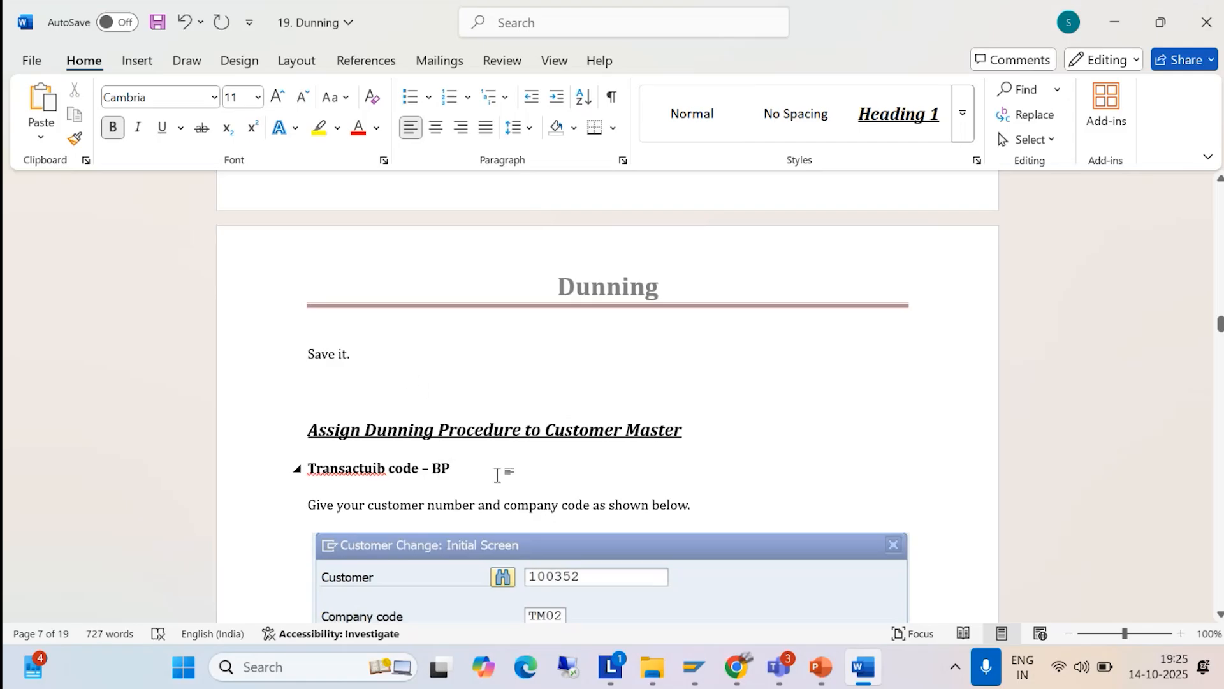
left_click(164, 28)
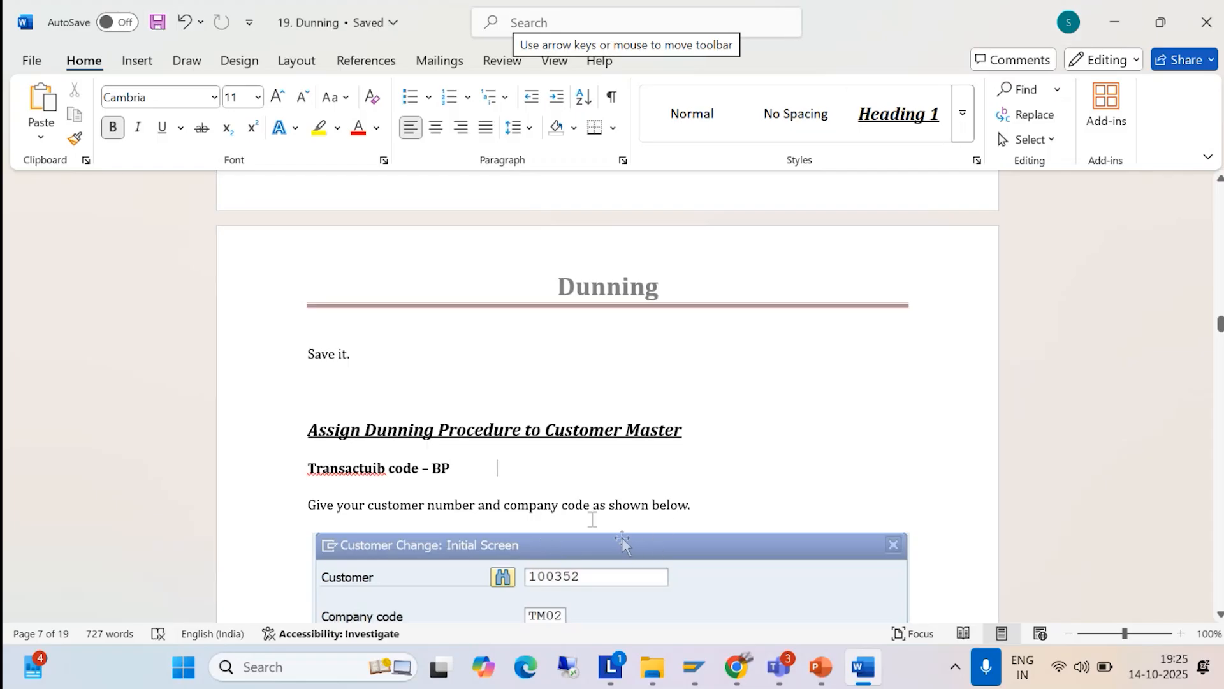
- Read the customer number and company code instruction in Word and return to the dunning procedure overview in SAP
scroll(578, 547, "down", 3)
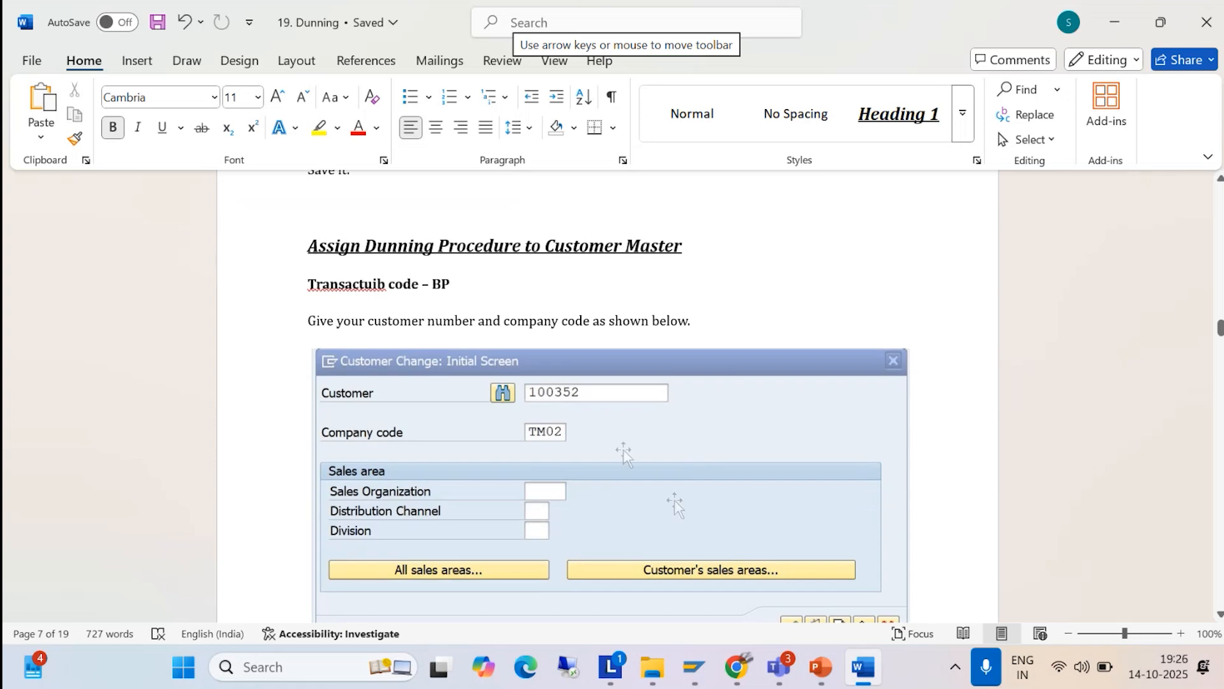
mouse_move(694, 667)
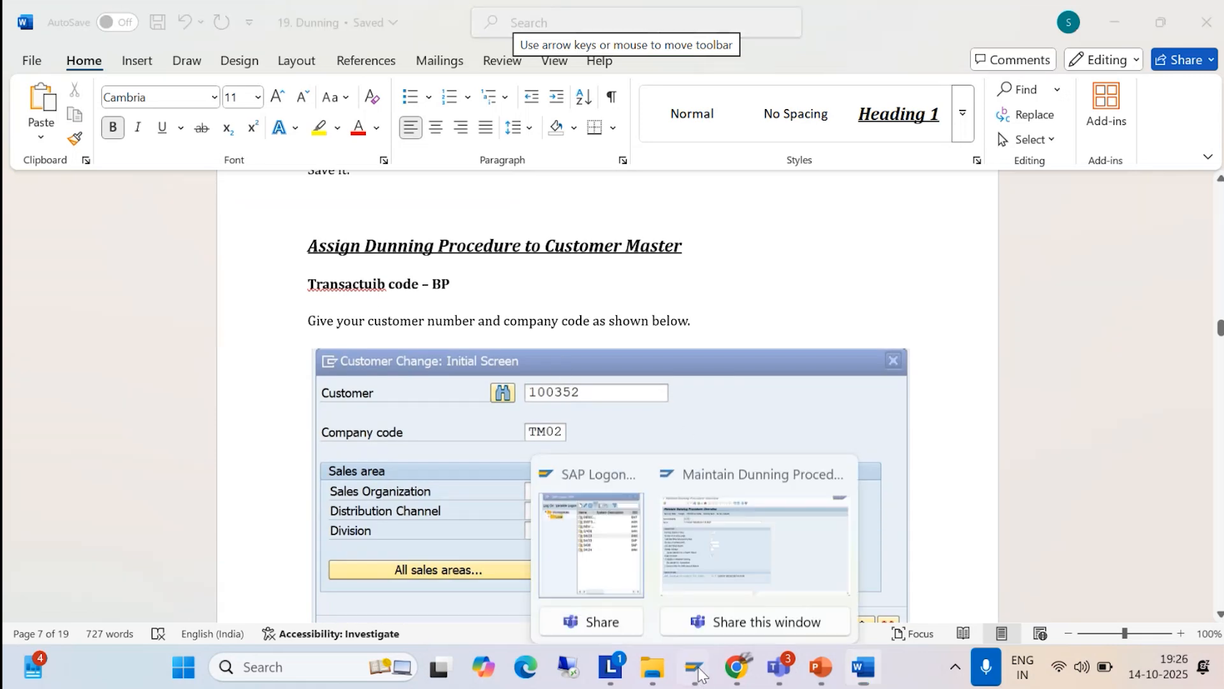
left_click(717, 575)
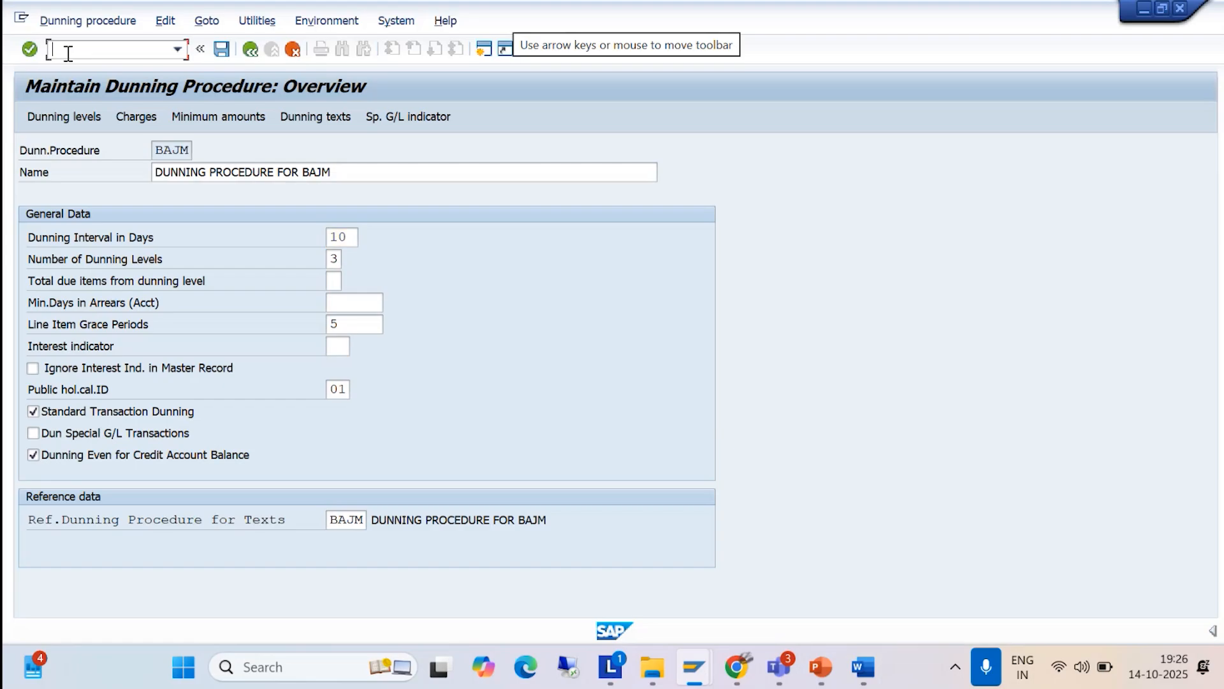
- Leave the dunning procedure overview and start transaction BP for maintaining business partners
type("/")
key("Return")
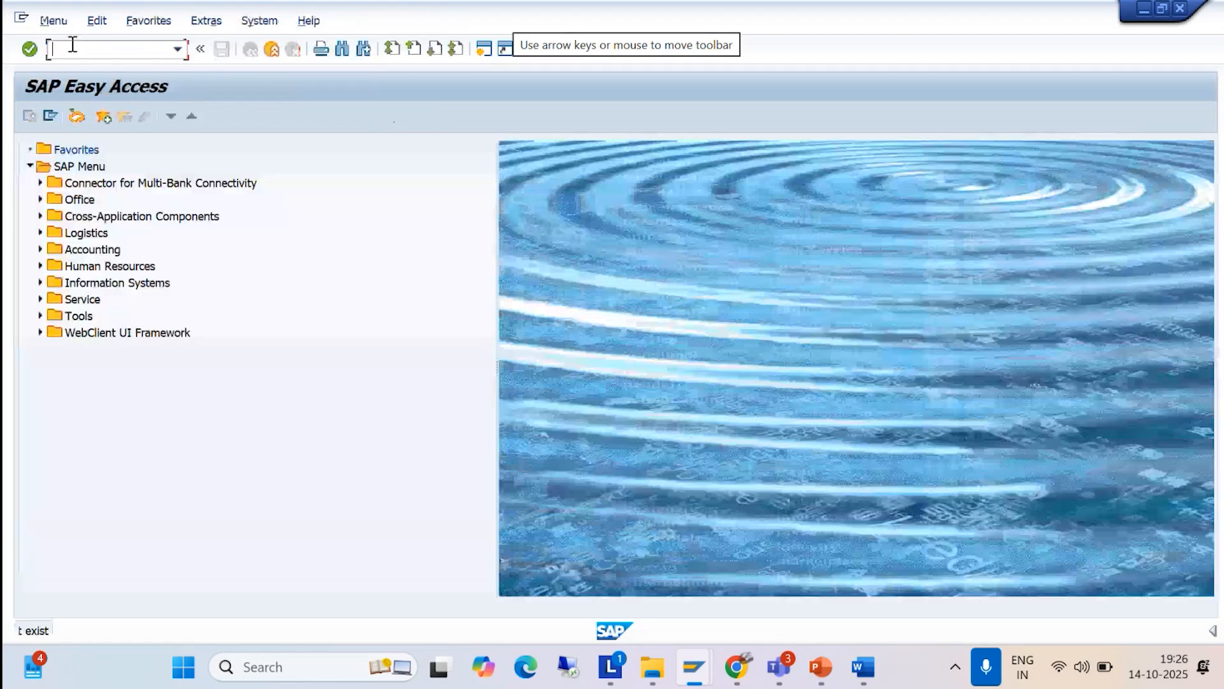
type("/N")
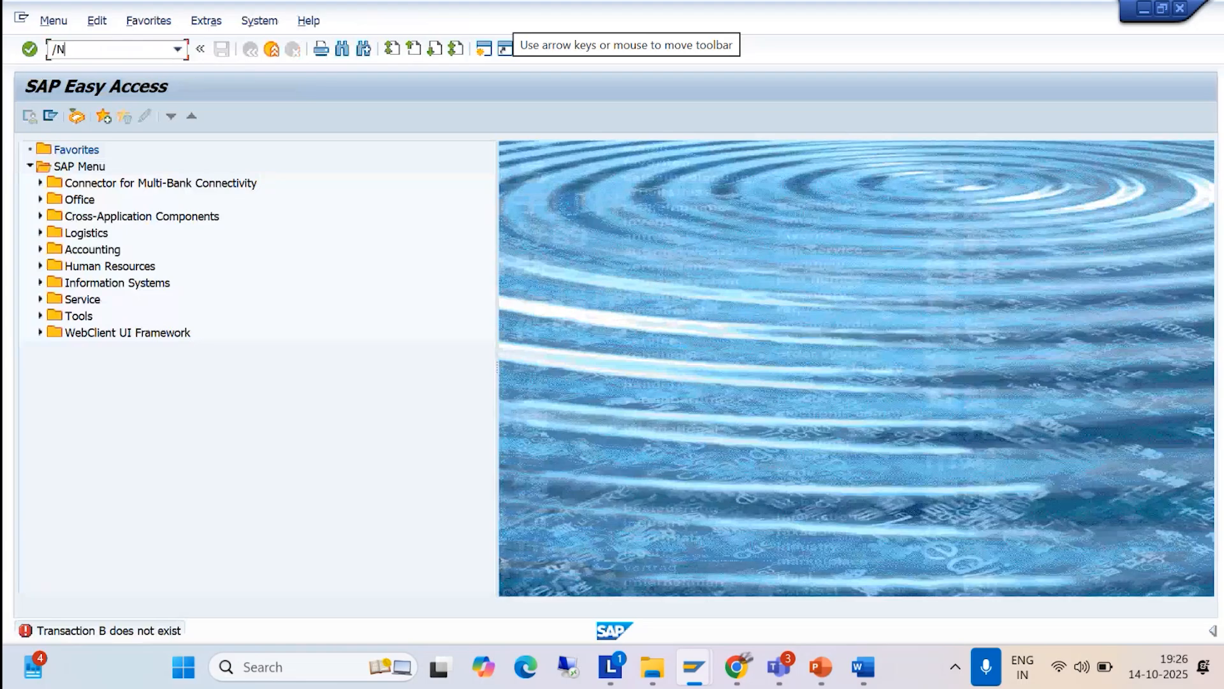
type("BP")
key("Return")
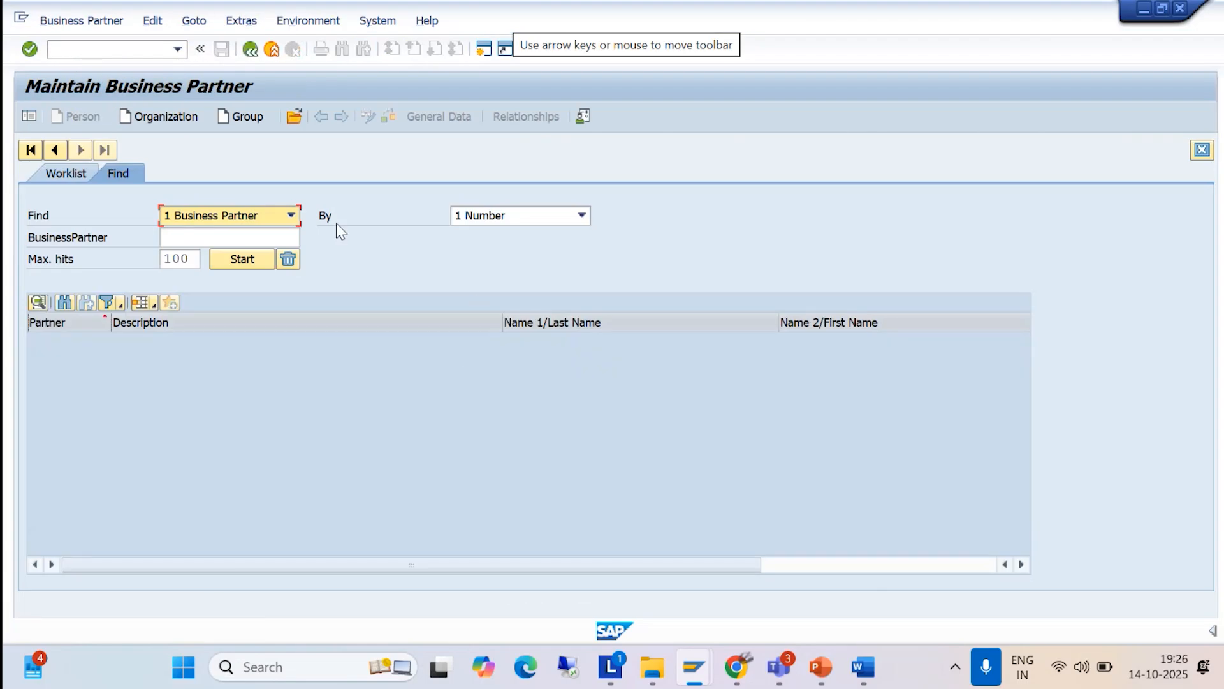
- Open the business partner record of RAVI ENTERPRISES using its previously entered partner number
left_click(295, 117)
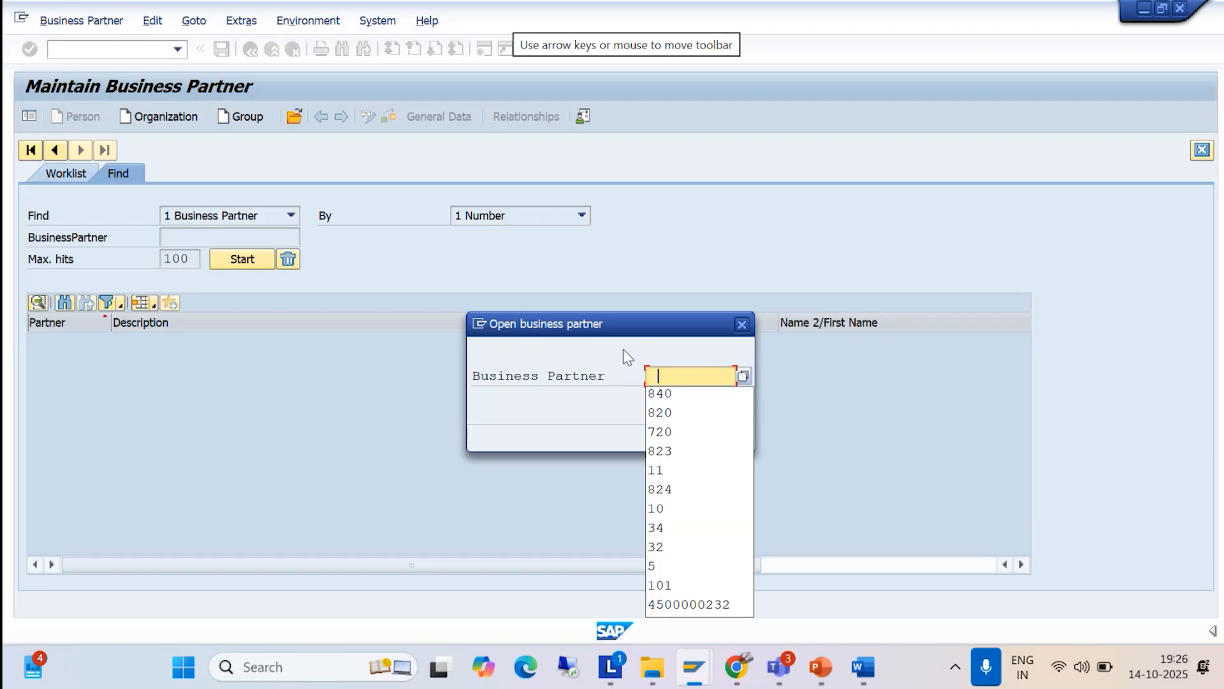
left_click(663, 397)
left_click(716, 434)
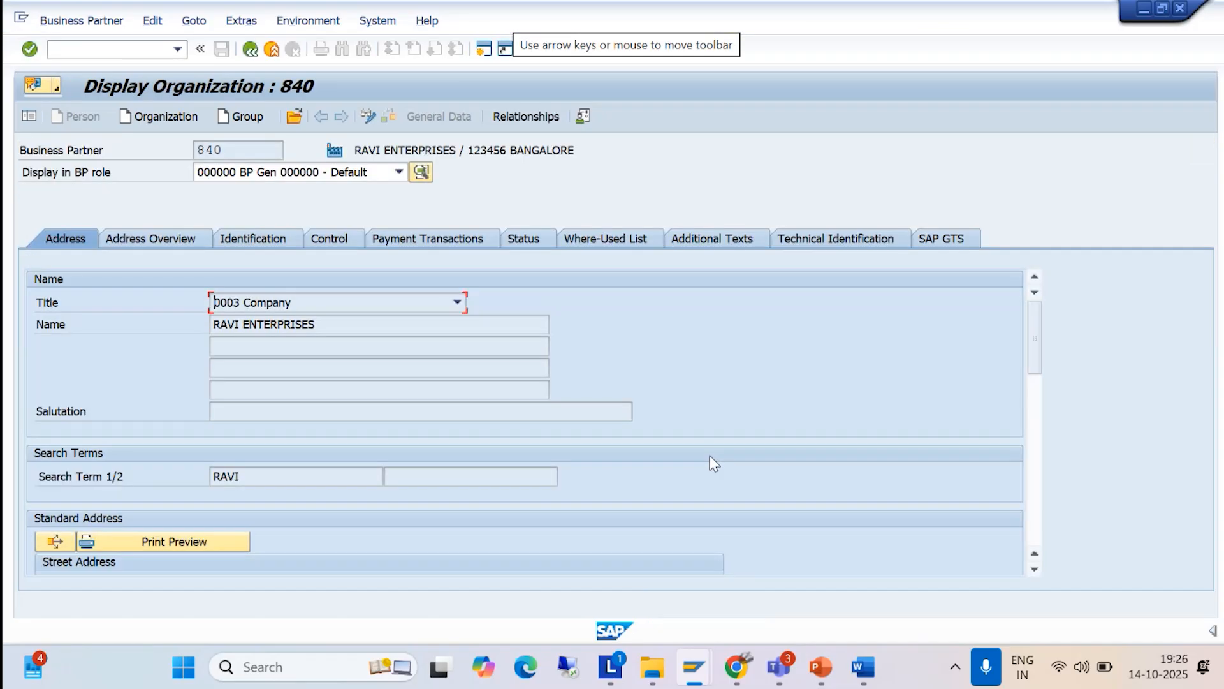
- Try to open a different business partner by its number, then clear the entered number
left_click(294, 116)
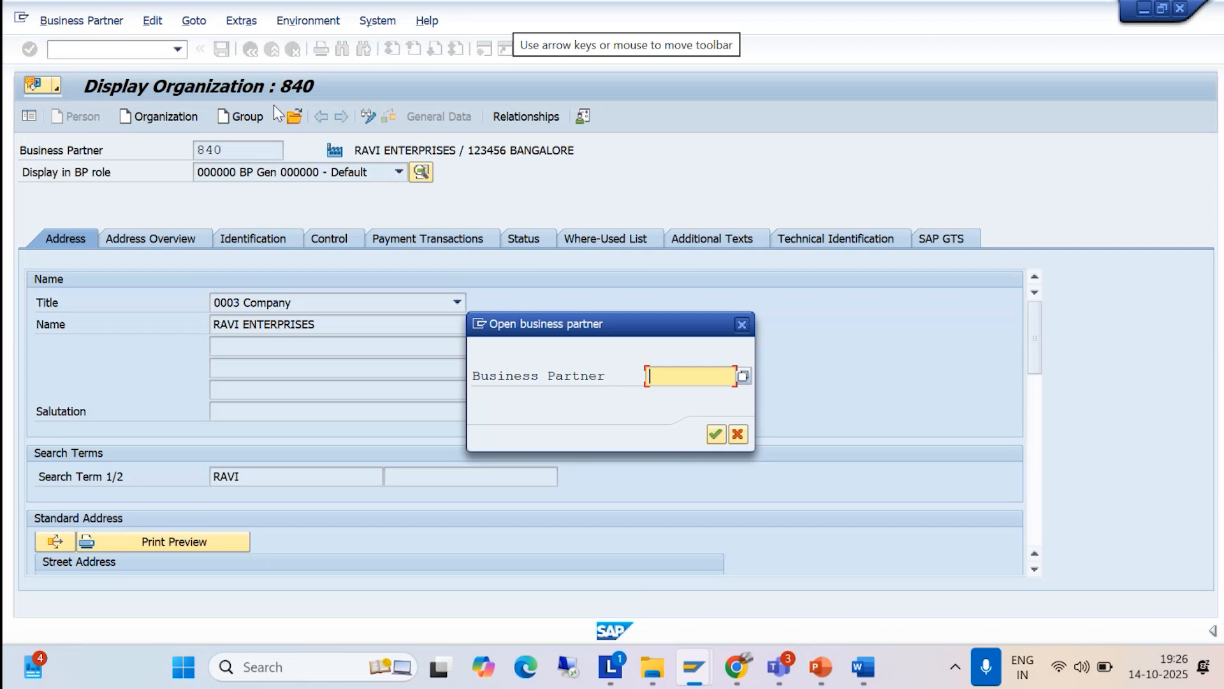
type("843")
left_click(714, 435)
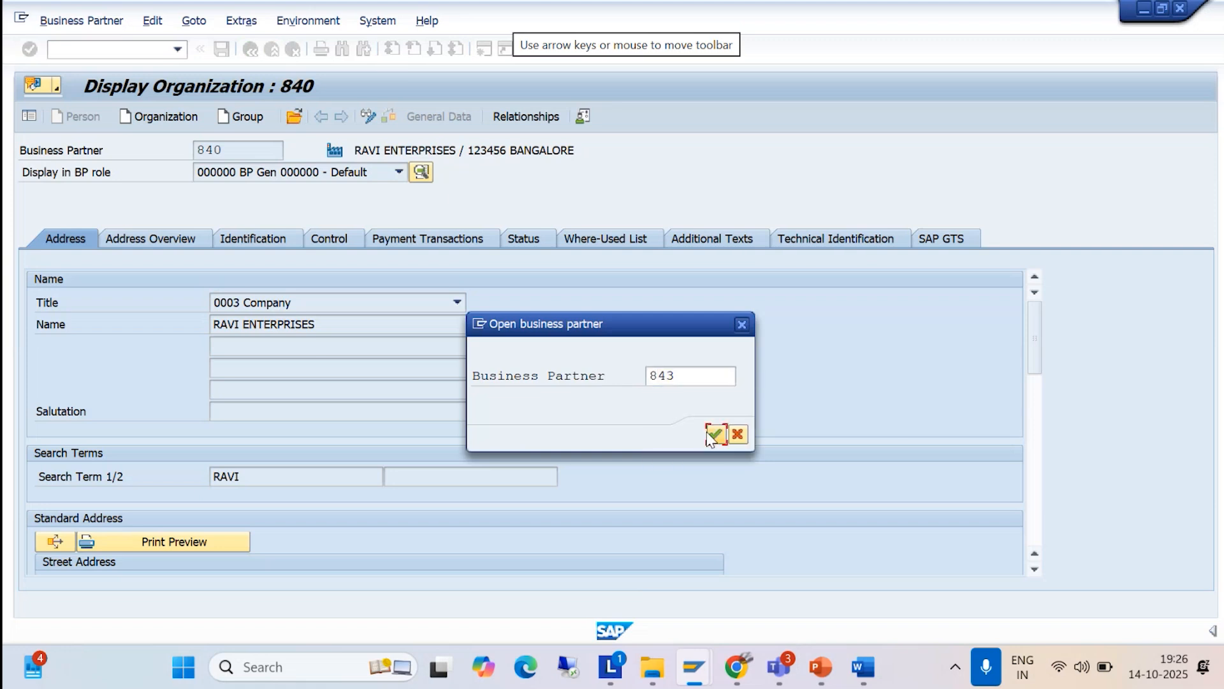
left_click(714, 435)
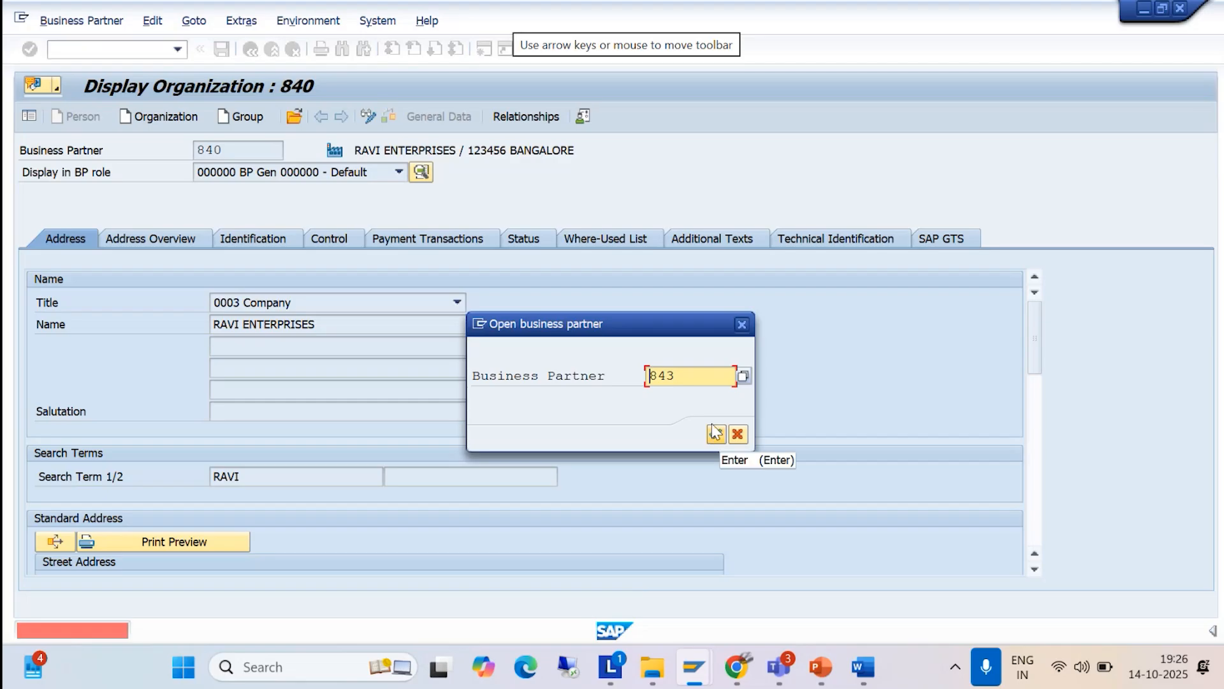
key("BackSpace")
key("BackSpace")
key("BackSpace")
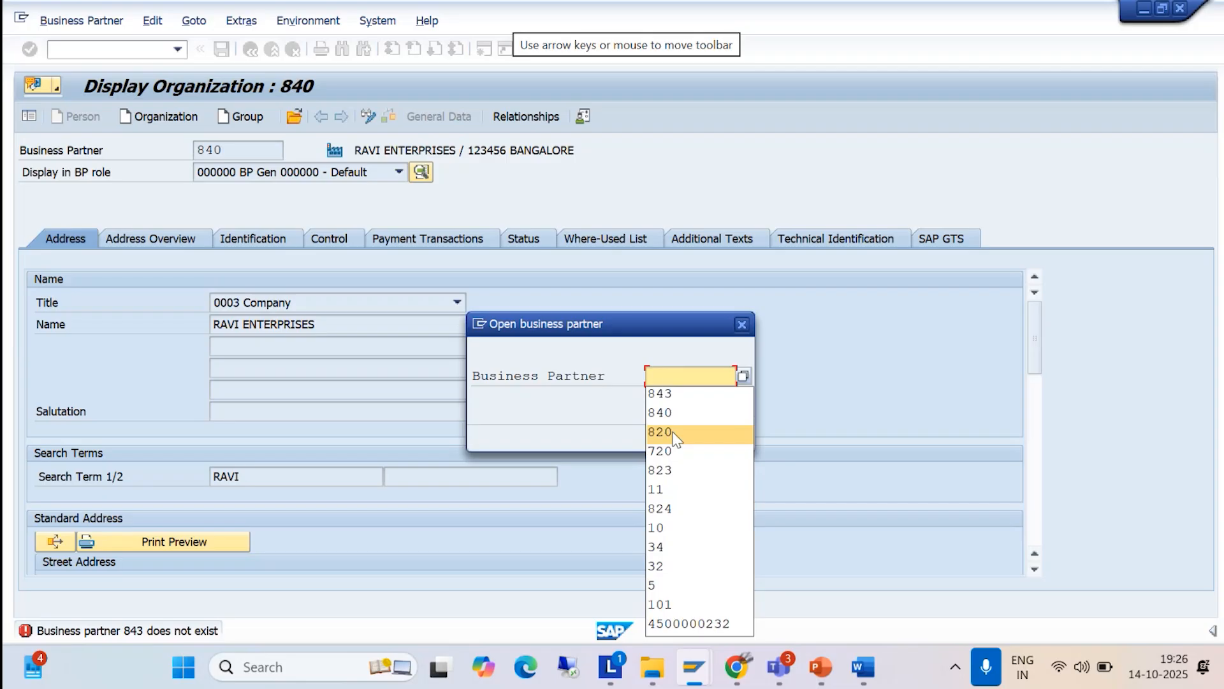
- Open the business partner records of MADHUKAR ENTERPRISES and PSG PED 3232 by their partner numbers
left_click(672, 431)
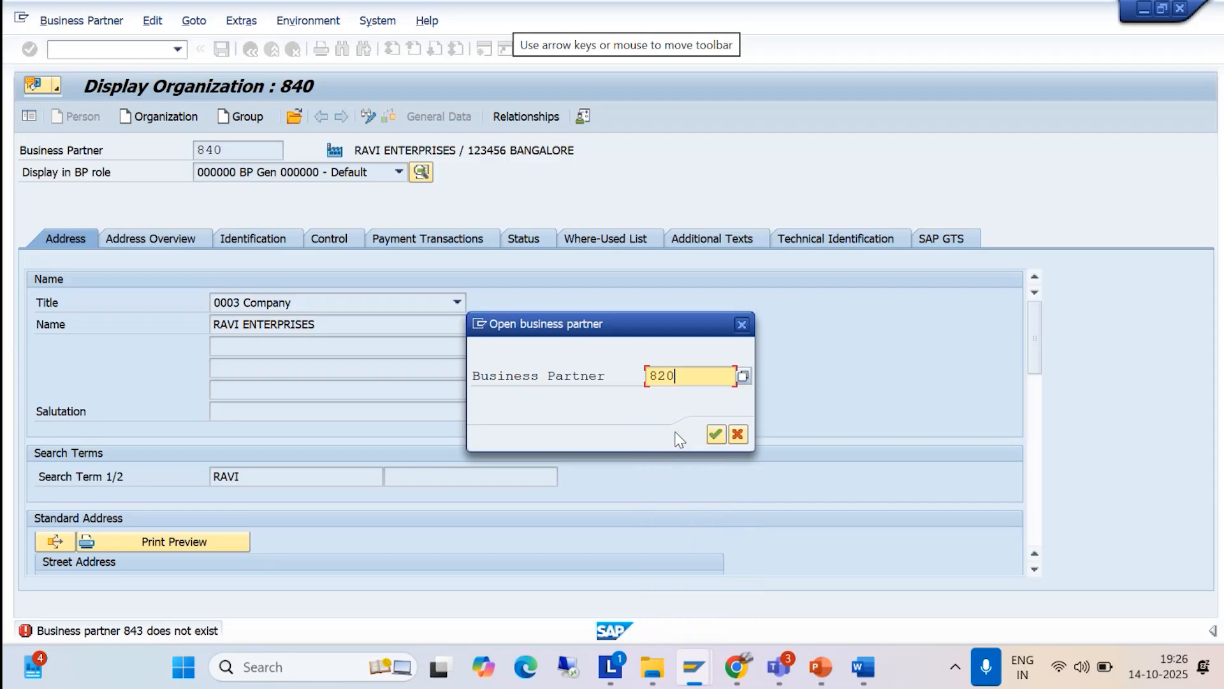
key("BackSpace")
type("3")
left_click(714, 435)
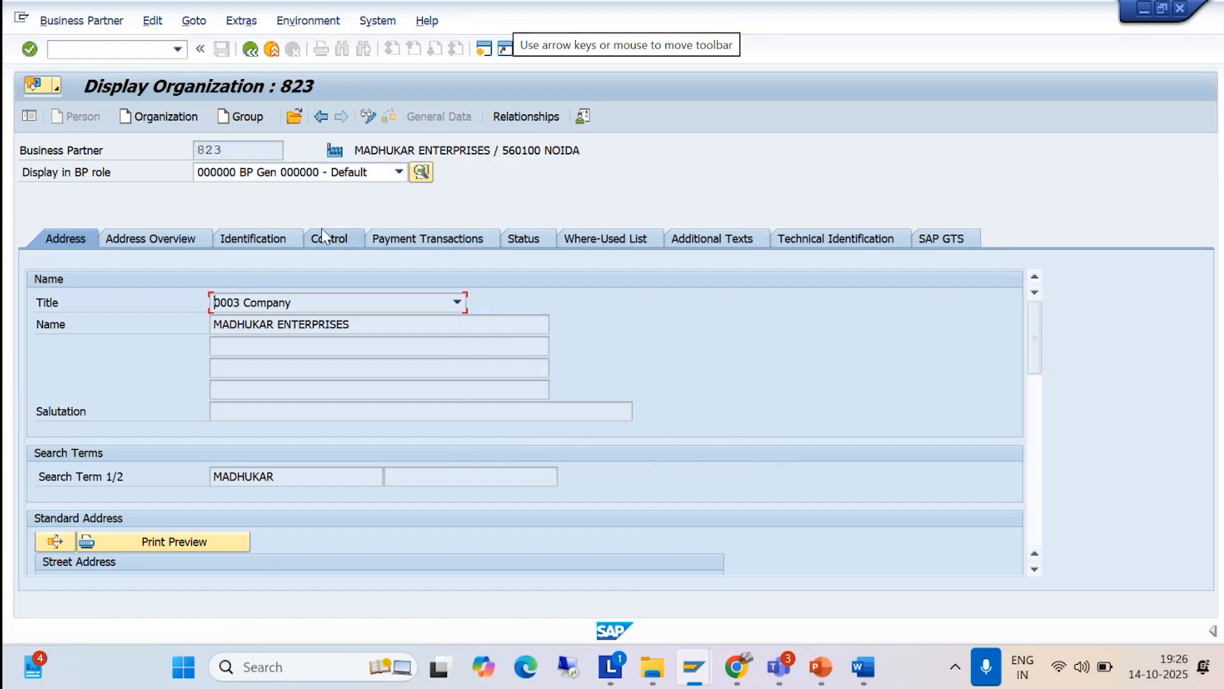
left_click(293, 116)
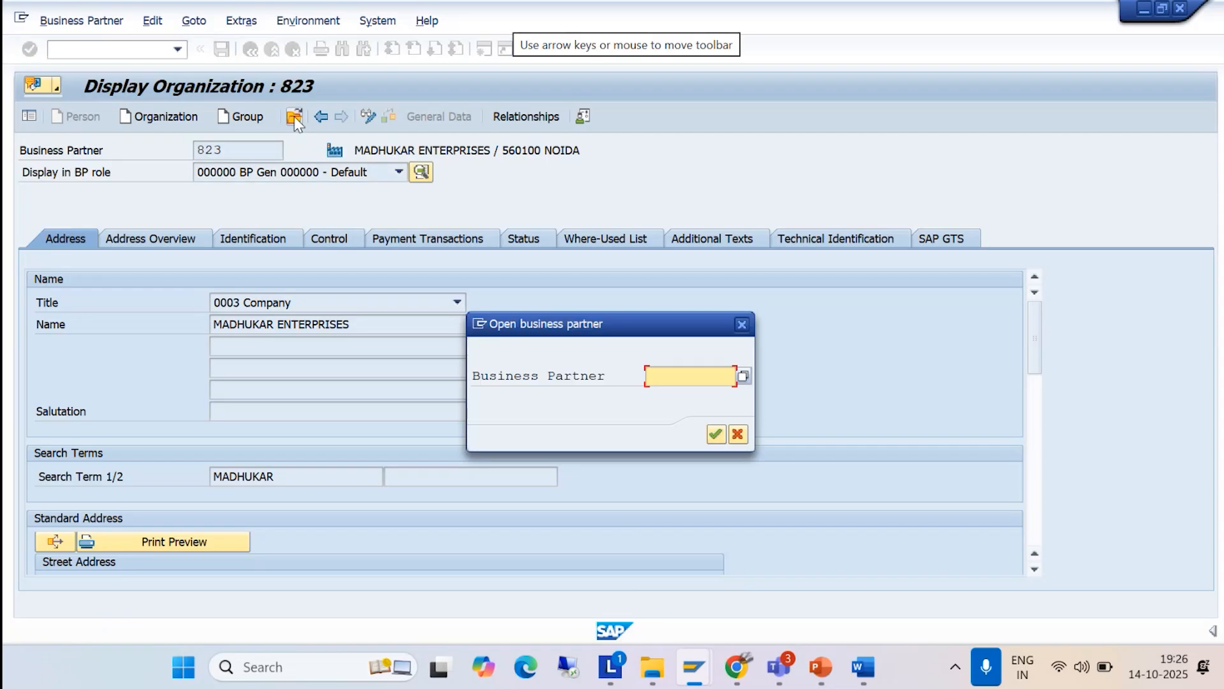
type("820")
left_click(714, 435)
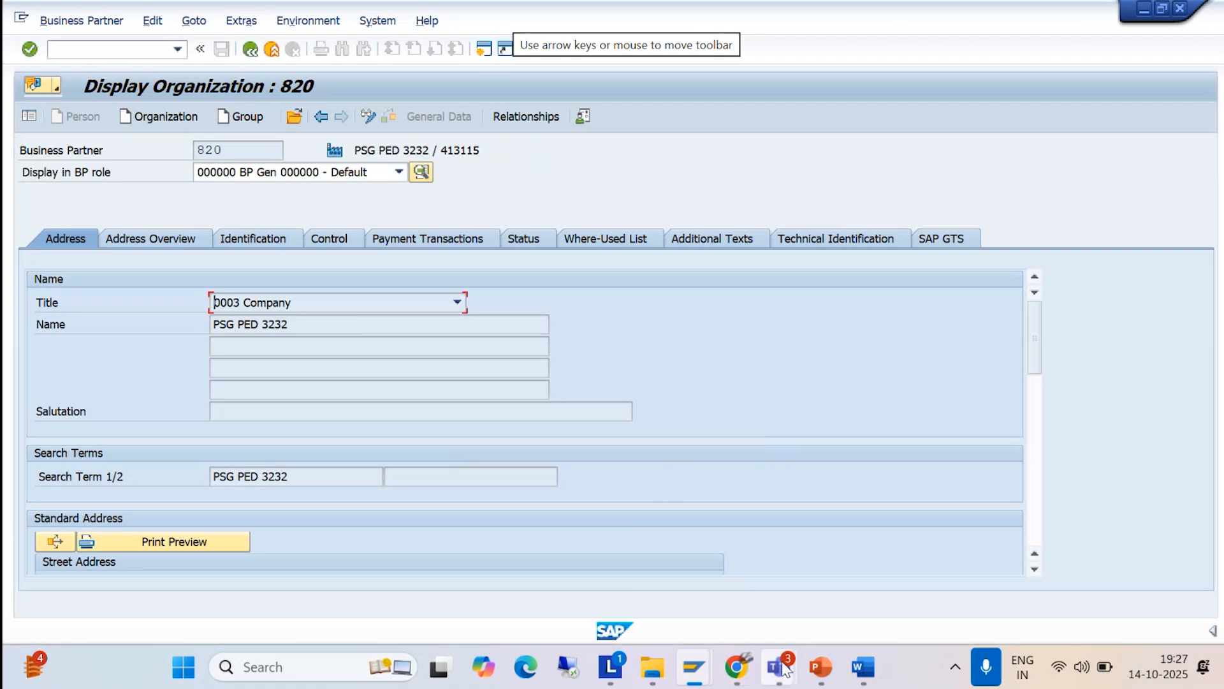
- Switch to the Teams meeting and look up the BP customer number in the earlier chat messages
mouse_move(786, 669)
left_click(752, 550)
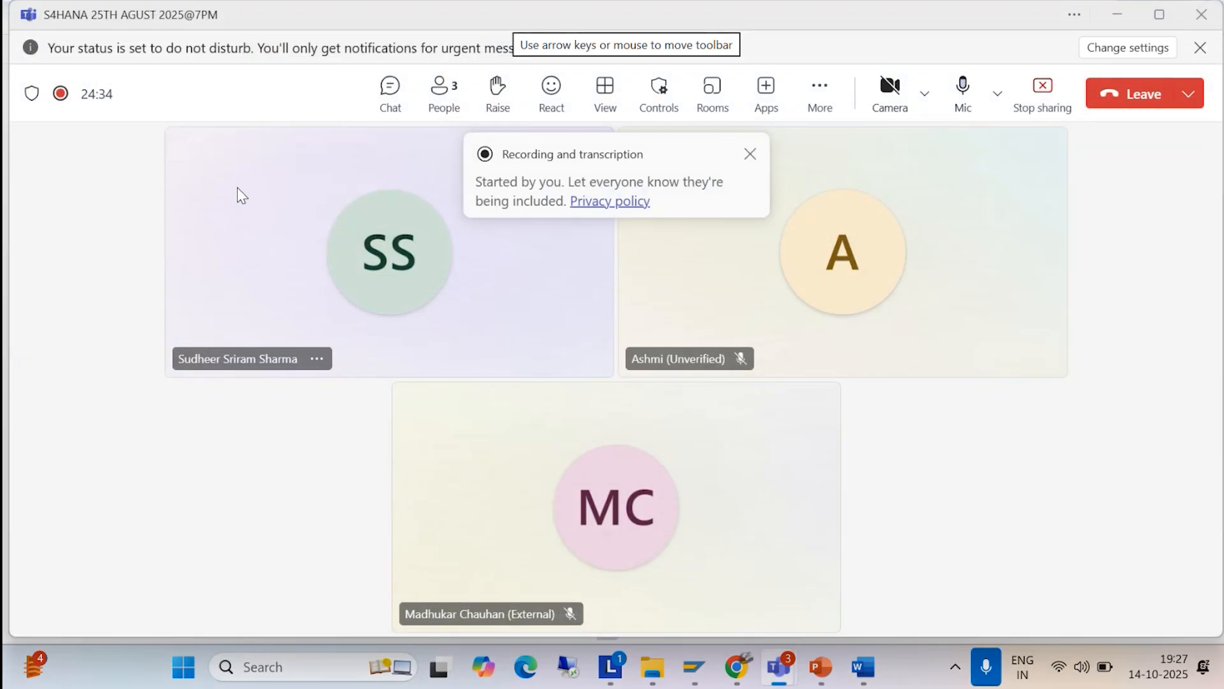
left_click(389, 93)
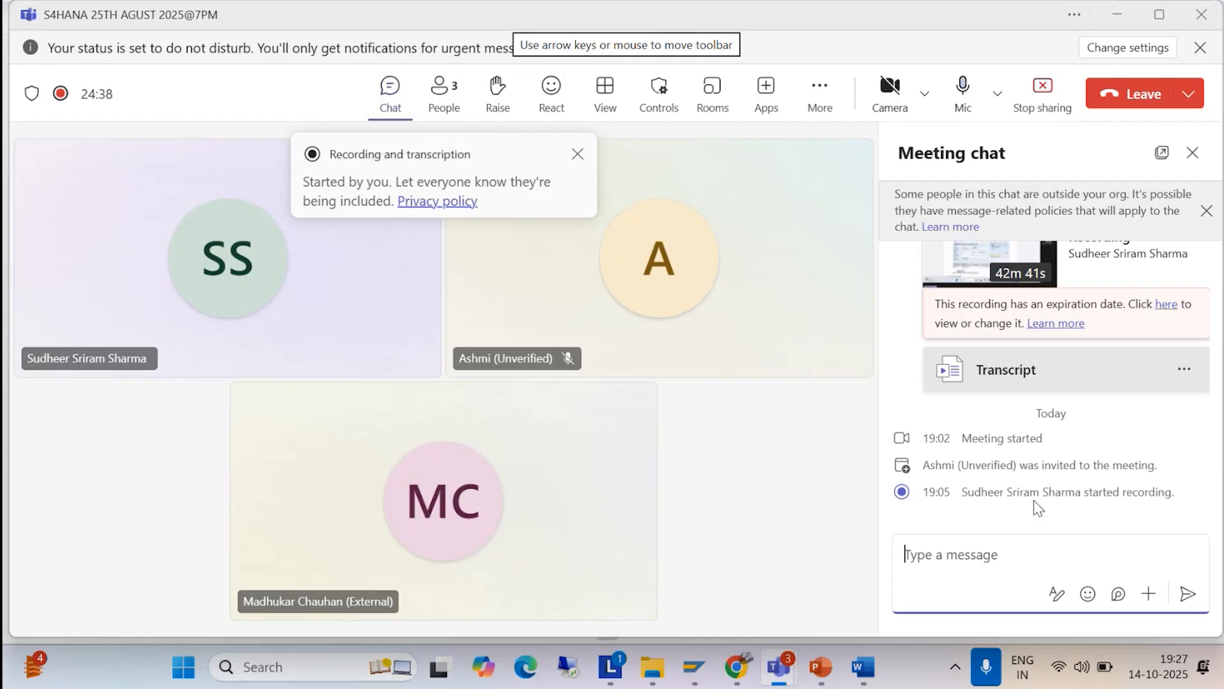
scroll(1034, 500, "up", 10)
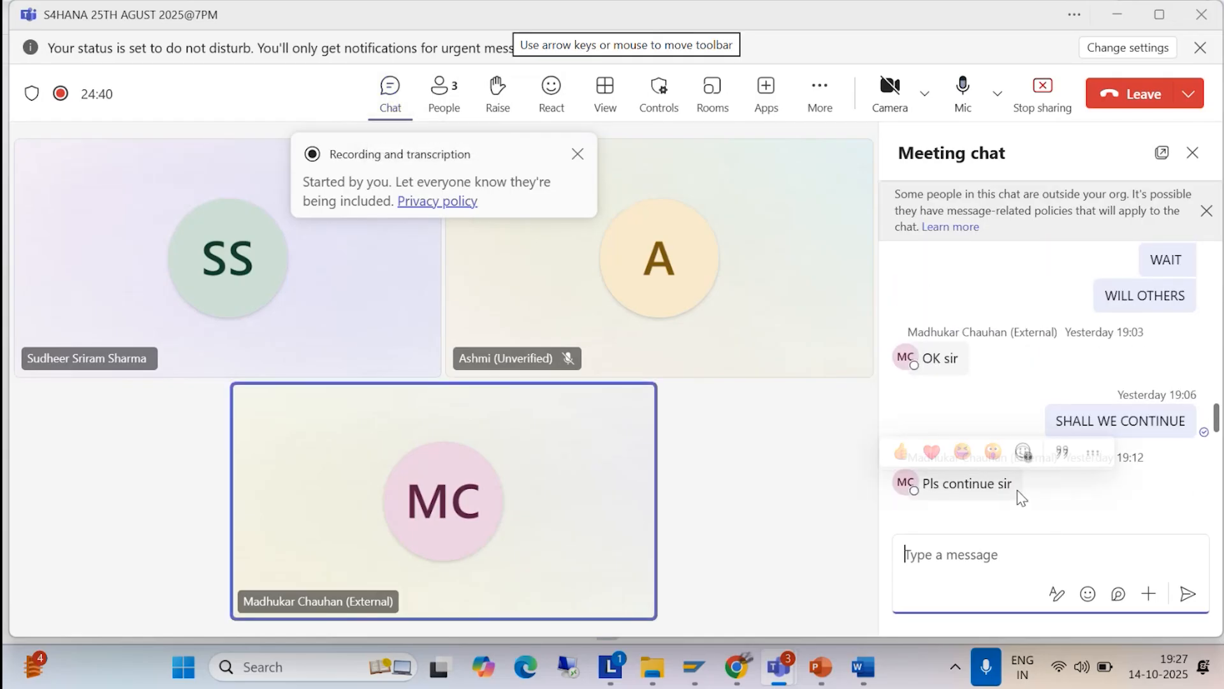
scroll(1018, 495, "up", 5)
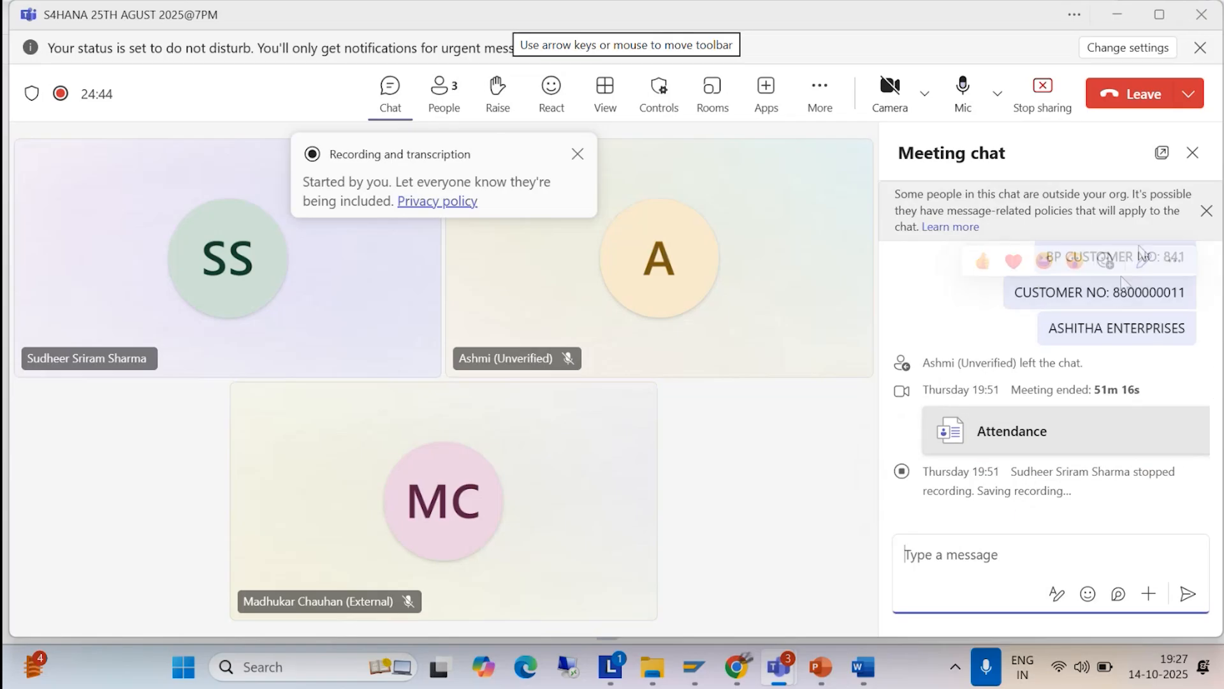
mouse_move(1177, 271)
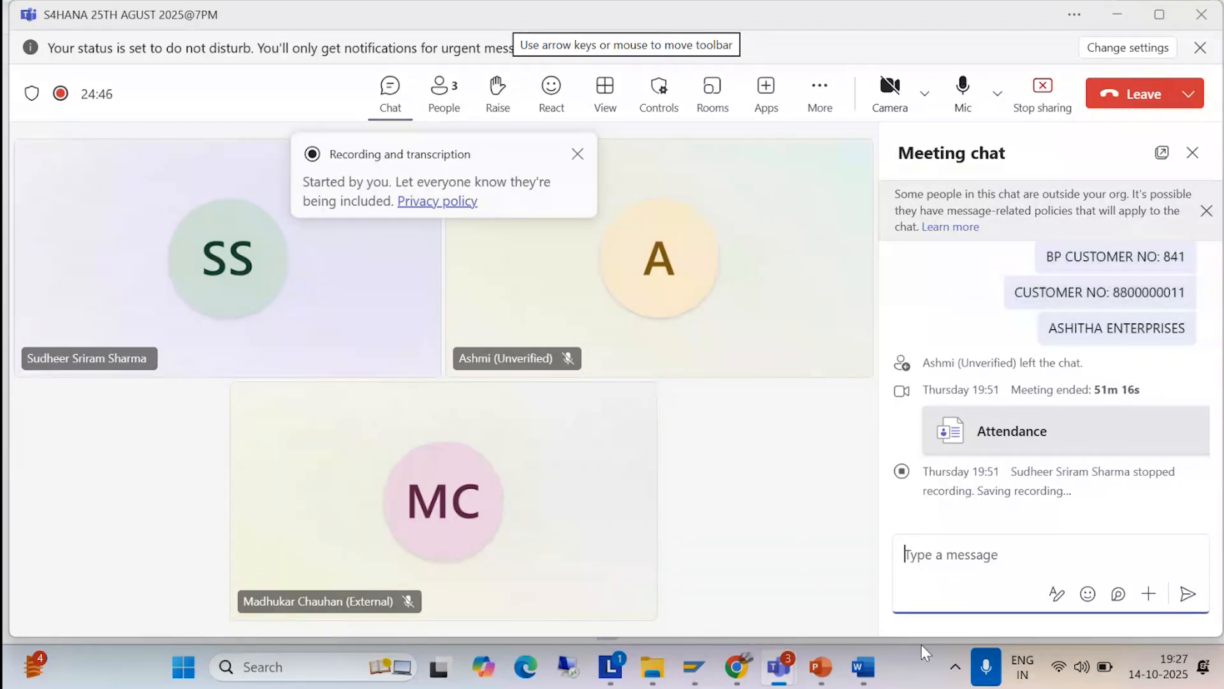
mouse_move(776, 671)
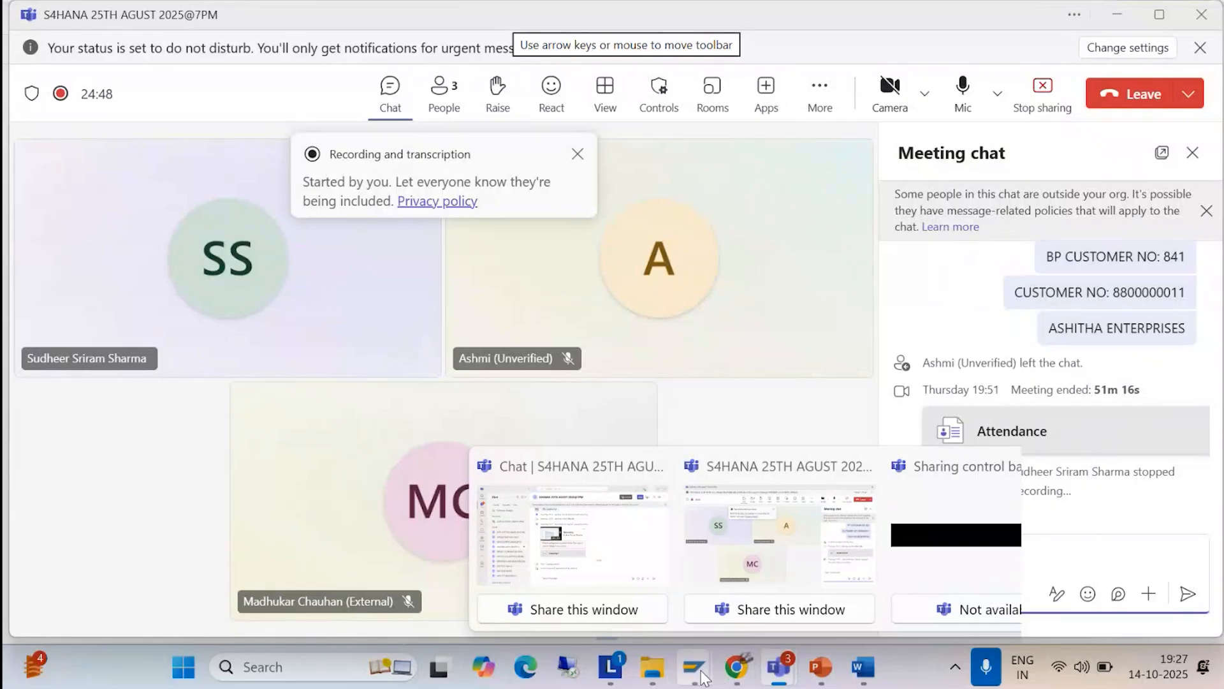
- Return to SAP, open the business partner ASHMITHA ENTERPRISES by its number and switch it to change mode, saving first
mouse_move(695, 669)
left_click(732, 573)
left_click(295, 117)
type("841")
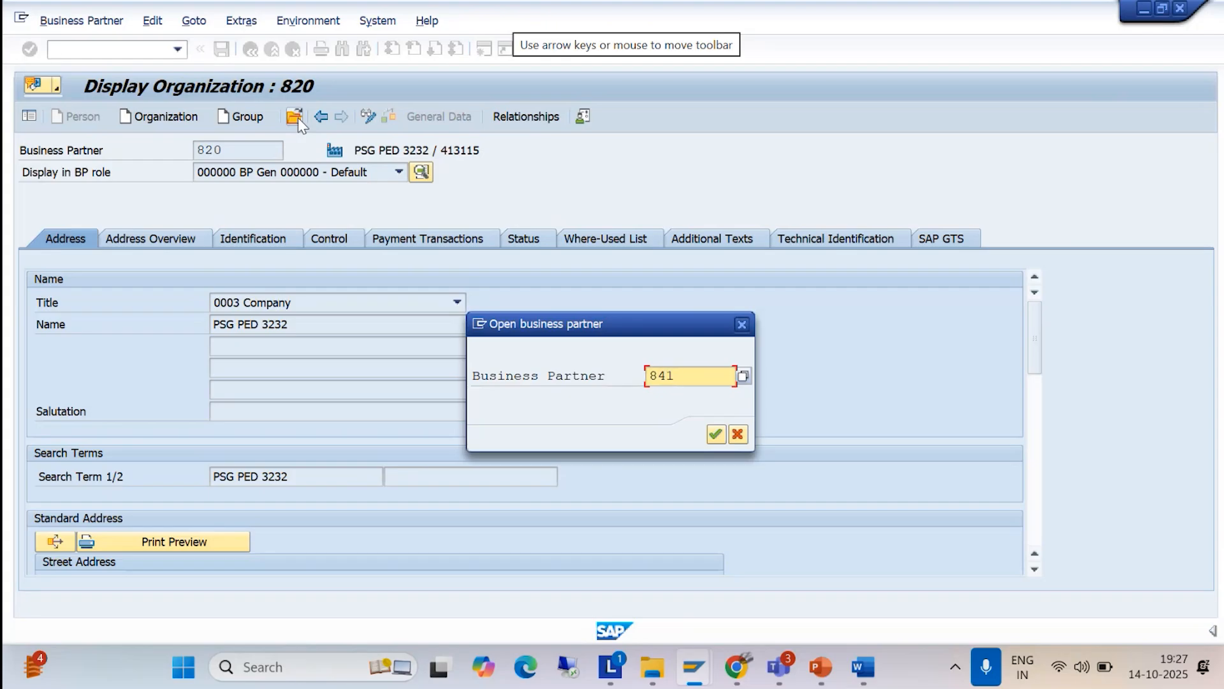
left_click(714, 434)
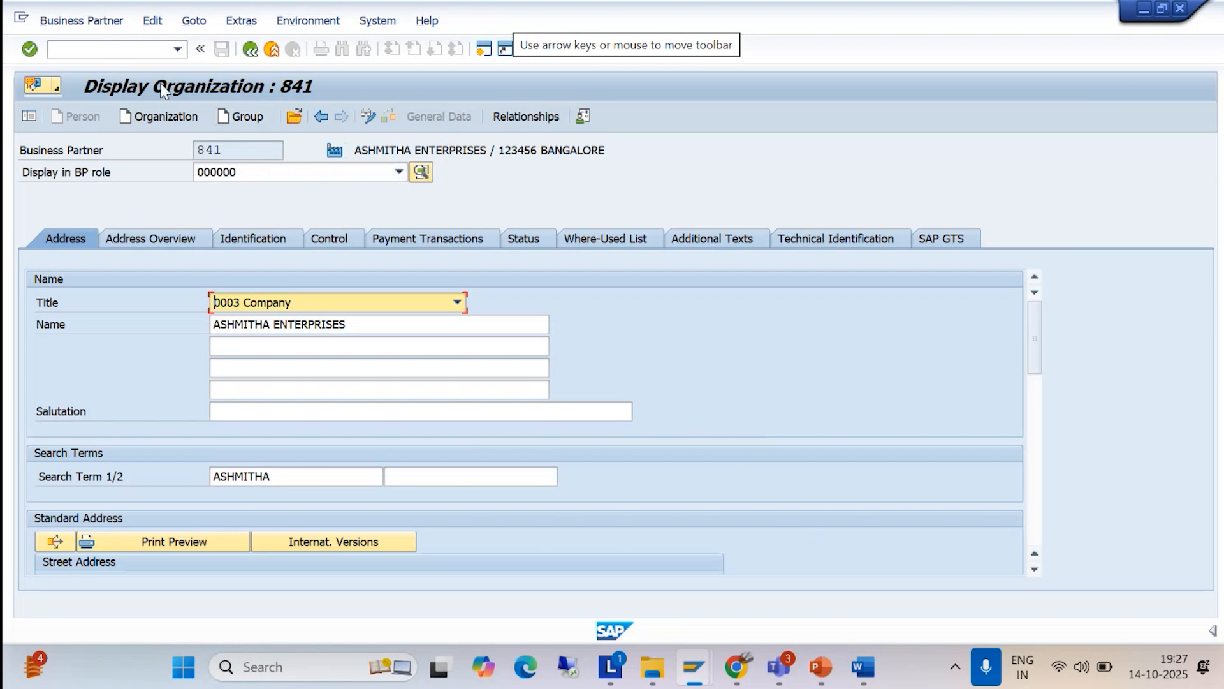
left_click(370, 117)
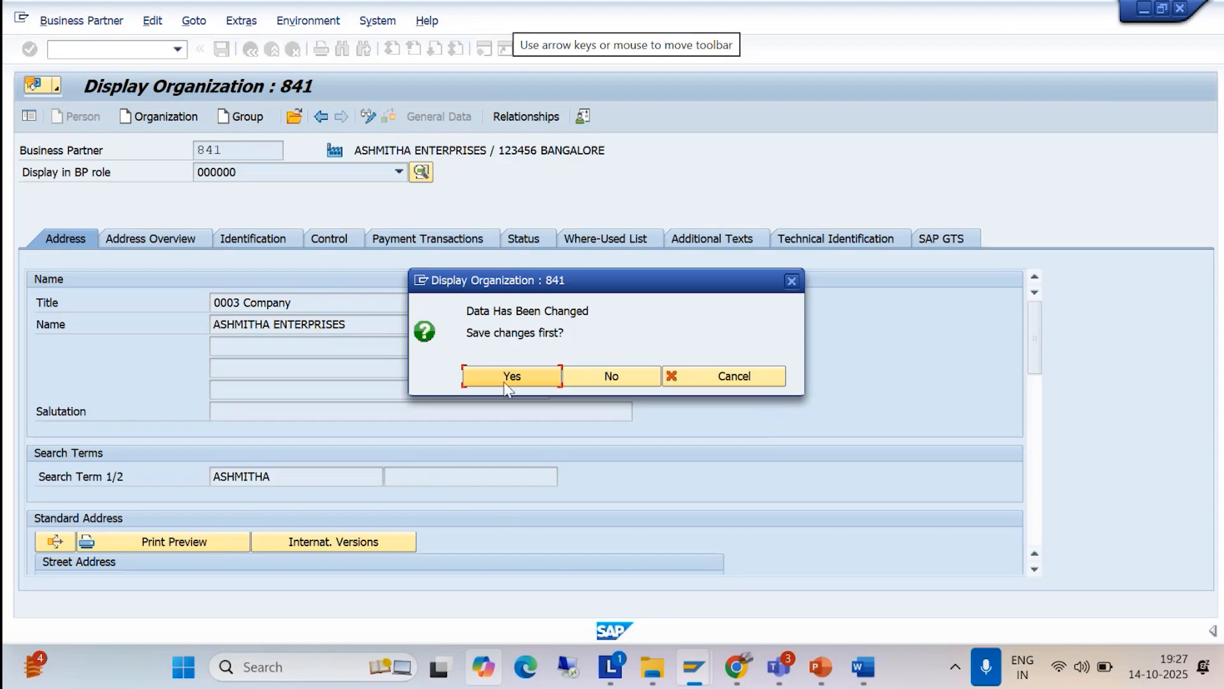
left_click(507, 379)
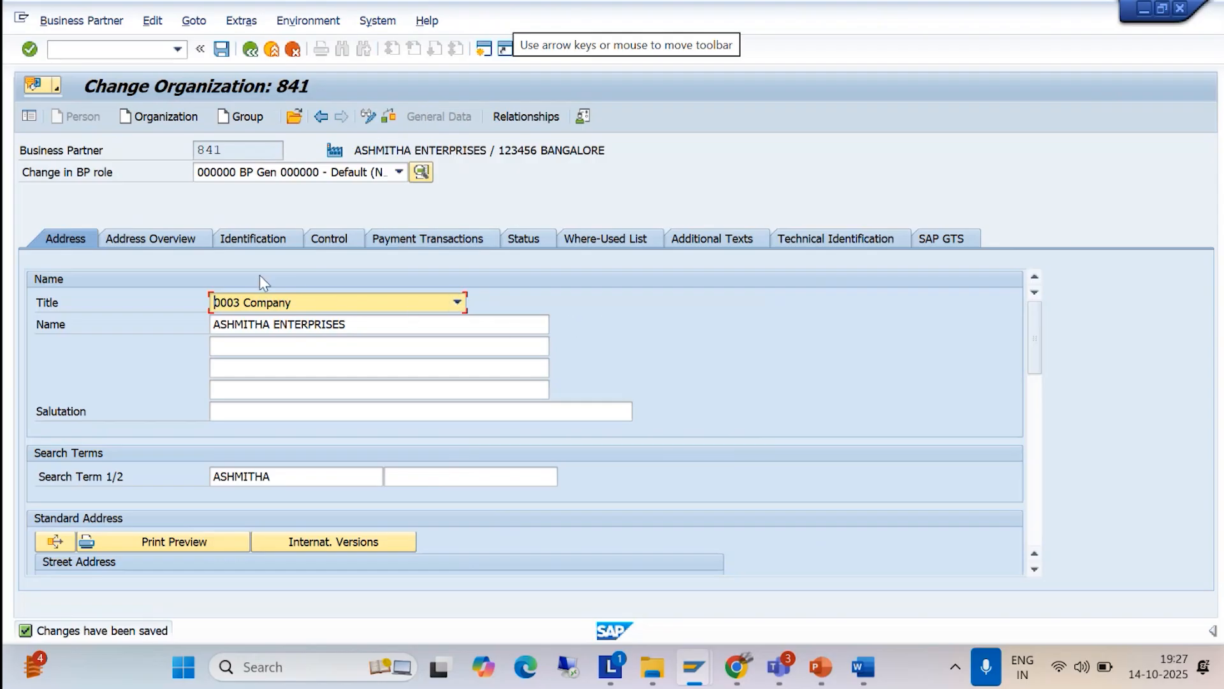
- Change the BP role of ASHMITHA ENTERPRISES to FLCU00 FI CUSTOMER and save the pending changes
left_click(400, 173)
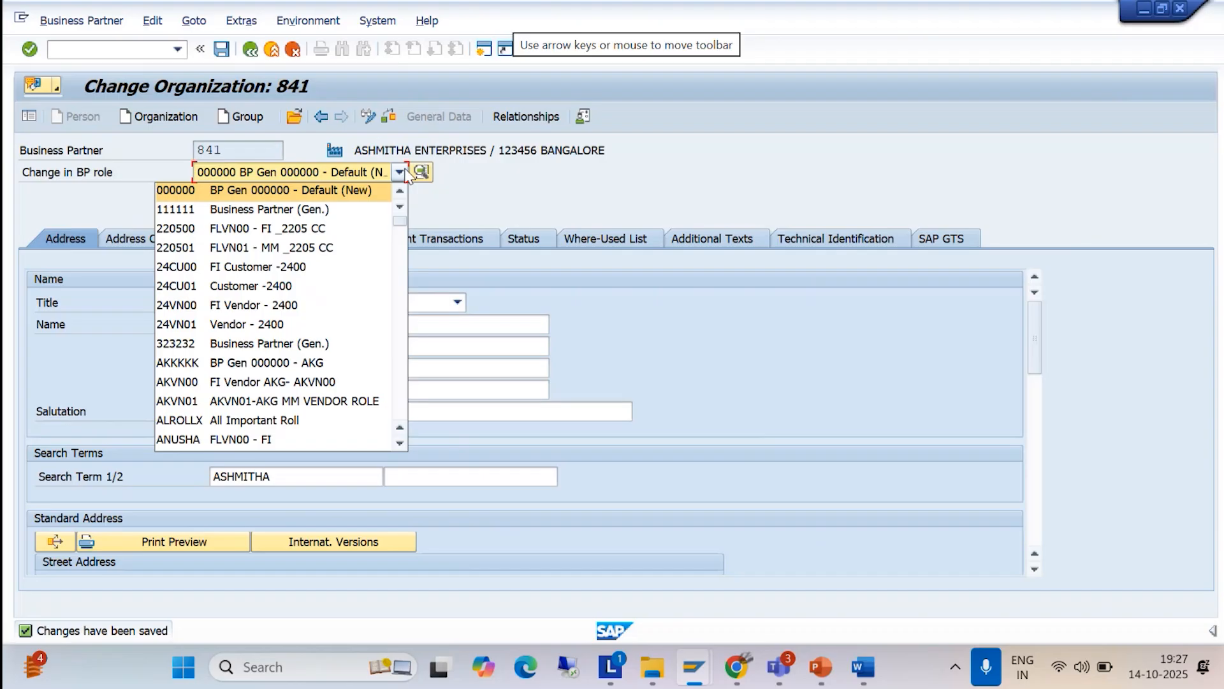
key("f")
key("l")
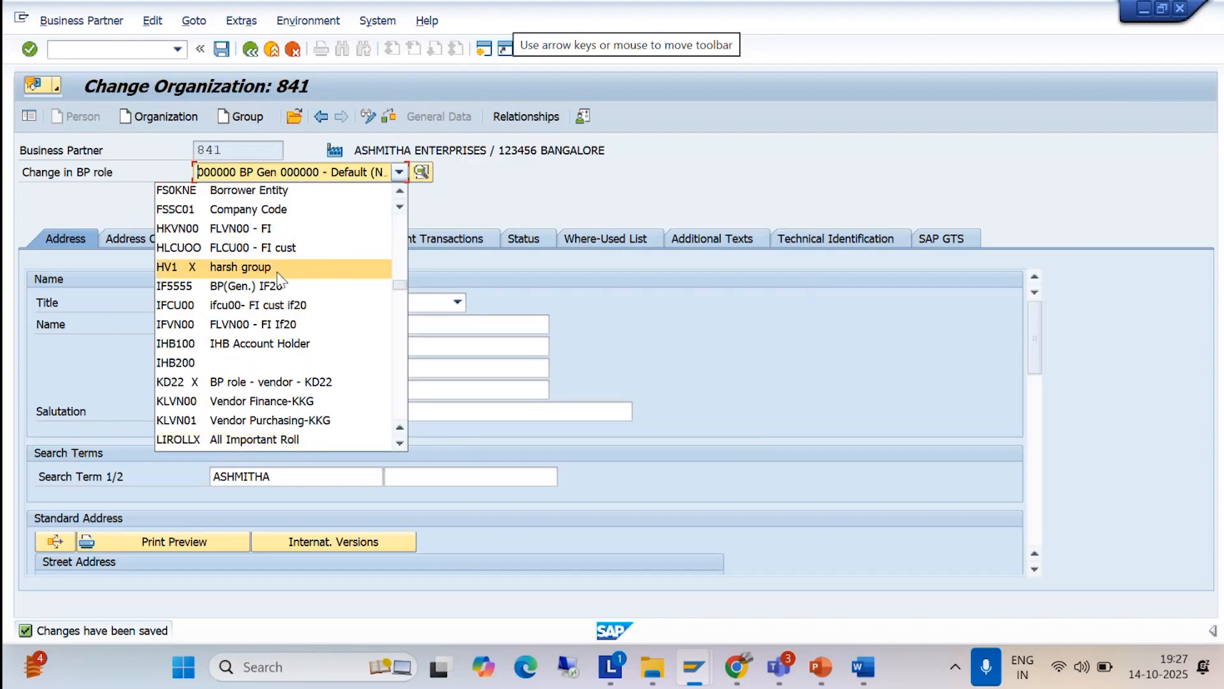
scroll(273, 264, "up", 2)
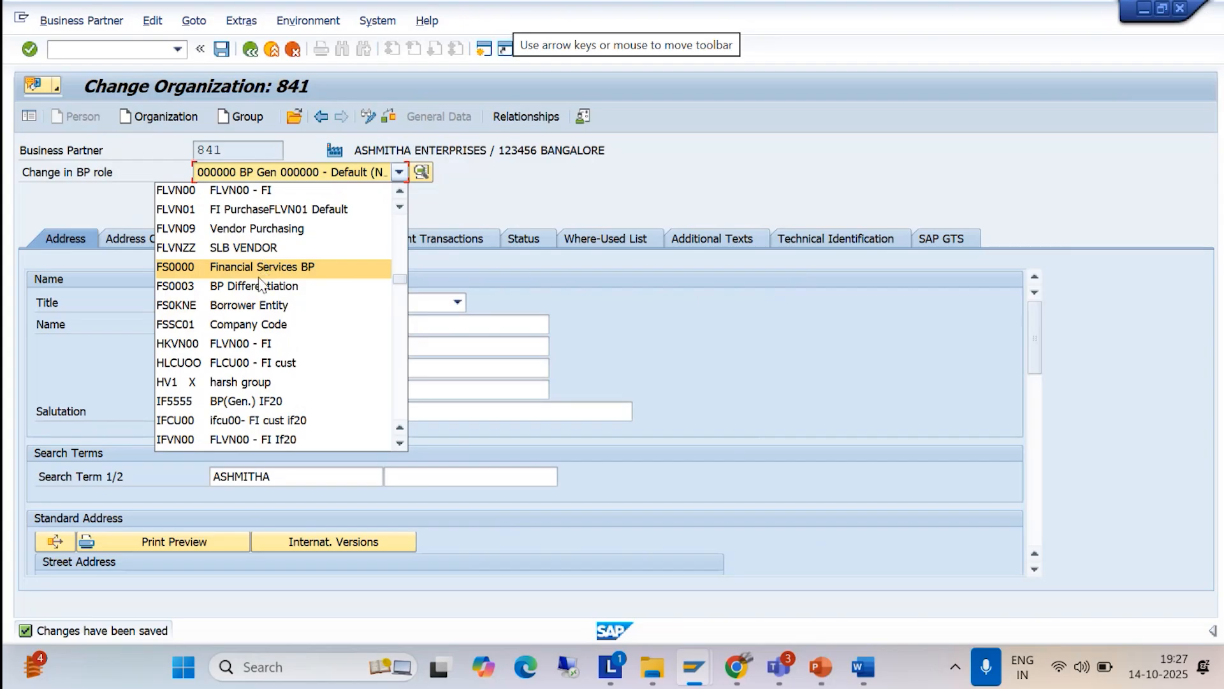
scroll(256, 305, "up", 2)
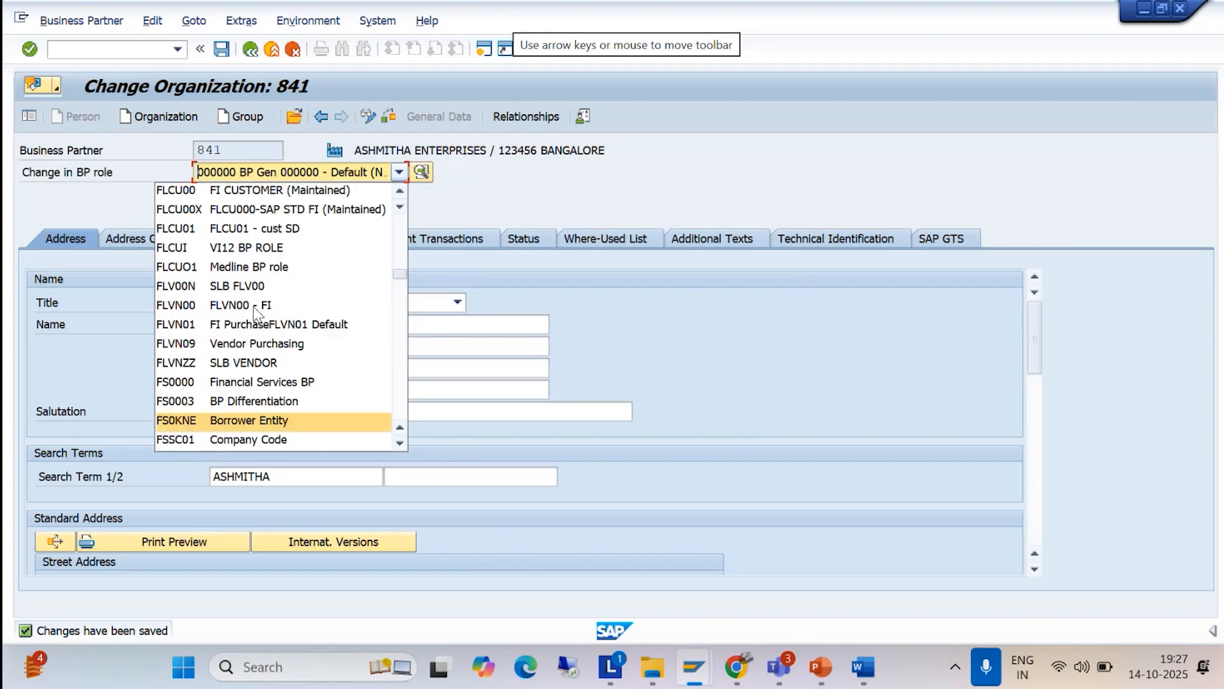
left_click(243, 197)
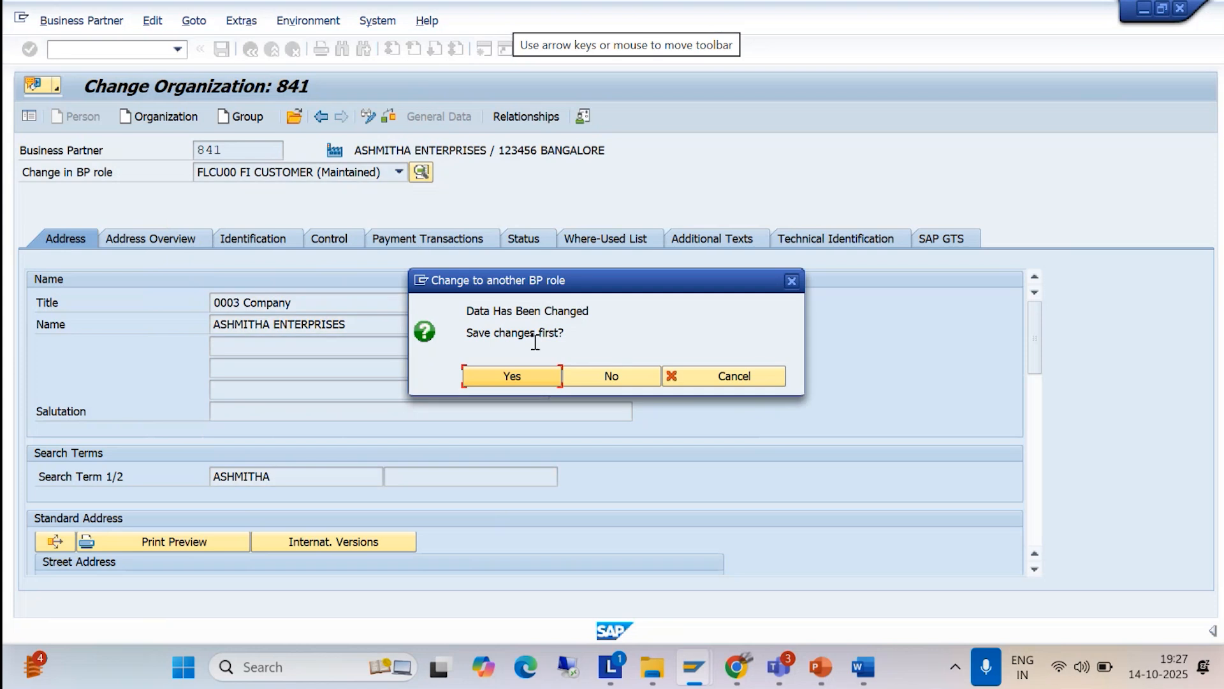
left_click(523, 369)
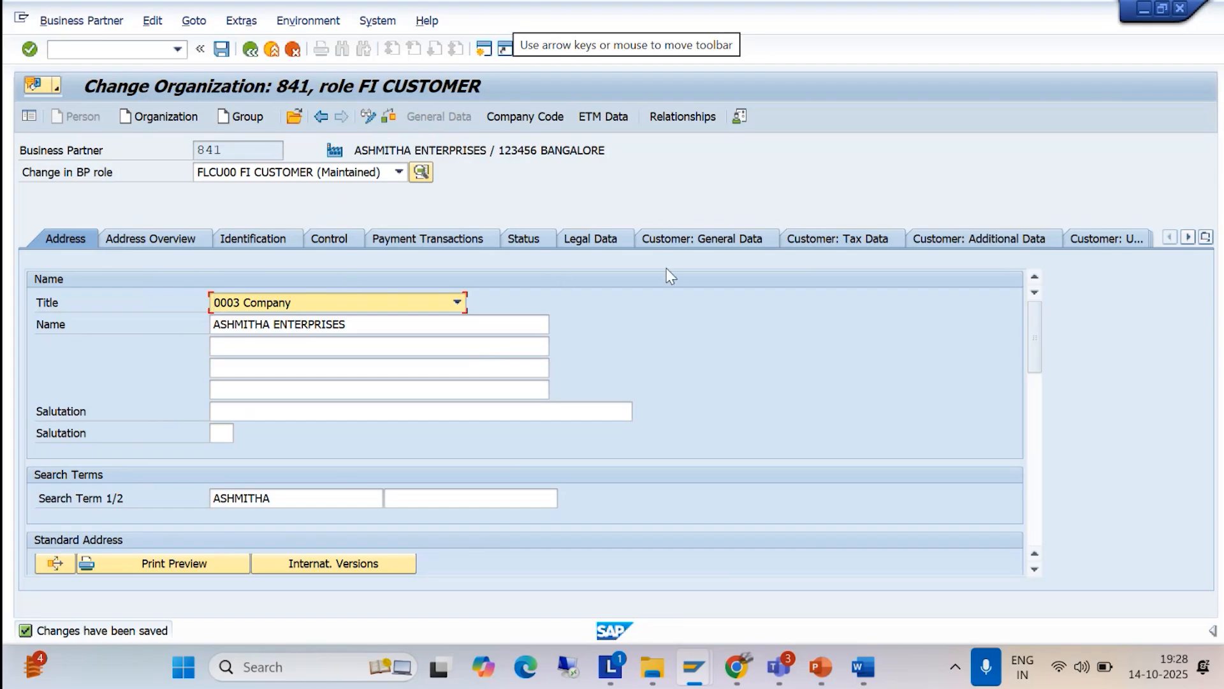
- Set the dunning procedure to BAJM in the customer's correspondence data for company code BAJM and save the business partner
left_click(703, 241)
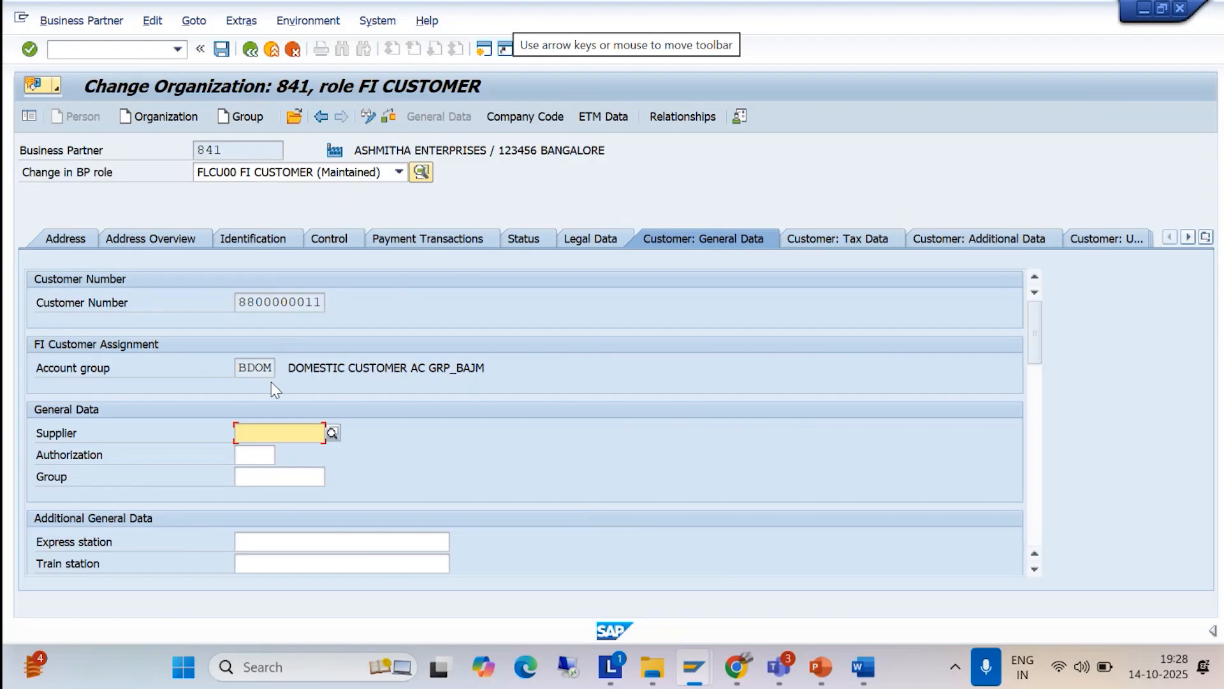
left_click(518, 120)
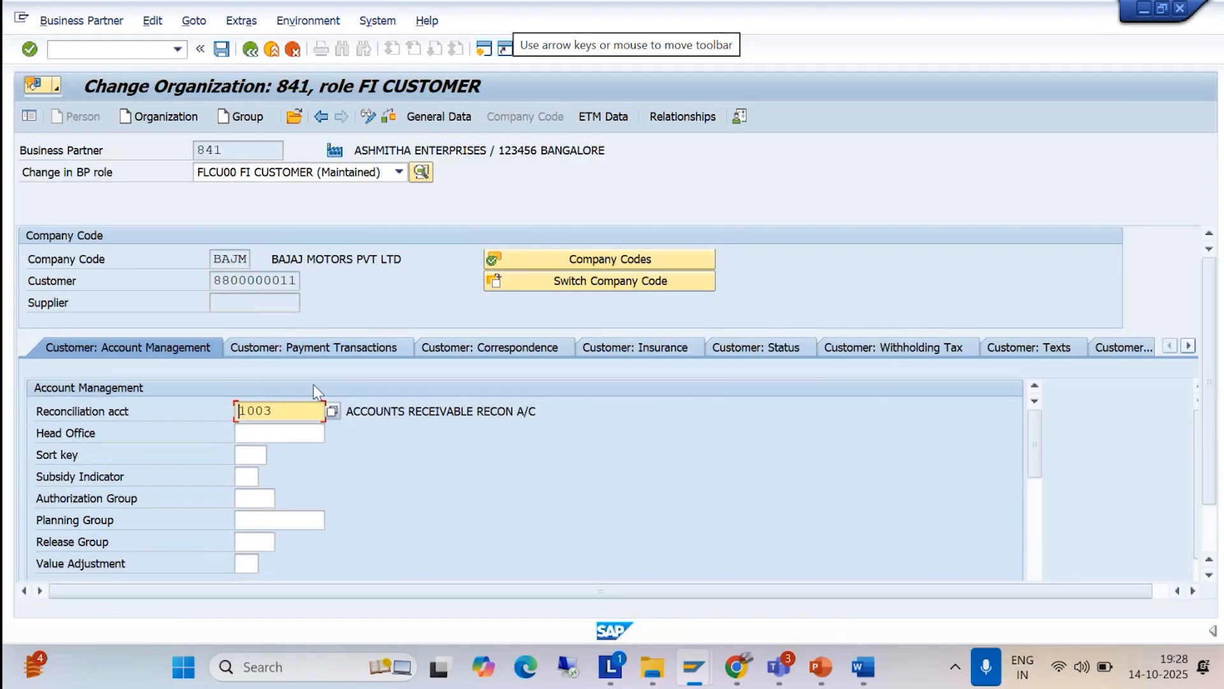
left_click(488, 351)
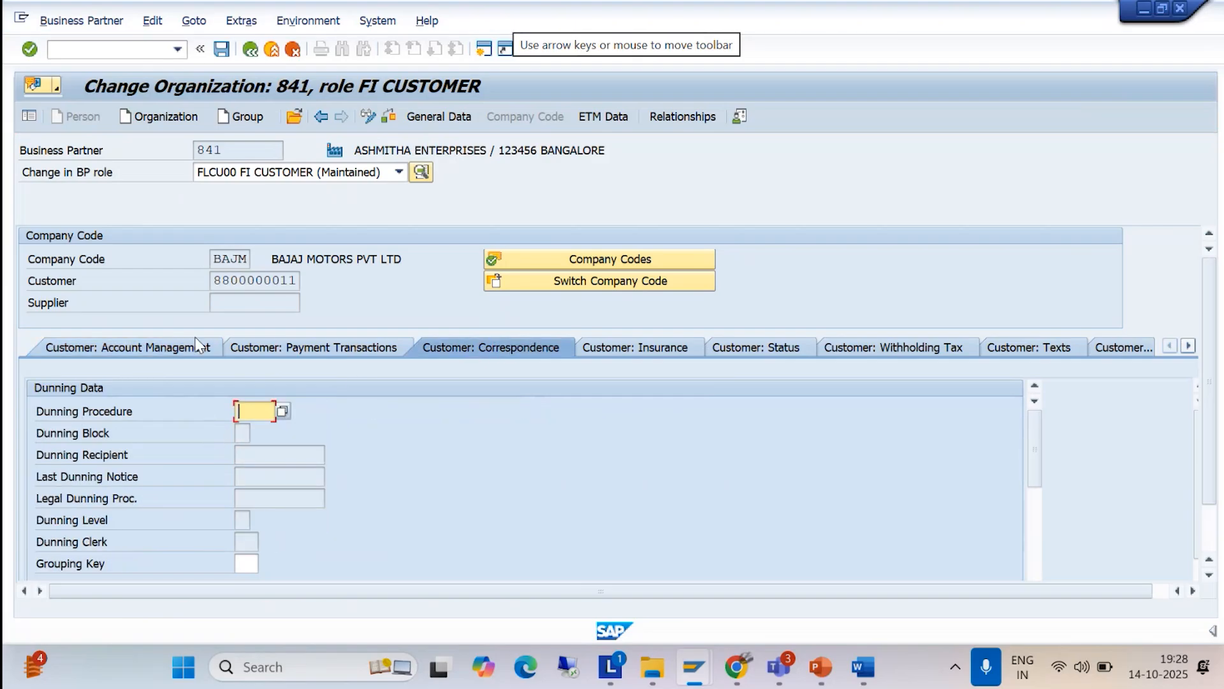
type("BA")
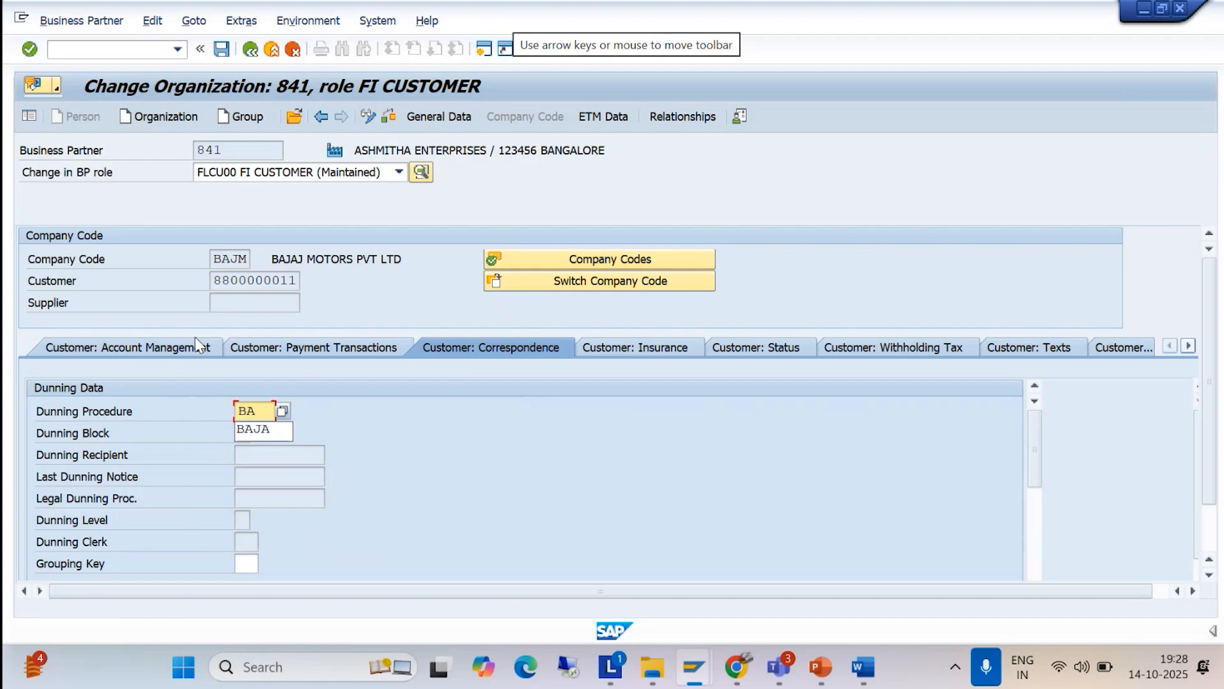
type("JM")
key("Return")
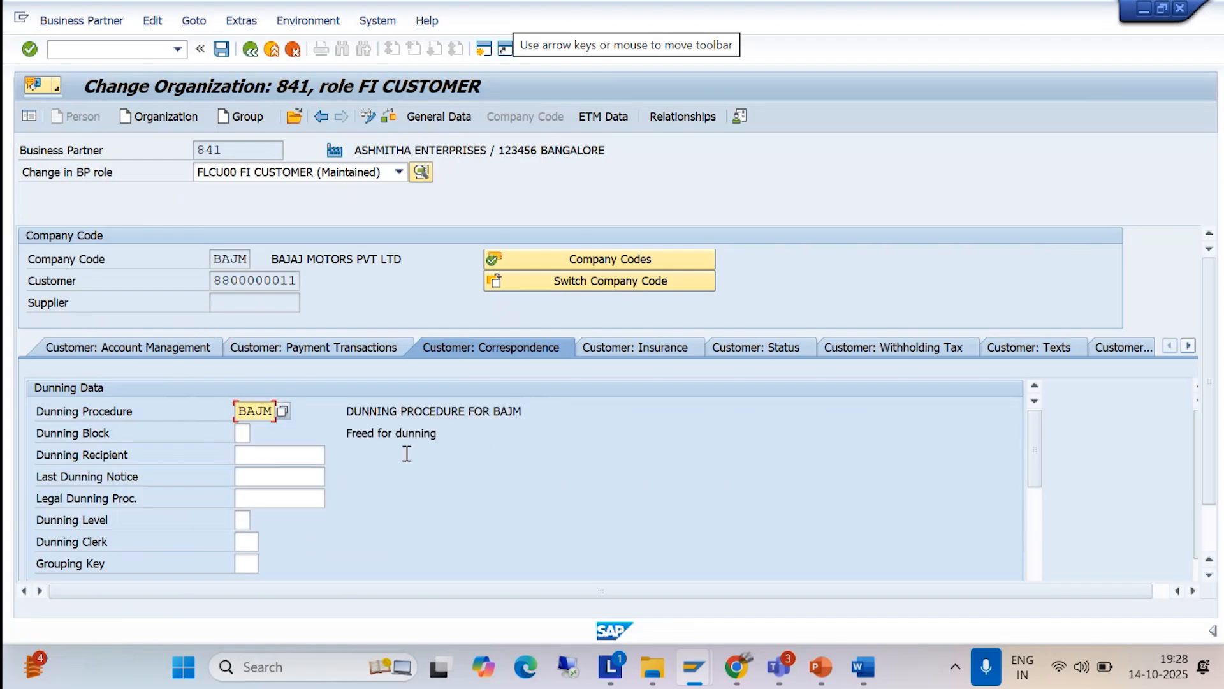
left_click(217, 54)
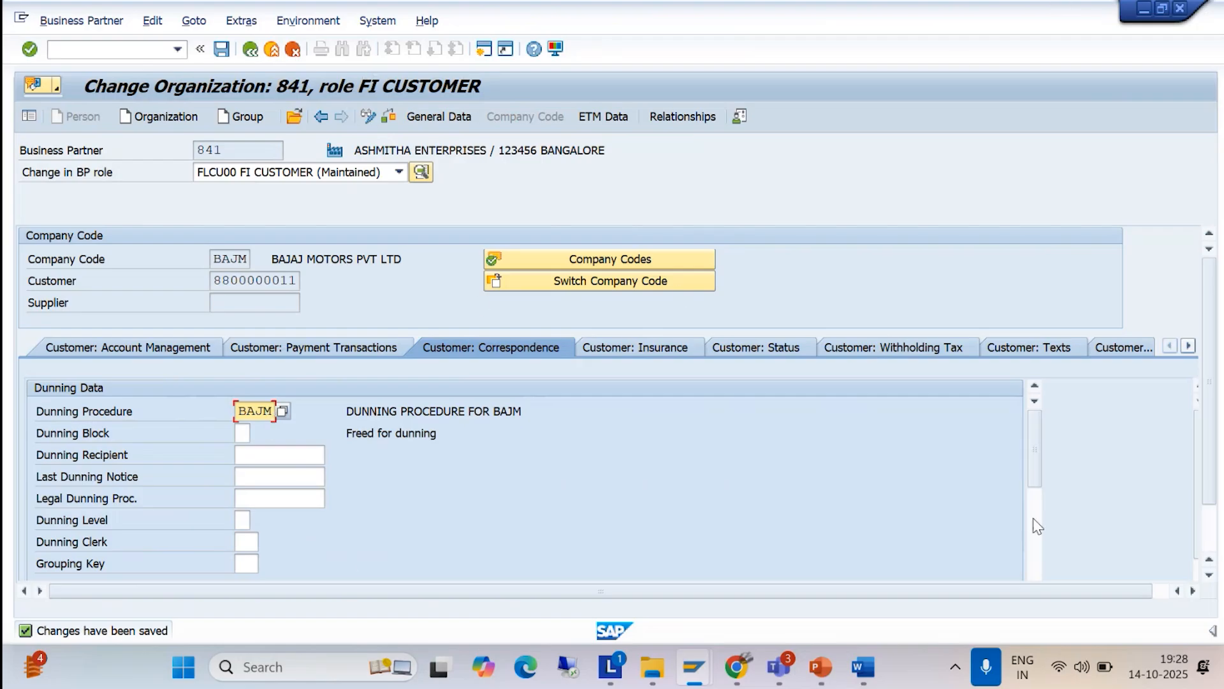
- Switch to the 19. Dunning Word document and read the instructions from the customer correspondence data through the Run Dunning Program section
left_click(861, 667)
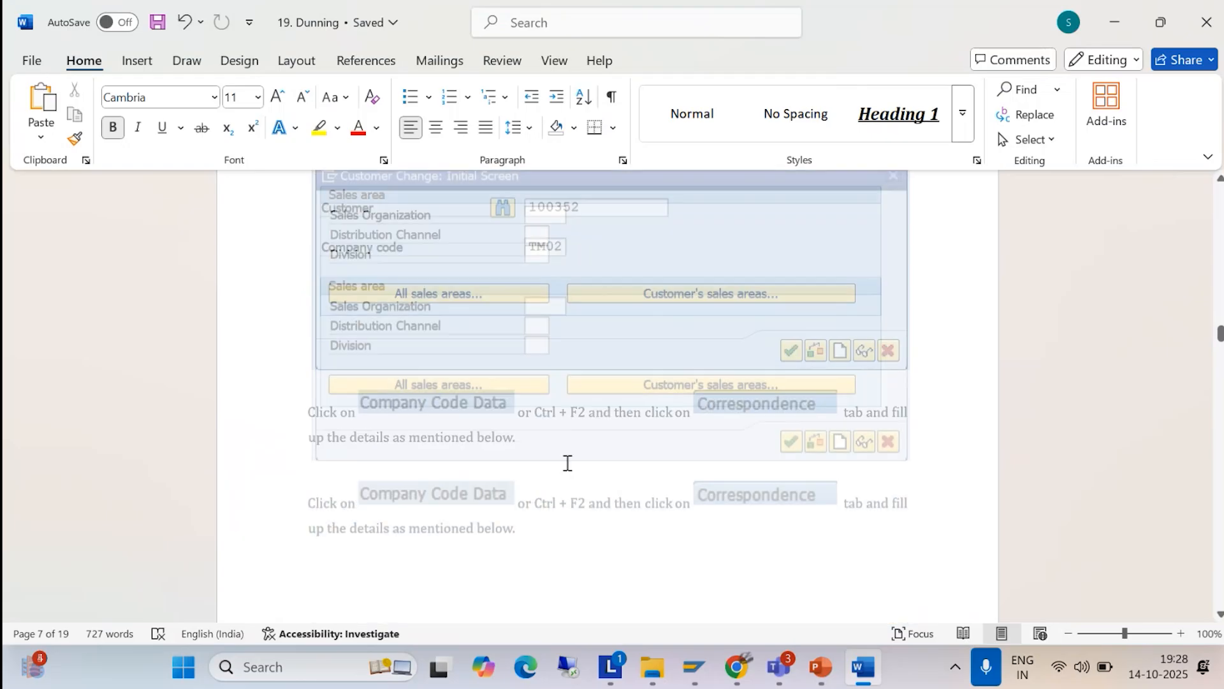
scroll(568, 459, "down", 10)
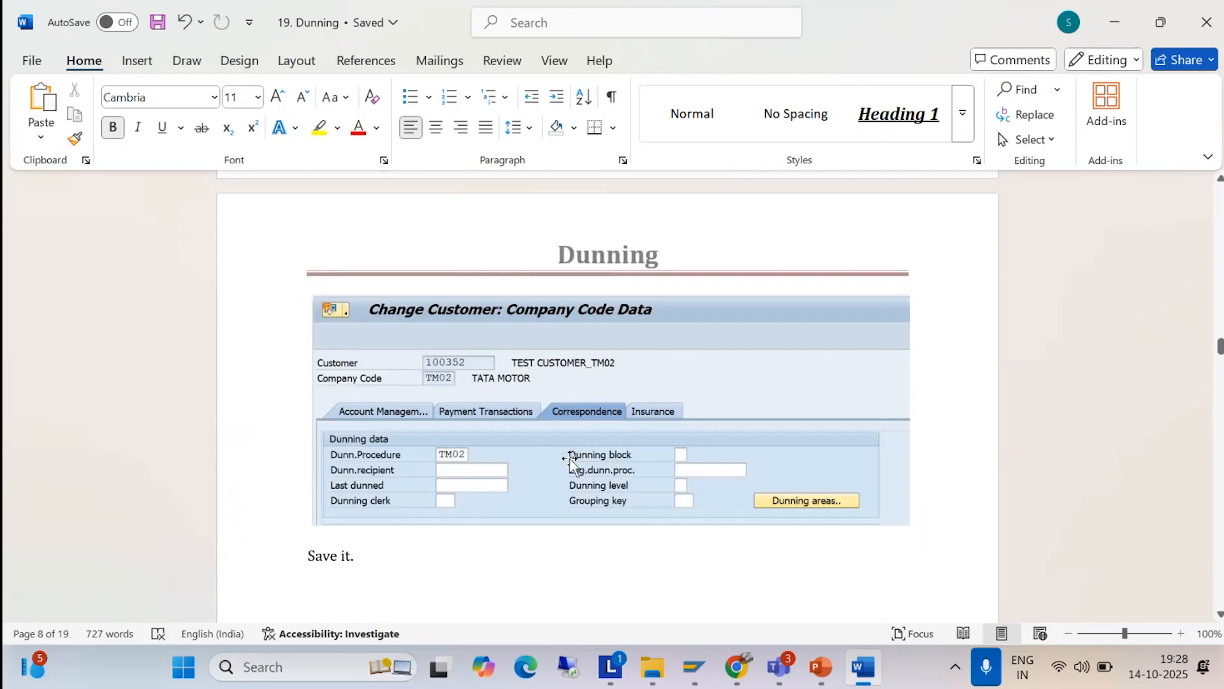
scroll(568, 459, "down", 5)
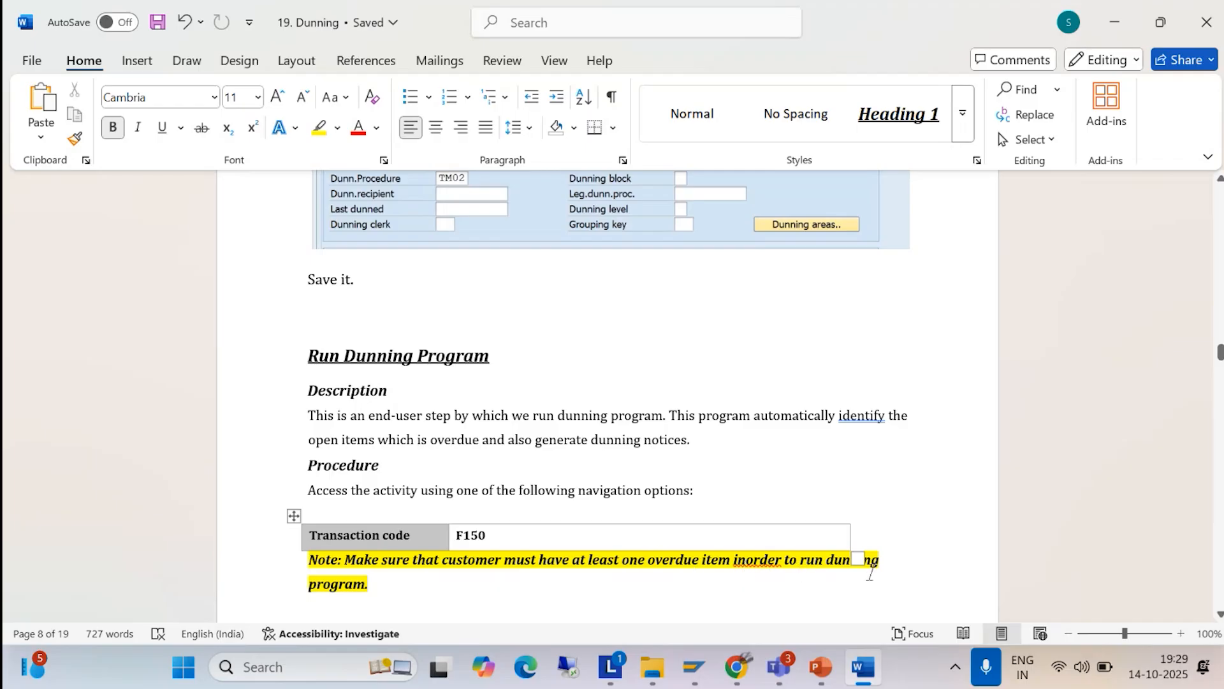
scroll(853, 578, "down", 3)
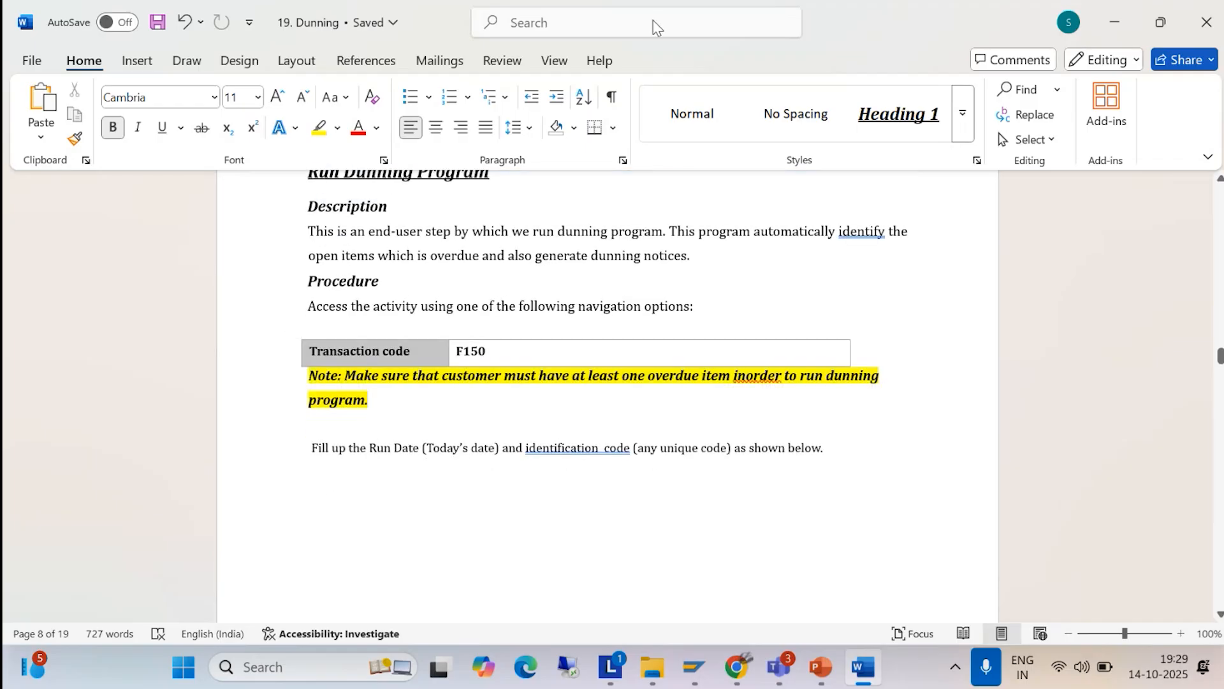
- Return to the SAP business partner session and start the Customer Line Item Display transaction in place of it
mouse_move(694, 666)
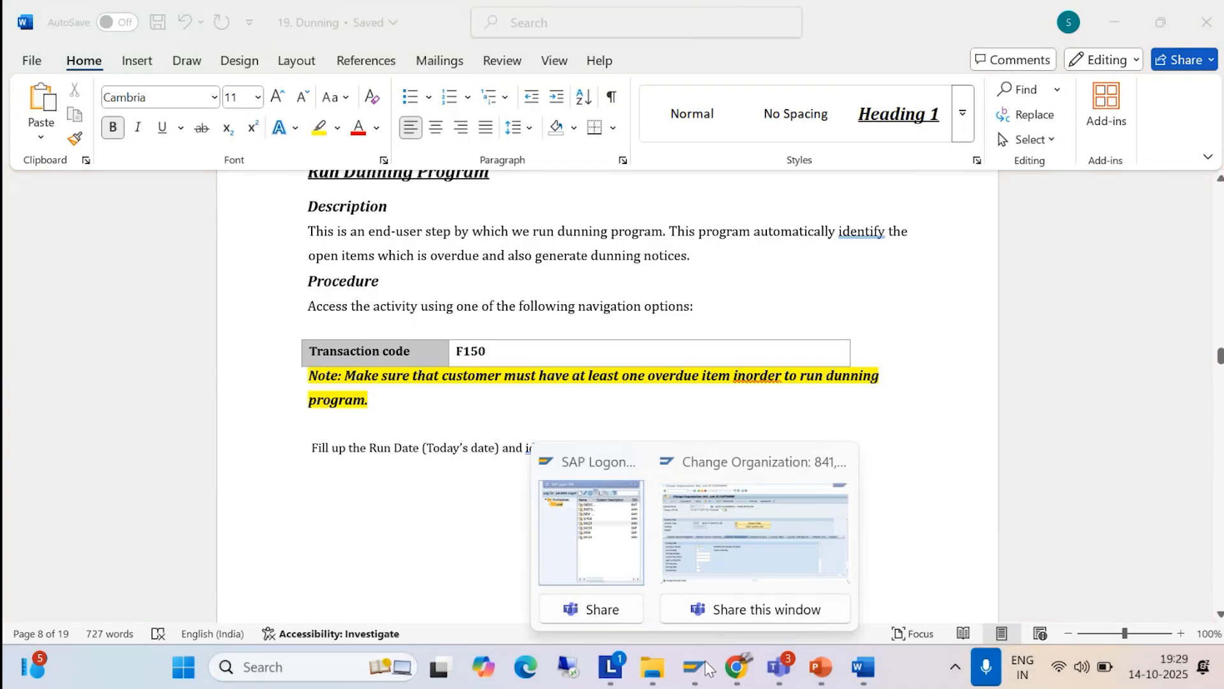
left_click(737, 531)
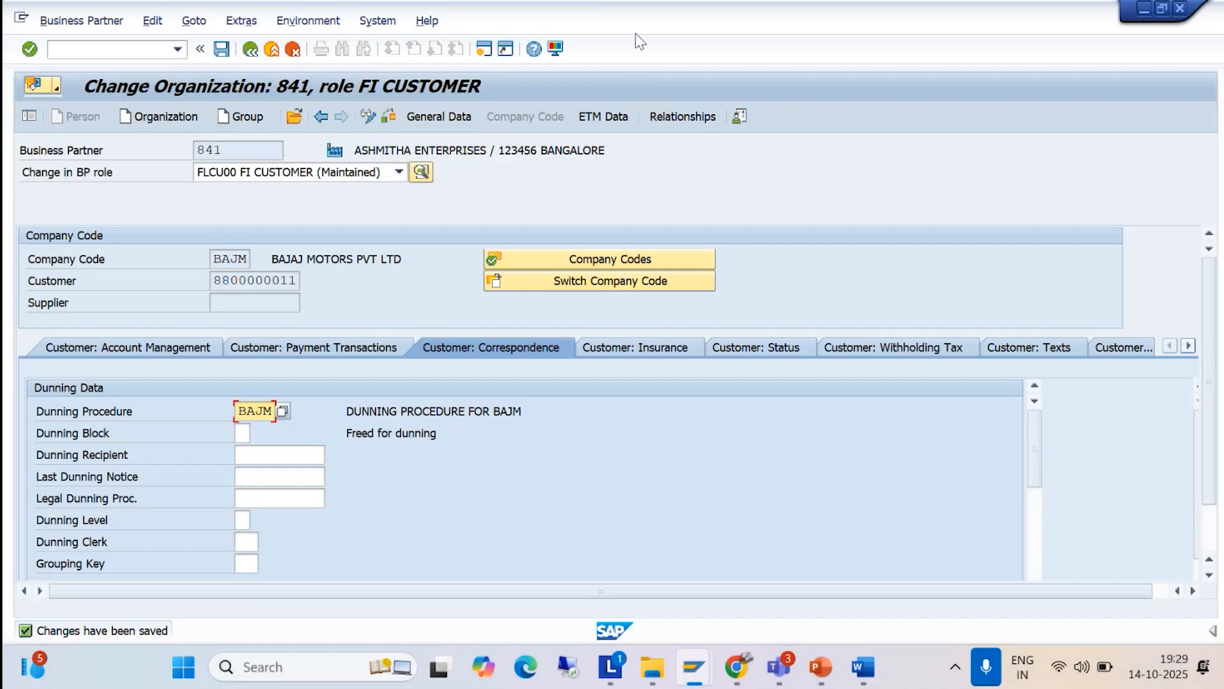
left_click(484, 49)
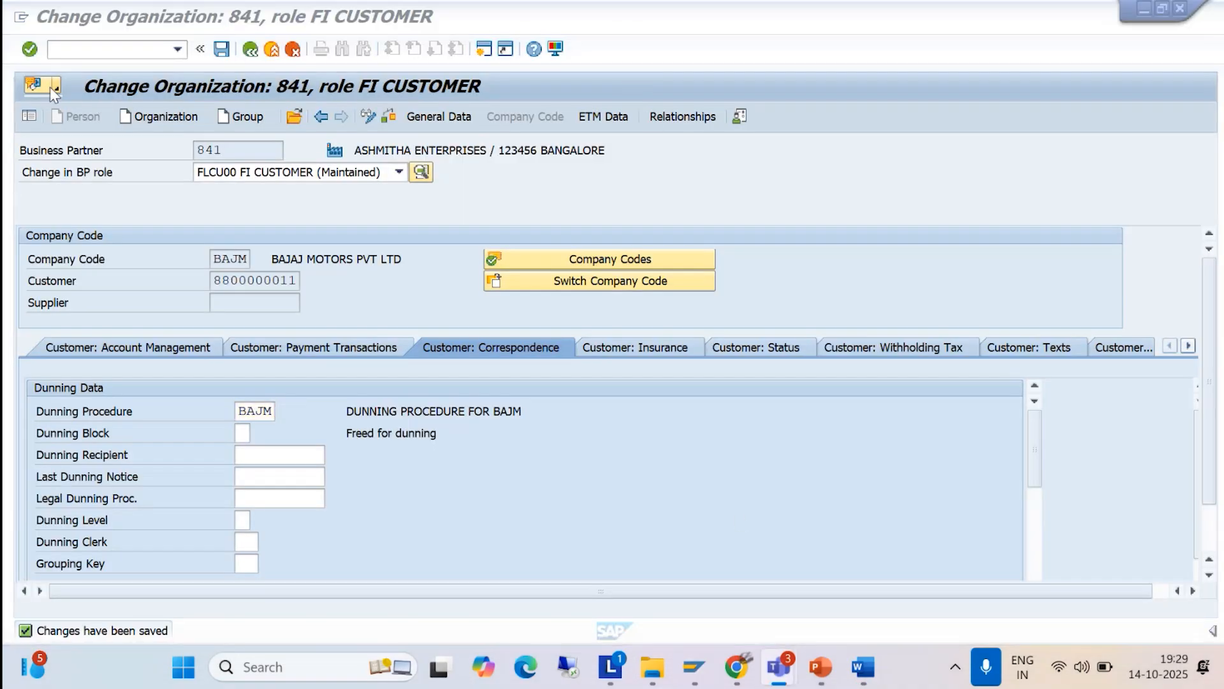
left_click(78, 49)
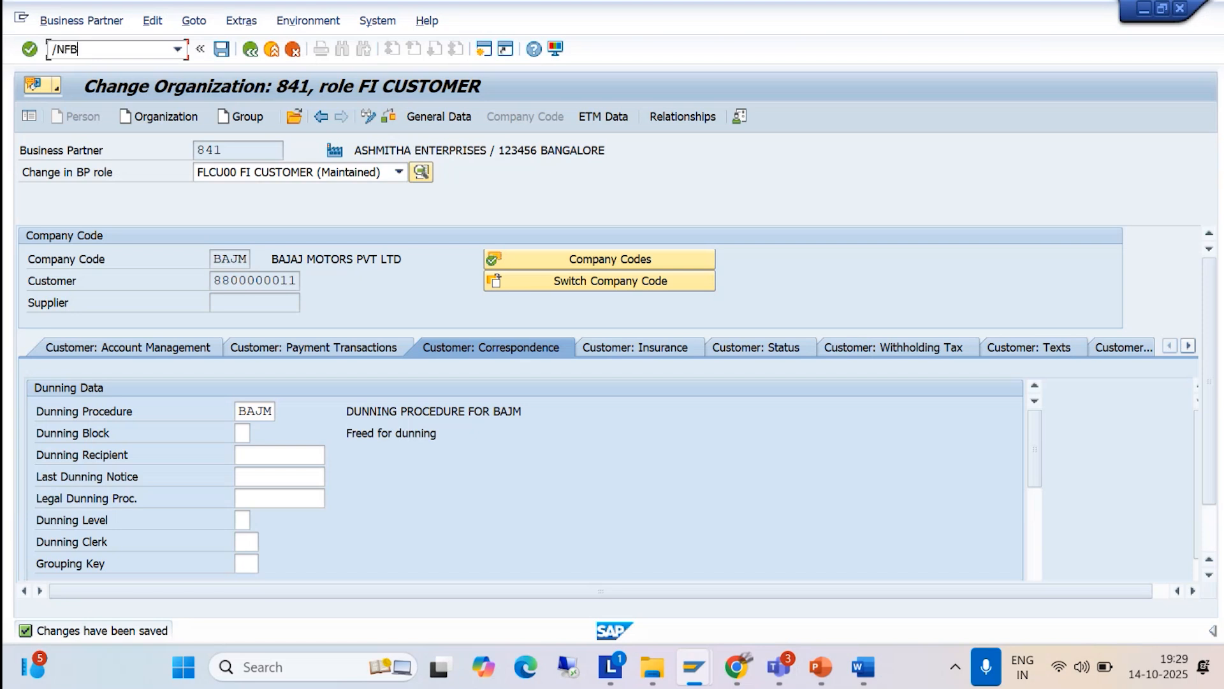
key("Return")
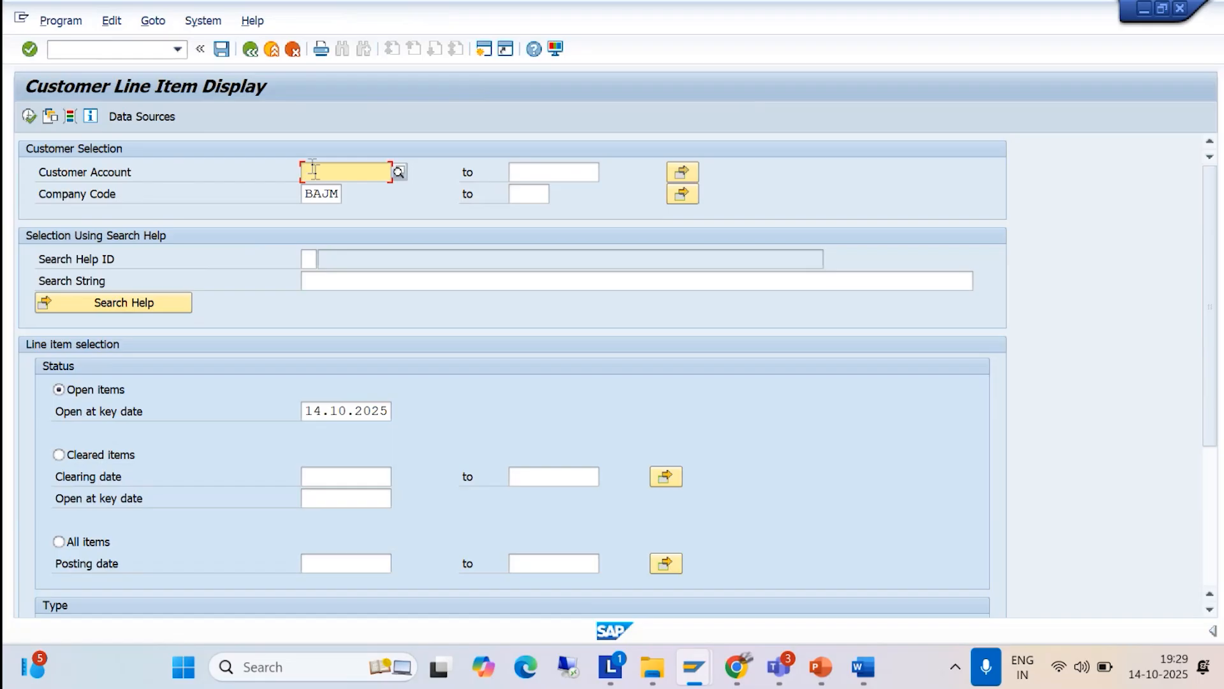
- Look up ASHMITHA ENTERPRISES as the customer account in company code BAJM and run the display for open items at 14.10.2025
left_click(399, 172)
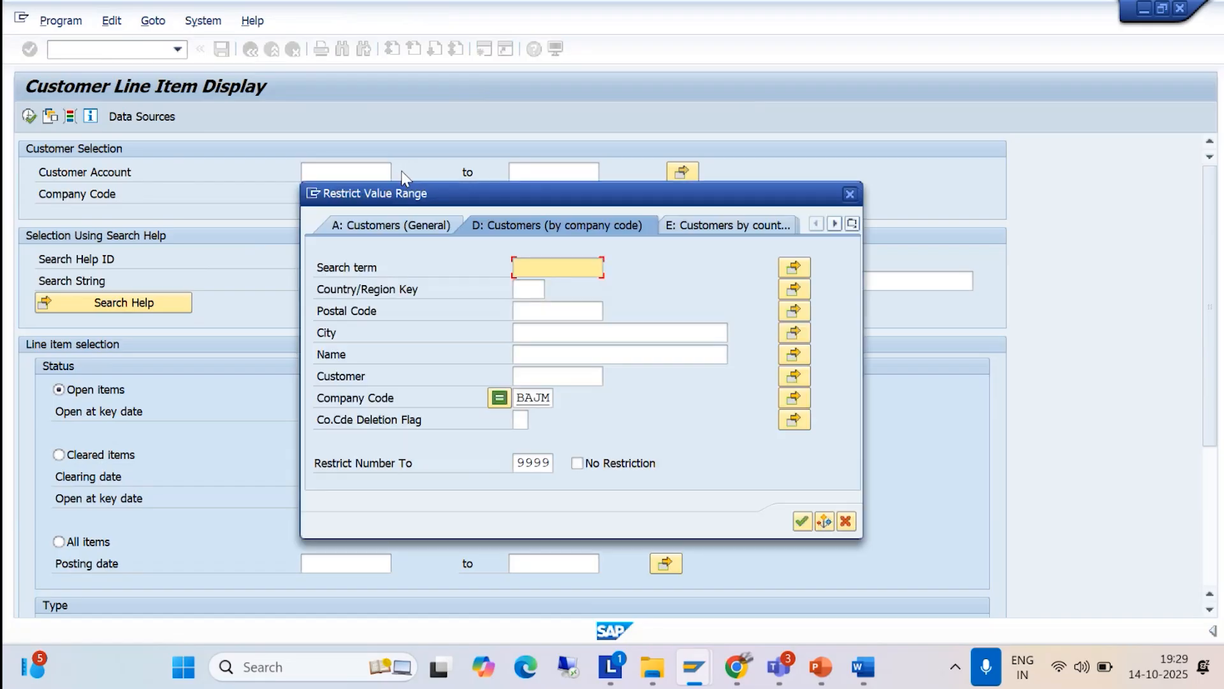
left_click(801, 521)
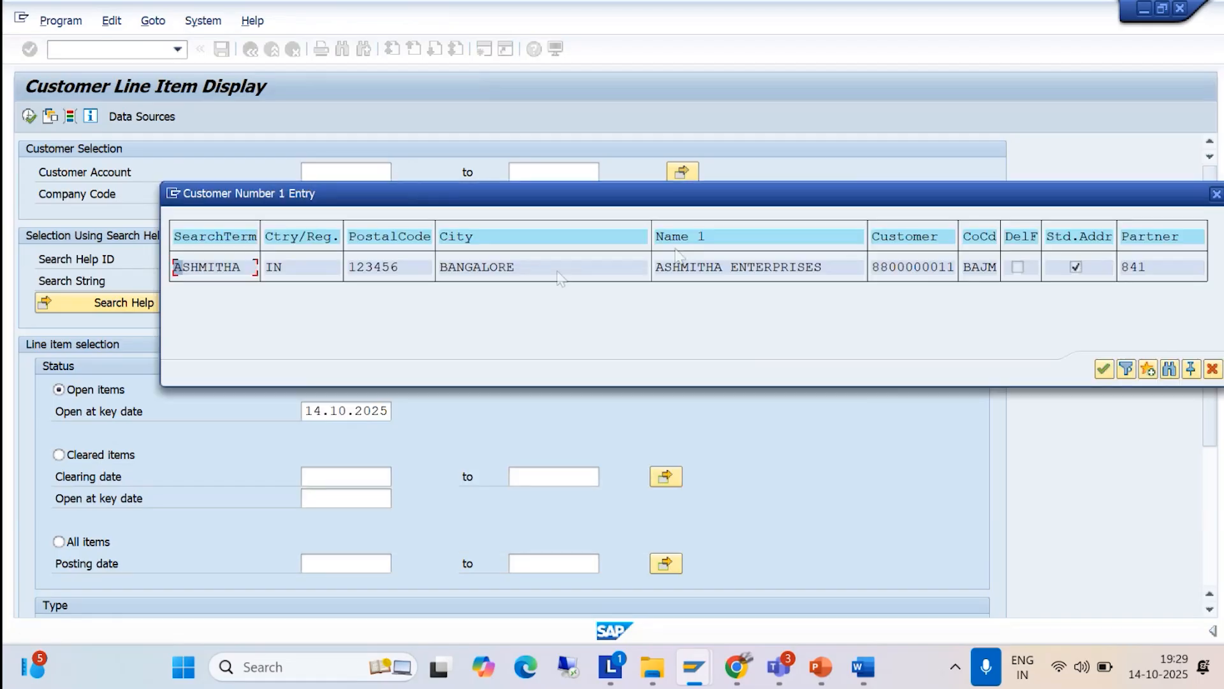
left_click(1105, 370)
left_click(28, 117)
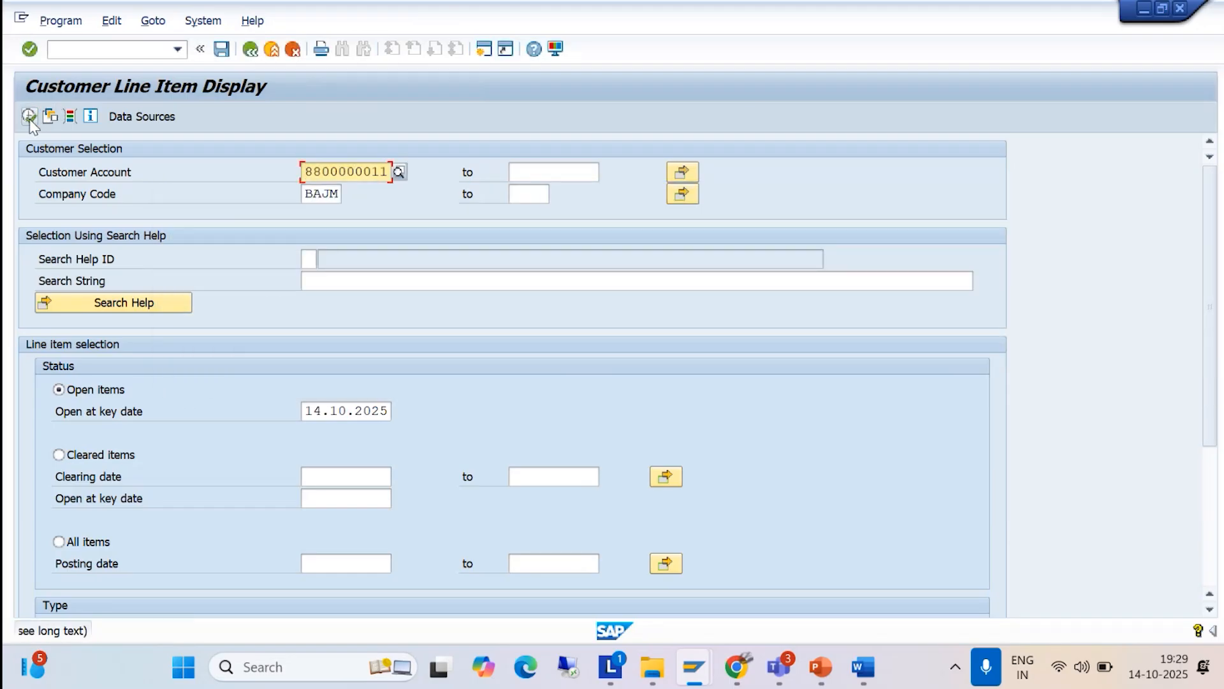
- Display all line items of ASHMITHA ENTERPRISES and return to the SAP Easy Access screen
left_click(59, 542)
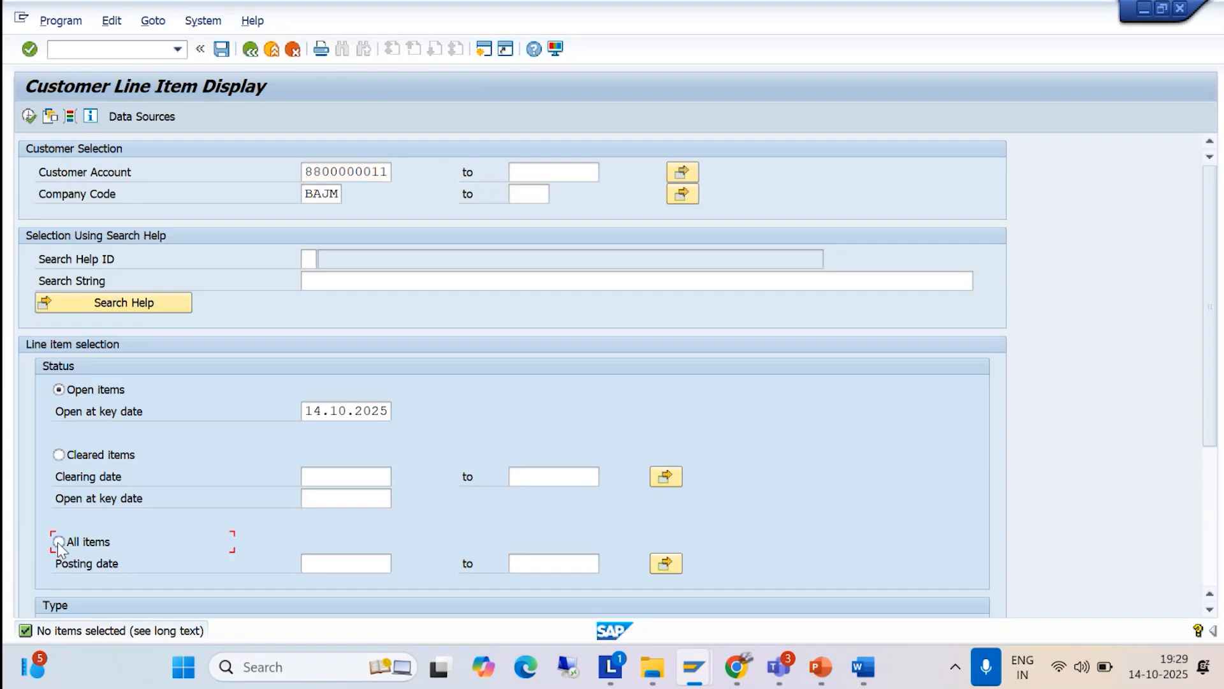
left_click(28, 117)
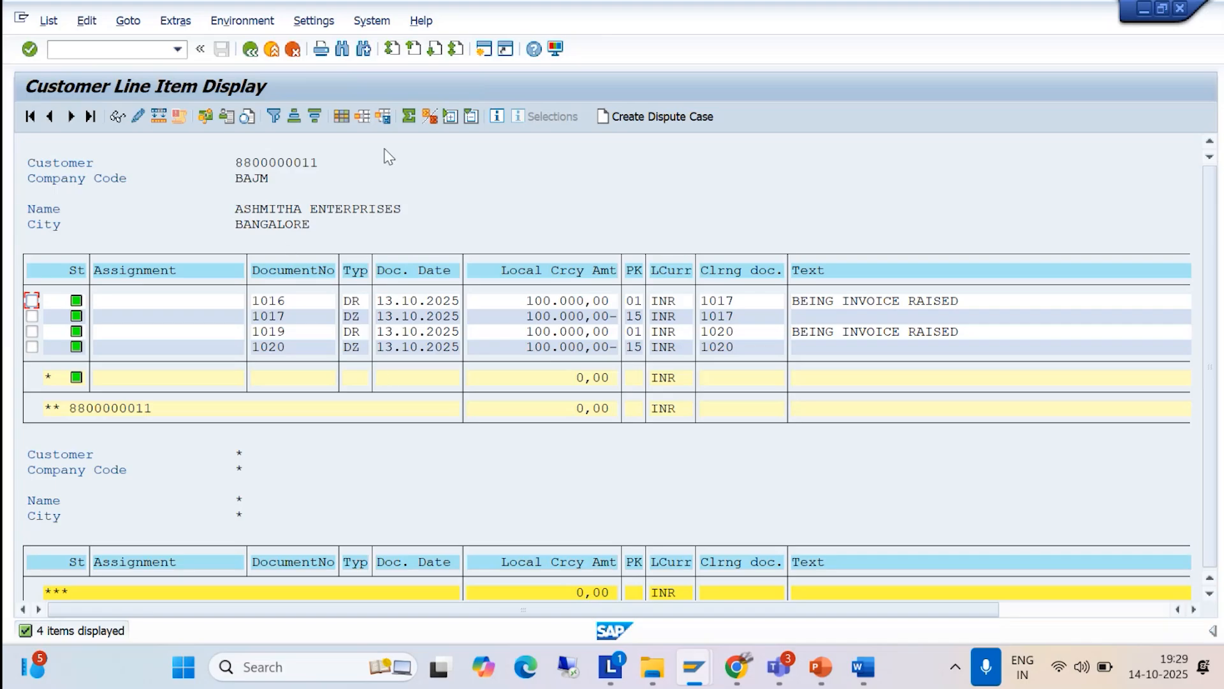
left_click(249, 51)
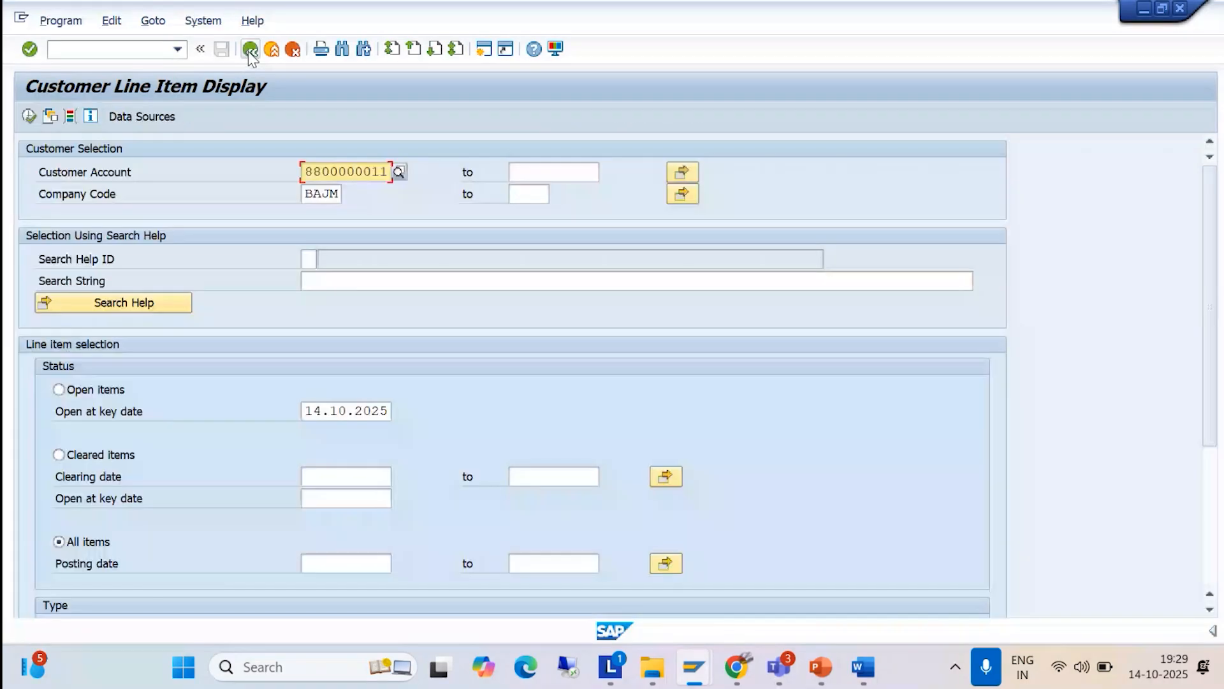
left_click(250, 51)
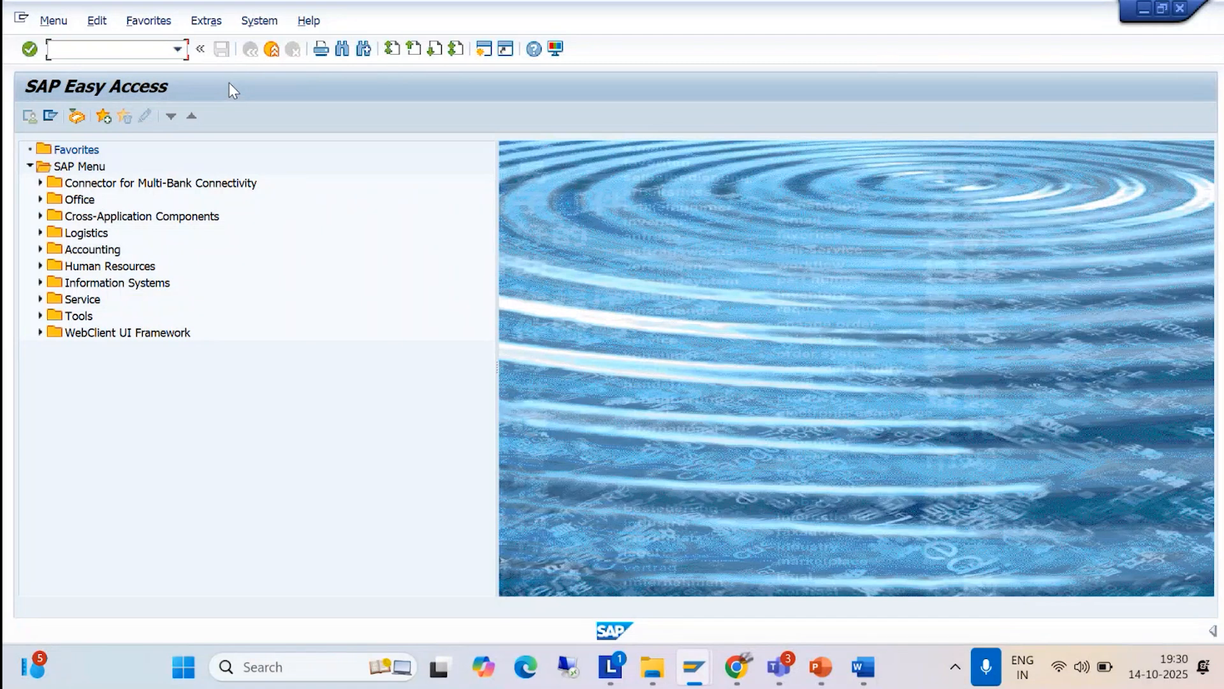
- Open customer invoice entry with transaction FB70 and select ASHMITHA ENTERPRISES in company code BAJM as the customer
type("/NFB70")
key("Return")
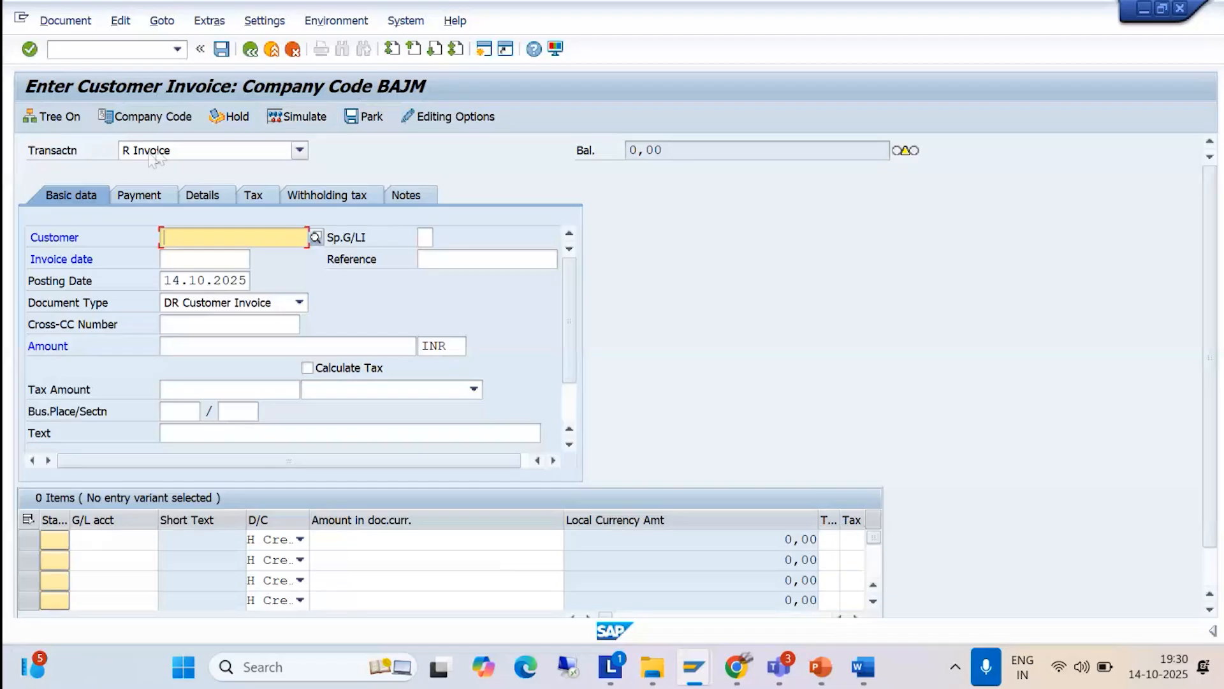
left_click(316, 237)
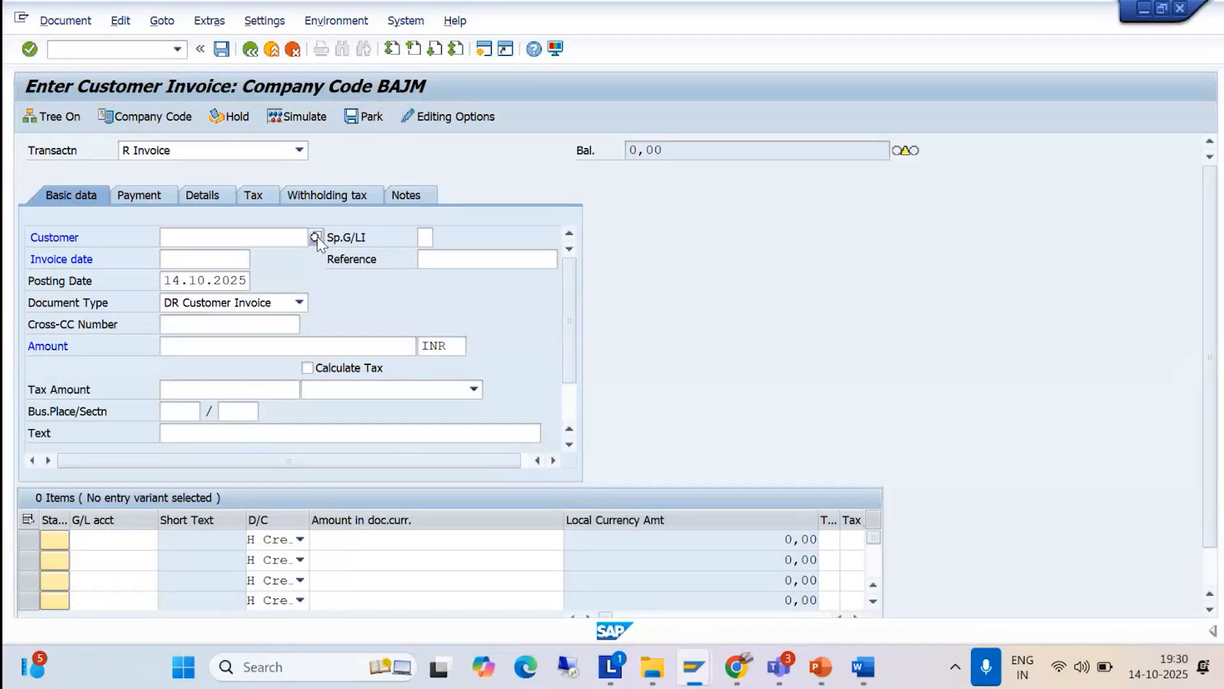
left_click(661, 608)
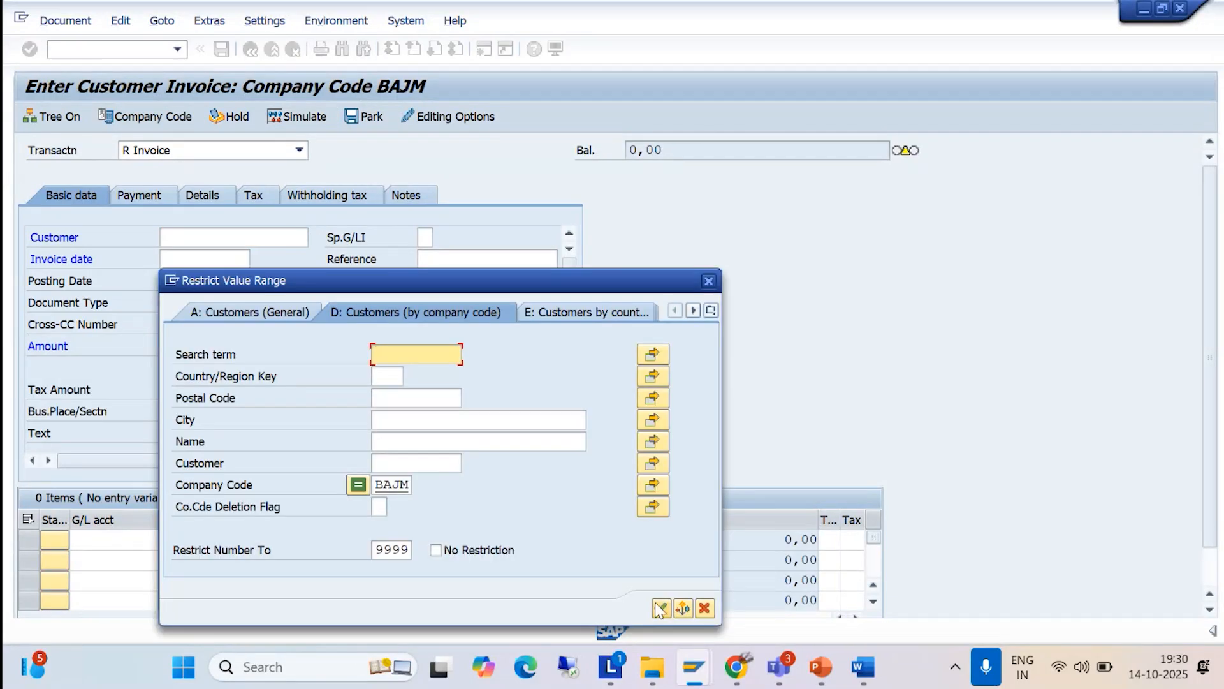
left_click(699, 356)
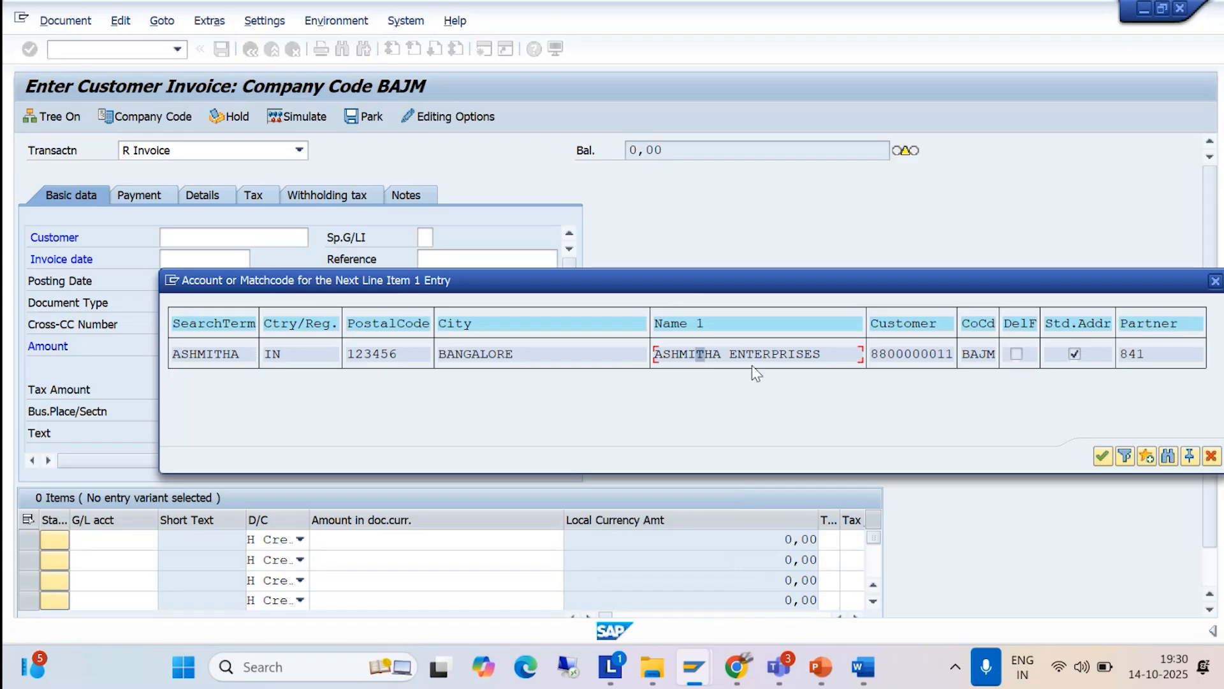
left_click(1102, 456)
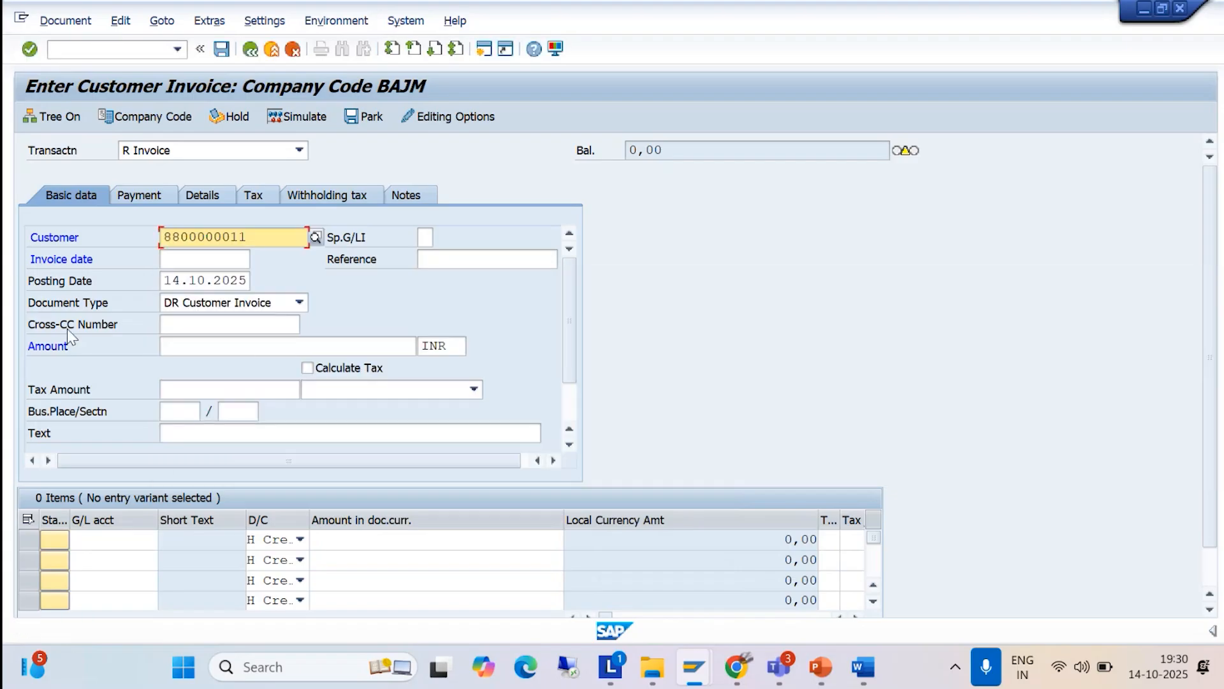
- Set both the invoice date and the posting date of the customer invoice to 14.09.2025
left_click(172, 259)
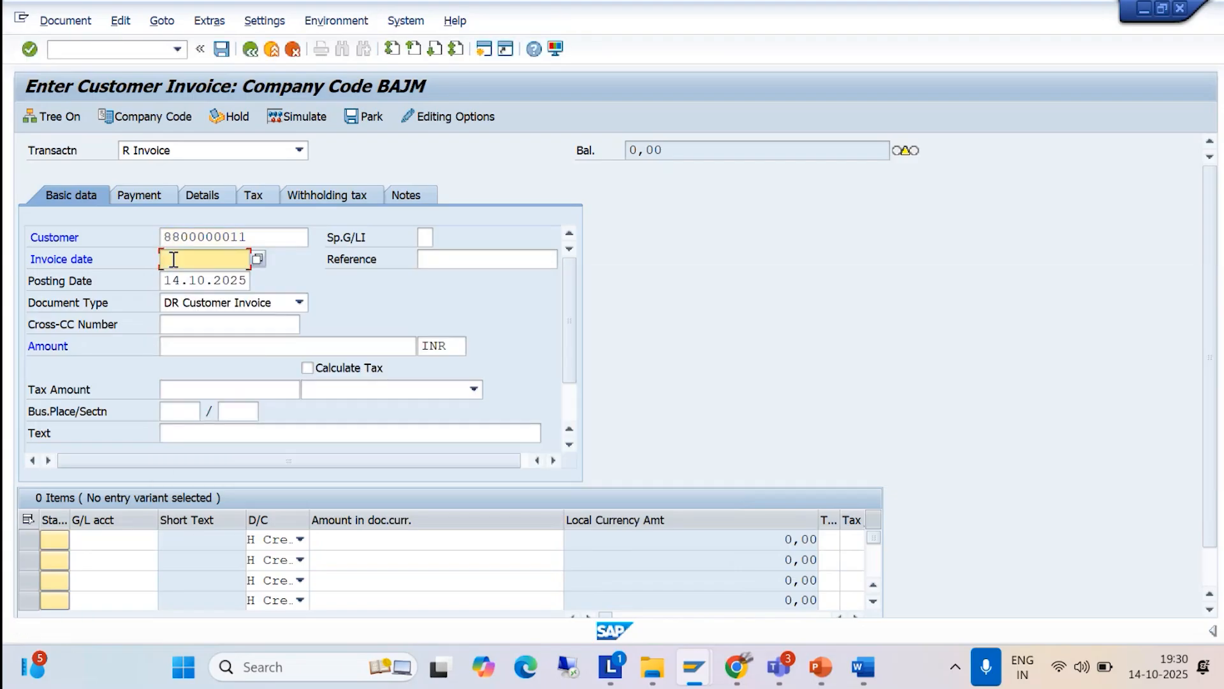
type("14")
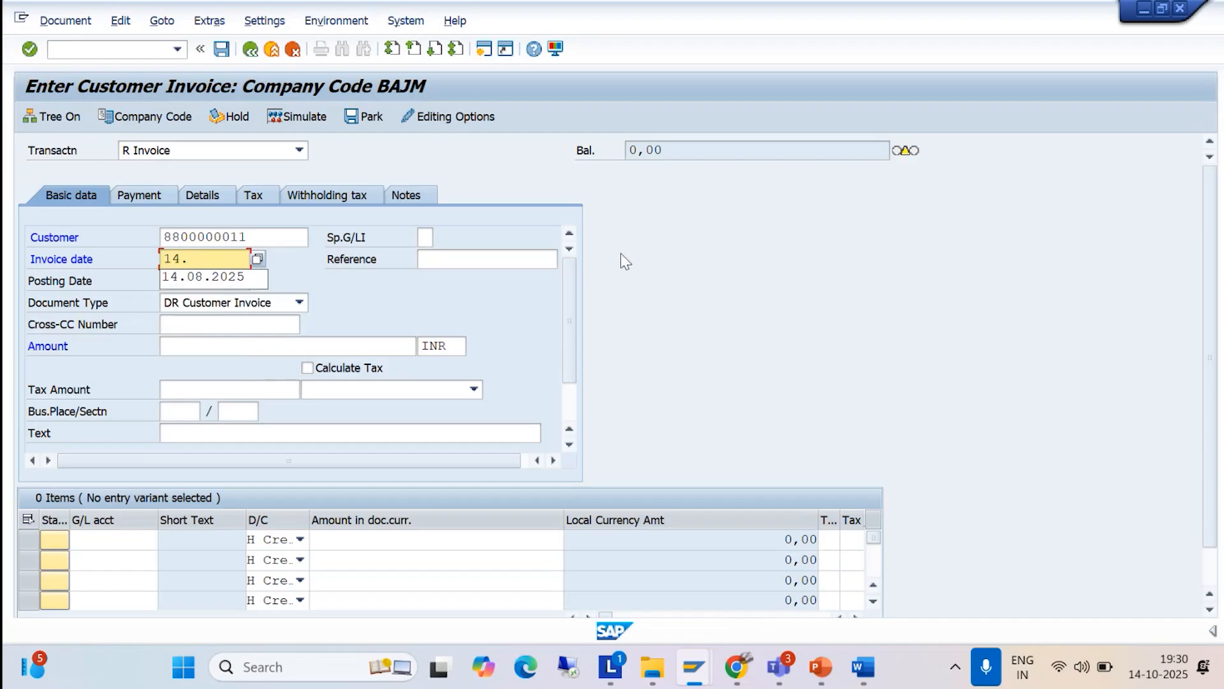
type(".09.")
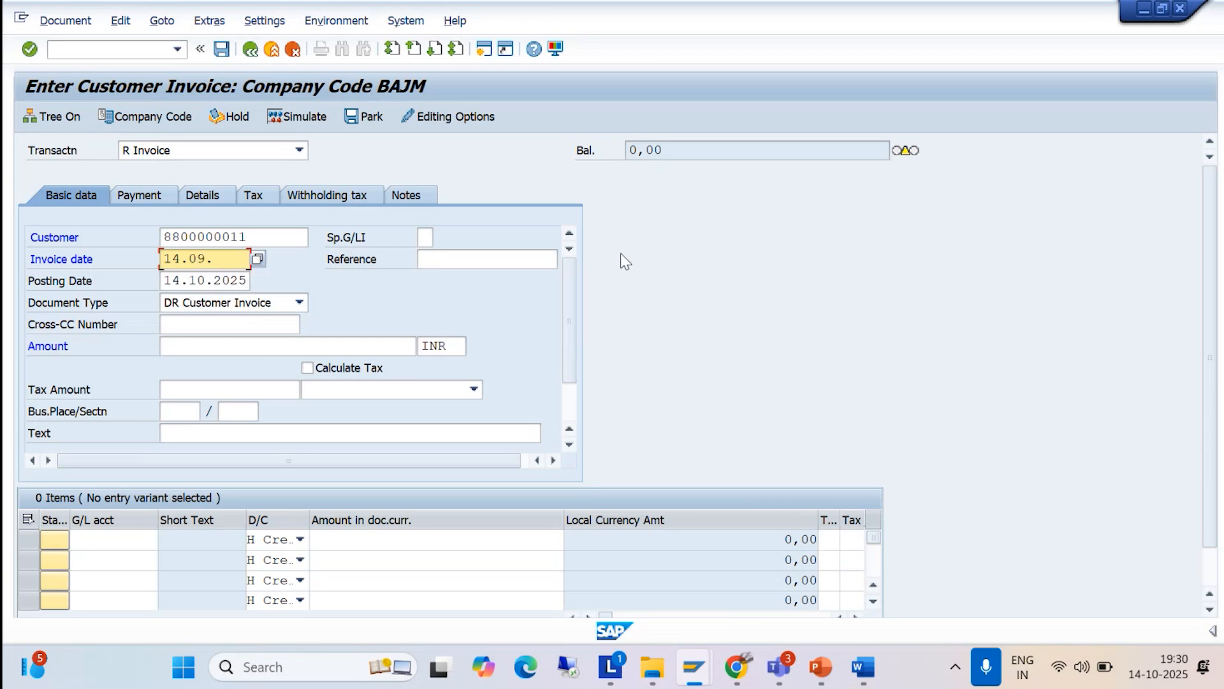
type("2025")
left_click_drag(164, 279, 266, 283)
type("14")
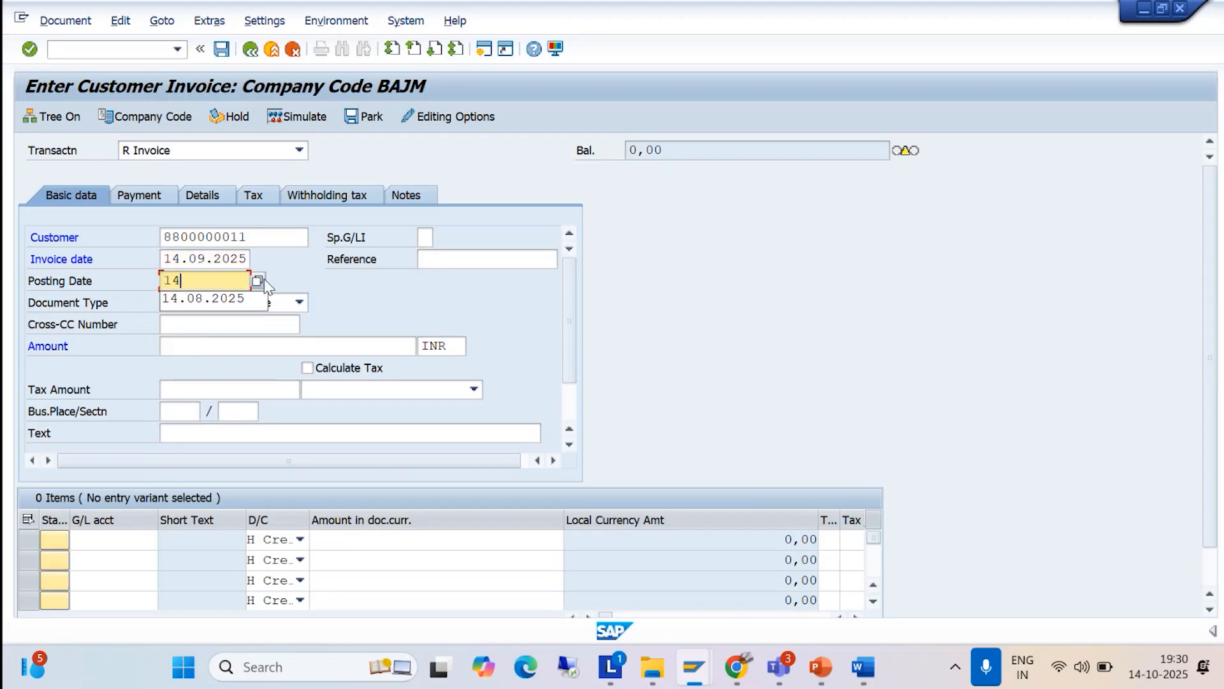
type(".09.2025")
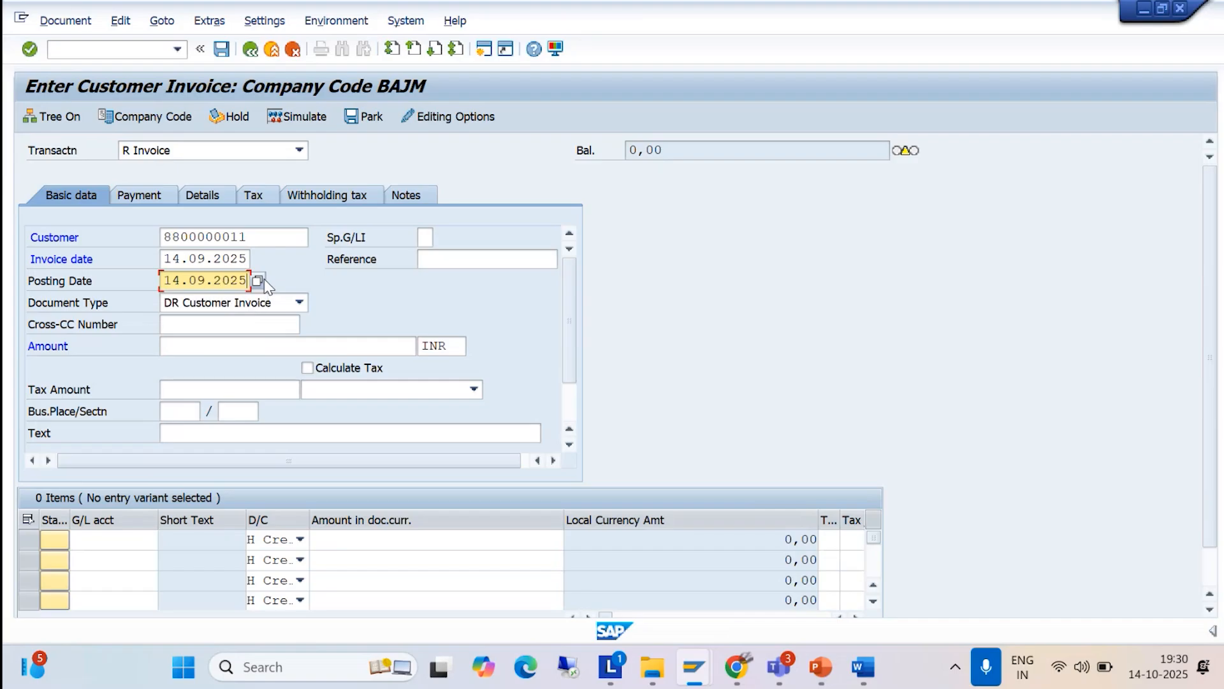
- Enter an invoice amount of 200000 INR and the text BEING INVOICE RAISED
left_click(179, 345)
type("2")
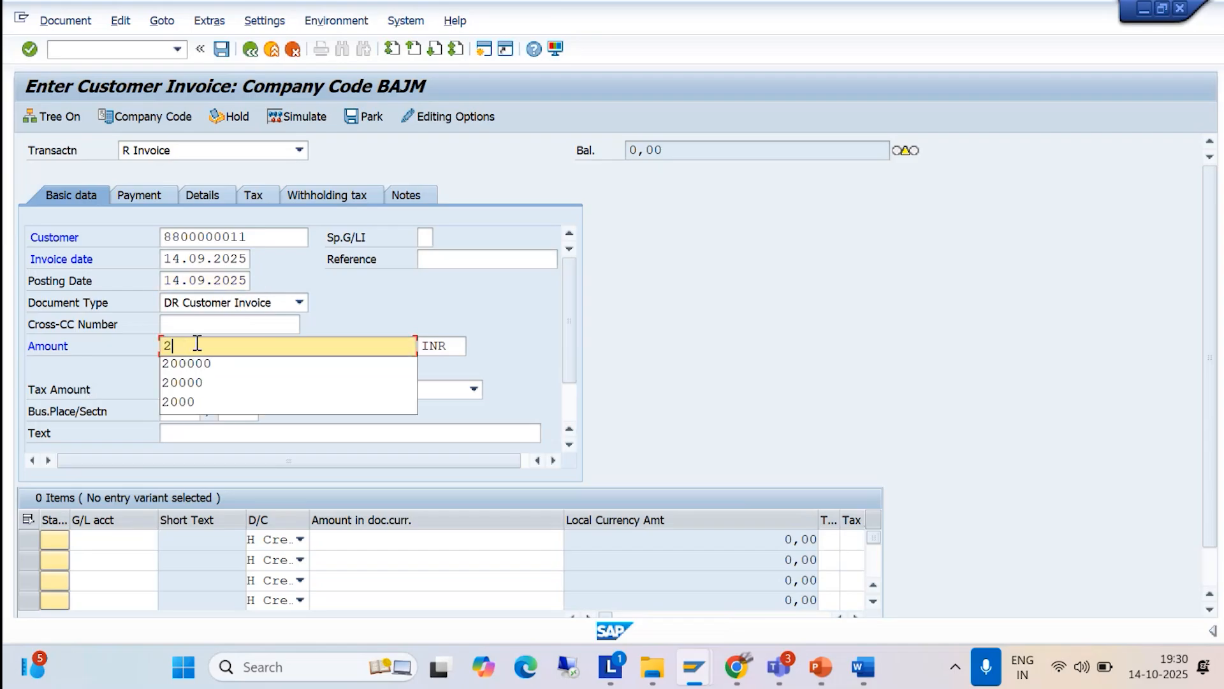
type("00000")
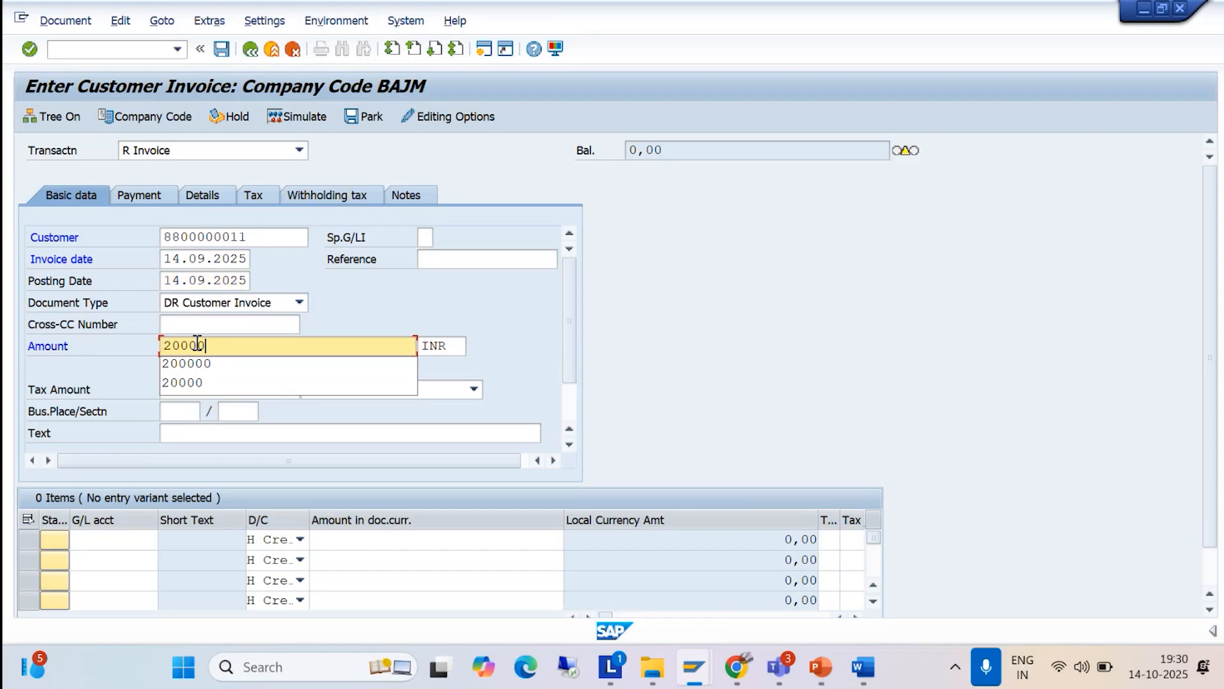
left_click(569, 445)
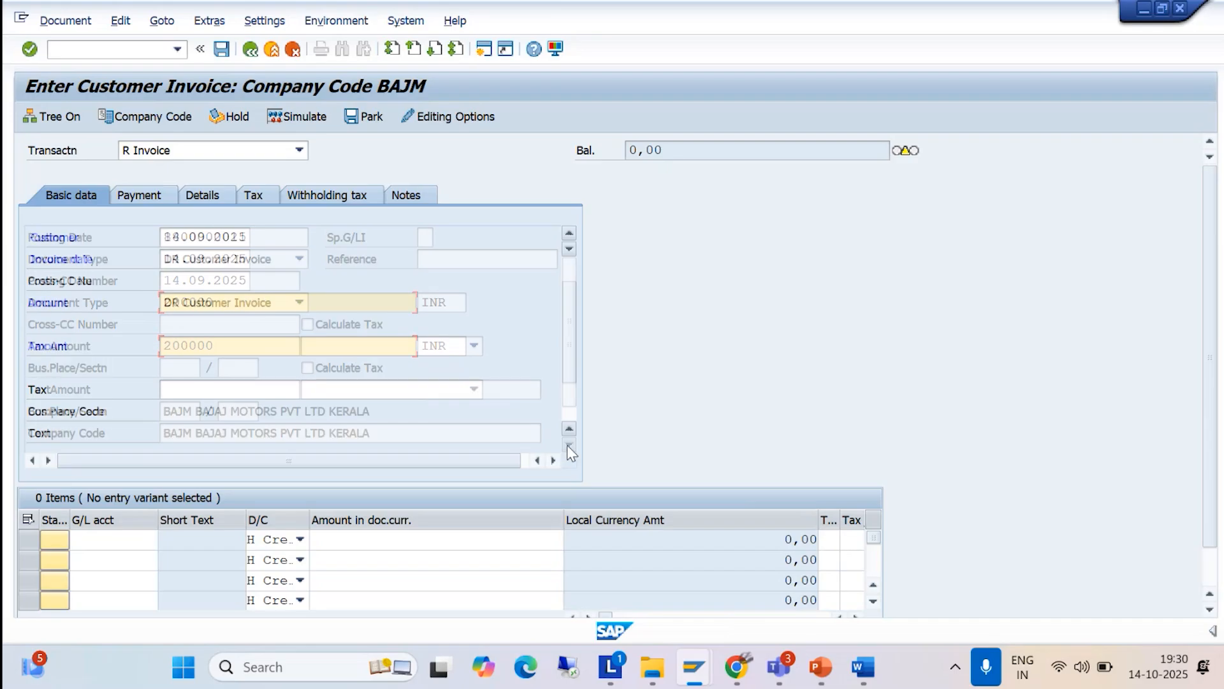
left_click(238, 390)
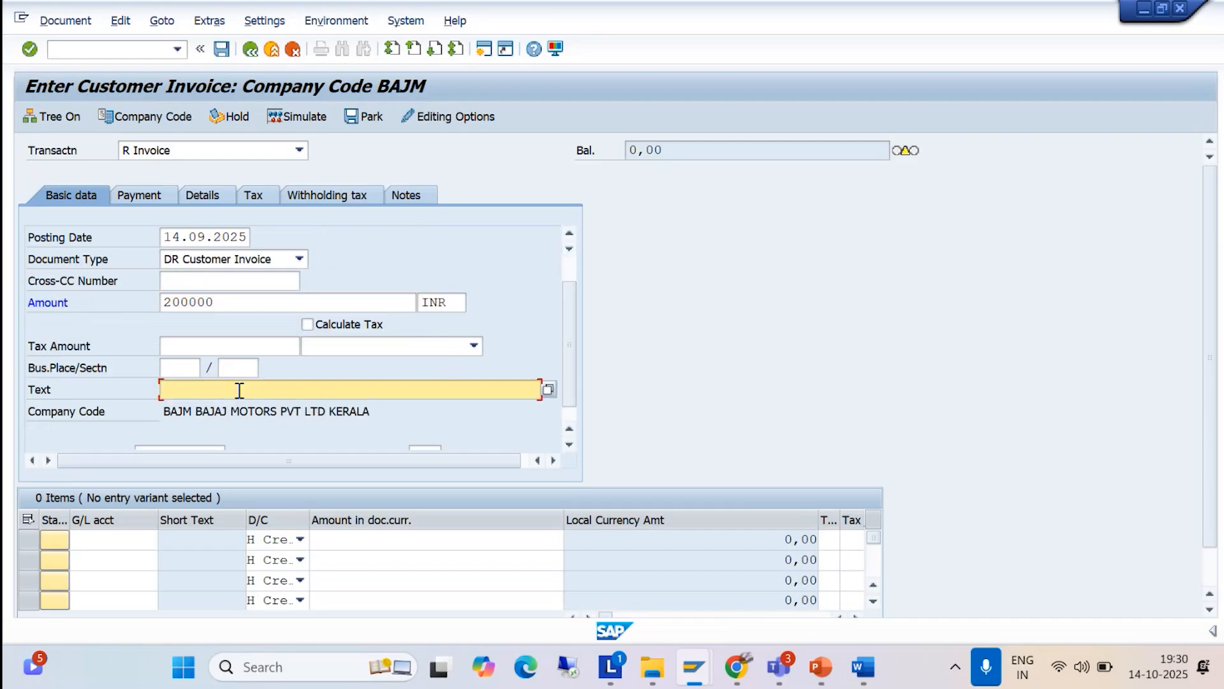
type("BRIN")
key("BackSpace")
type("EING INVOICE RAISE")
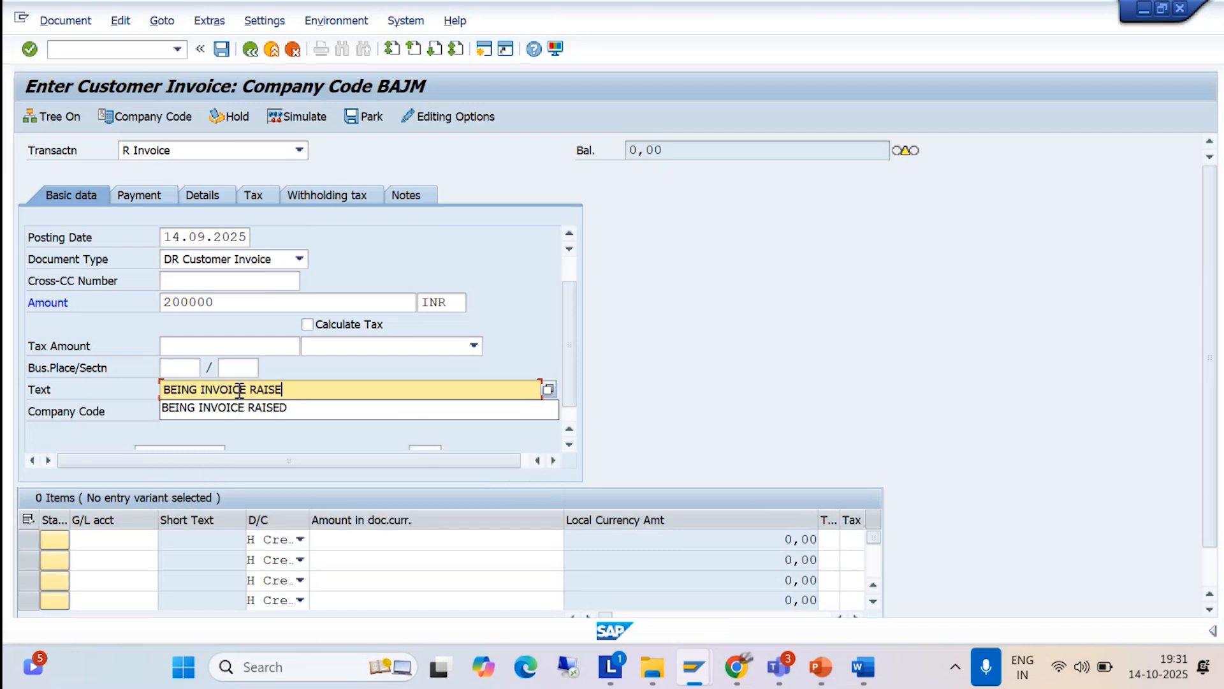
type("D")
- Assign G/L account 4000, SALES REVENUE A/C, to the first line item of the customer invoice
left_click(105, 539)
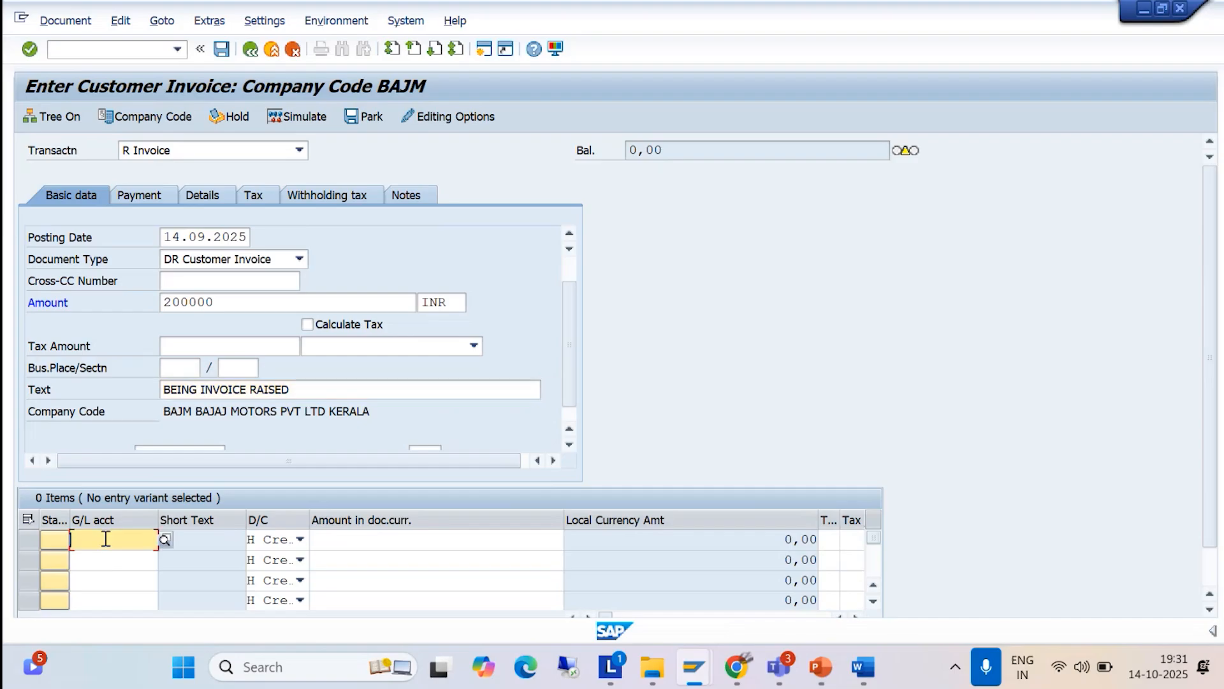
left_click(164, 540)
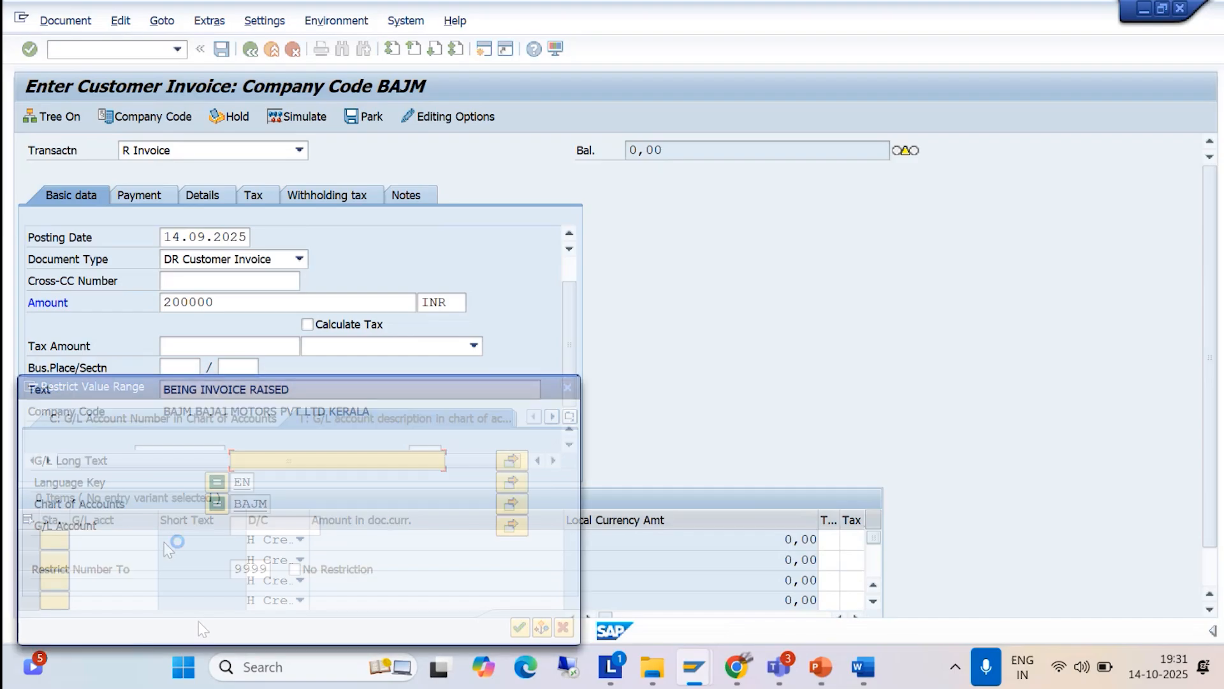
left_click_drag(402, 392, 411, 344)
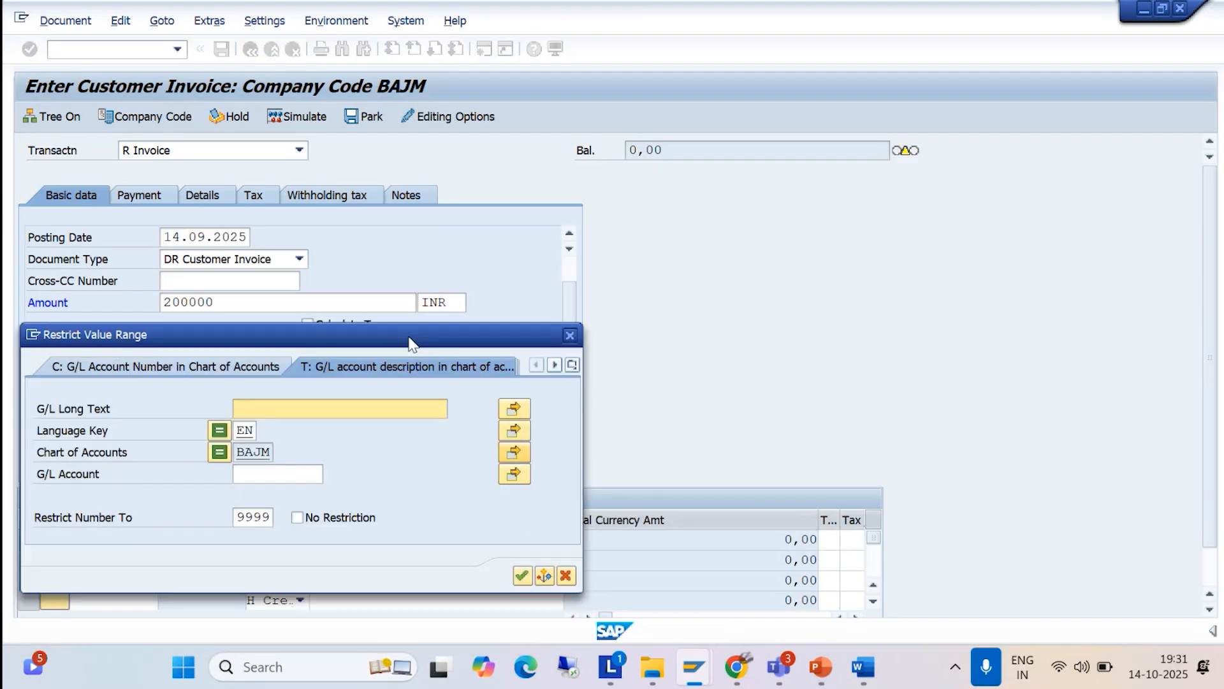
left_click(521, 575)
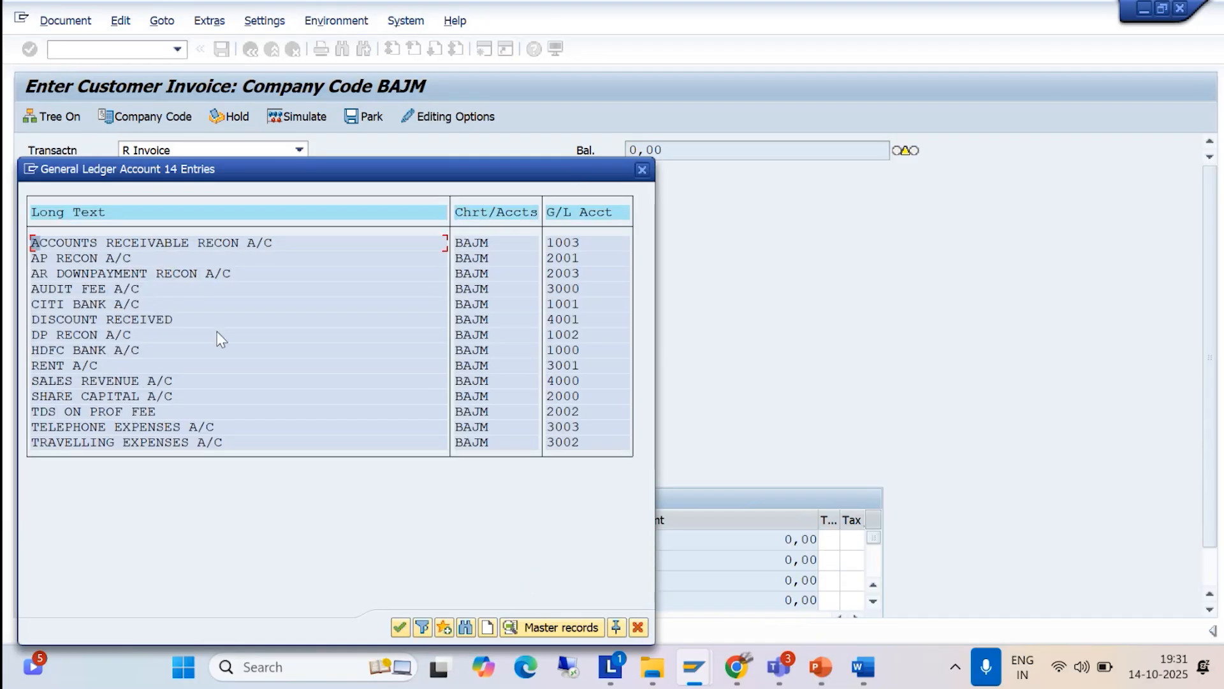
double_click(88, 381)
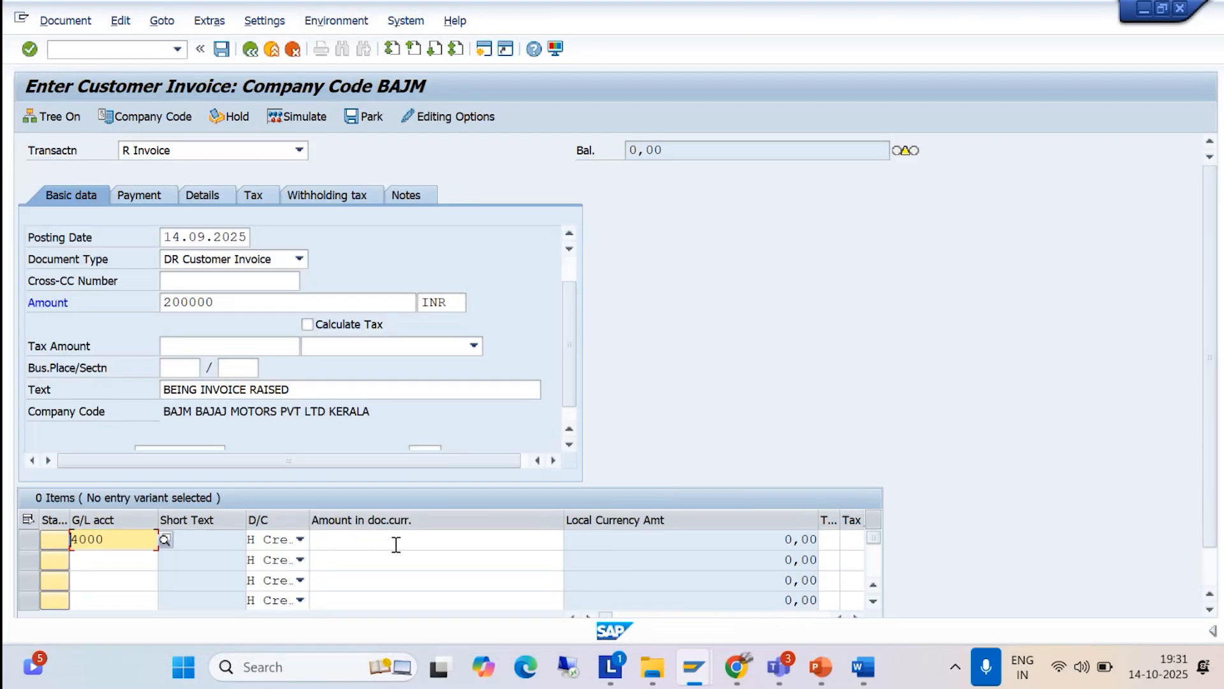
- Copy the invoice amount of 200000 into the document-currency amount of the G/L 4000 line item
left_click_drag(238, 302, 120, 306)
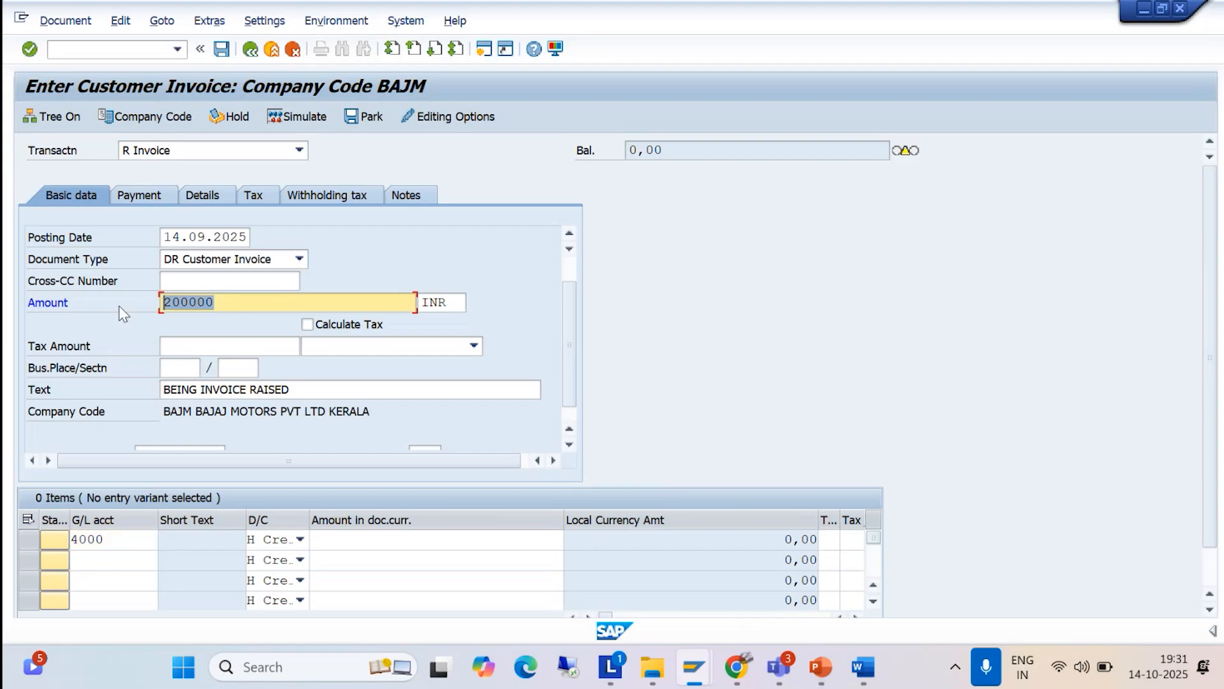
key("ctrl+c")
left_click(333, 537)
key("ctrl+v")
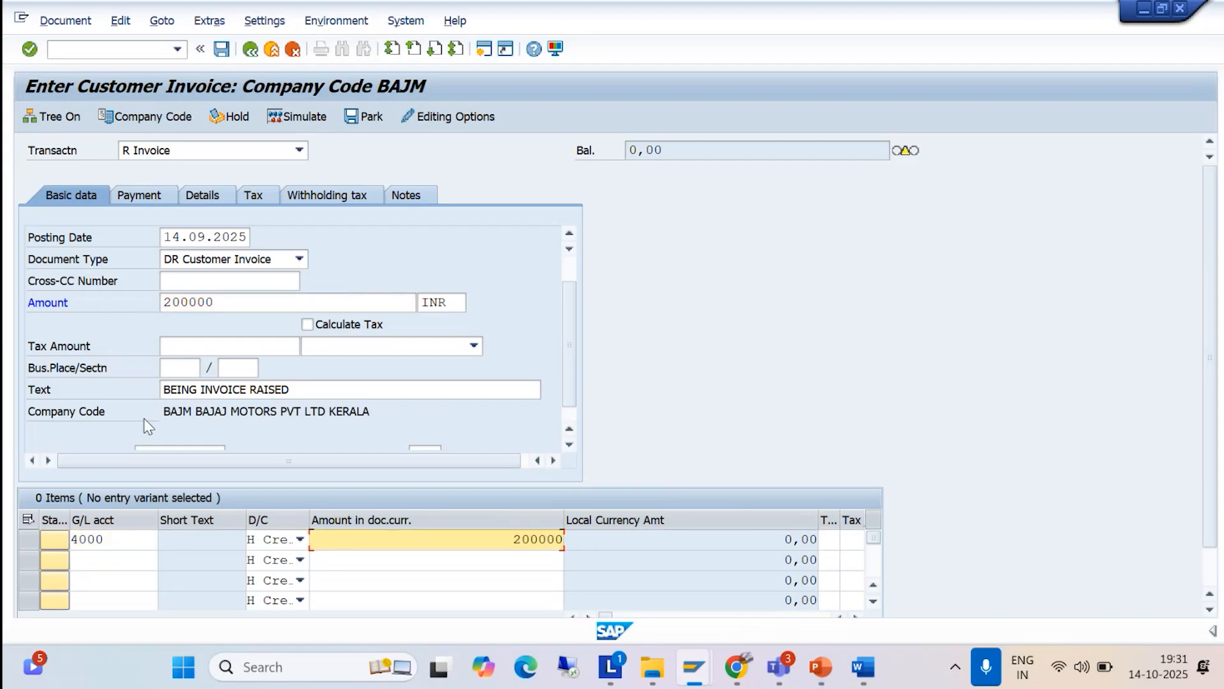
- Copy the header text BEING INVOICE RAISED into the text of the G/L 4000 line item
left_click_drag(299, 391, 156, 387)
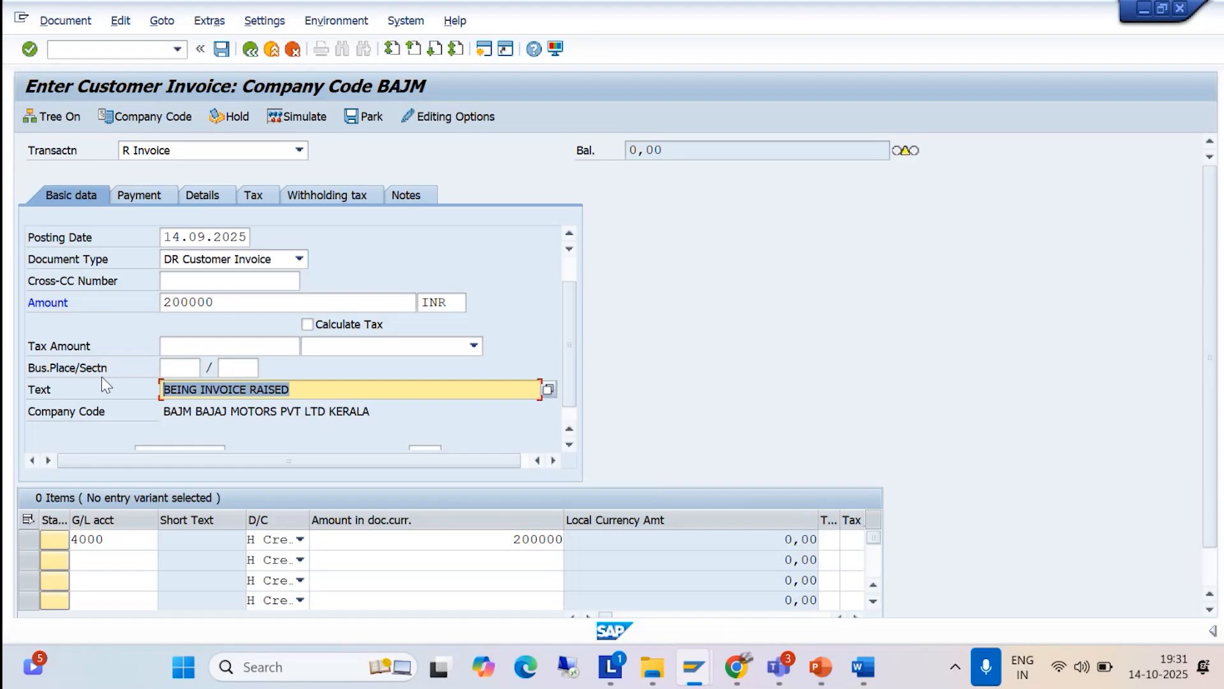
key("ctrl+c")
scroll(1212, 541, "down", 3)
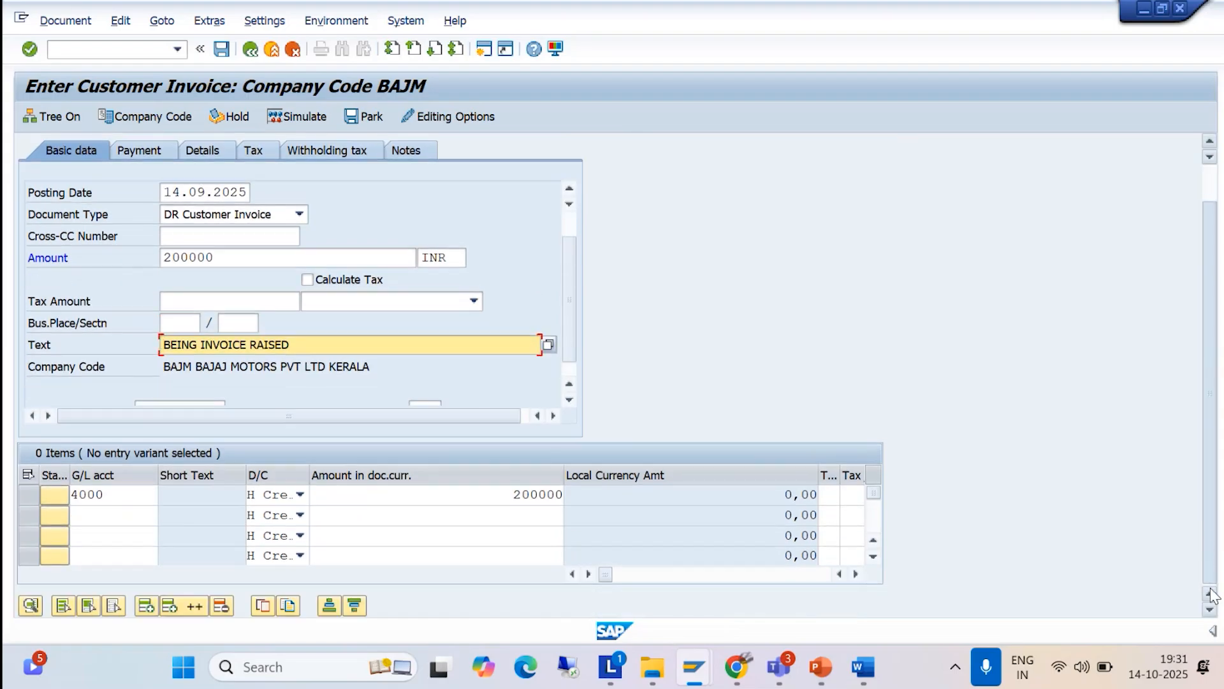
left_click(857, 574)
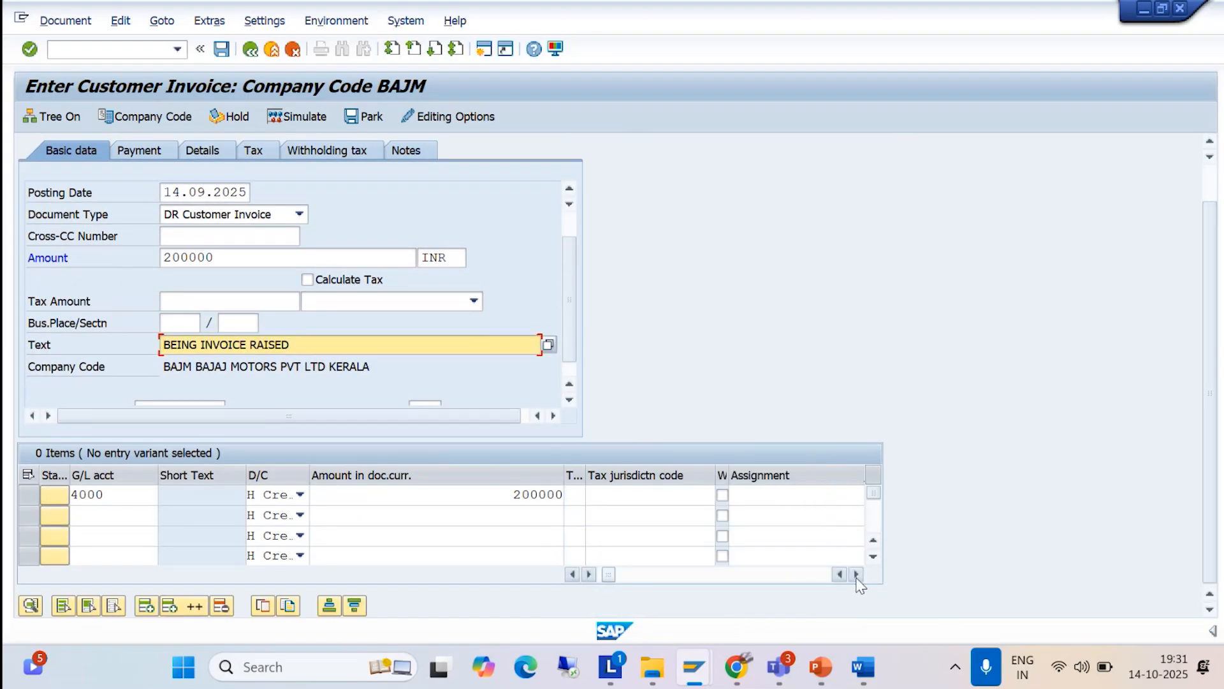
left_click(857, 574)
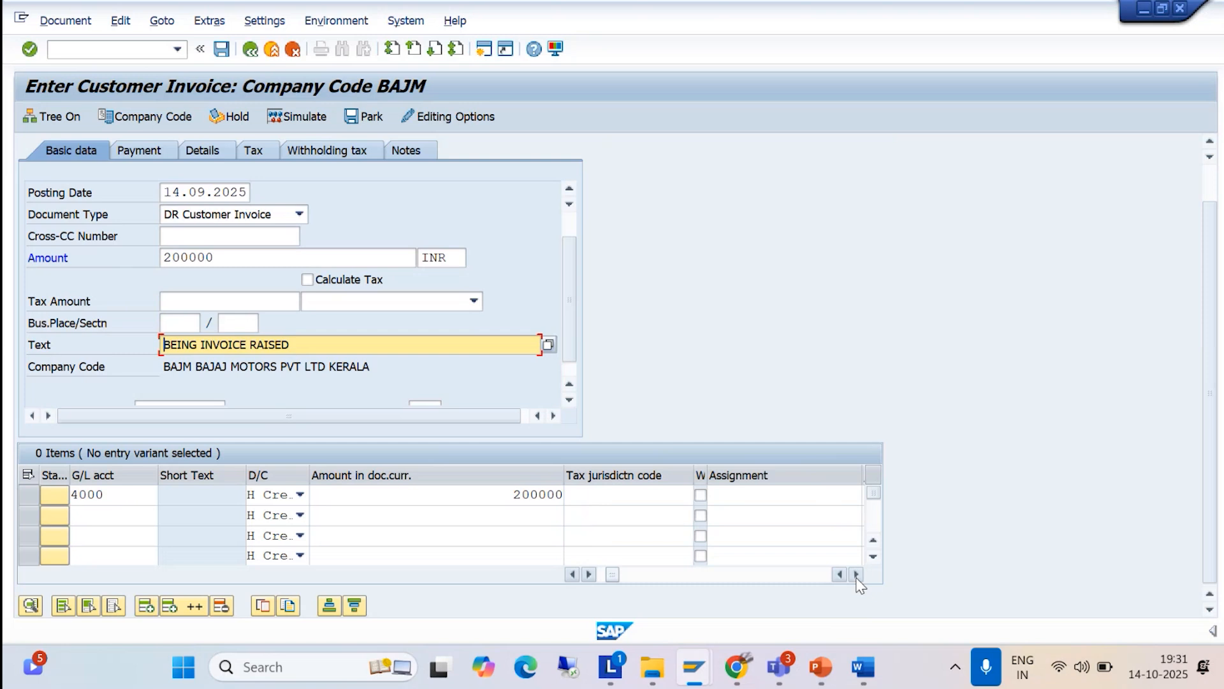
left_click(857, 574)
left_click(858, 574)
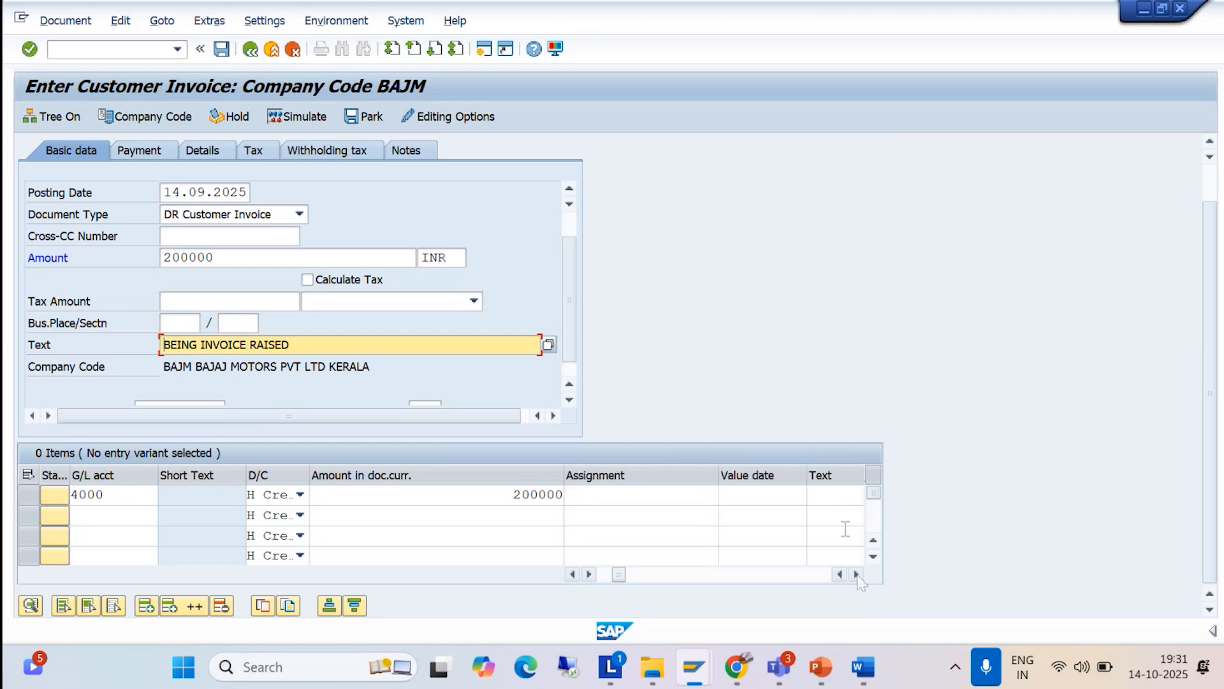
left_click(822, 494)
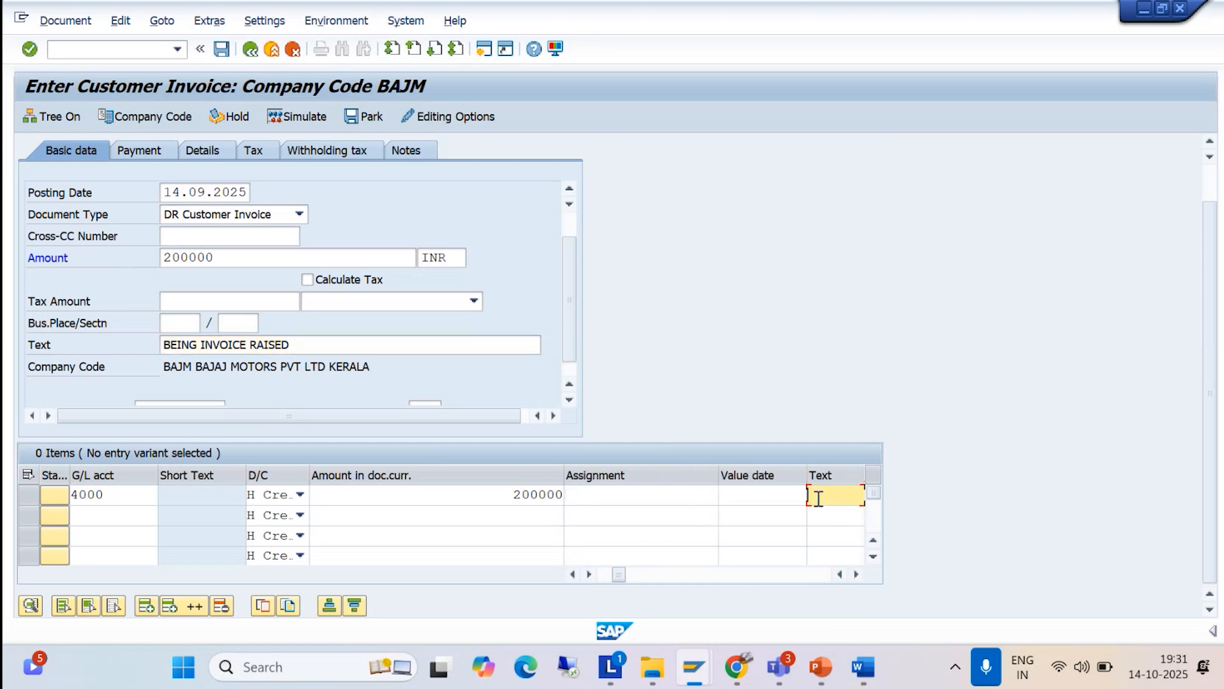
key("ctrl+v")
- Check the completed customer invoice by simulating it, accepting the date warnings, and post the document
key("Return")
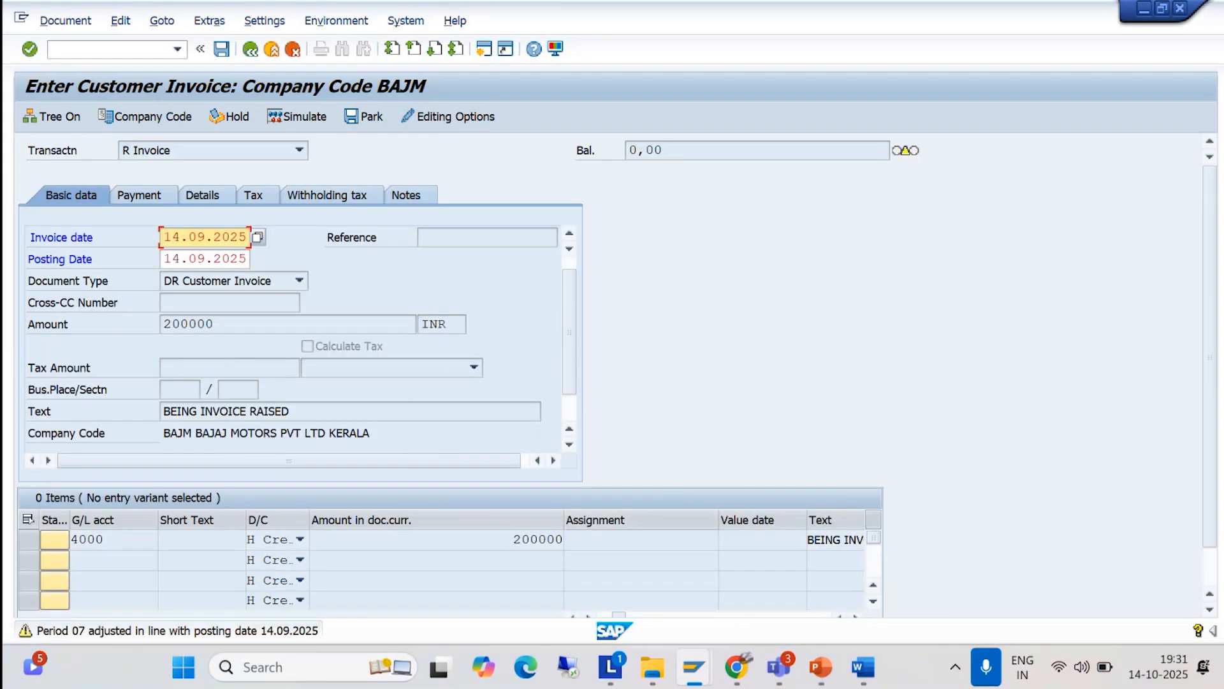
key("Return")
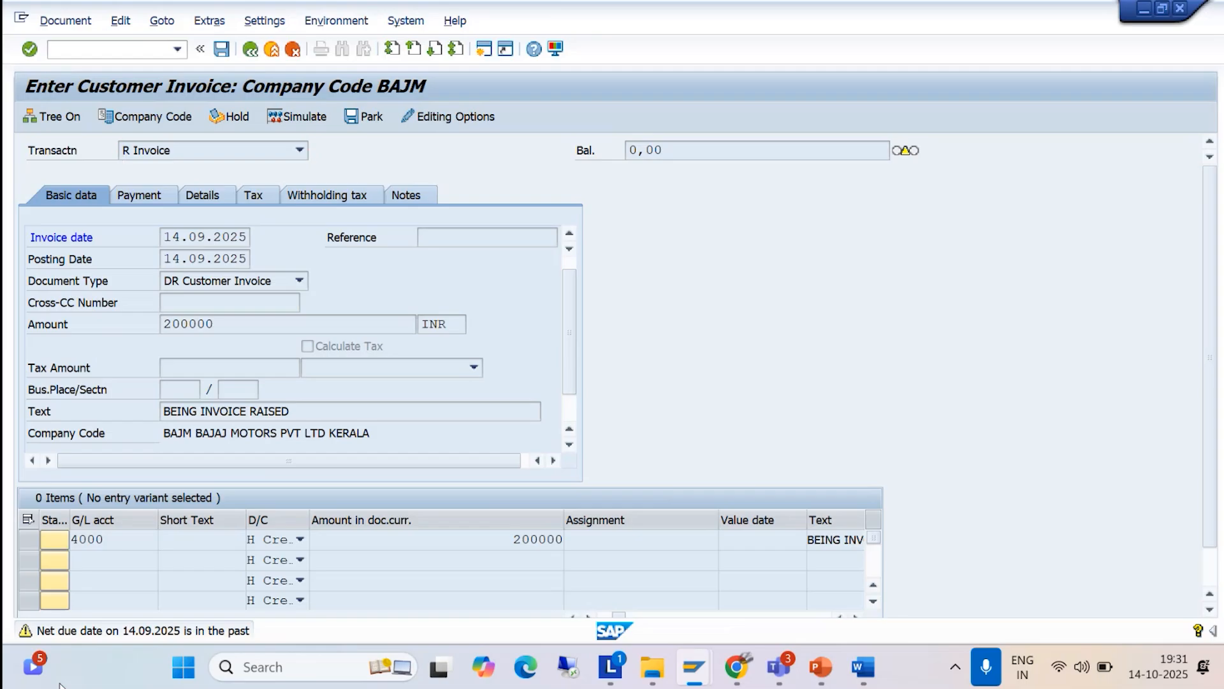
key("Return")
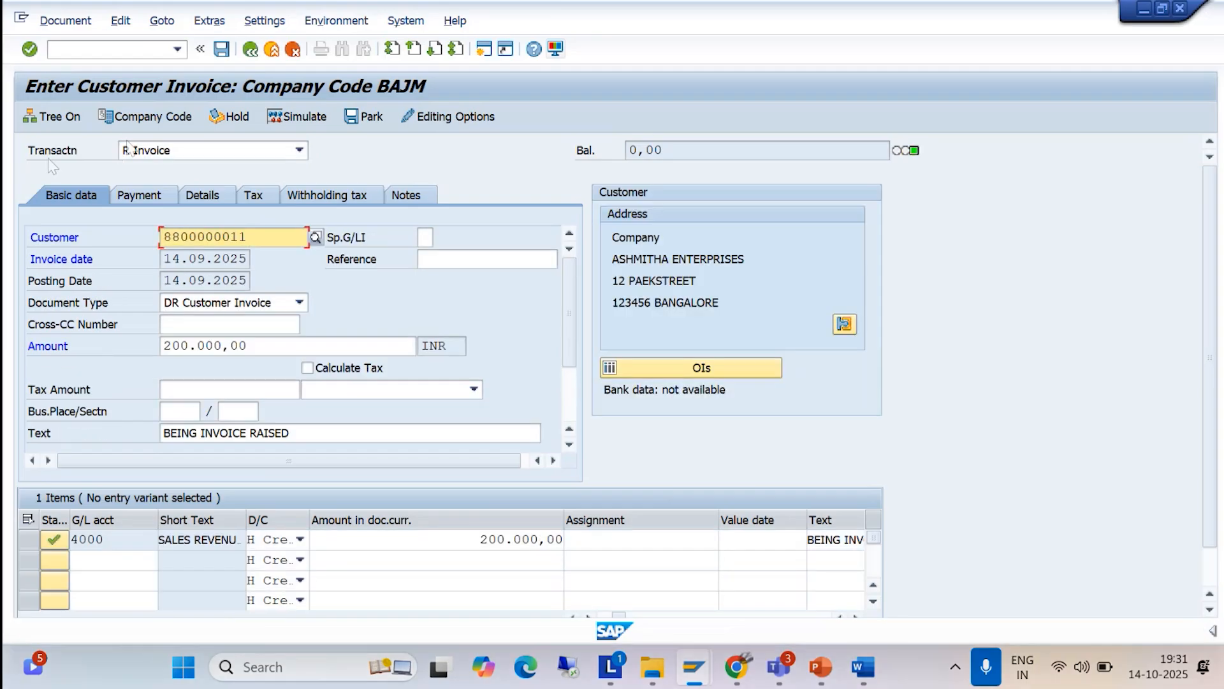
left_click(63, 23)
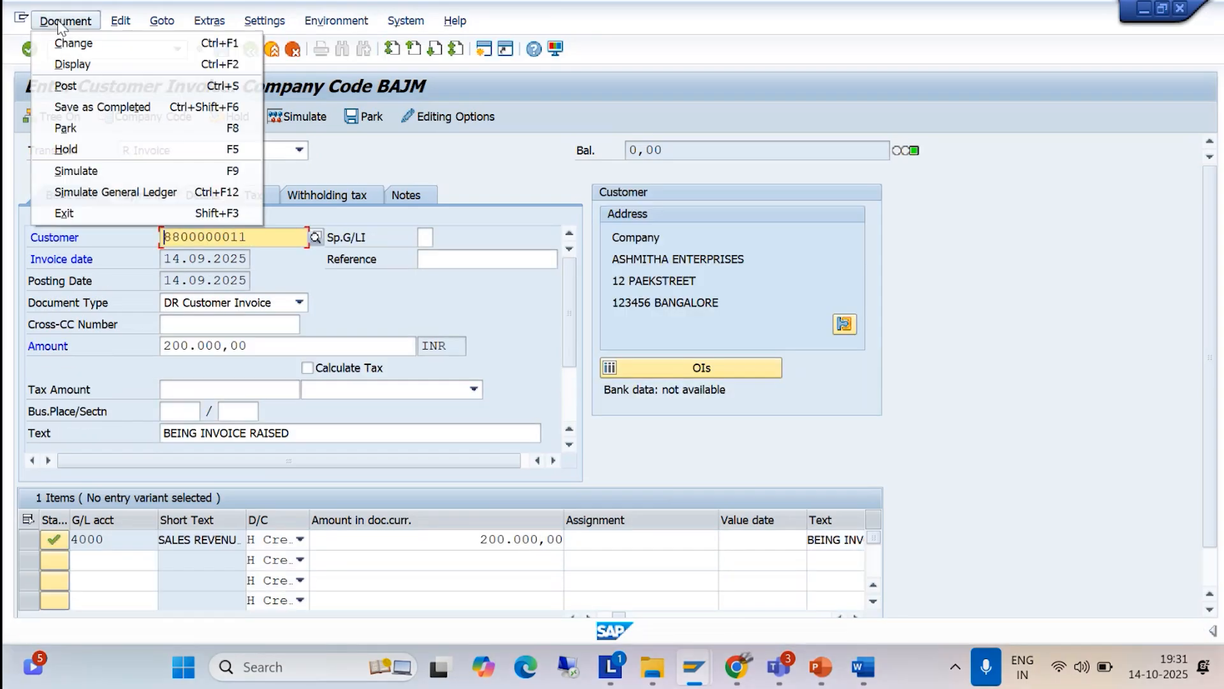
left_click(79, 174)
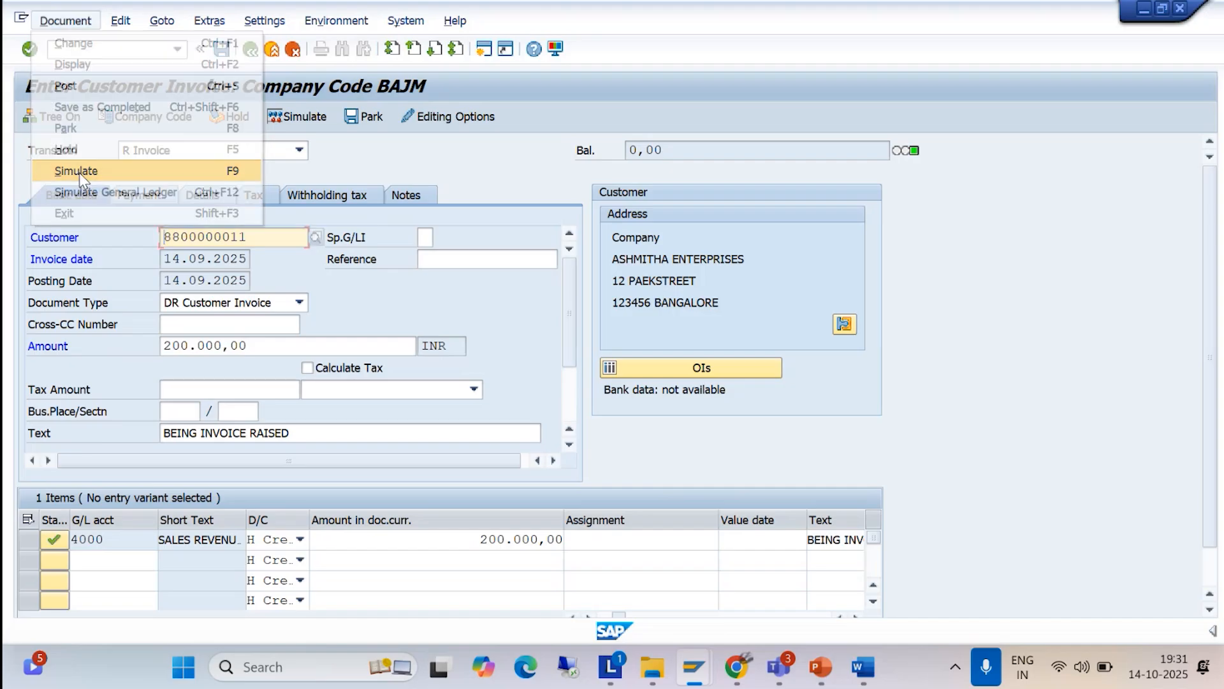
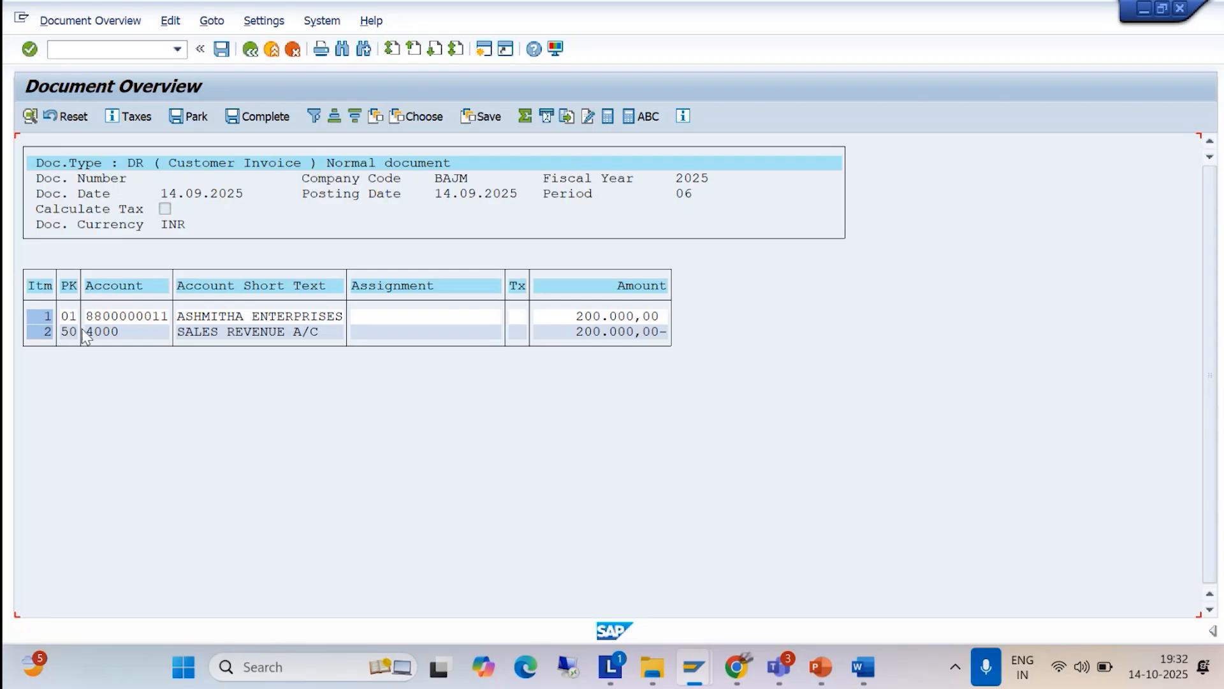
left_click(221, 49)
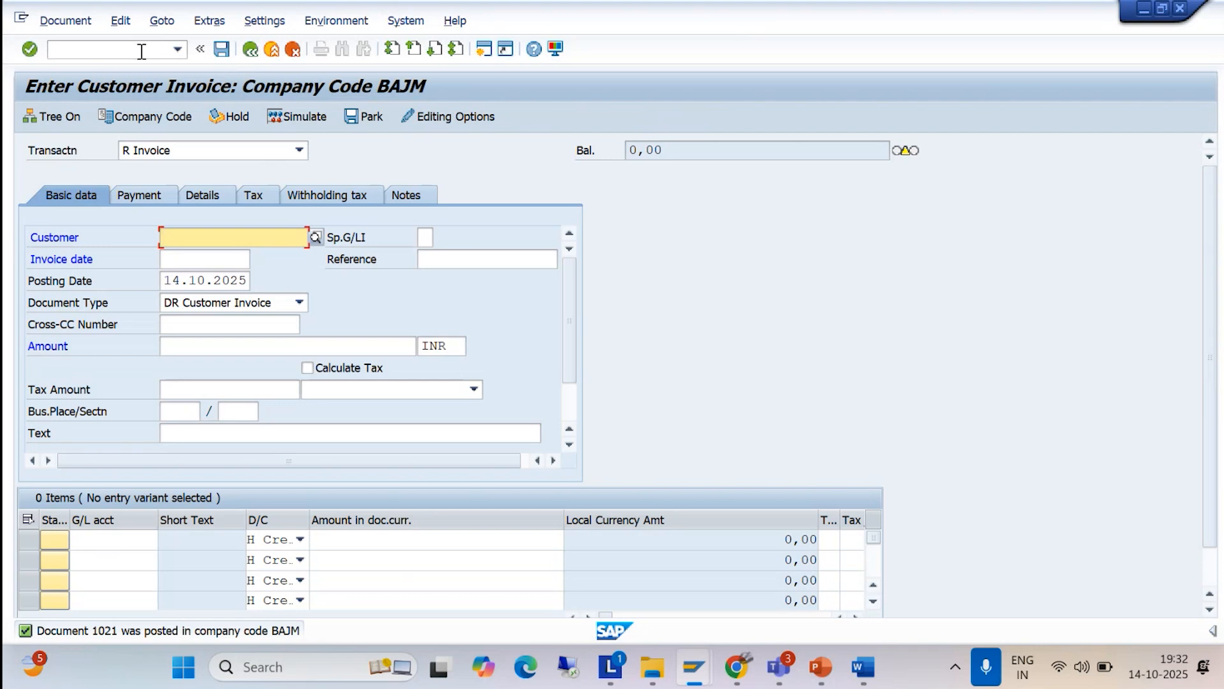
- Display the open customer line items of ASHMITHA ENTERPRISES in company code BAJM at key date 14.10.2025
left_click(689, 663)
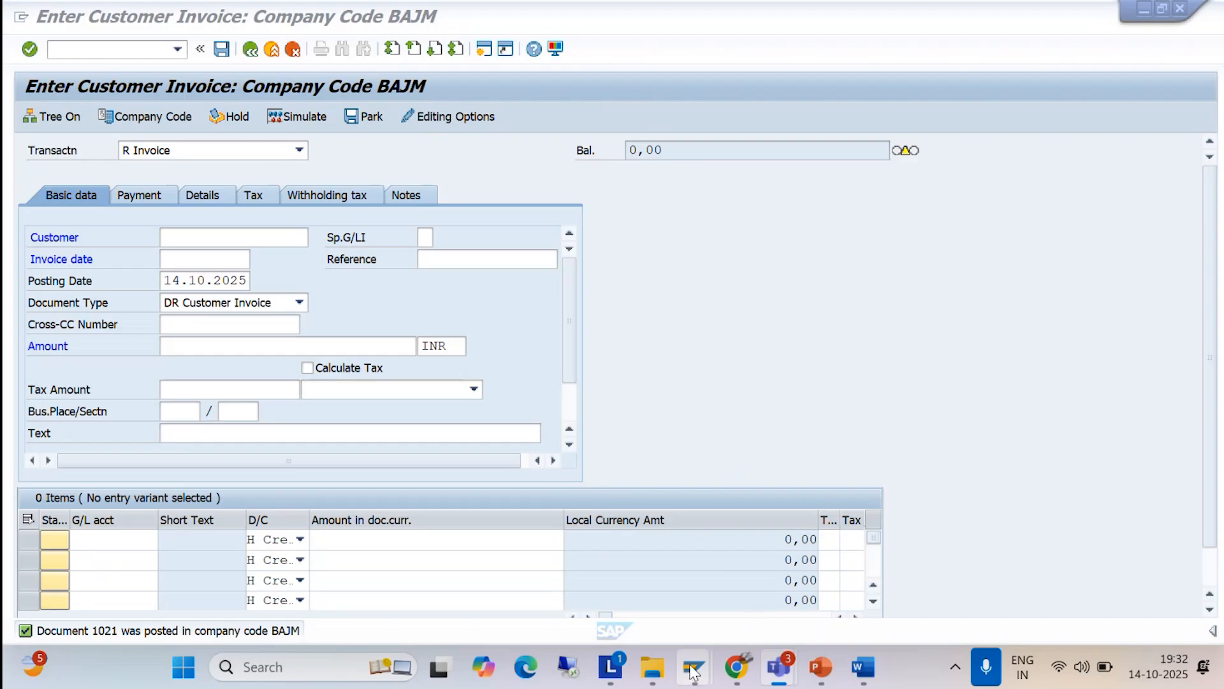
mouse_move(694, 666)
left_click(771, 533)
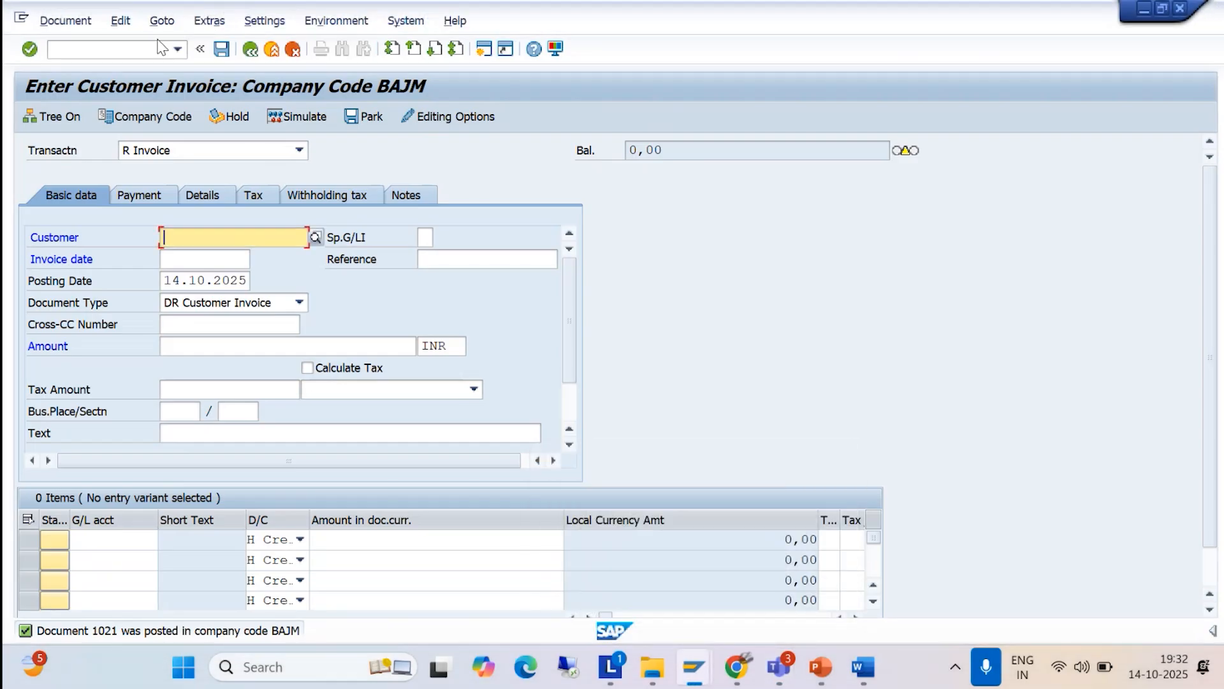
left_click(177, 49)
left_click(146, 82)
left_click(135, 46)
key("Return")
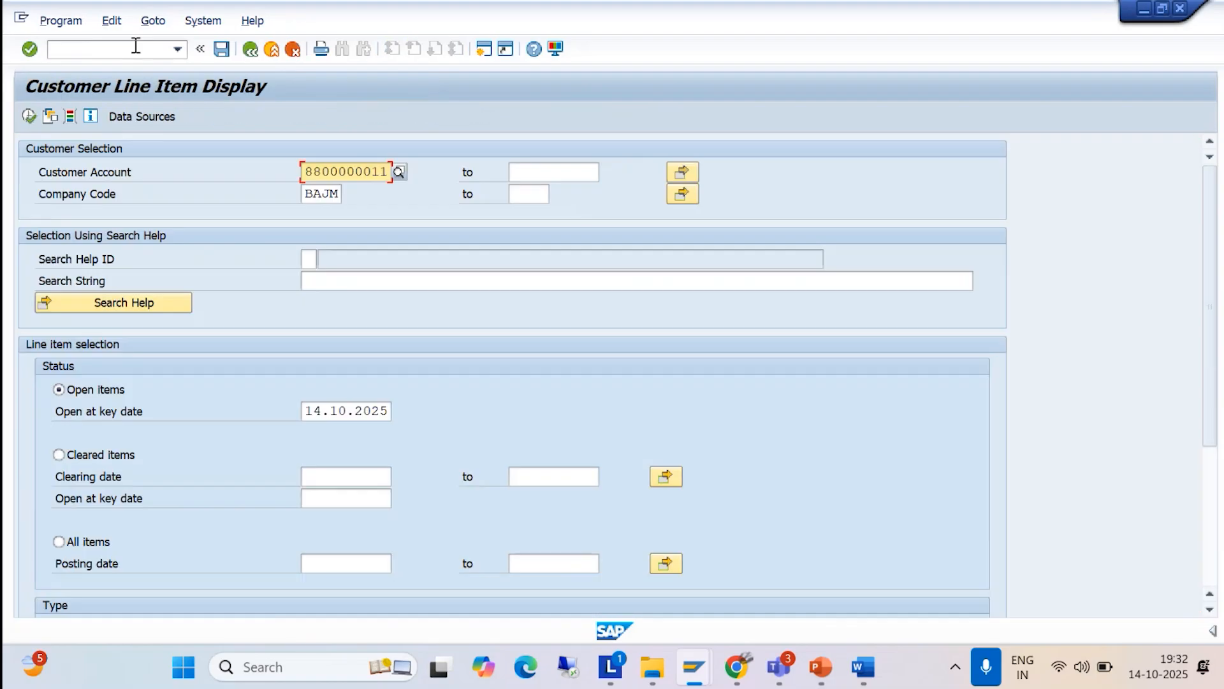
left_click(28, 116)
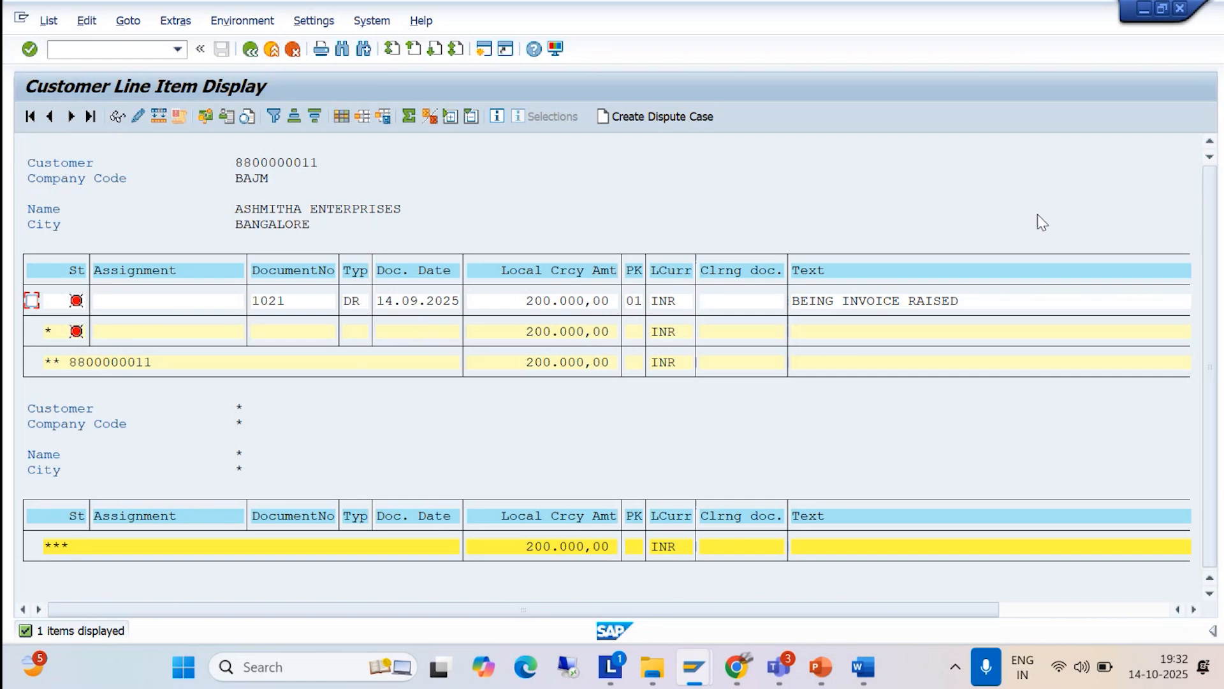
- Open an additional SAP session alongside the customer line item display
mouse_move(700, 672)
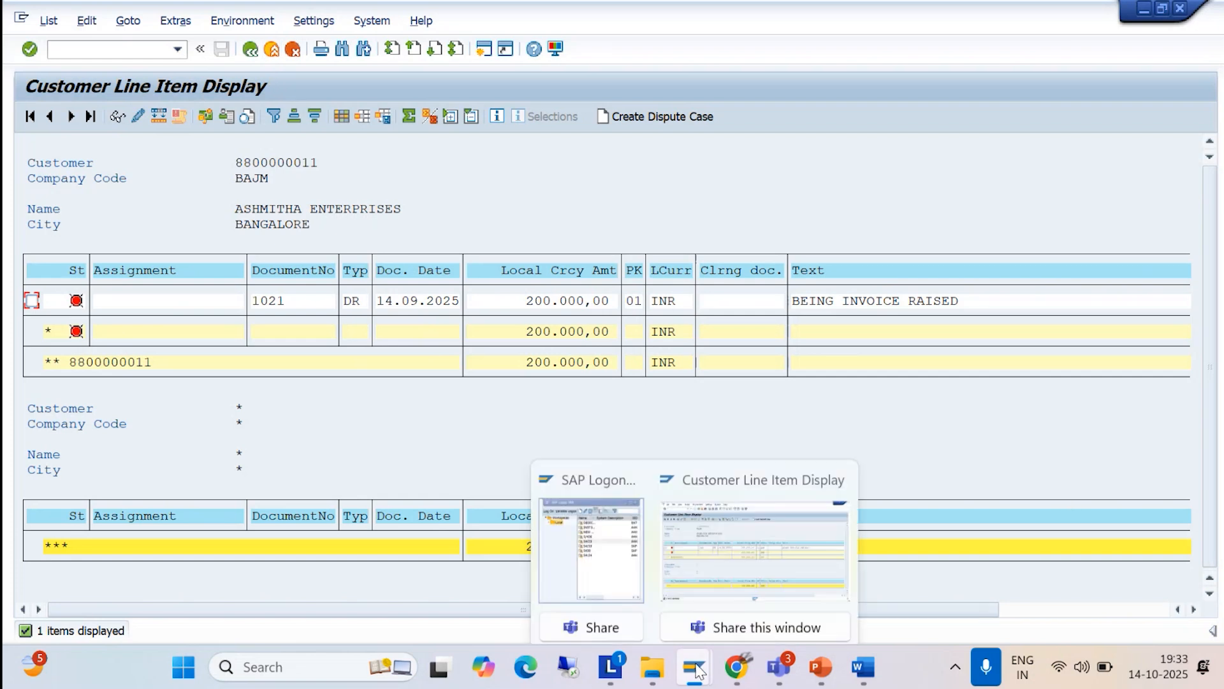
left_click(748, 567)
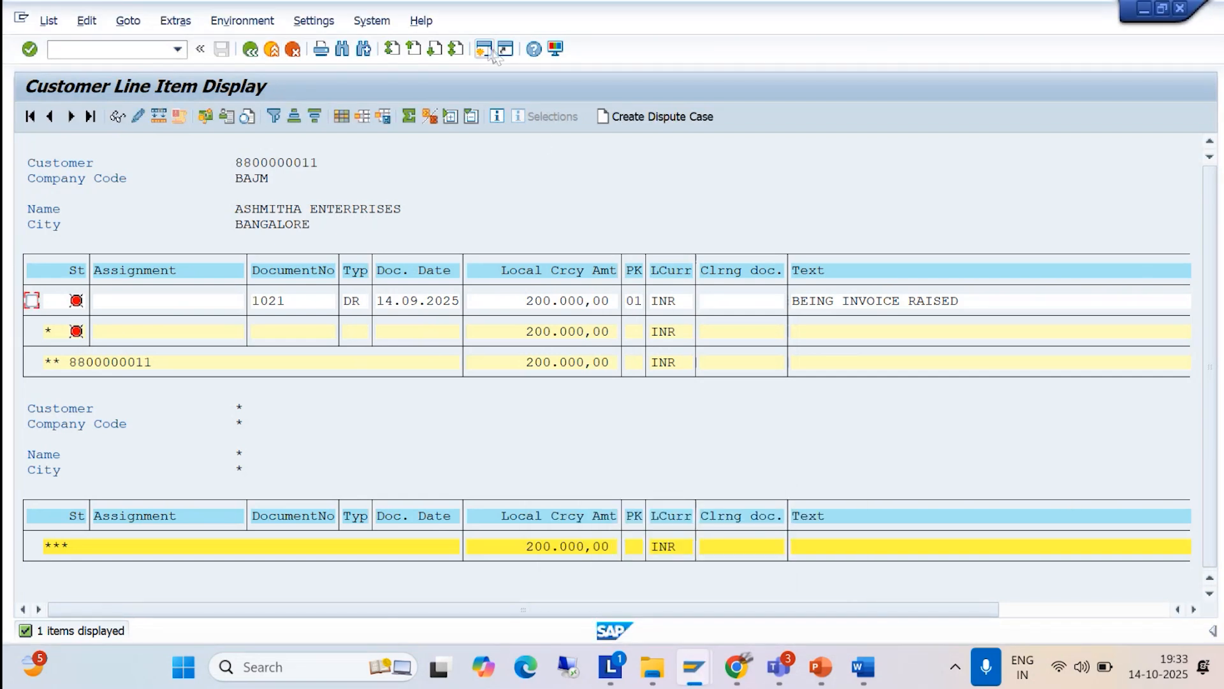
left_click(491, 55)
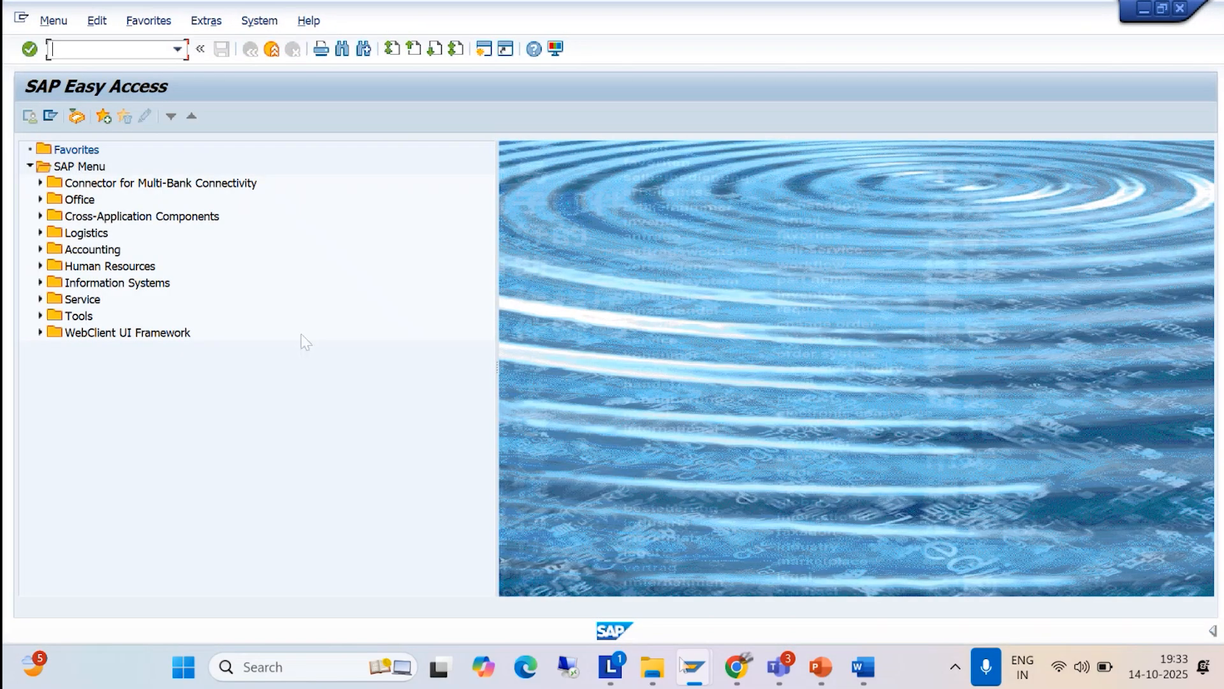
- Switch to the 19. Dunning document in Word and read the Run Dunning Program section for its transaction code and run fields
left_click(862, 667)
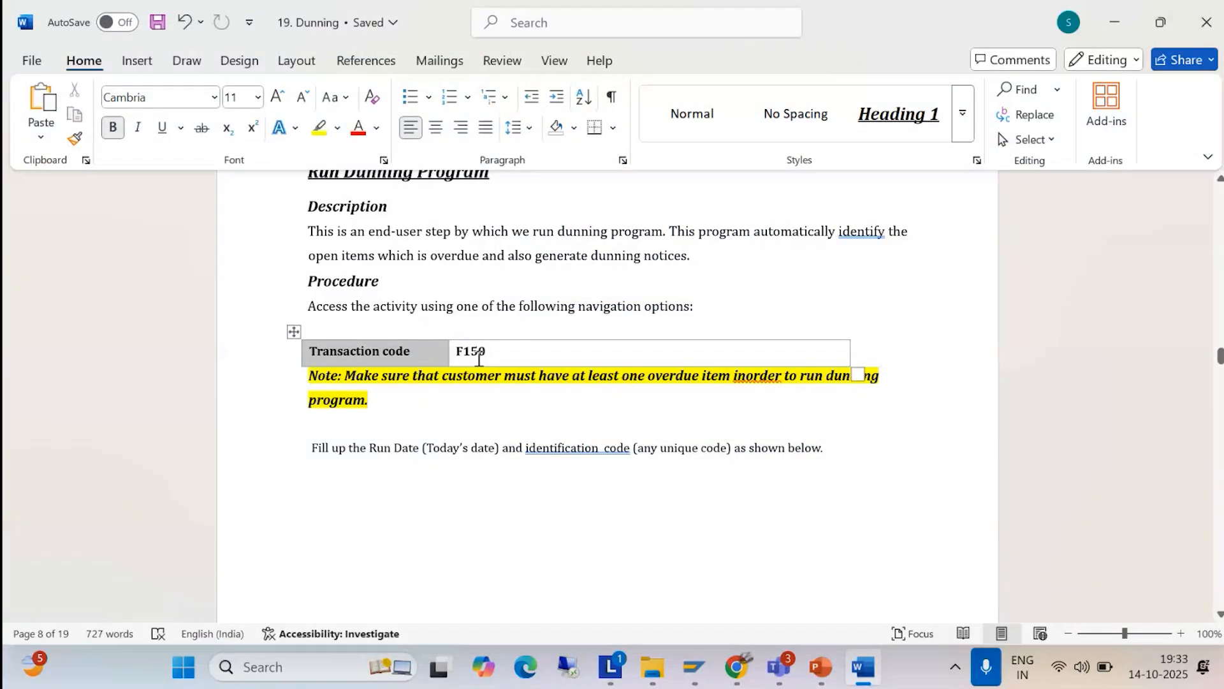
scroll(472, 359, "down", 3)
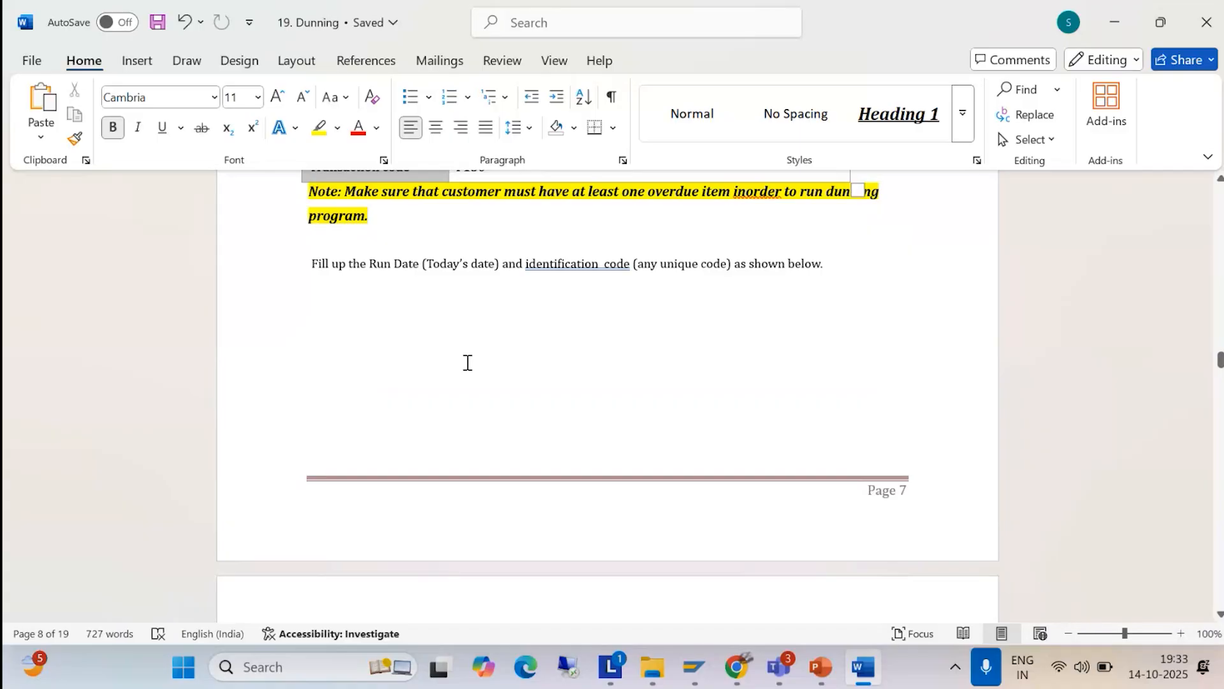
scroll(467, 362, "down", 2)
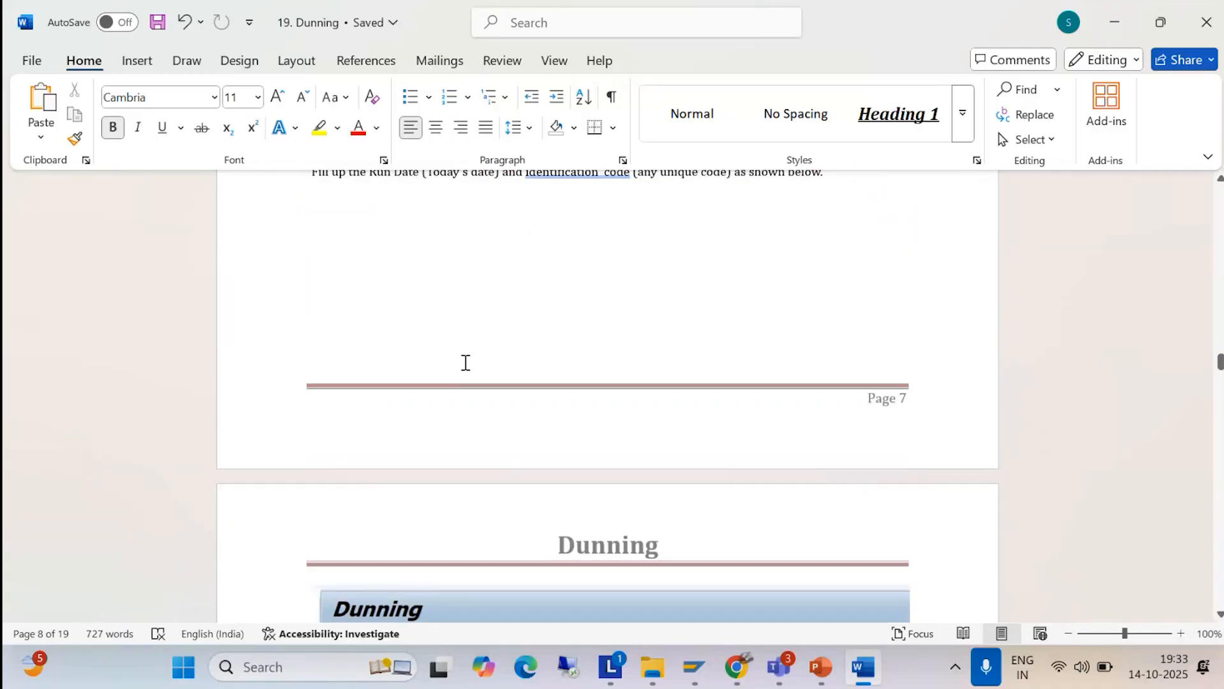
scroll(534, 313, "down", 6)
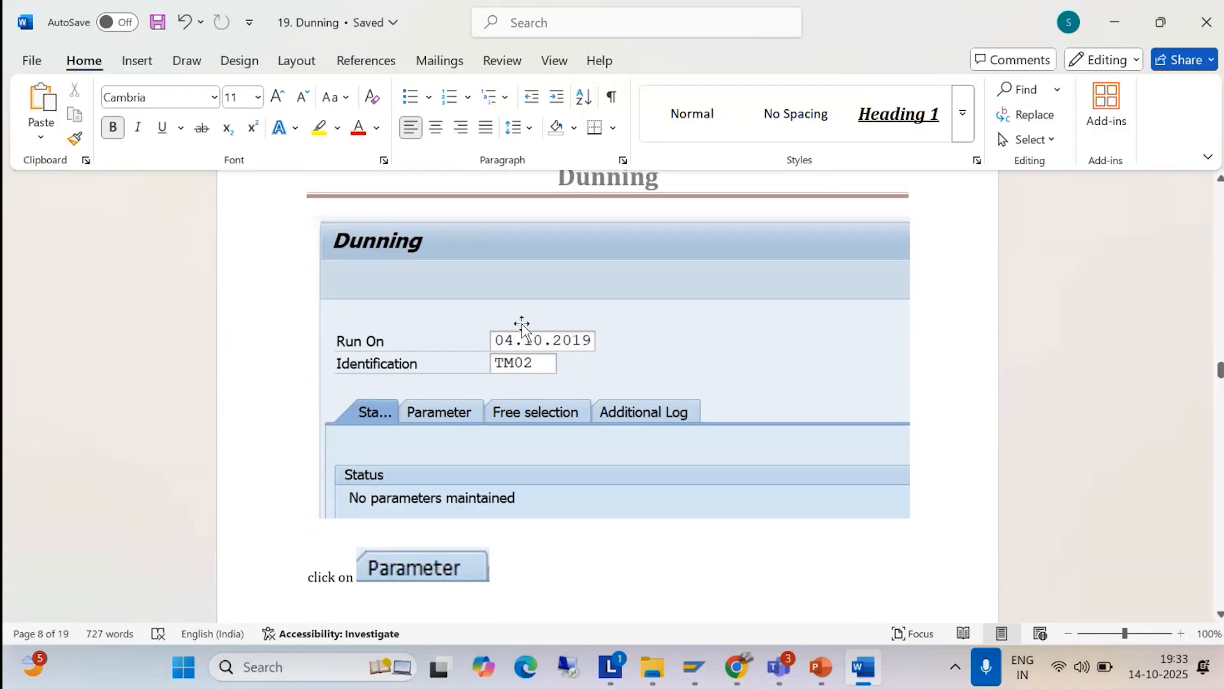
scroll(510, 426, "up", 10)
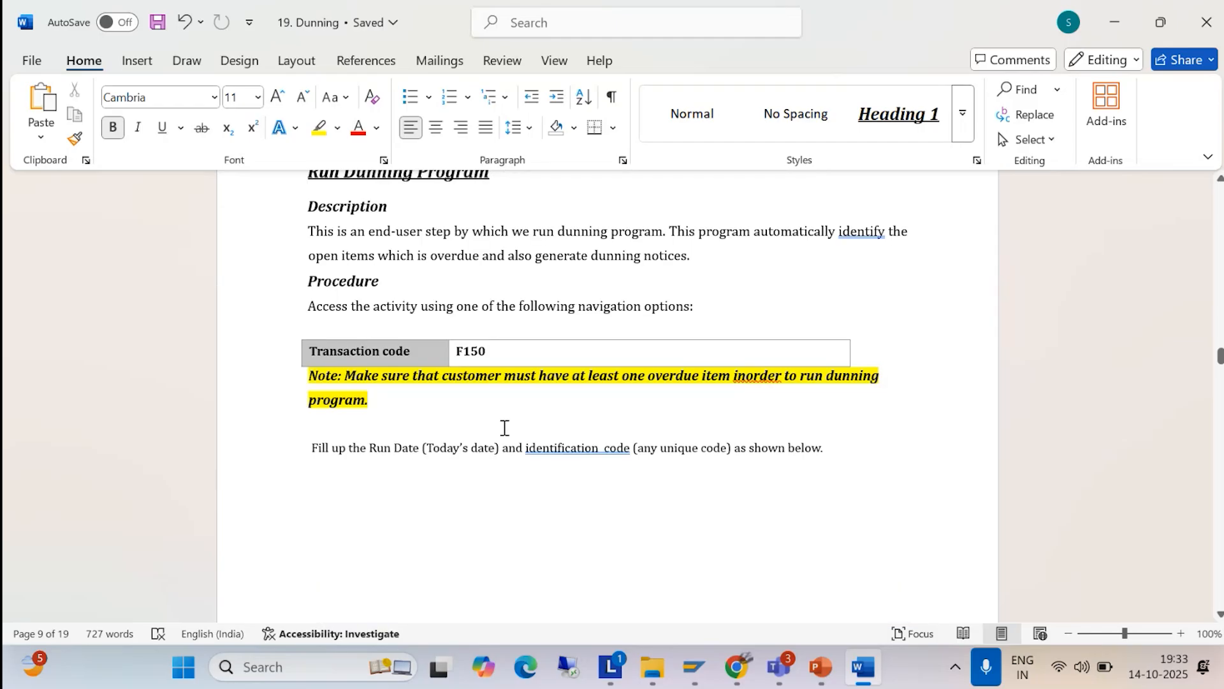
scroll(503, 428, "up", 1)
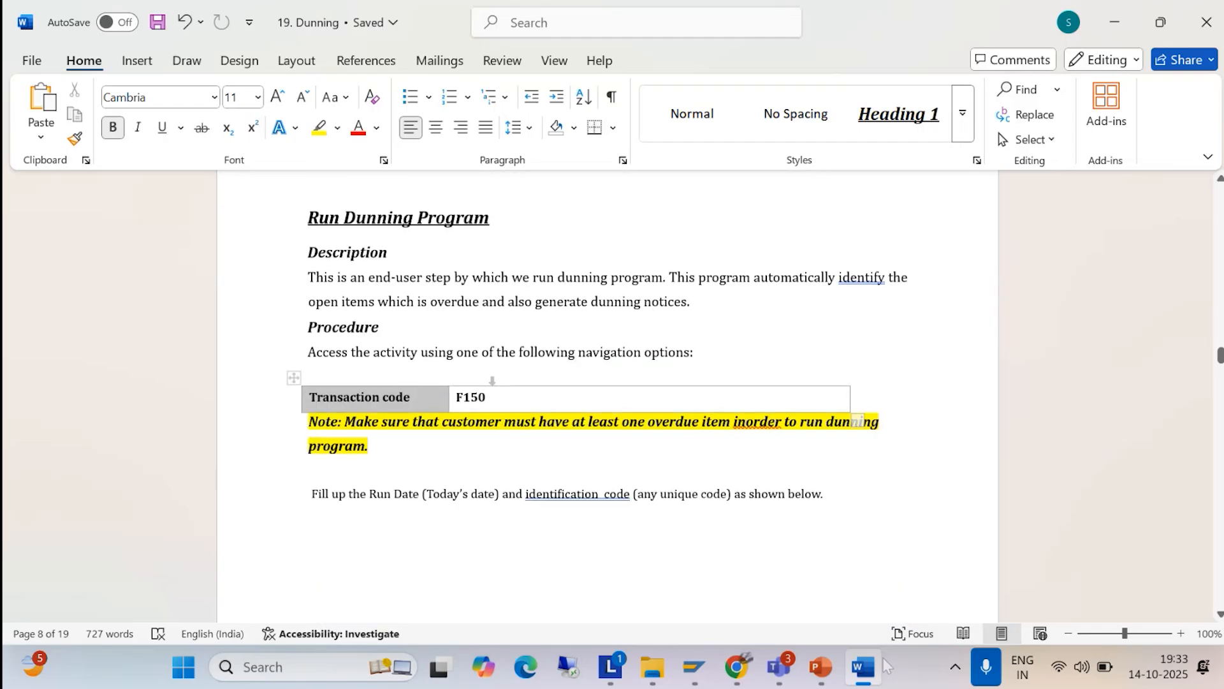
- Switch to the free SAP session, start transaction F150, and enter run date 14.10.2025 with identification BAJM1
mouse_move(694, 674)
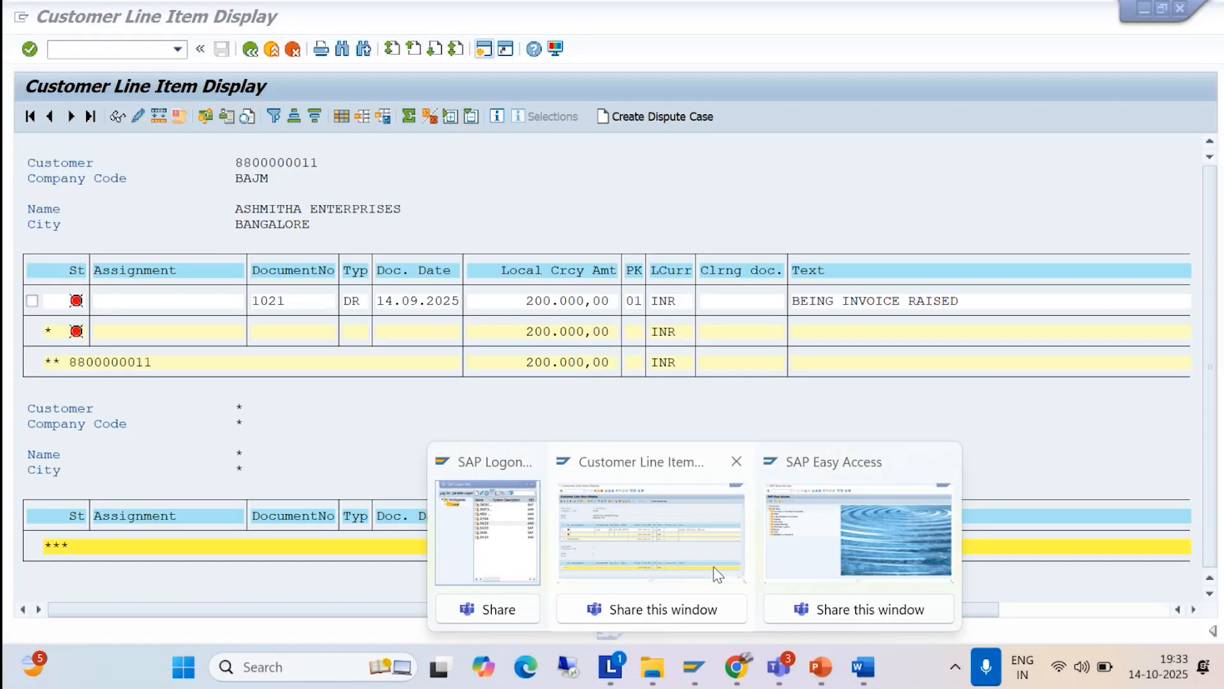
left_click(854, 561)
type("/NF150")
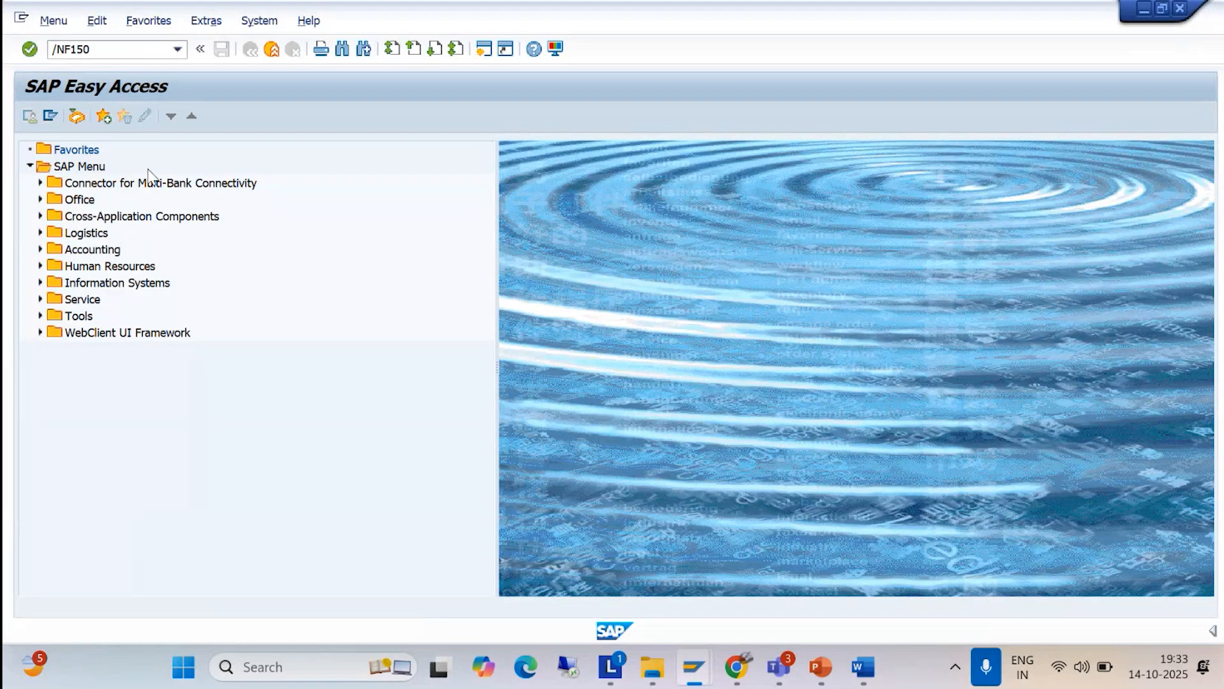
key("Return")
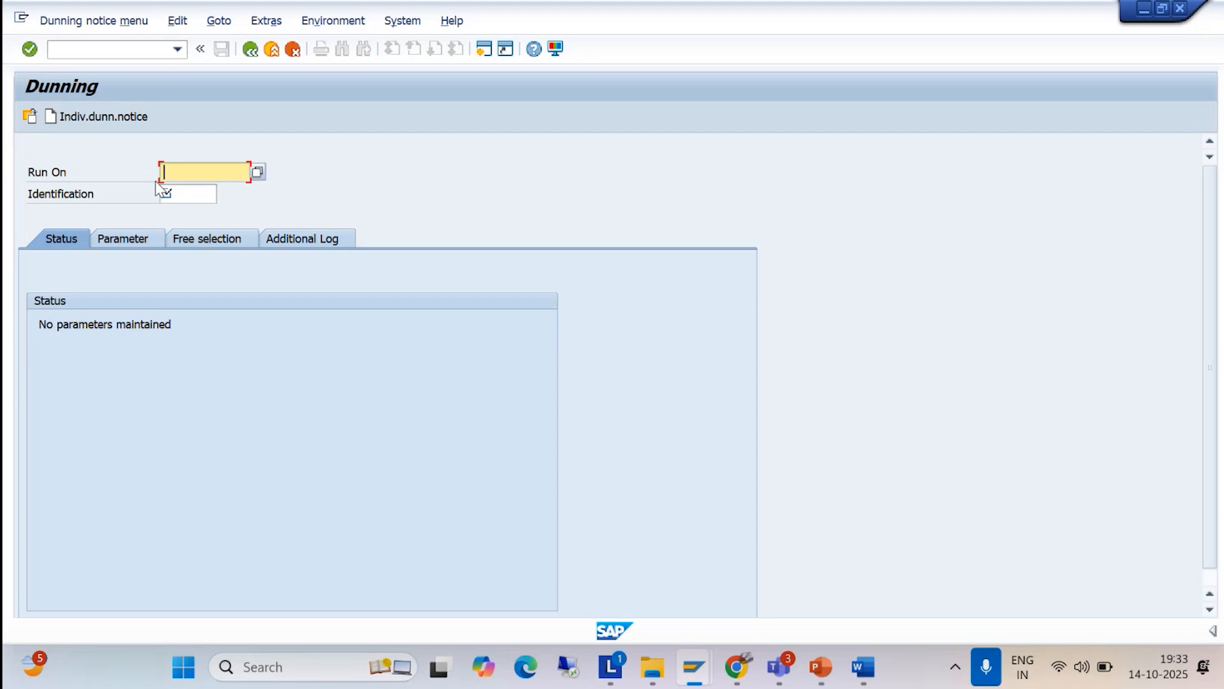
type("14.10.2025")
left_click(176, 193)
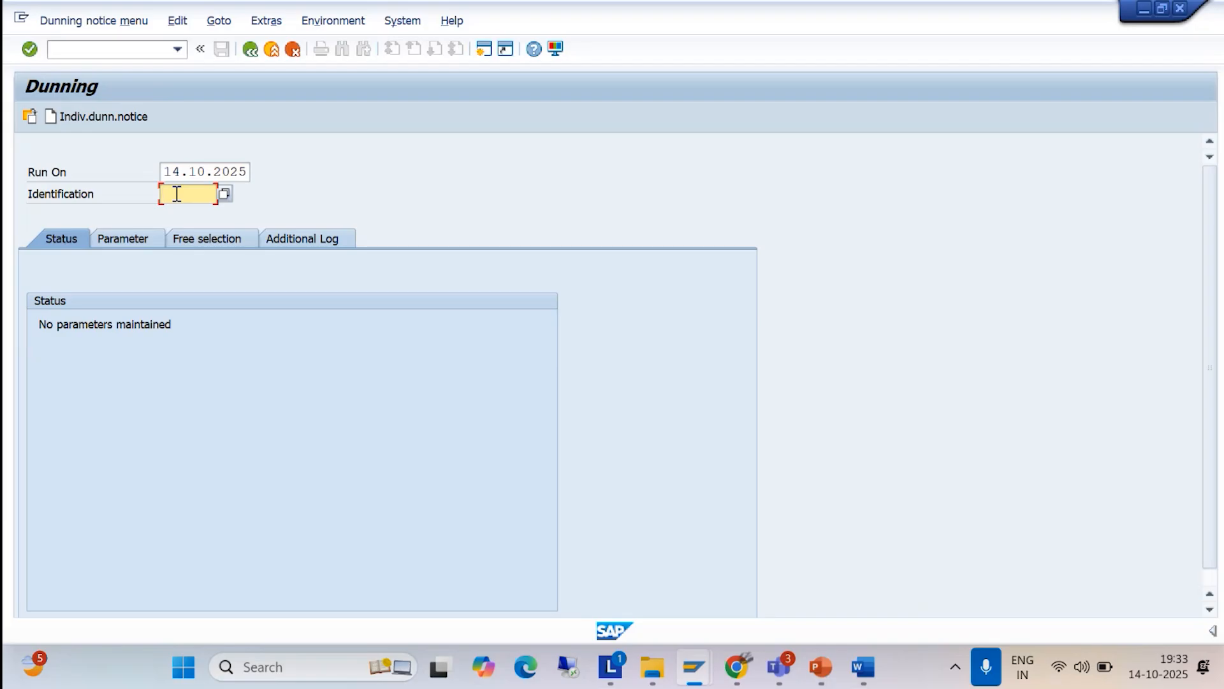
type("BAJM1")
- Set the run parameters' dunning date and documents-posted-up-to date to 14.10.2025, consulting the parameters example in the Word guide
left_click(131, 244)
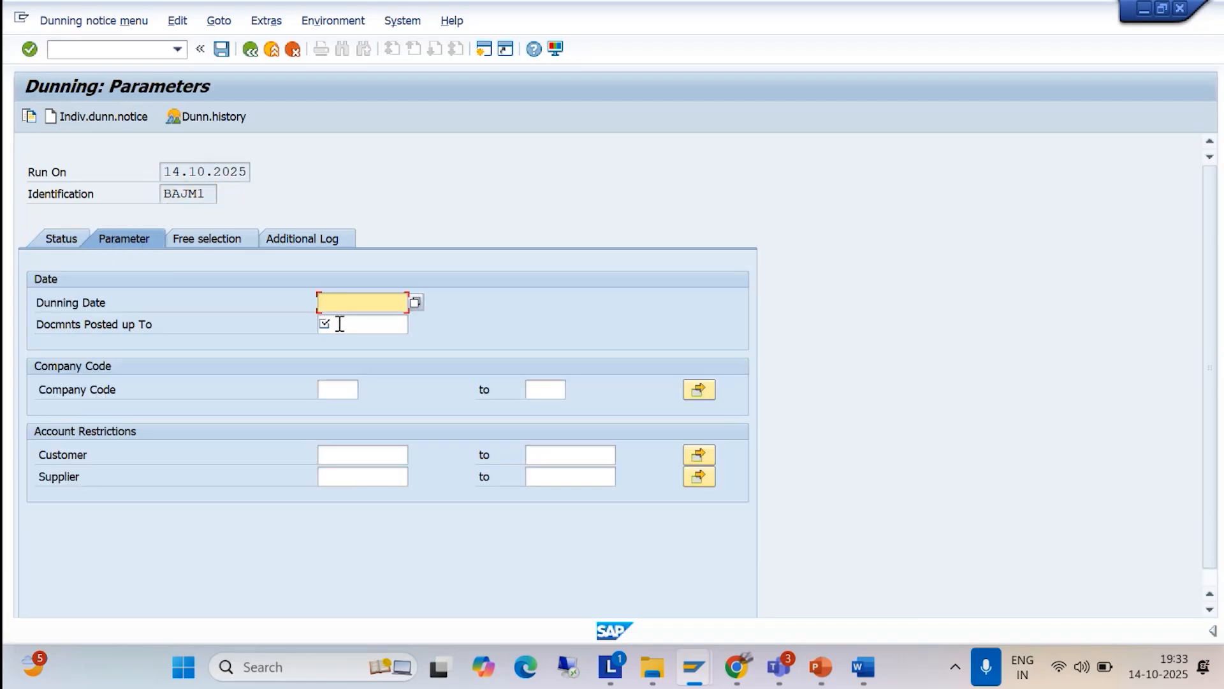
type("14.10.2025")
left_click(350, 324)
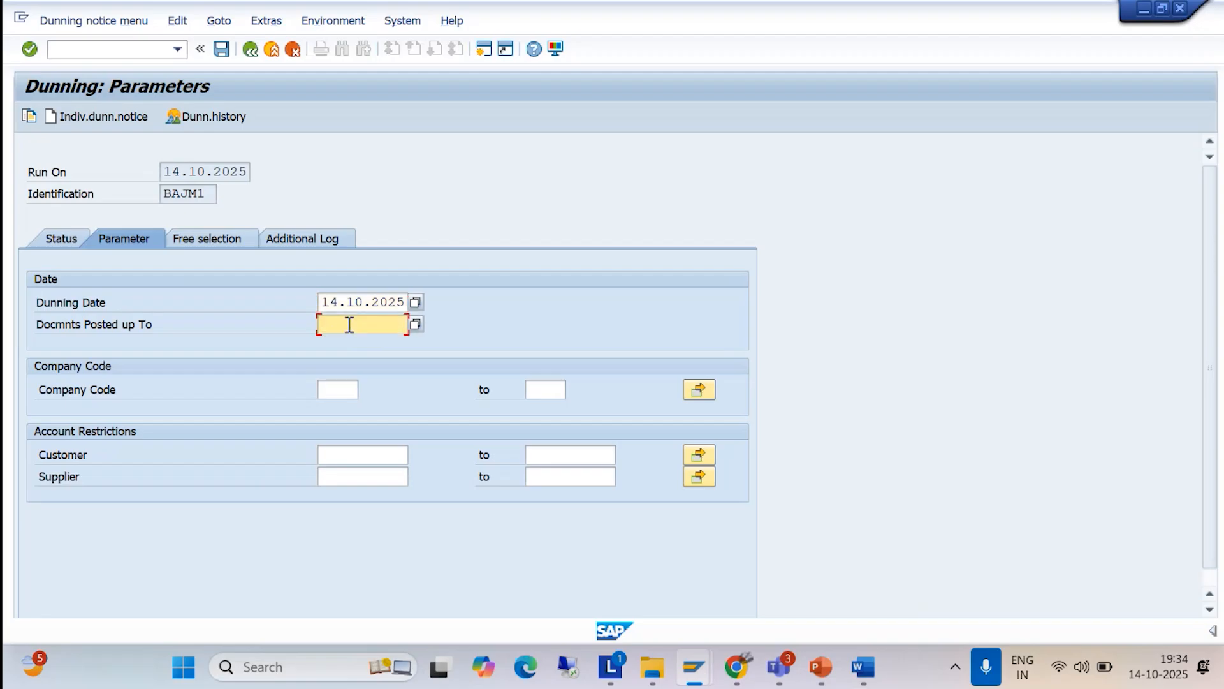
left_click(866, 667)
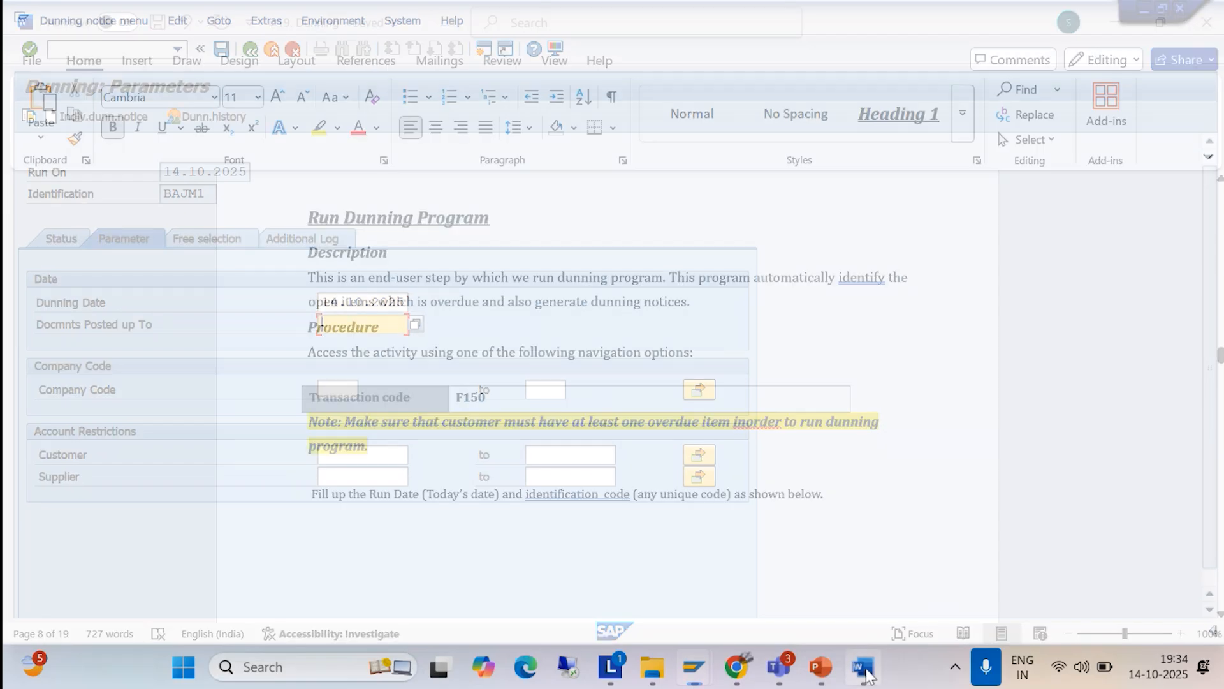
scroll(631, 419, "down", 4)
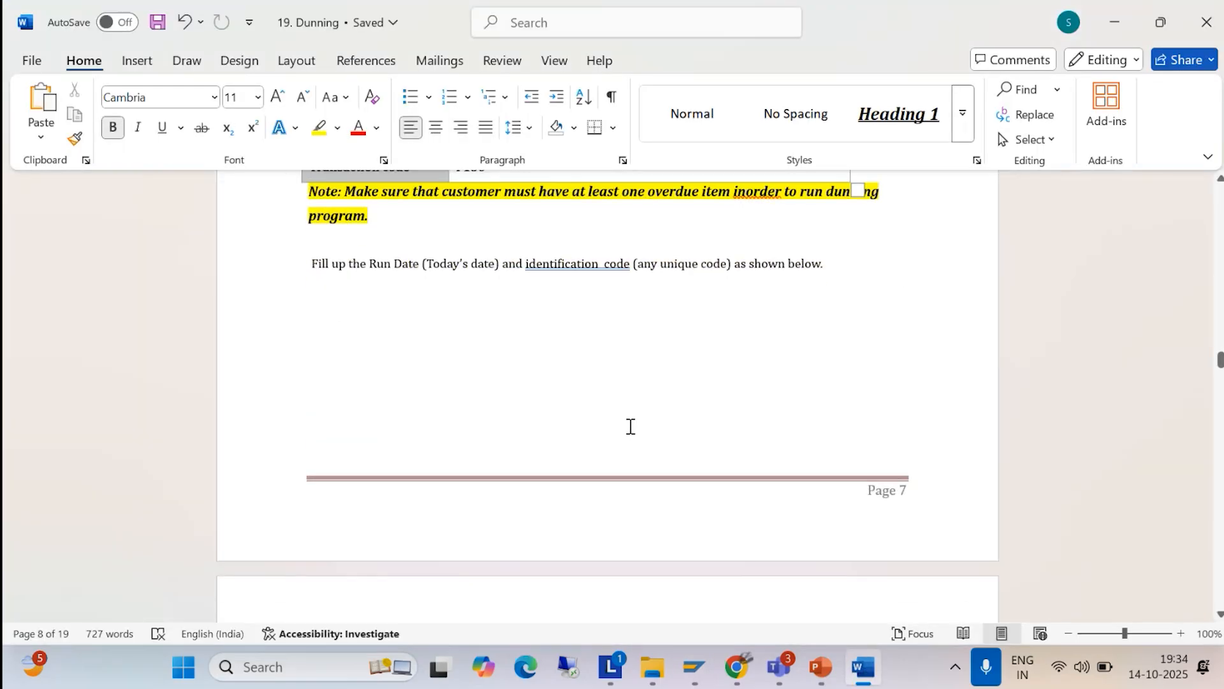
scroll(519, 328, "down", 6)
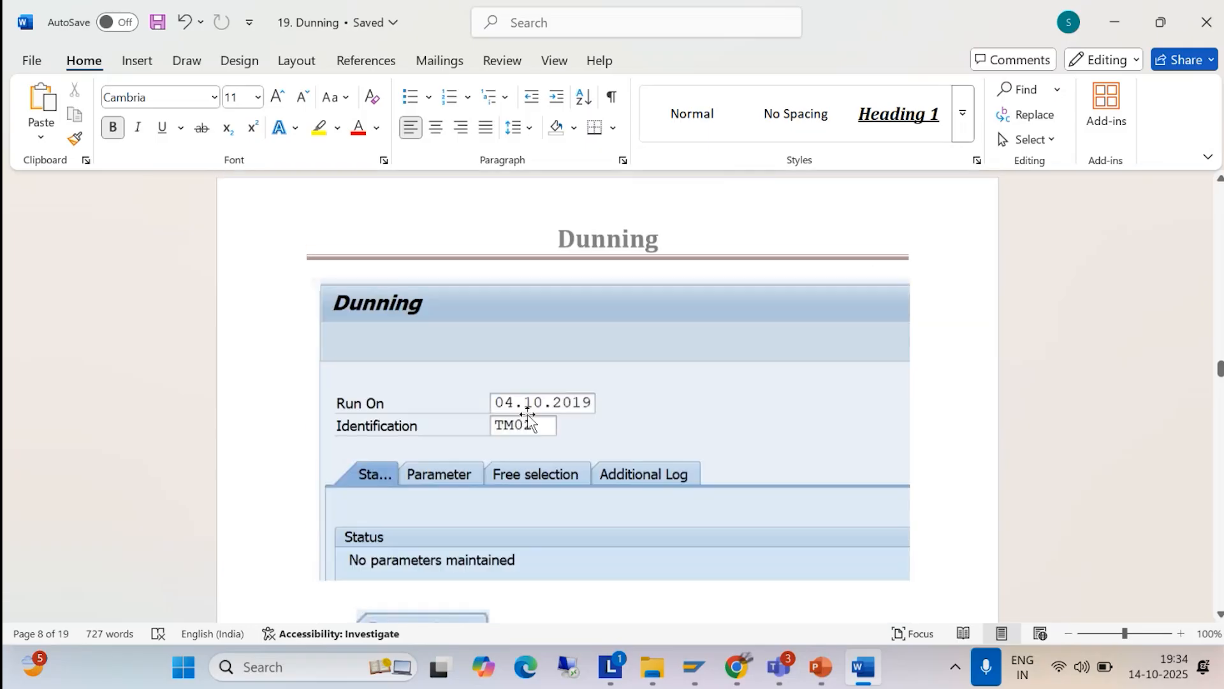
scroll(527, 415, "down", 8)
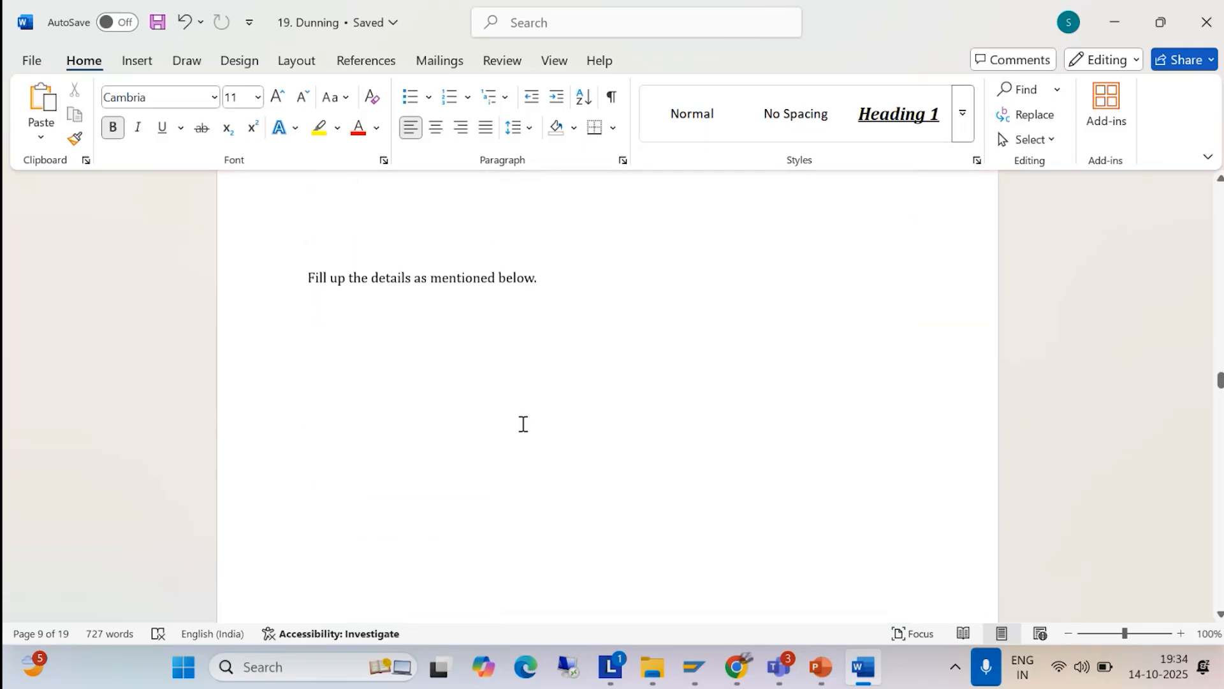
scroll(522, 424, "down", 6)
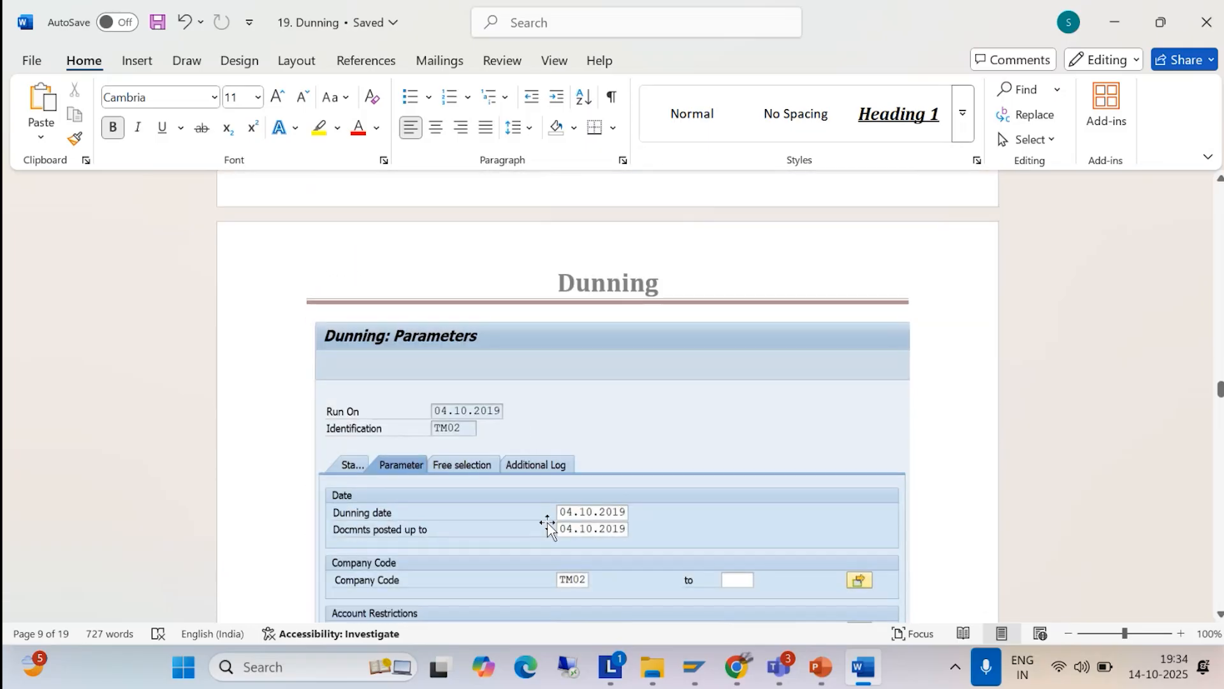
key("alt+Tab")
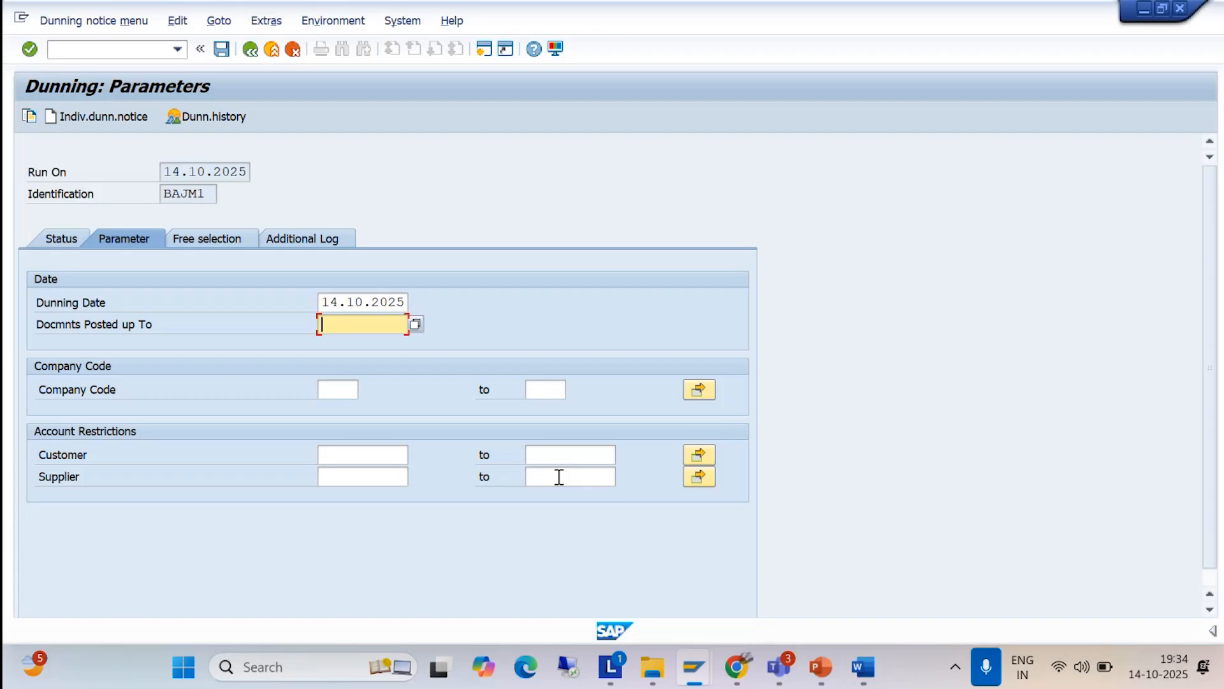
type("14.10.2025")
- Check the company code entry in the Word guide's example and set the dunning run's company code to BAJM in SAP
key("alt+Tab")
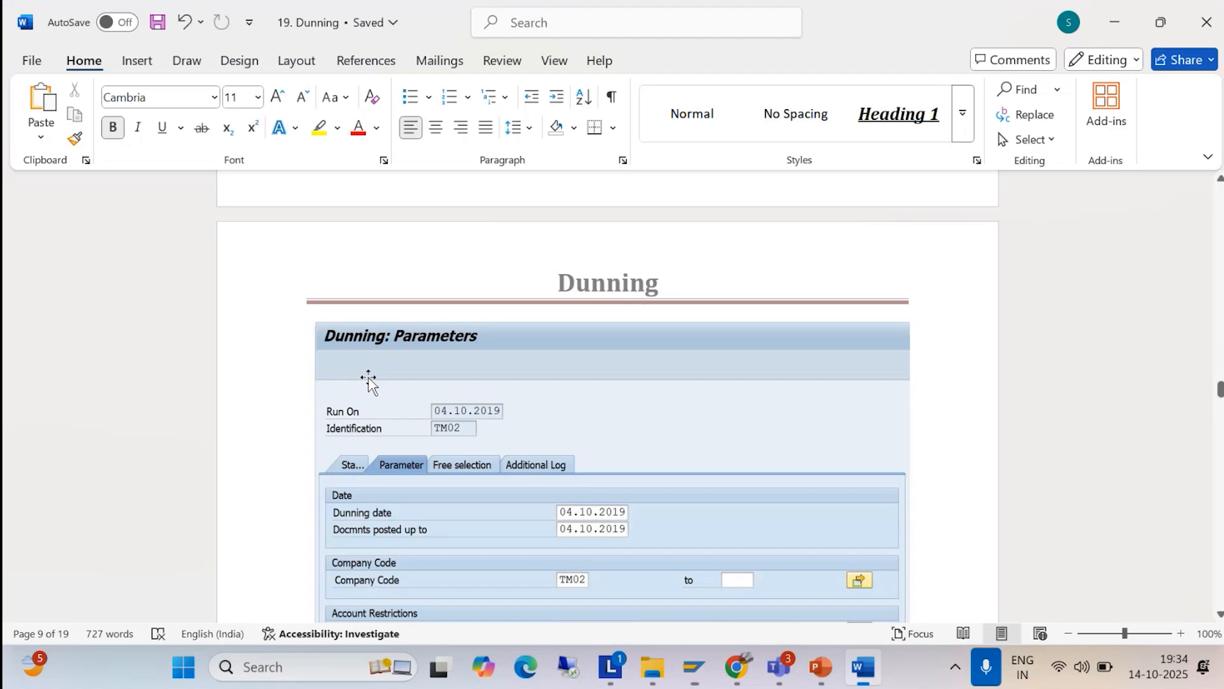
scroll(654, 541, "down", 3)
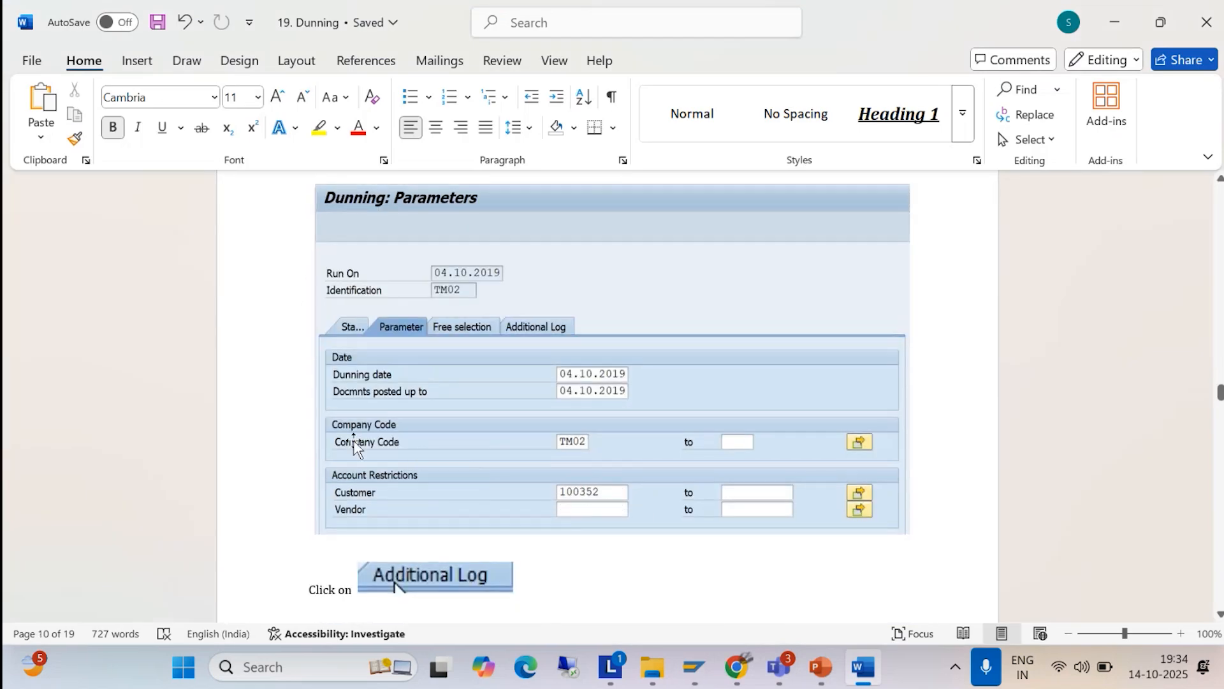
key("alt+Tab")
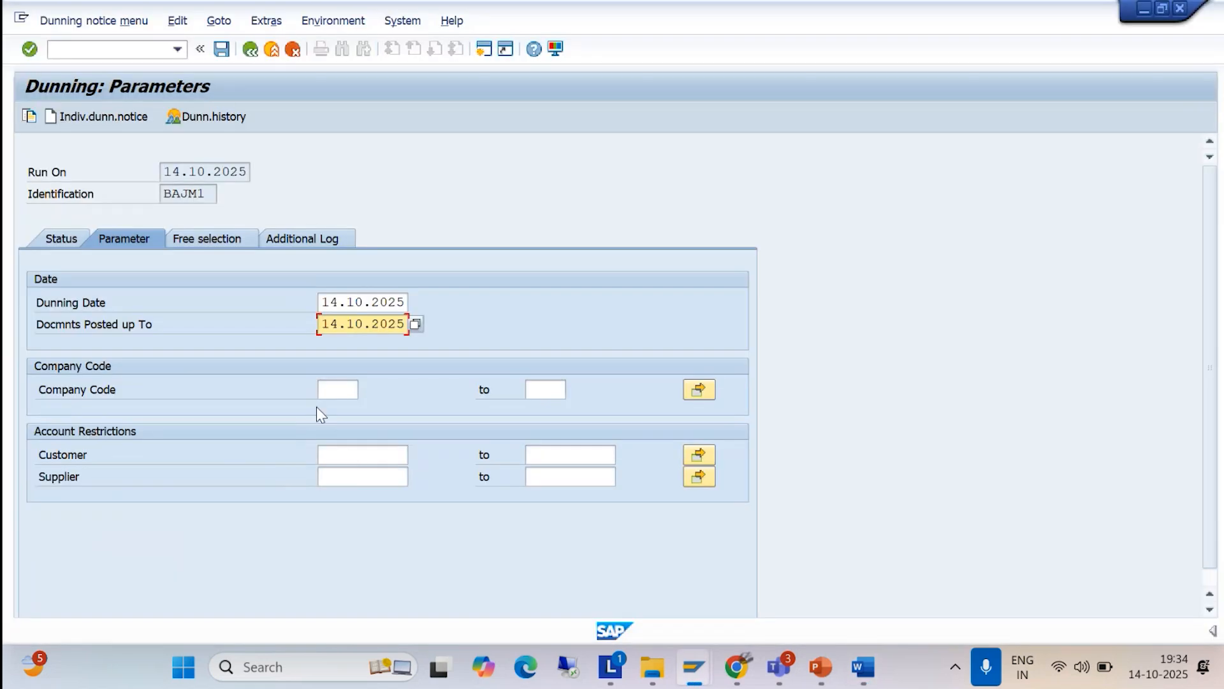
left_click(330, 386)
type("BAJM")
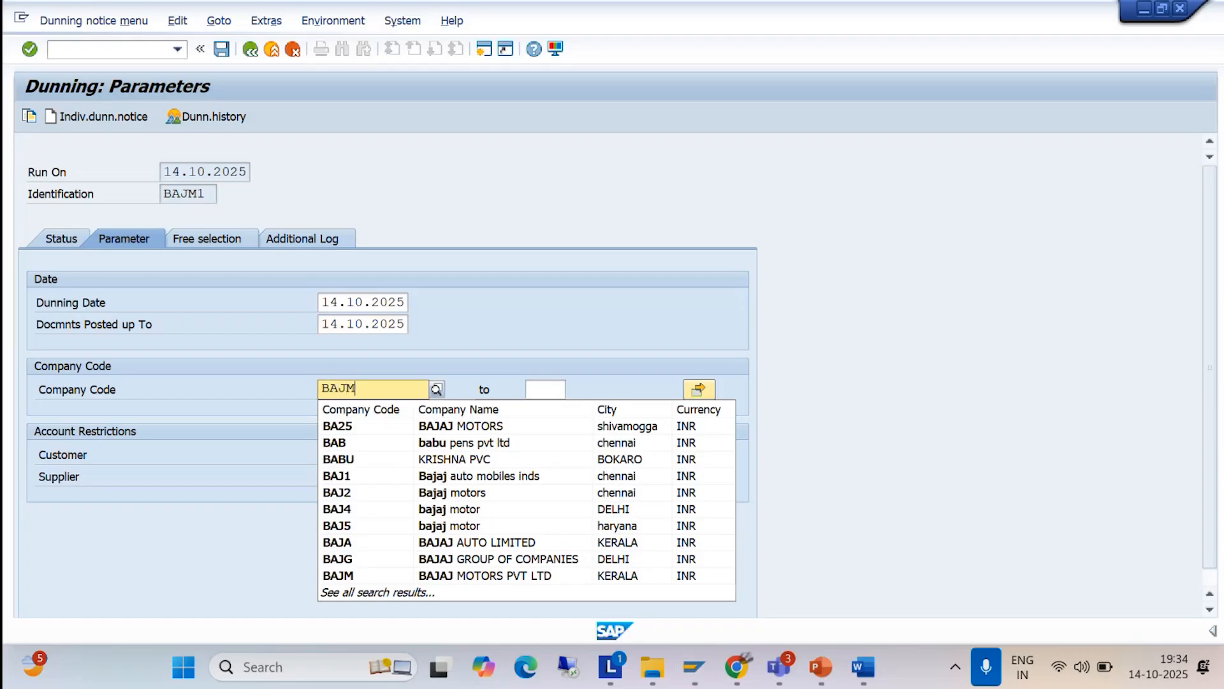
left_click(347, 427)
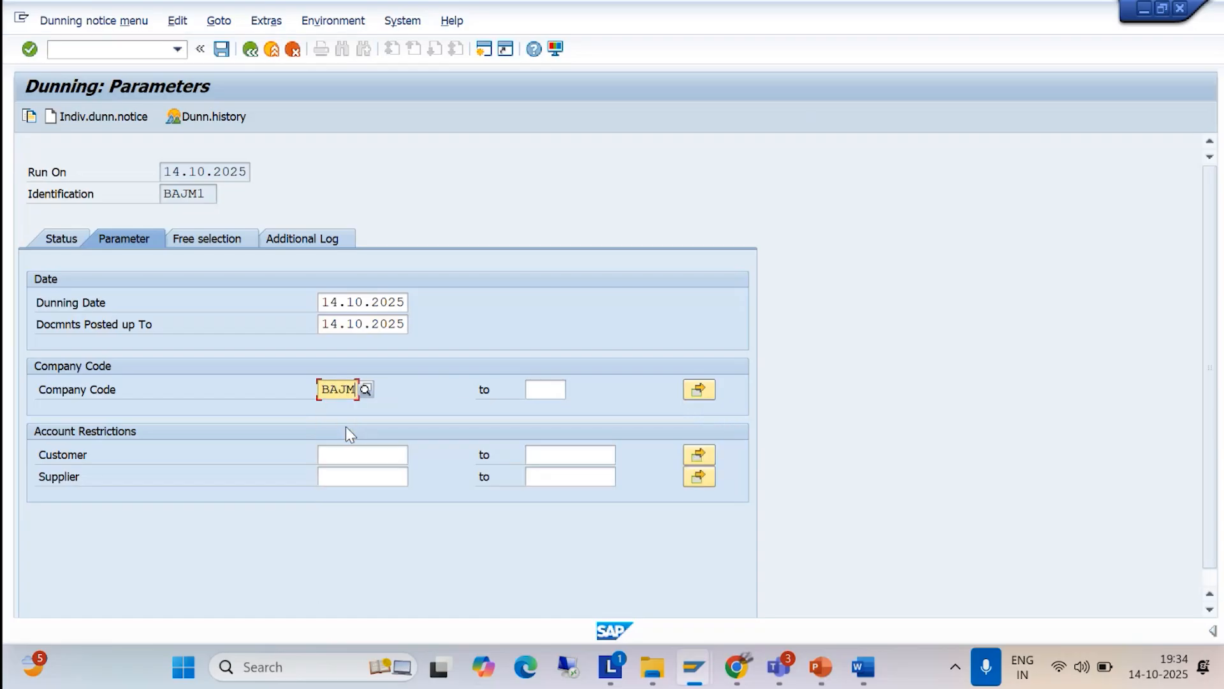
- Restrict the dunning run to customer ASHMITHA ENTERPRISES, found by searching the customers of company code BAJM
key("alt+Tab")
key("alt+Tab")
left_click(361, 454)
left_click(415, 457)
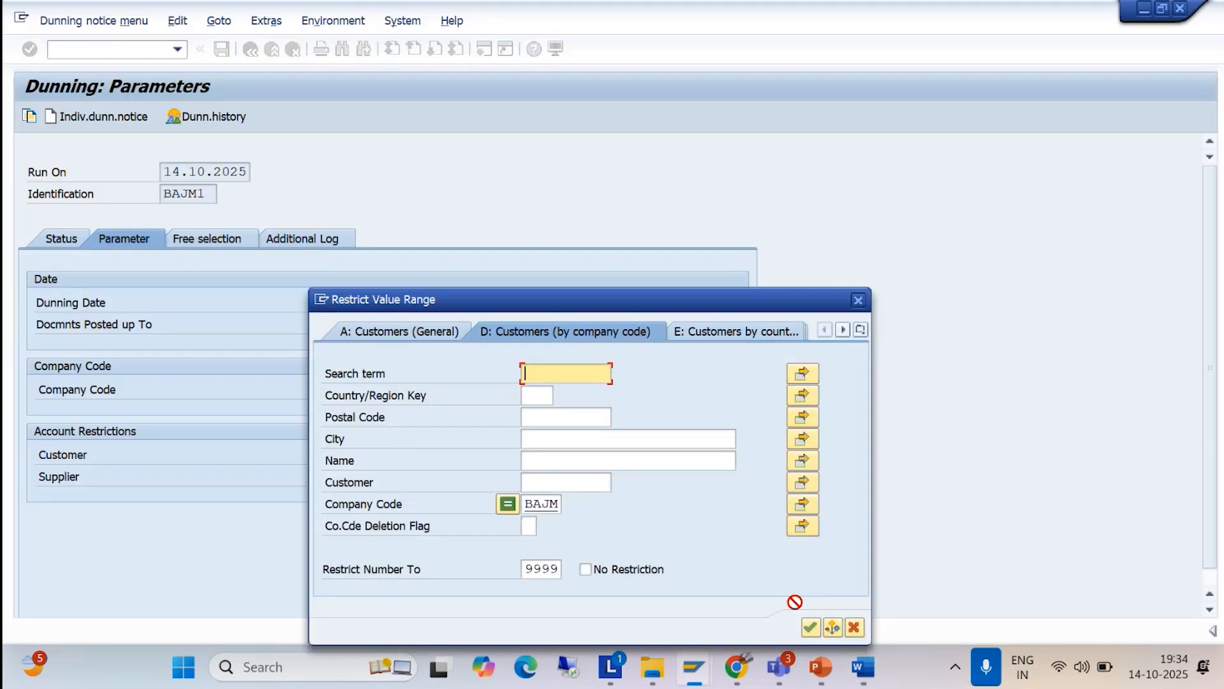
left_click(781, 666)
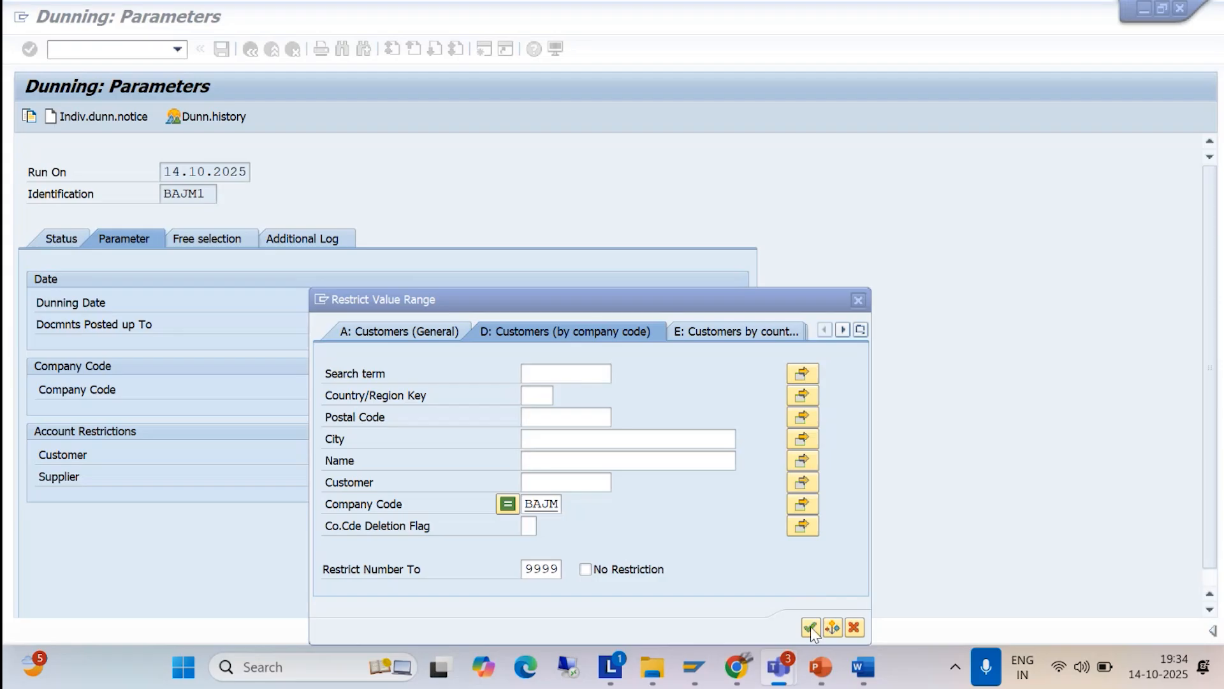
left_click(809, 626)
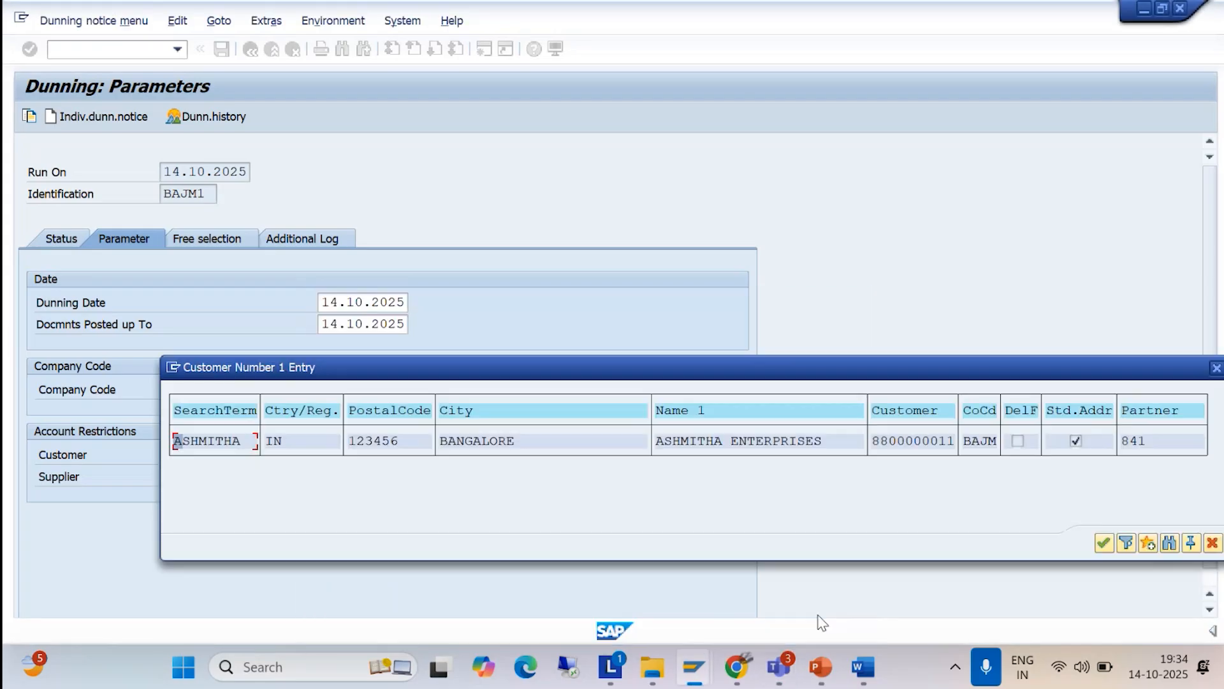
double_click(367, 450)
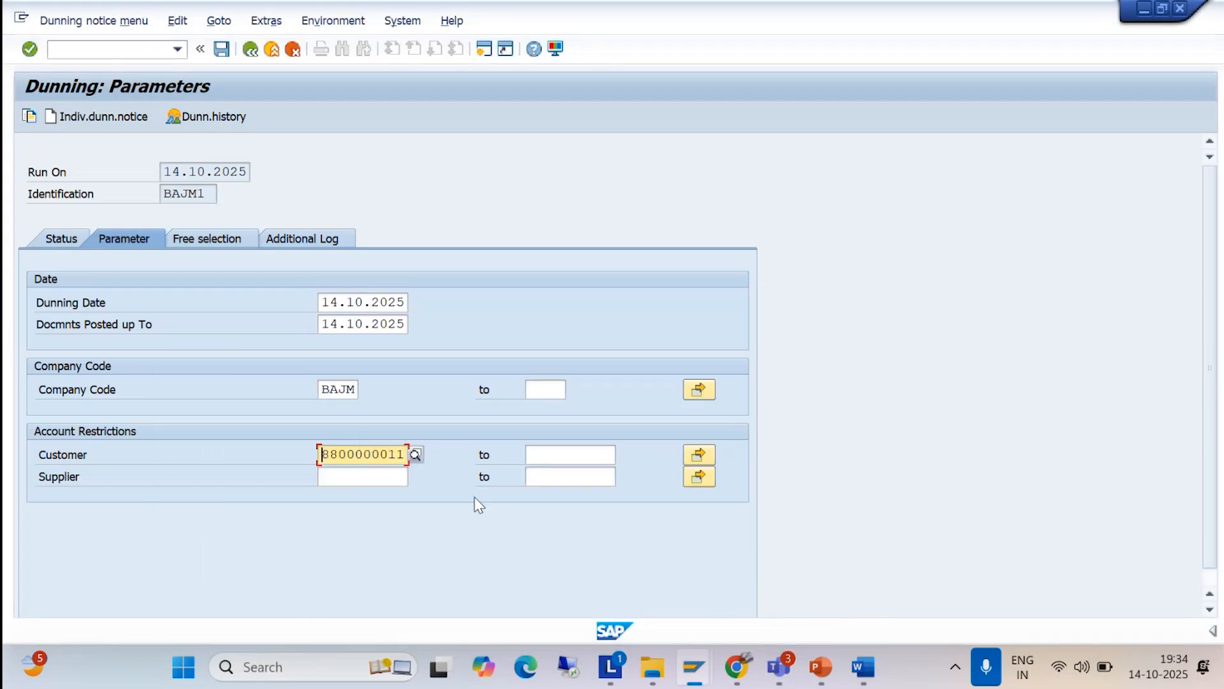
- Read the Additional Log instructions in the Word guide and open the dunning run's Additional Log settings in SAP
left_click(862, 665)
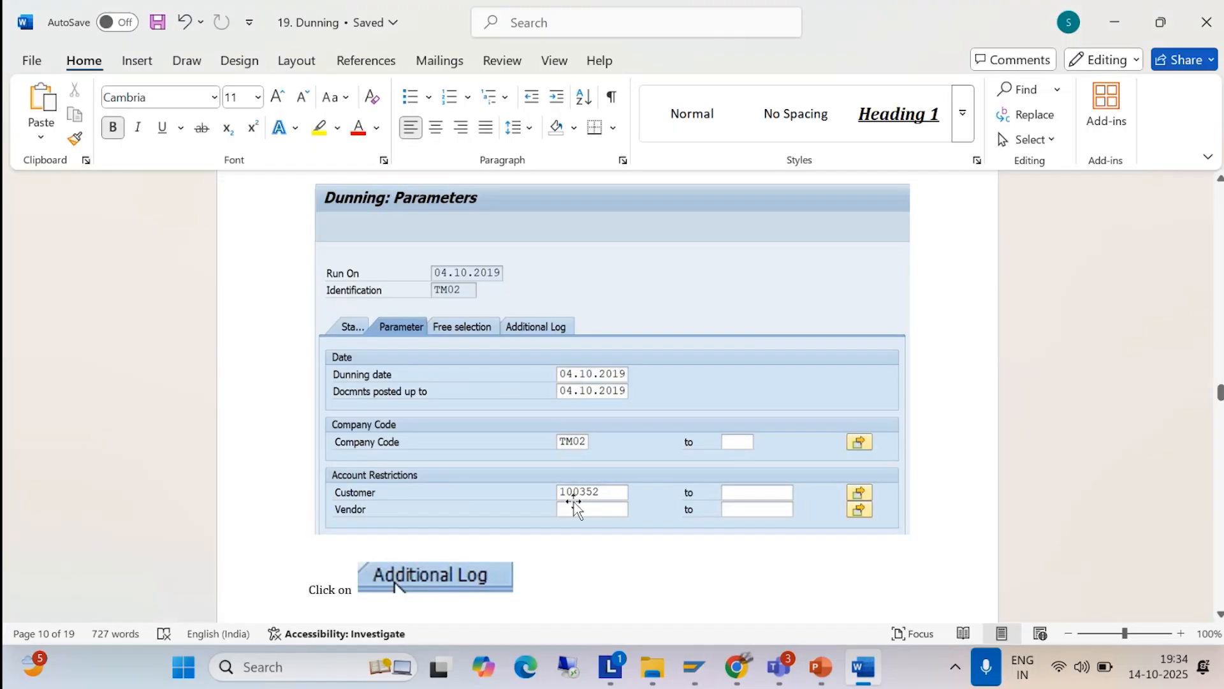
scroll(432, 476, "down", 3)
scroll(714, 601, "down", 3)
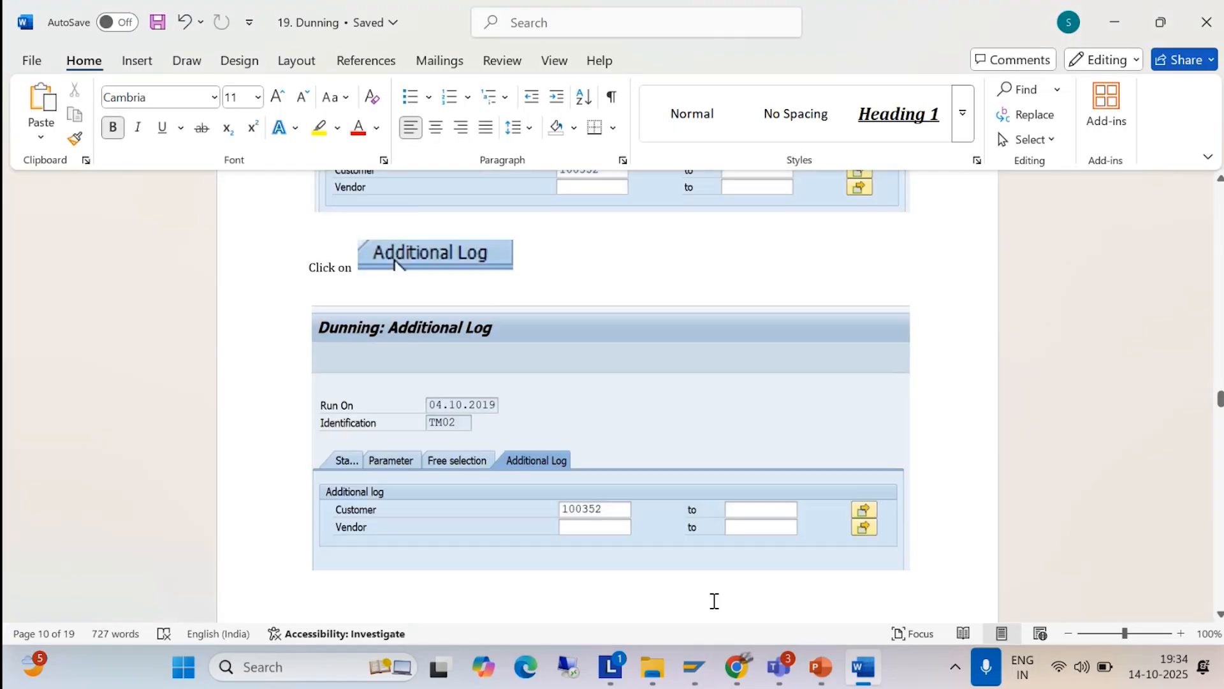
mouse_move(701, 663)
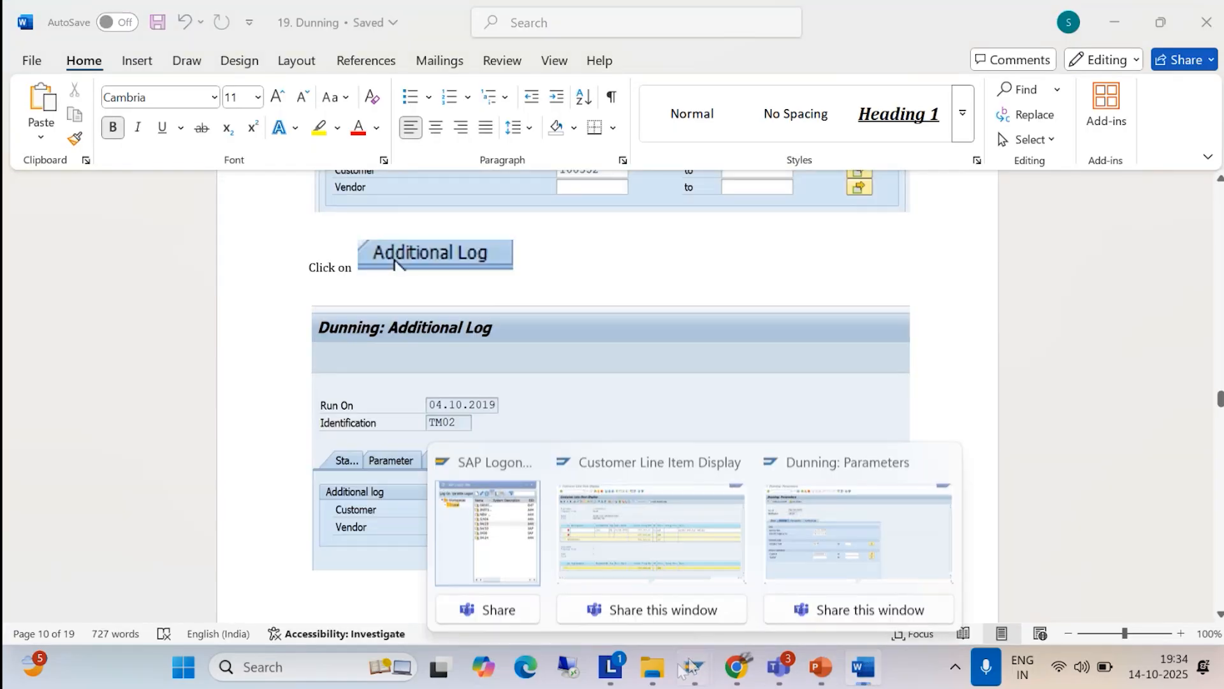
left_click(825, 554)
left_click(278, 242)
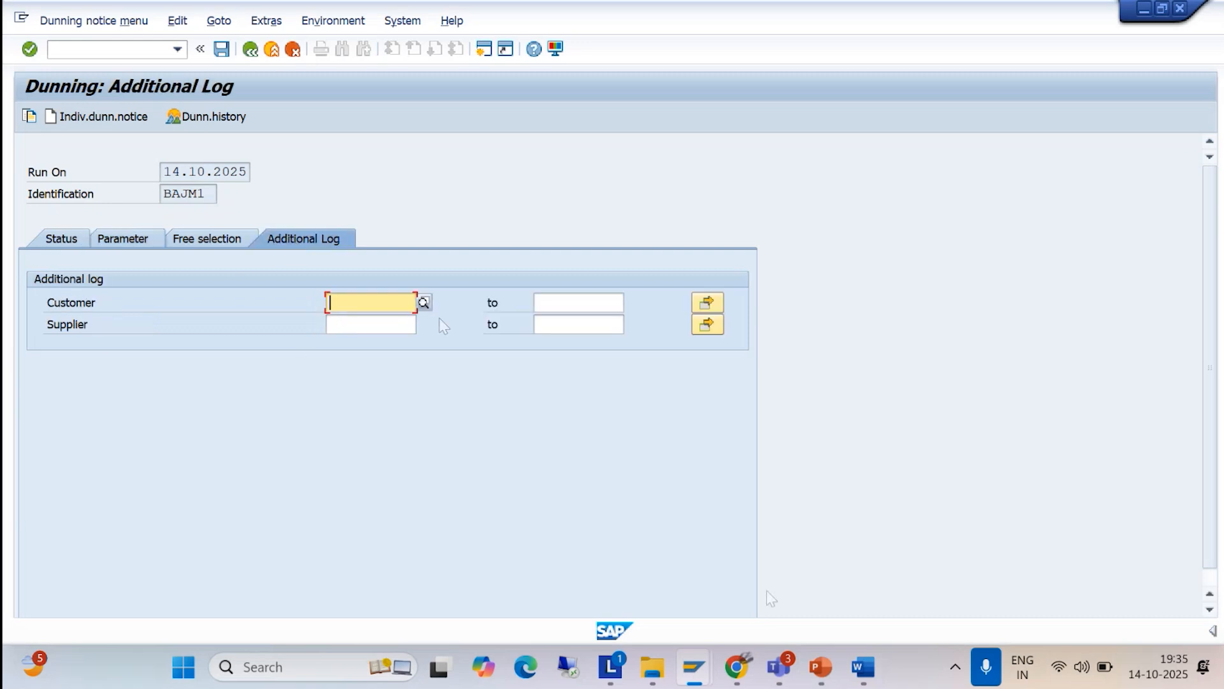
- Recheck the Word example and select ASHMITHA ENTERPRISES as the additional log's customer in SAP
left_click(863, 666)
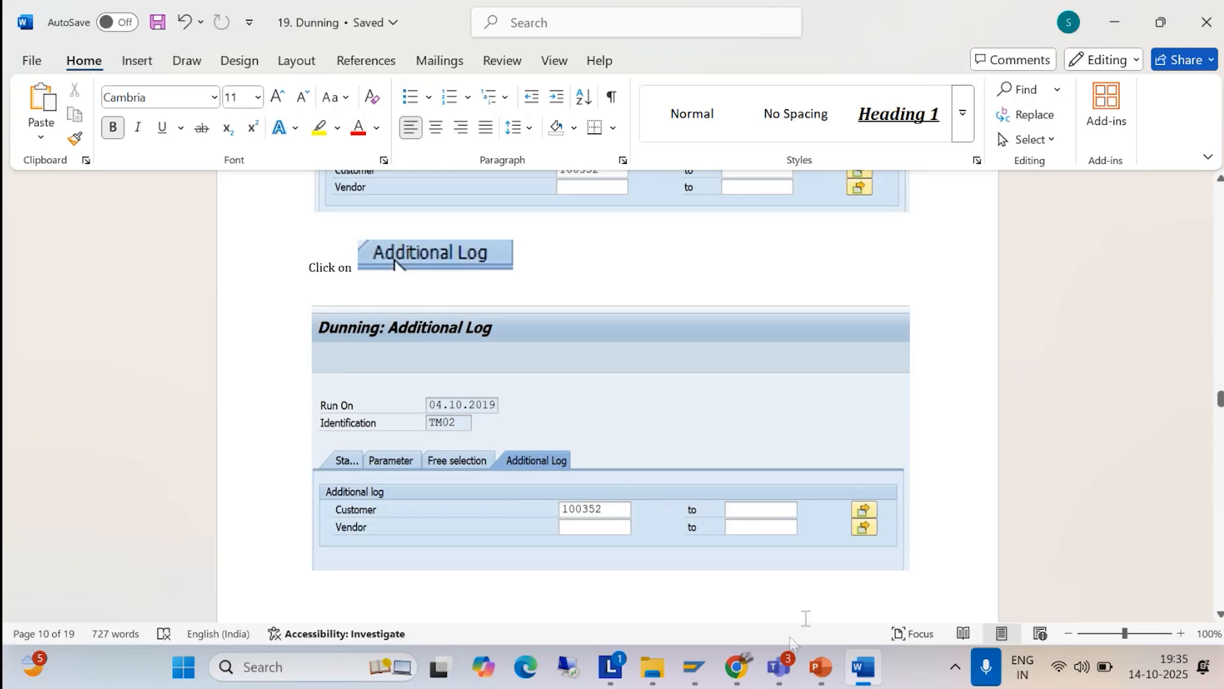
mouse_move(698, 652)
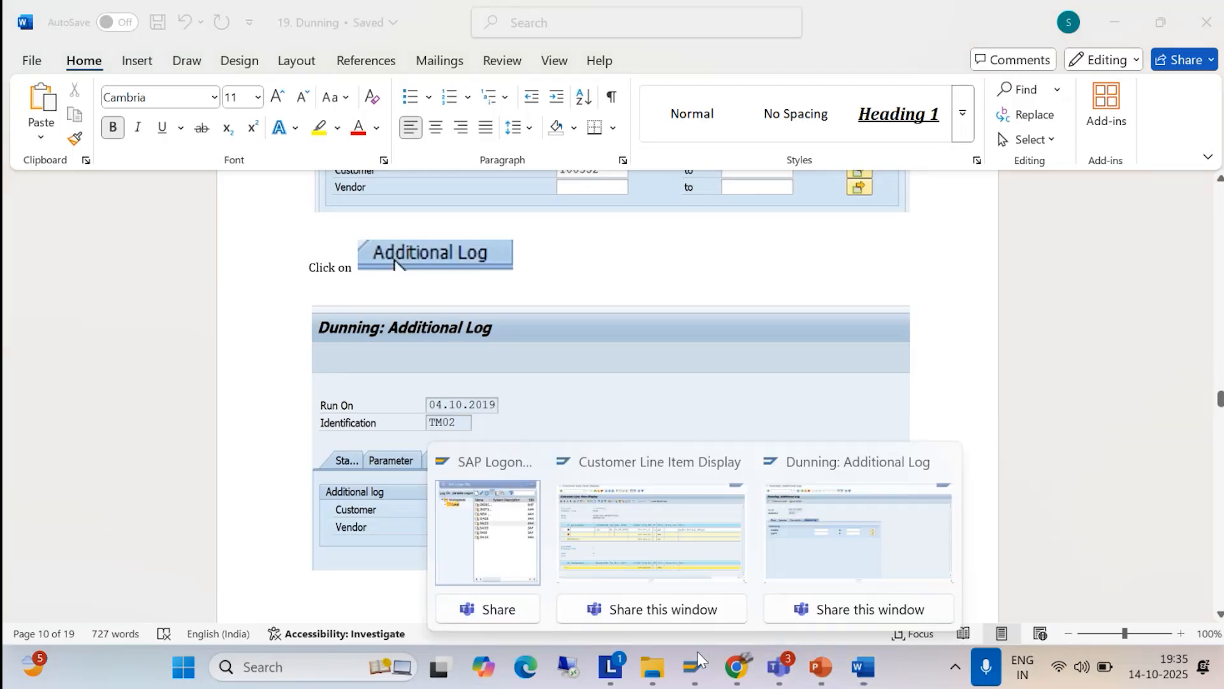
left_click(855, 523)
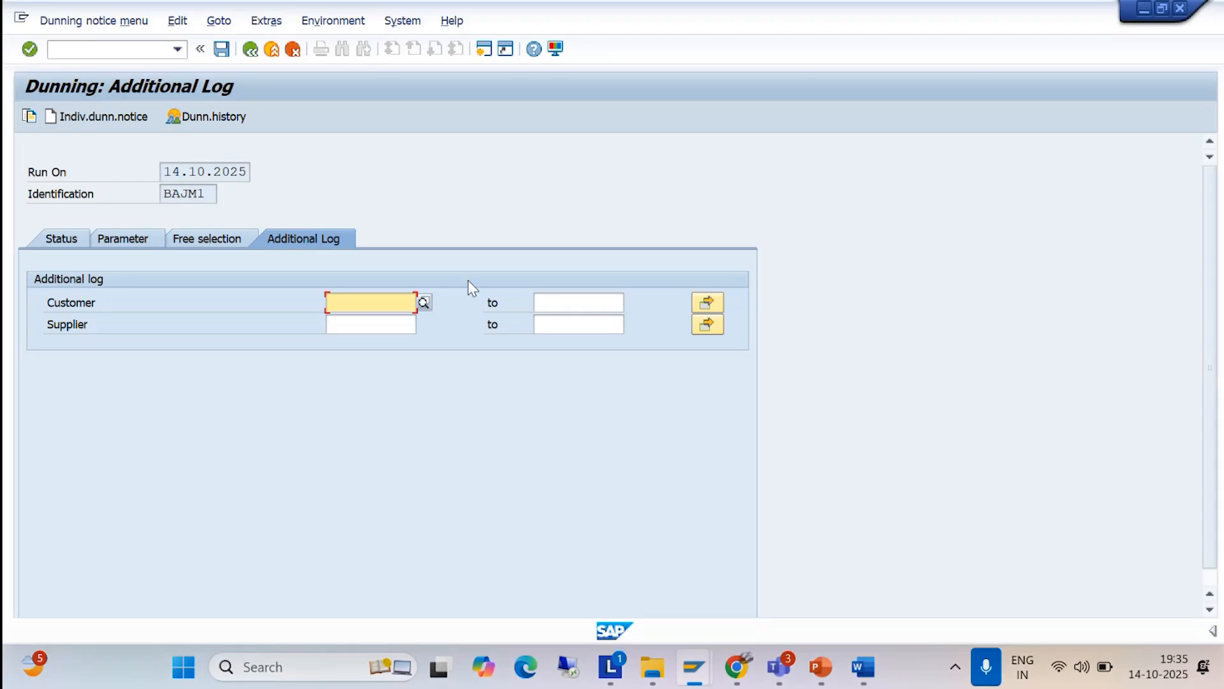
left_click(424, 303)
left_click(819, 543)
left_click(732, 292)
double_click(732, 288)
- Read the next instruction in the Word guide, save the dunning run details in SAP, and display the run's status
left_click(871, 666)
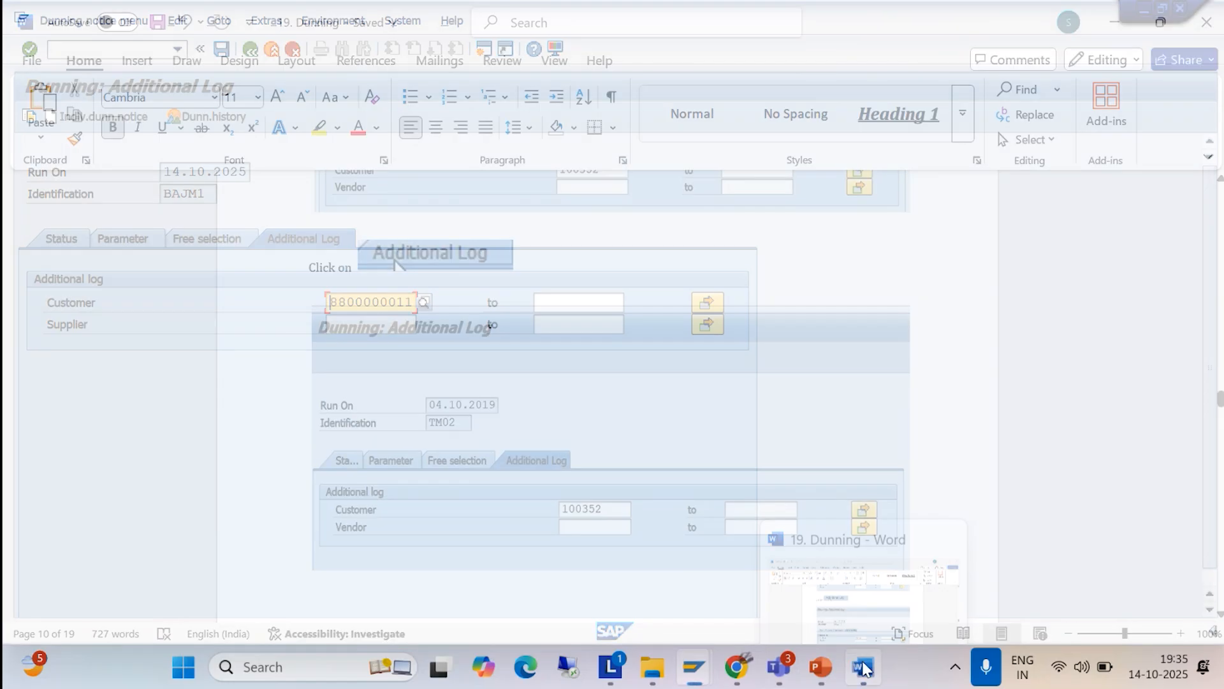
scroll(727, 497, "down", 3)
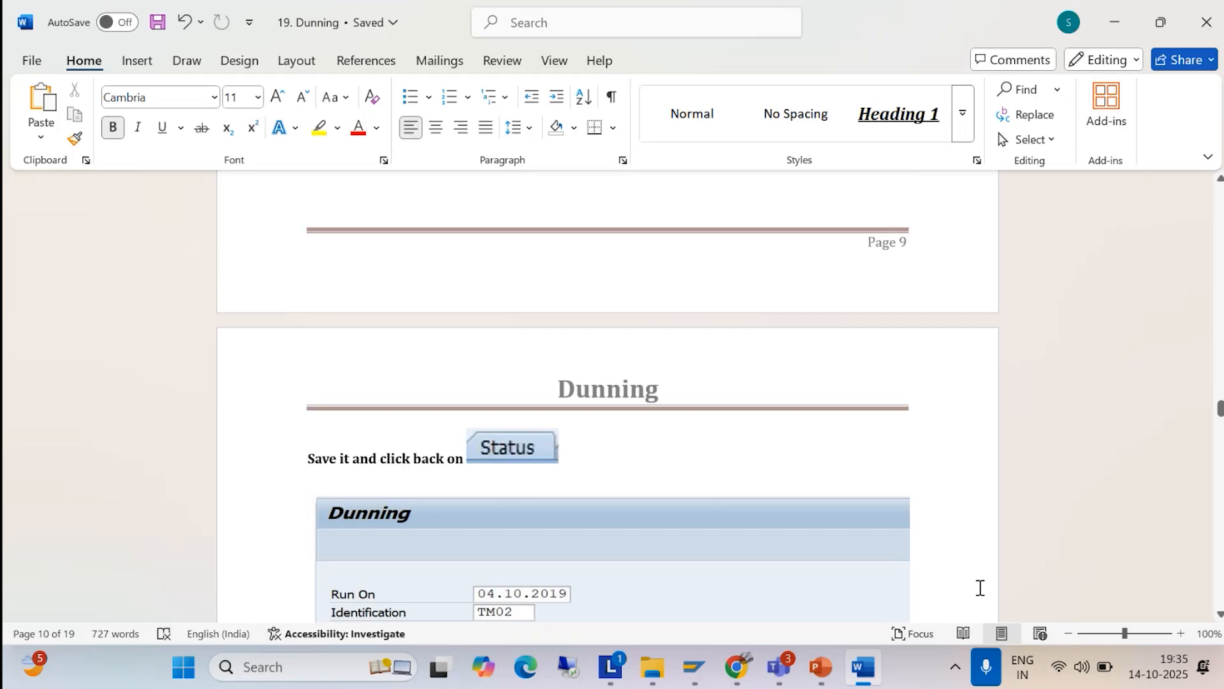
mouse_move(700, 666)
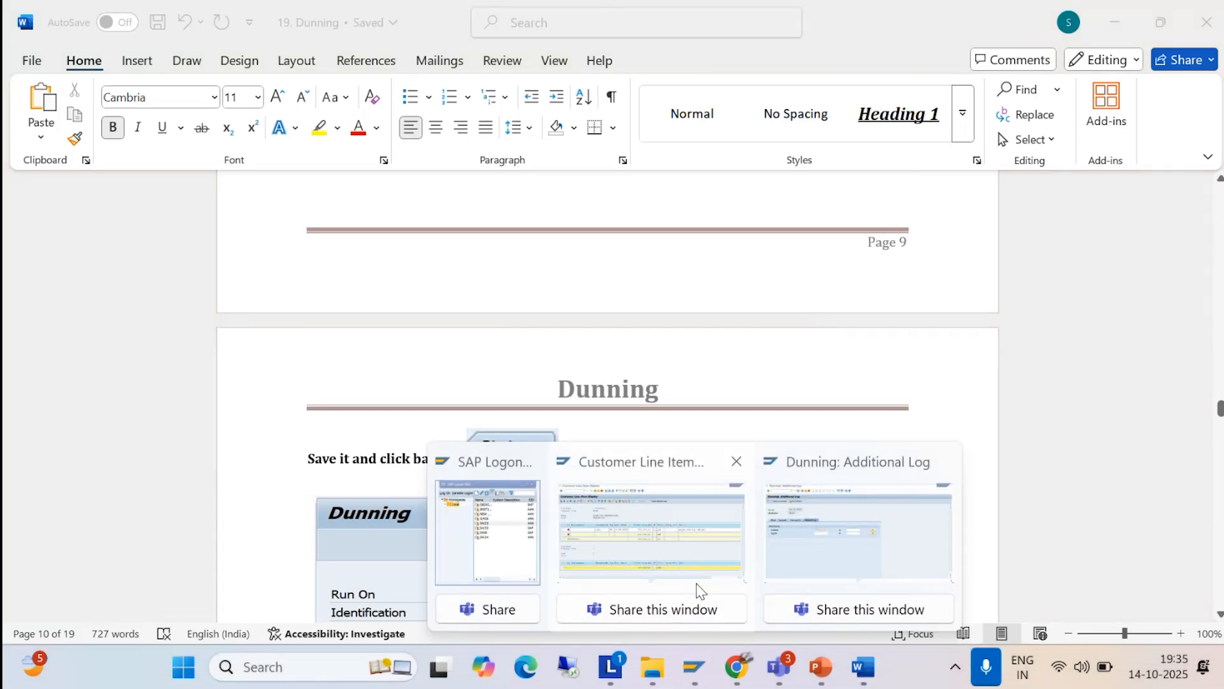
left_click(869, 571)
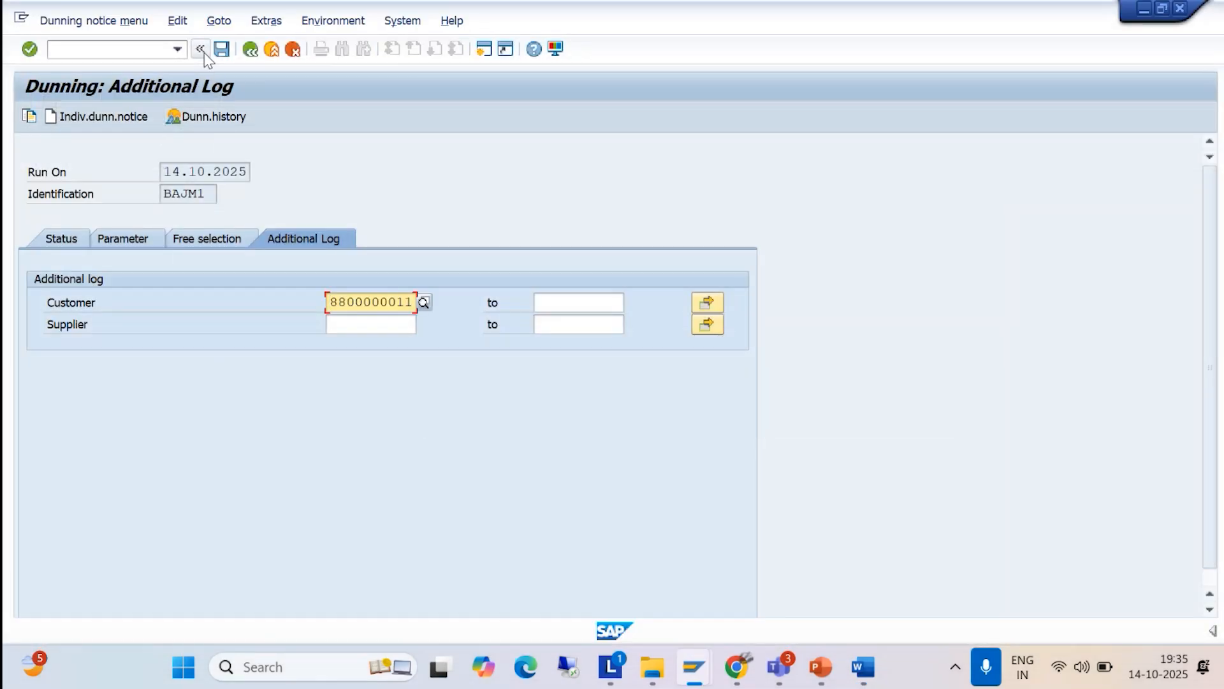
left_click(223, 53)
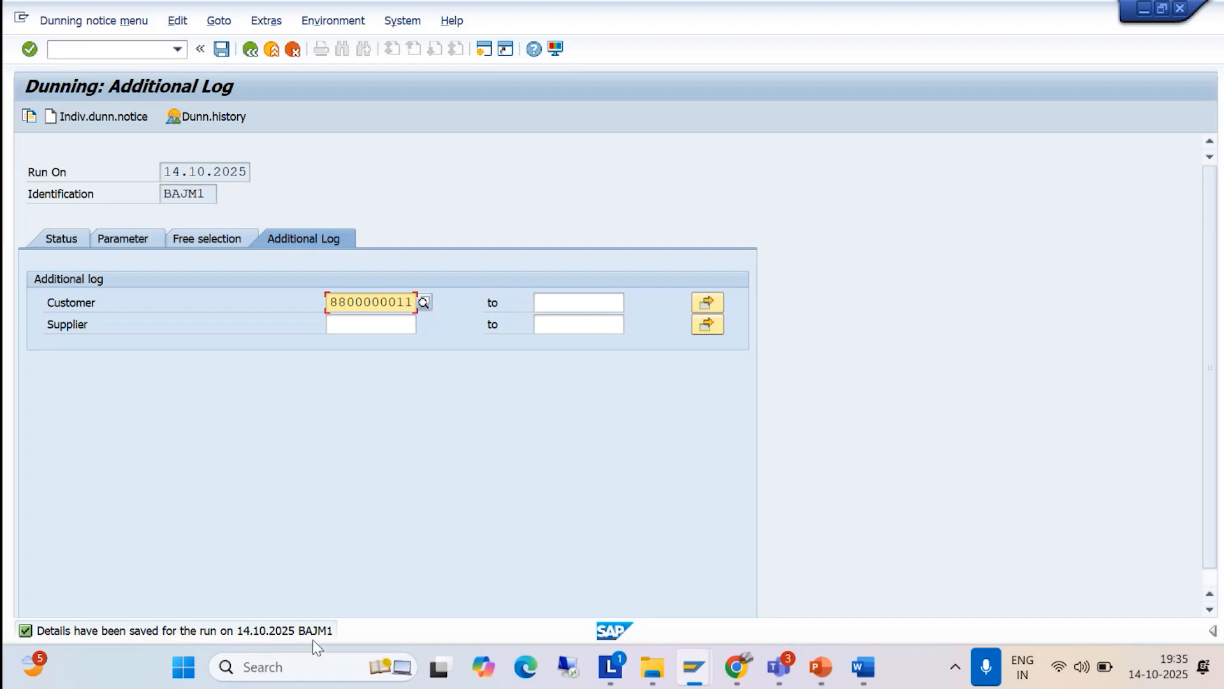
left_click(67, 238)
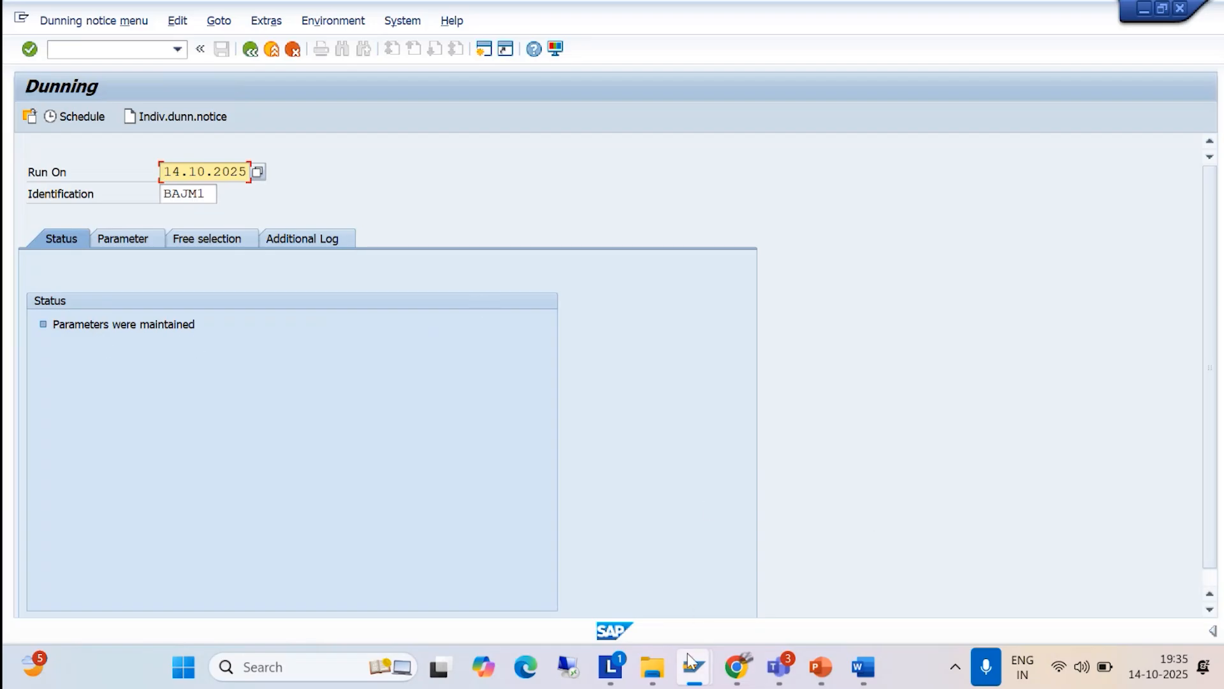
- Read the status and scheduling instructions in the Word guide, and return to the dunning run in SAP
left_click(862, 667)
scroll(705, 442, "down", 6)
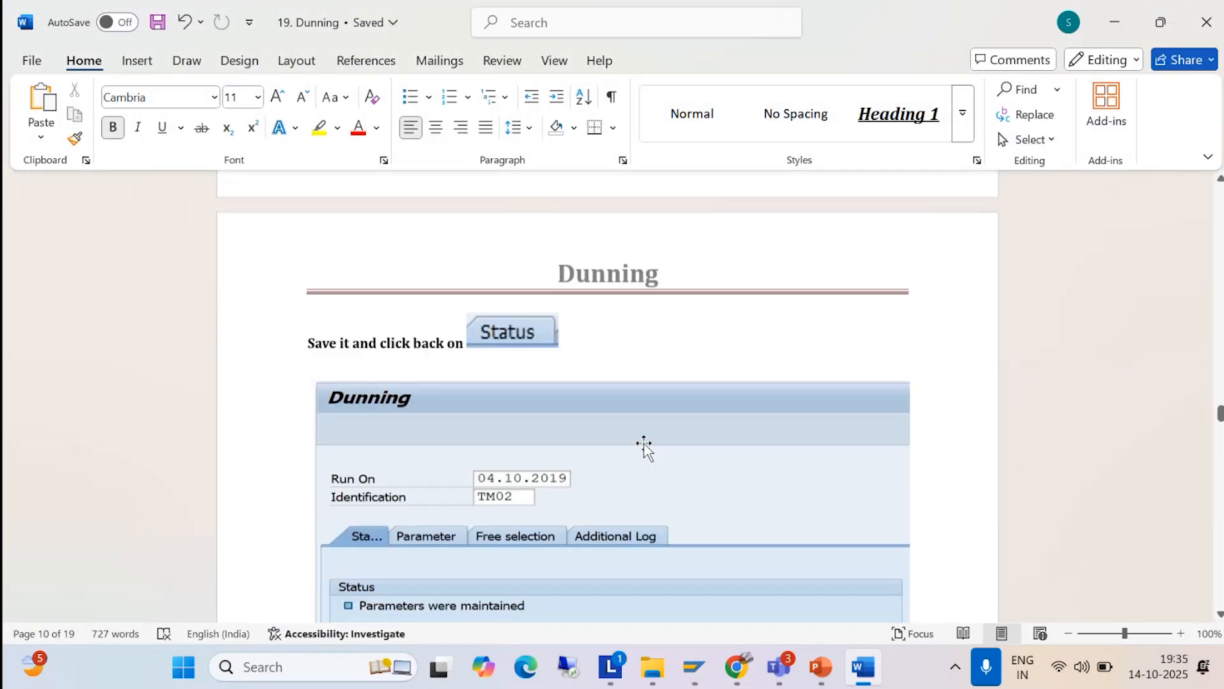
scroll(638, 440, "up", 2)
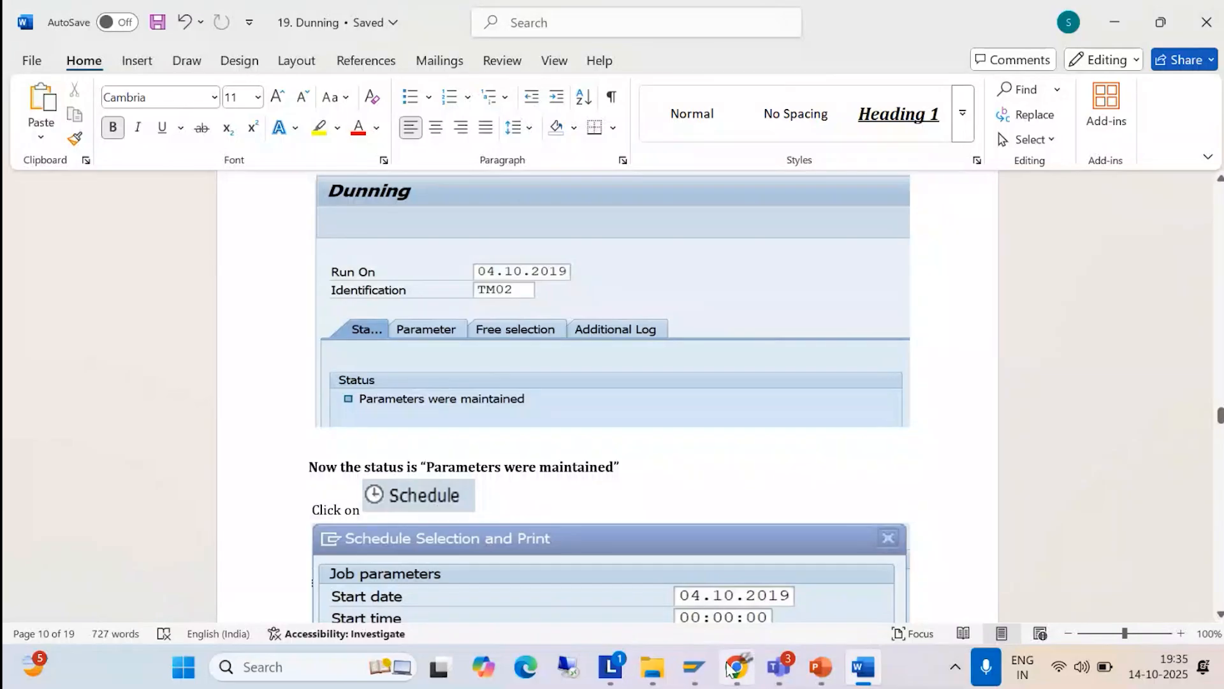
mouse_move(696, 670)
left_click(821, 551)
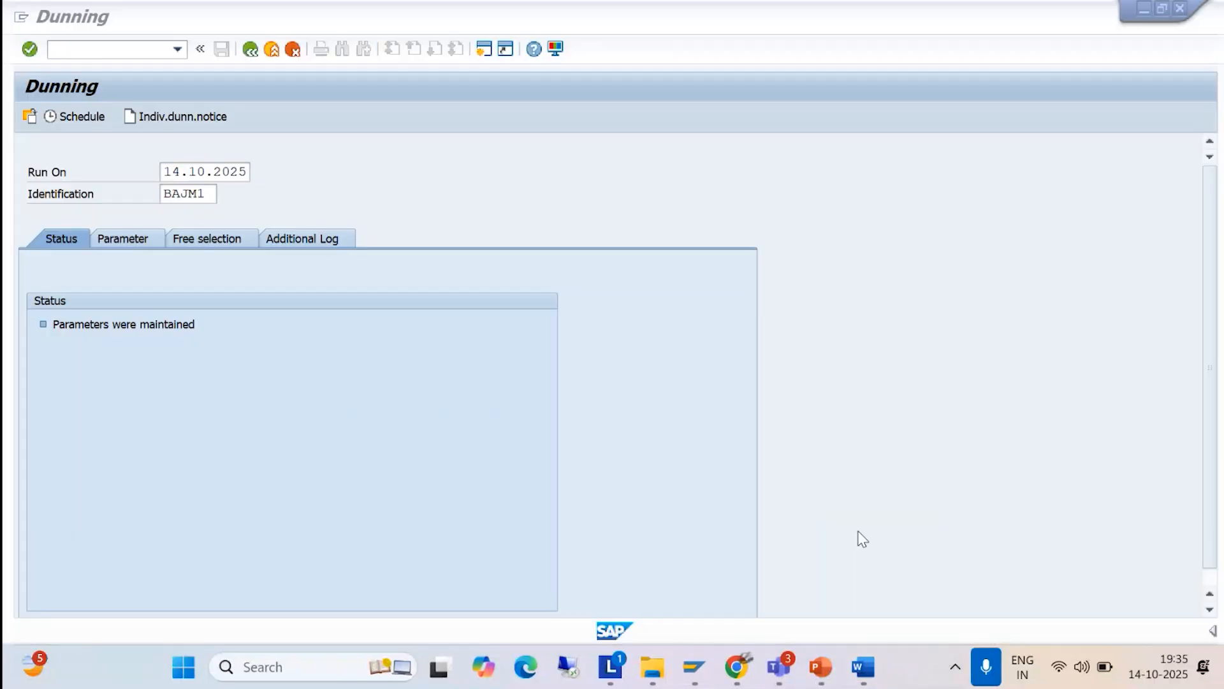
- Start scheduling the dunning run with output device LP01 and set it to start immediately
left_click(81, 118)
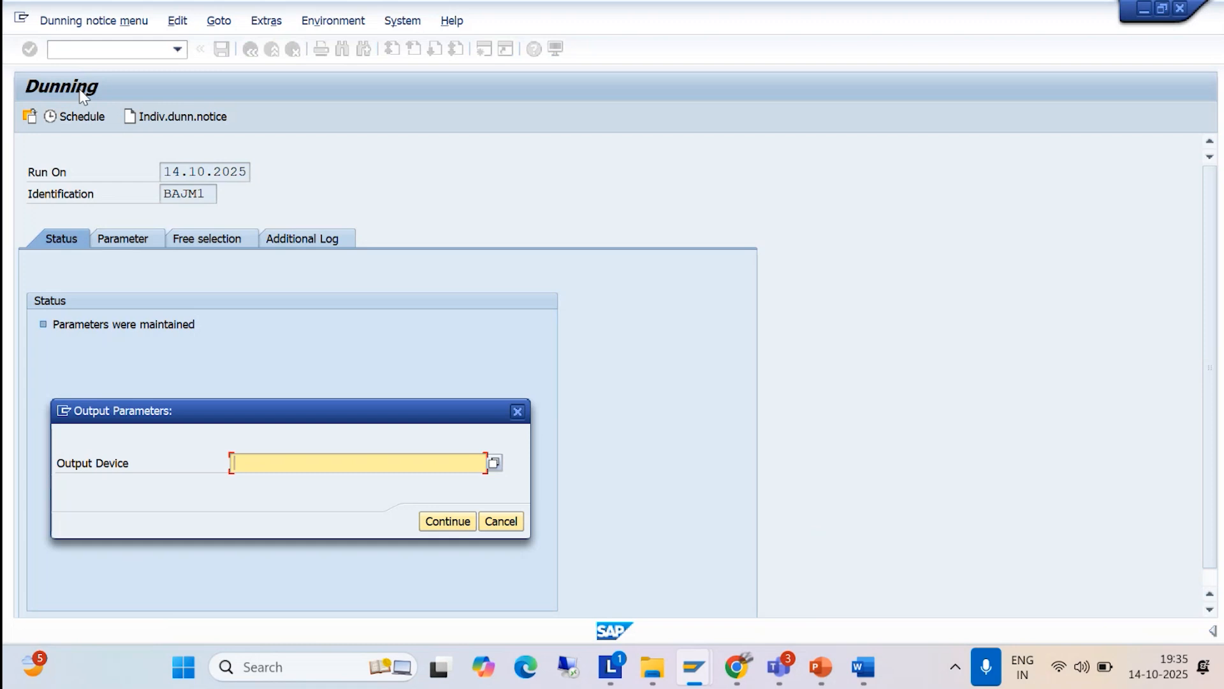
type("LP01")
left_click(446, 521)
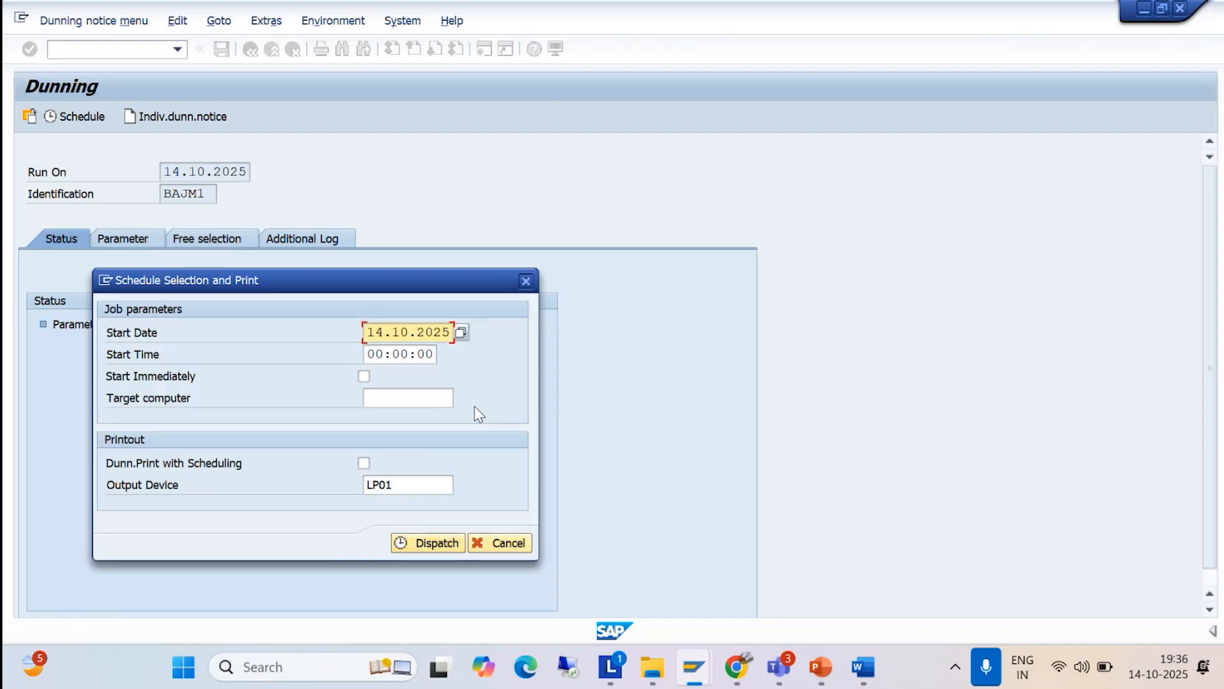
left_click(364, 377)
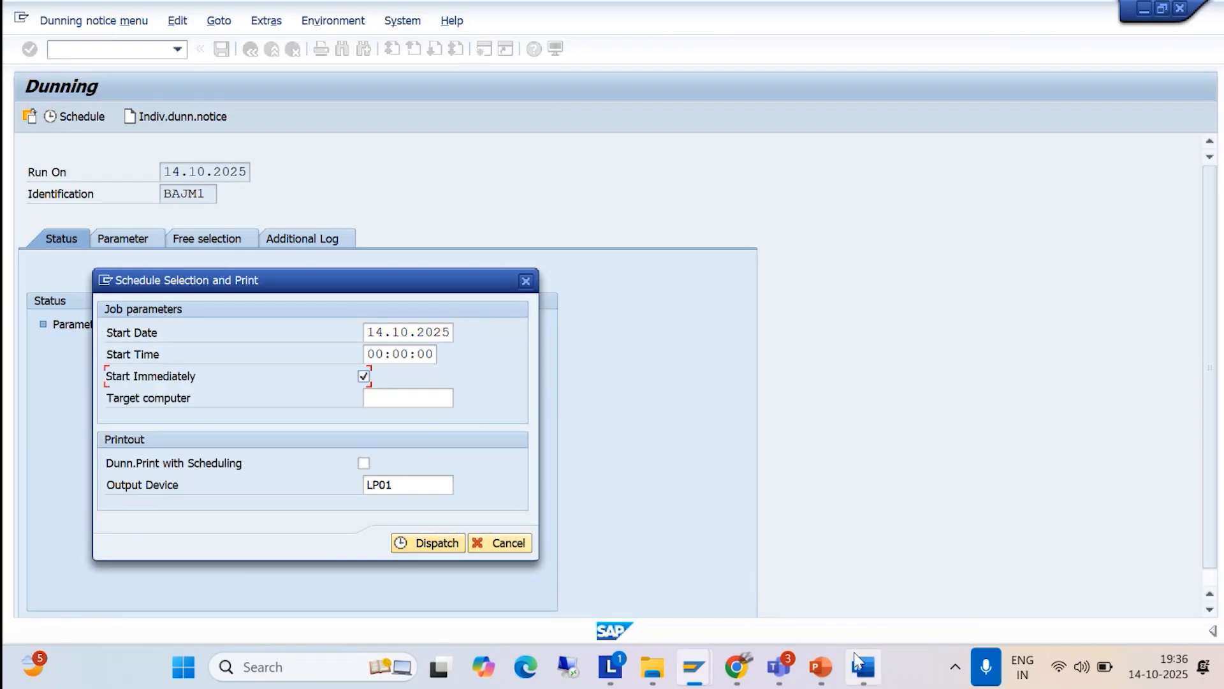
- Check the schedule settings against the Word guide's example, and dispatch the dunning selection job in SAP
left_click(863, 667)
scroll(600, 456, "down", 2)
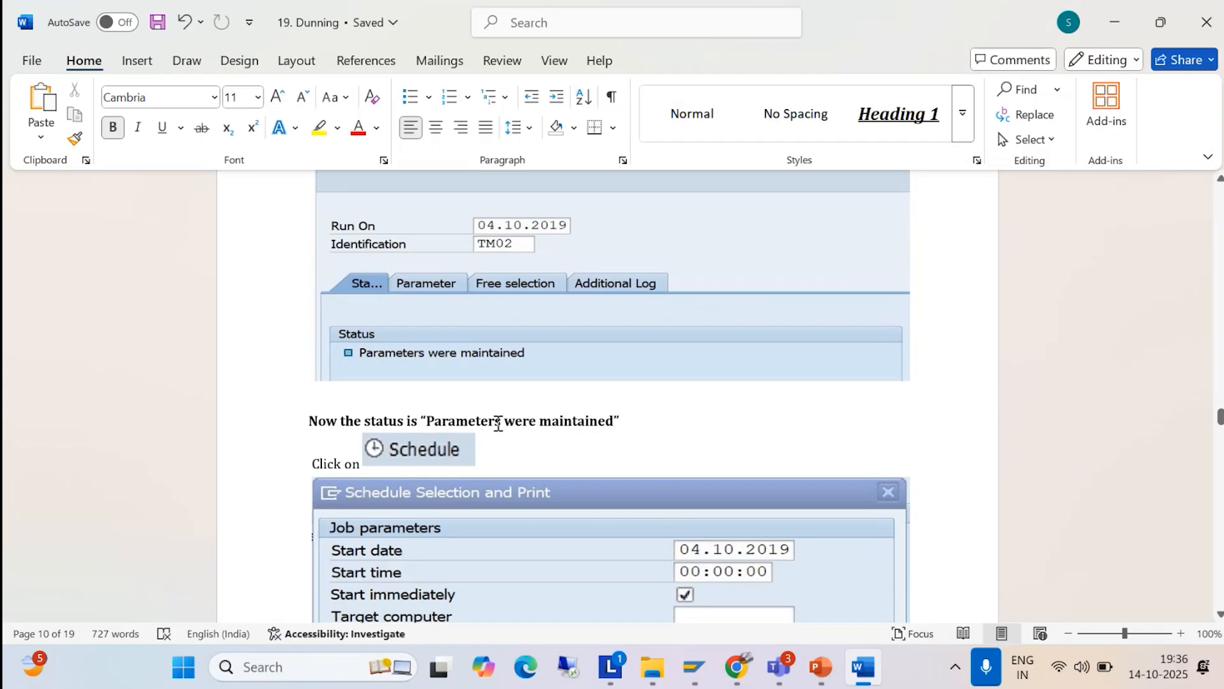
scroll(494, 428, "down", 3)
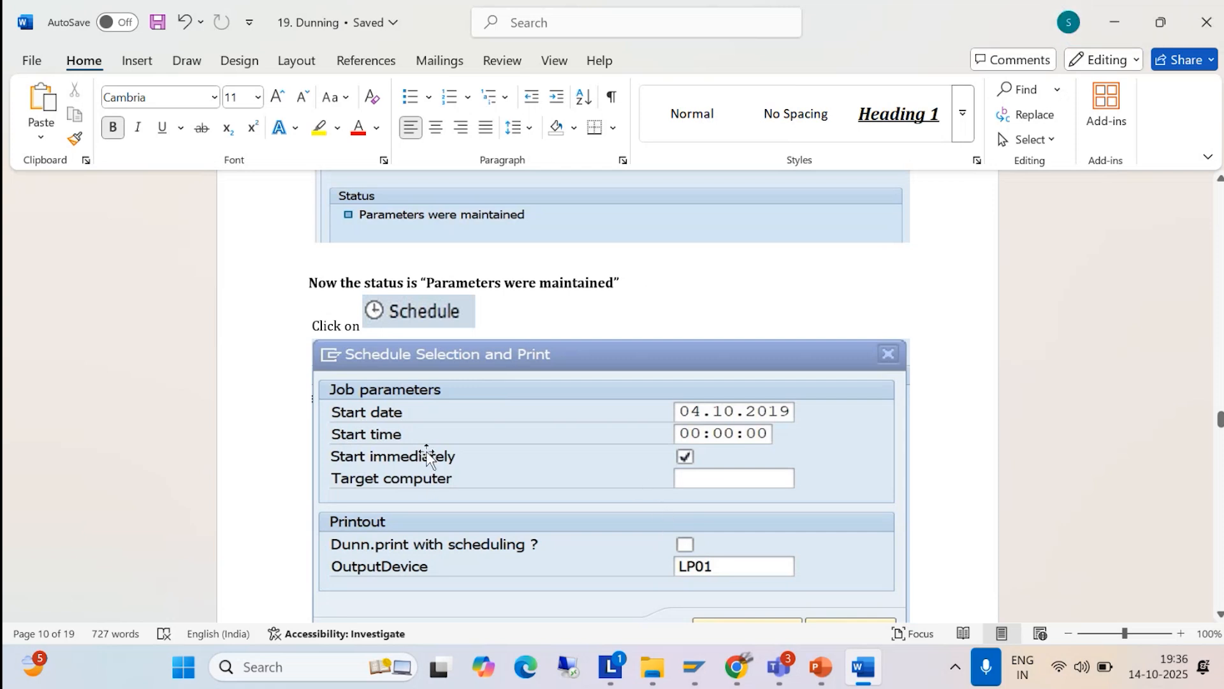
scroll(663, 489, "down", 3)
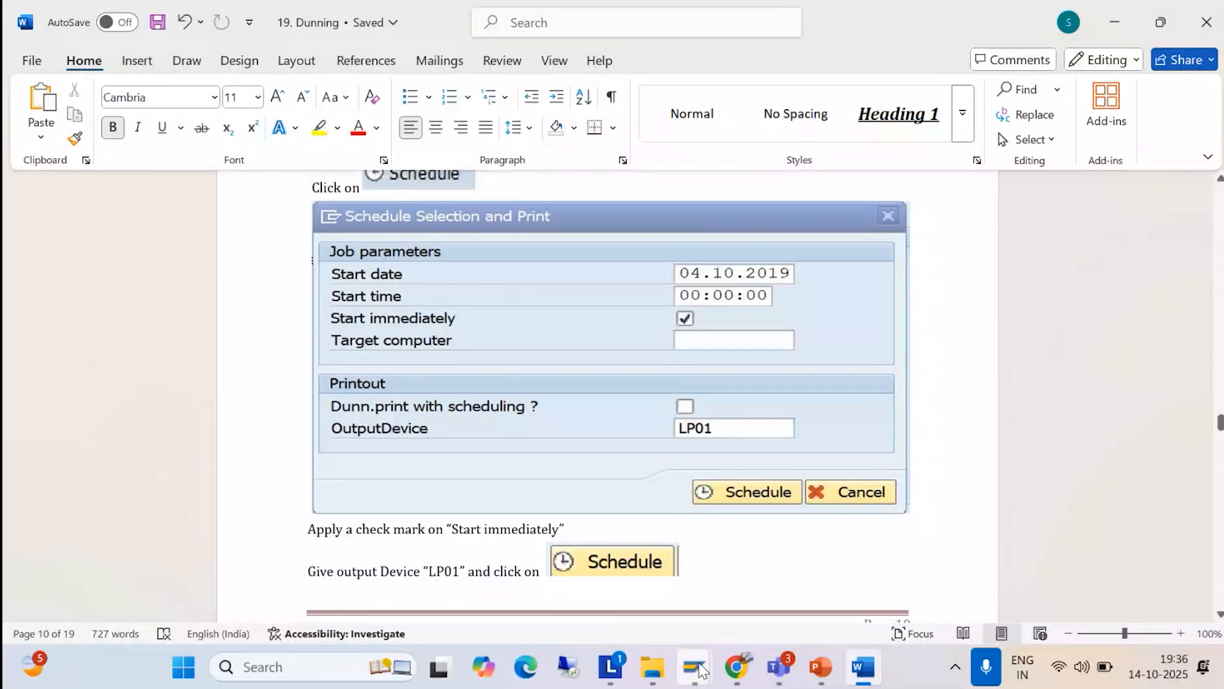
mouse_move(695, 668)
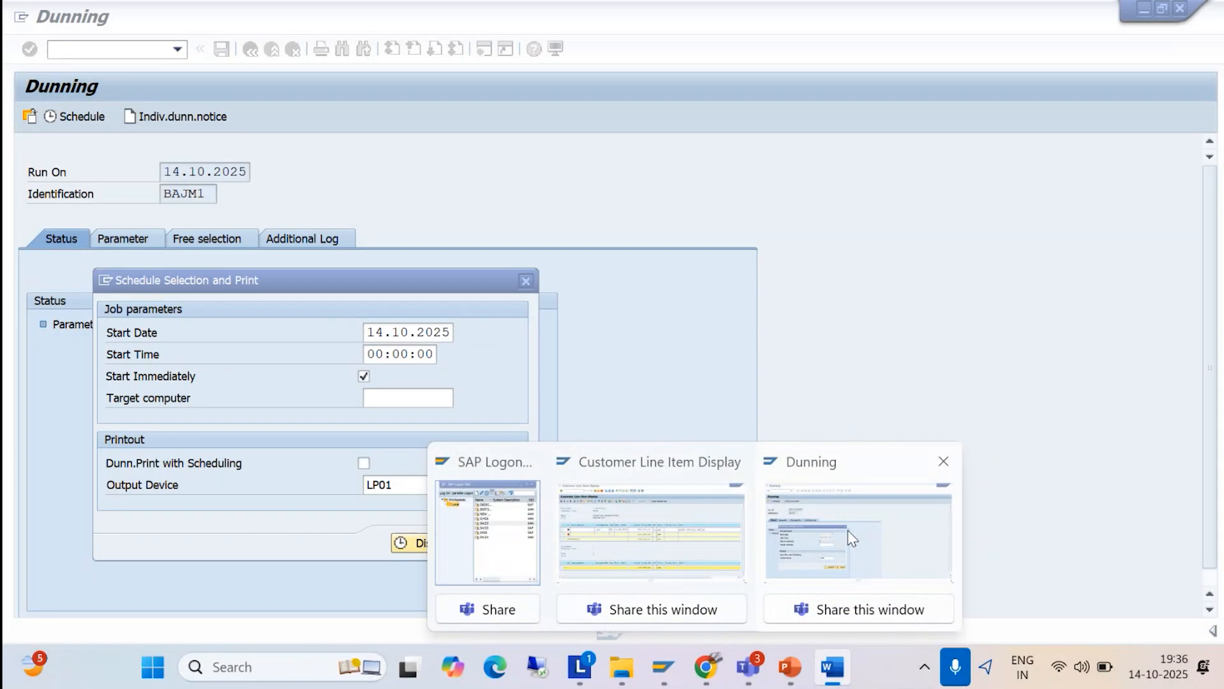
left_click(850, 530)
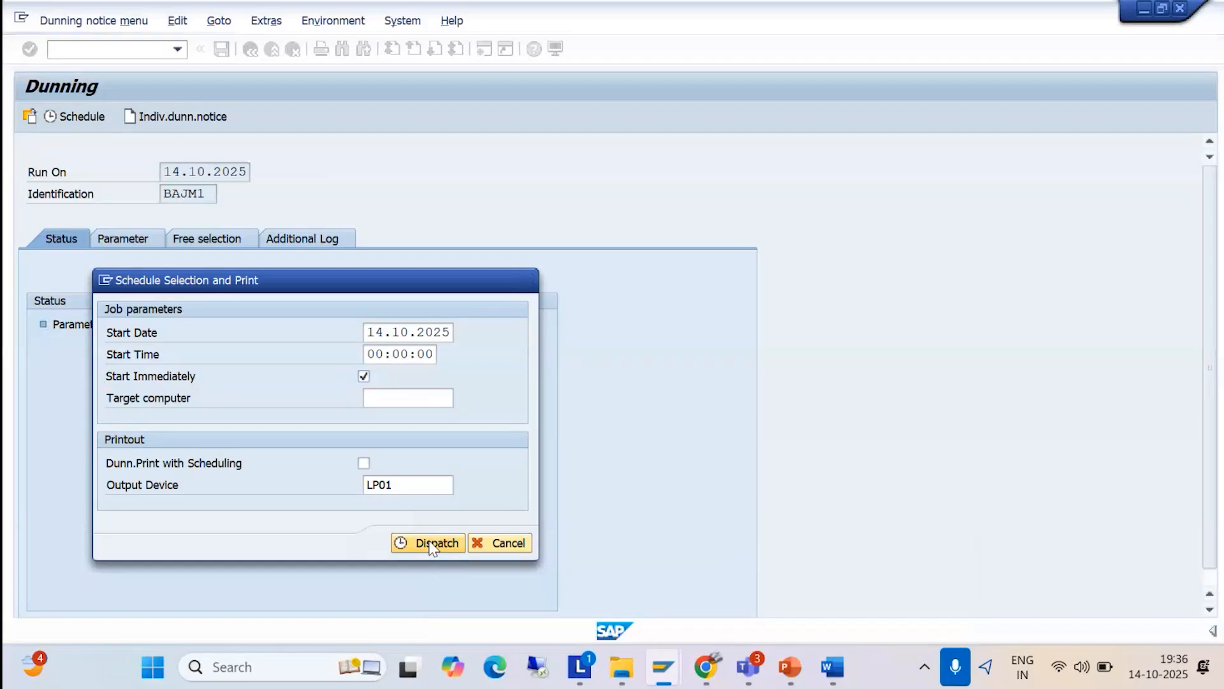
left_click(434, 543)
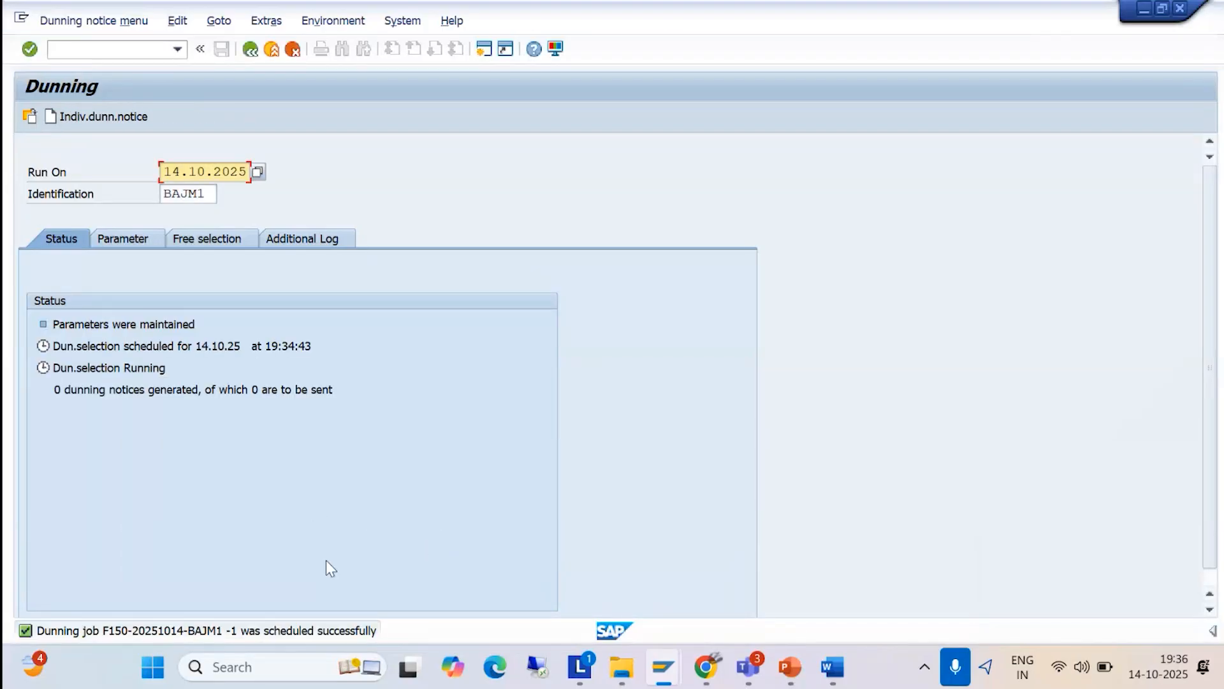
- Read the instruction following scheduling in the Word guide, and refresh the dunning run's status in SAP
left_click(830, 666)
scroll(455, 460, "down", 3)
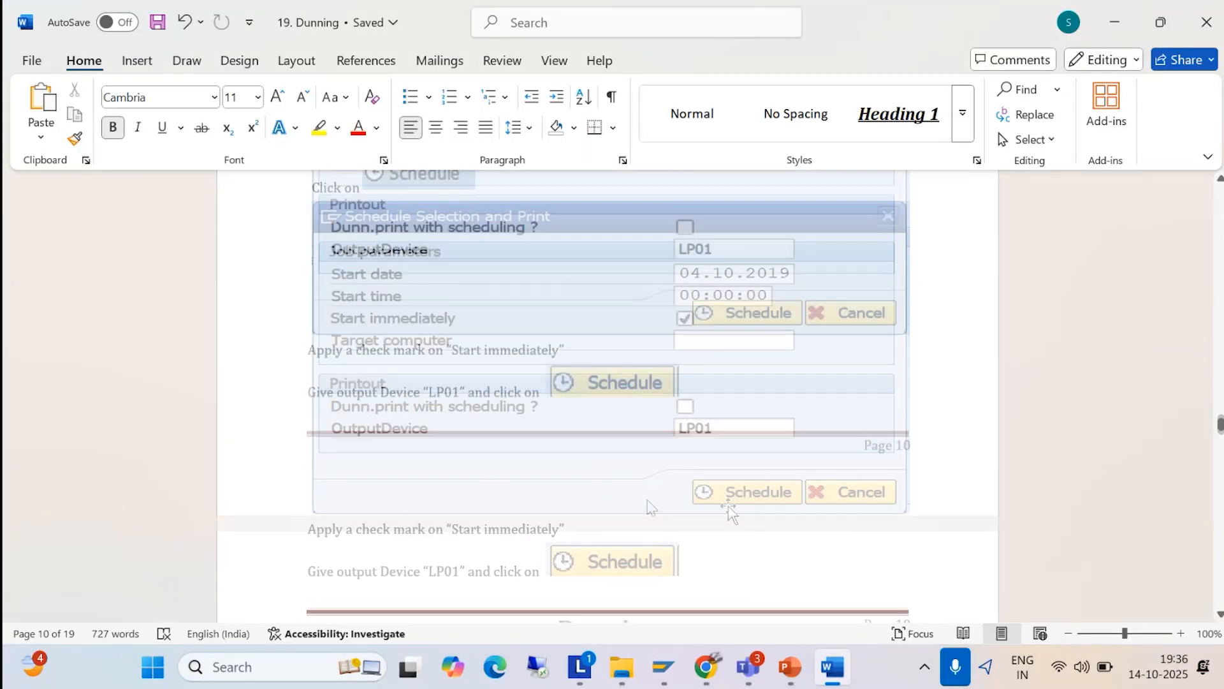
scroll(455, 461, "down", 6)
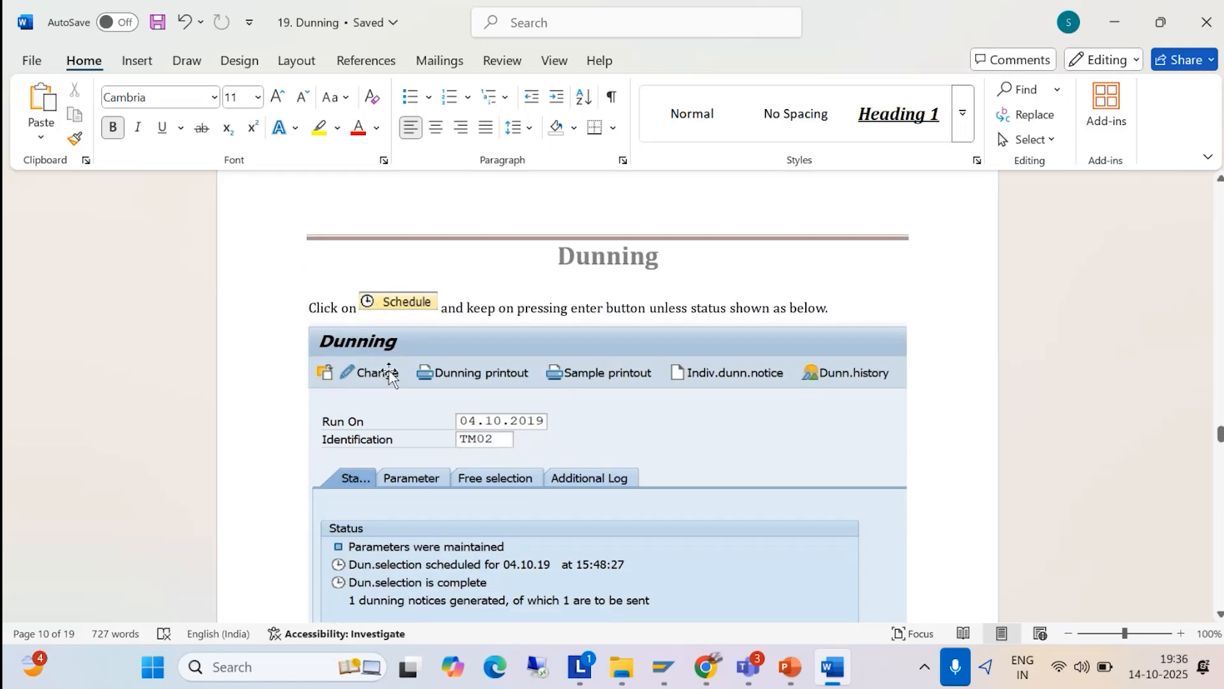
scroll(599, 465, "down", 2)
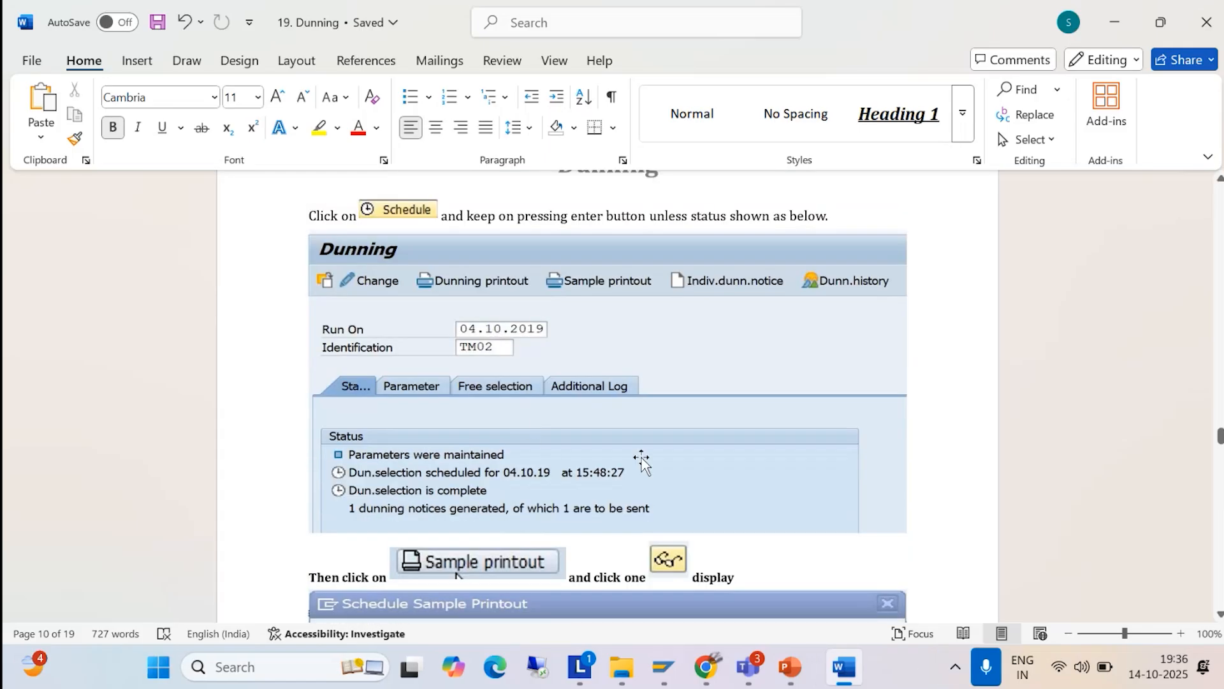
mouse_move(694, 666)
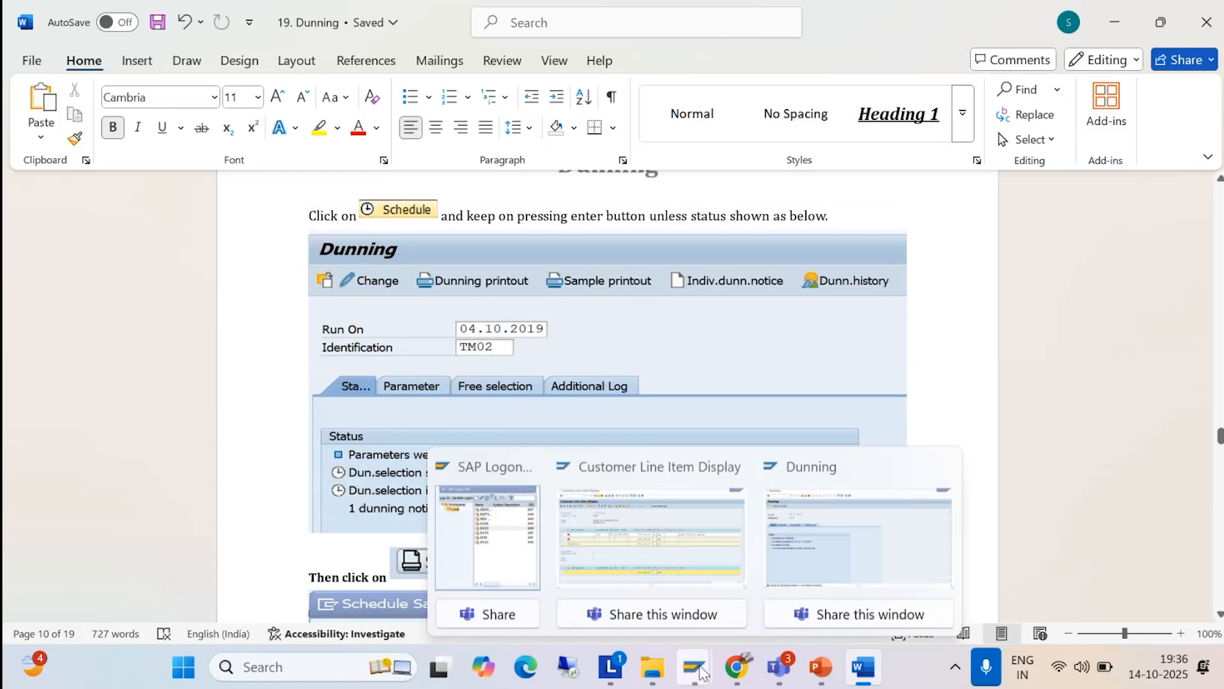
left_click(809, 560)
key("Return")
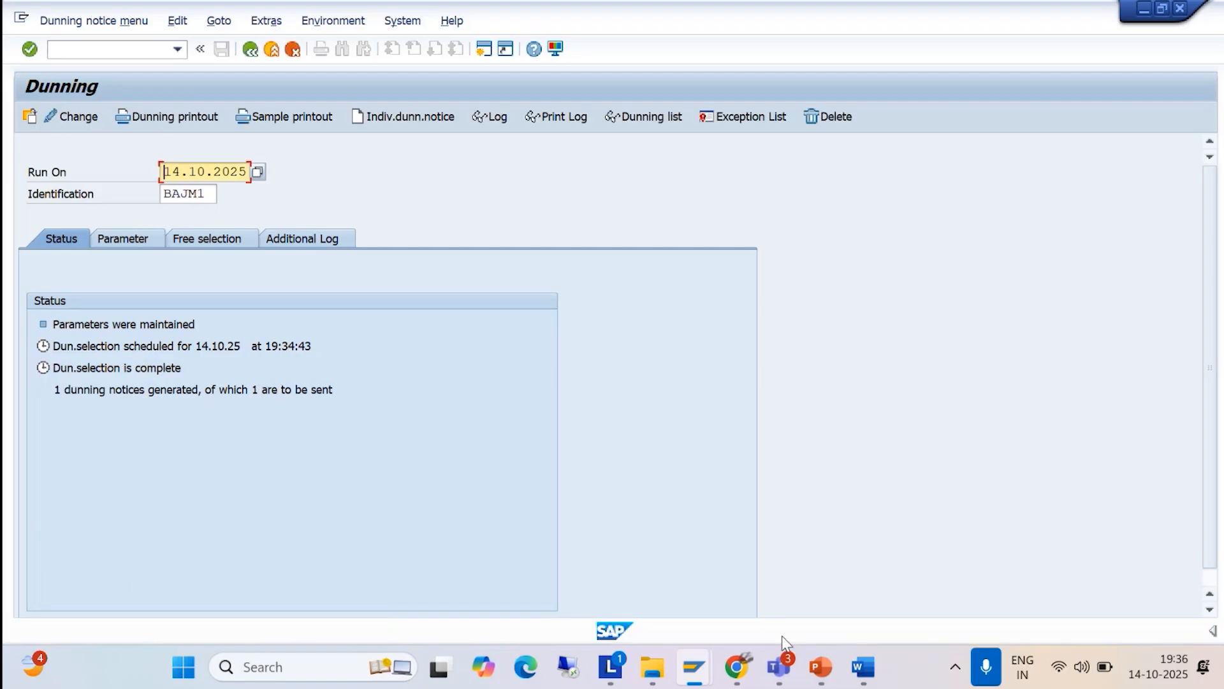
- Check the sample printout instruction in the Word guide and return to the dunning run in SAP
mouse_move(865, 668)
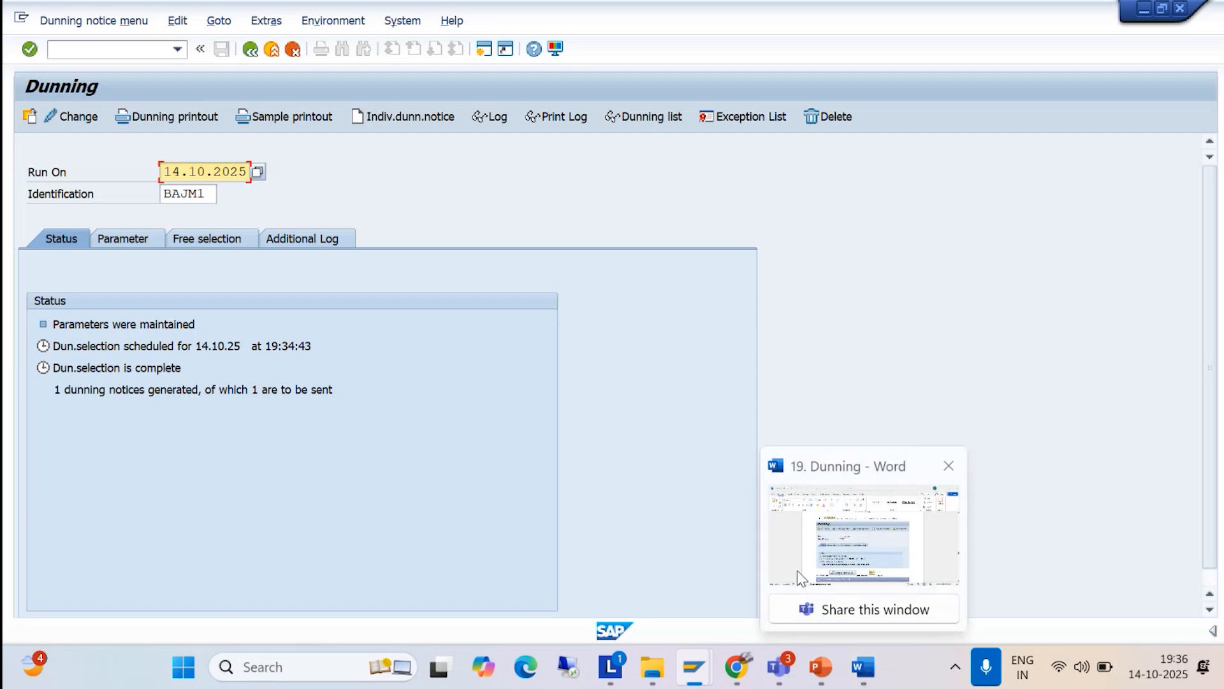
left_click(795, 553)
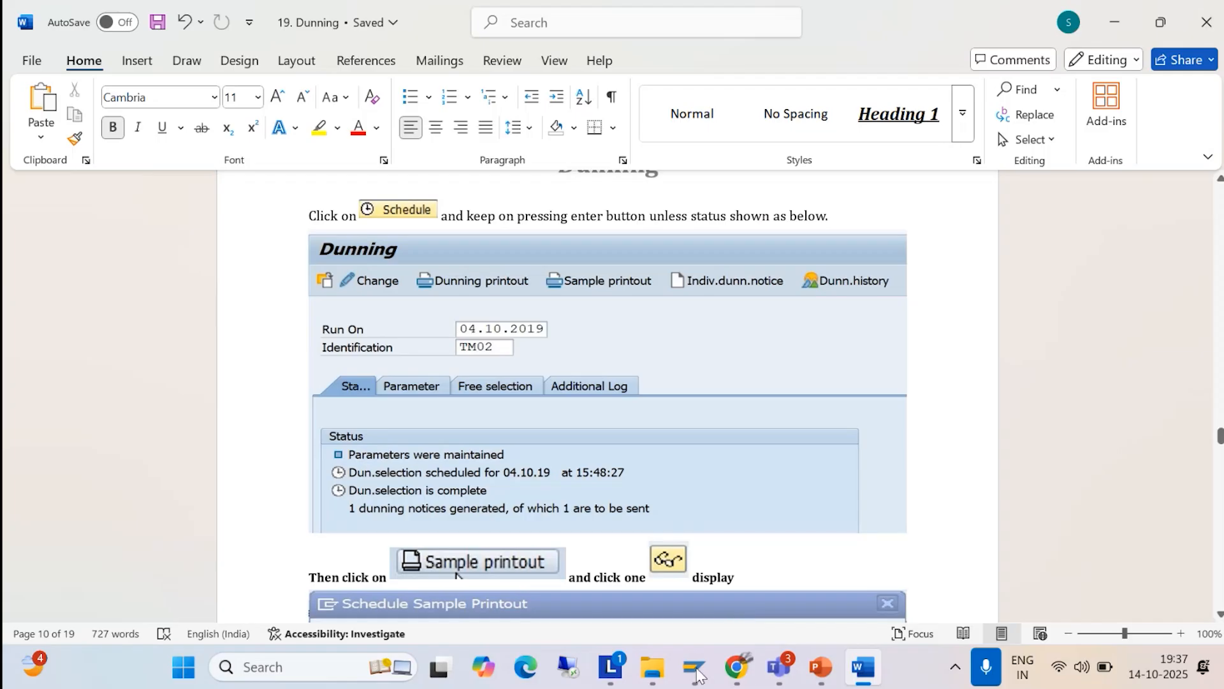
mouse_move(694, 666)
left_click(835, 549)
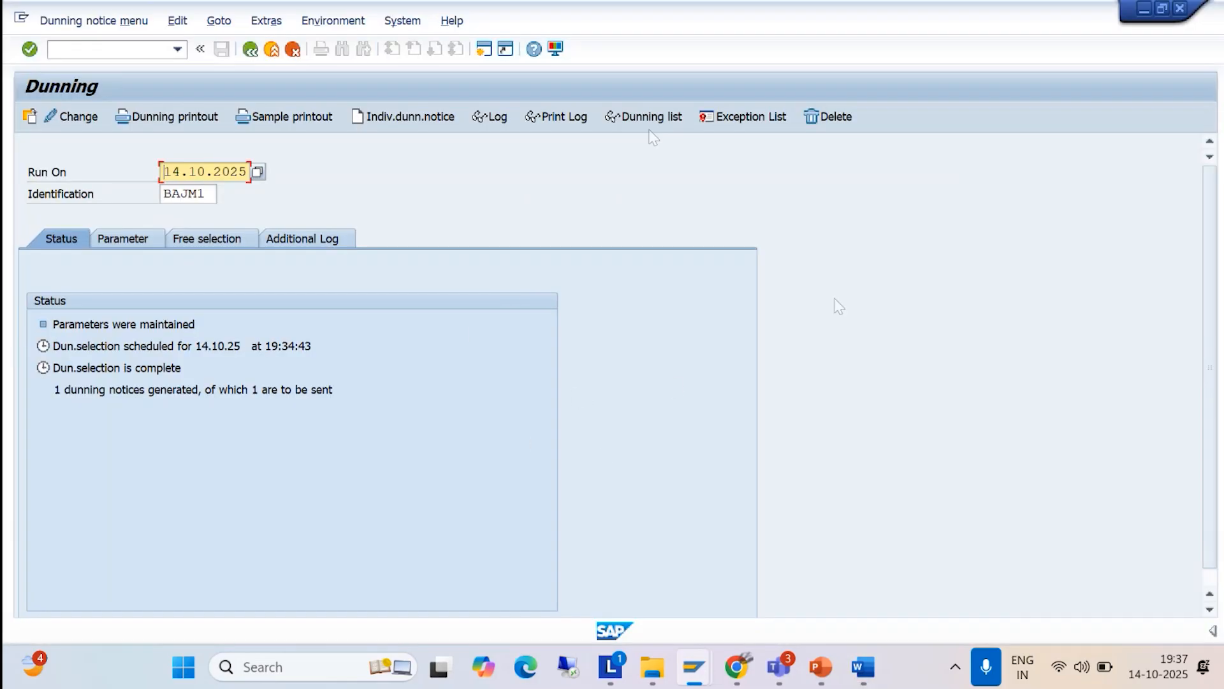
- Display the dunning run's sample printout on screen using output device LP01
left_click(285, 120)
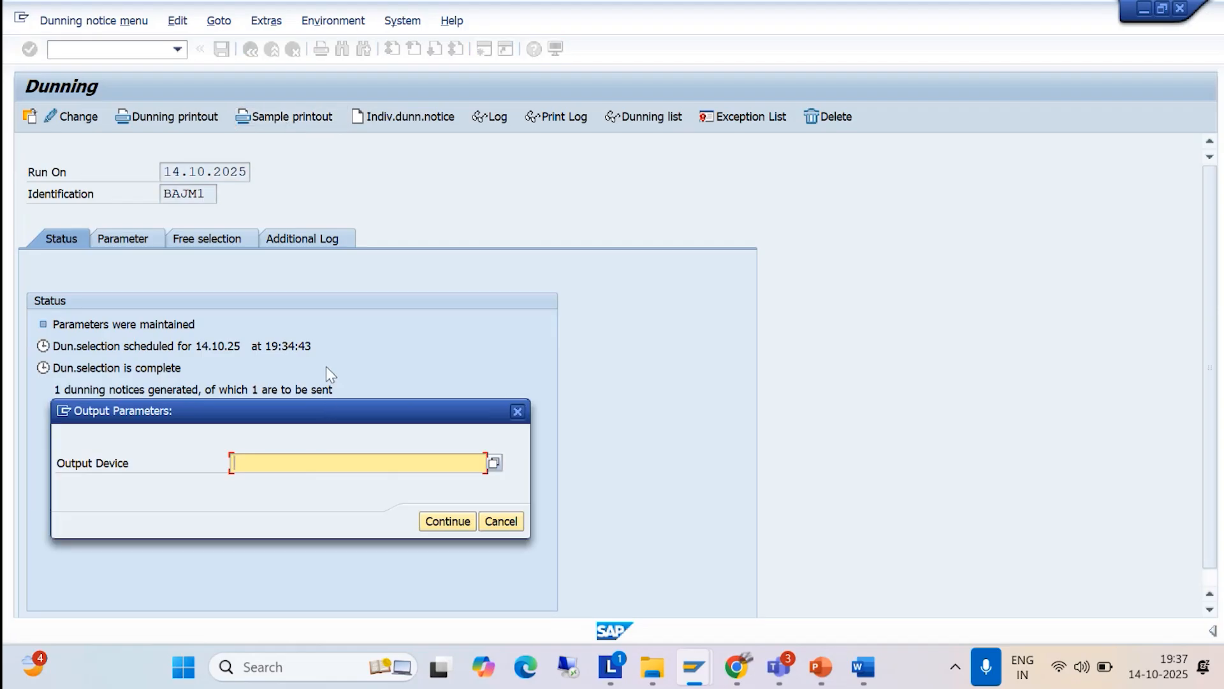
type("LP01")
left_click(450, 523)
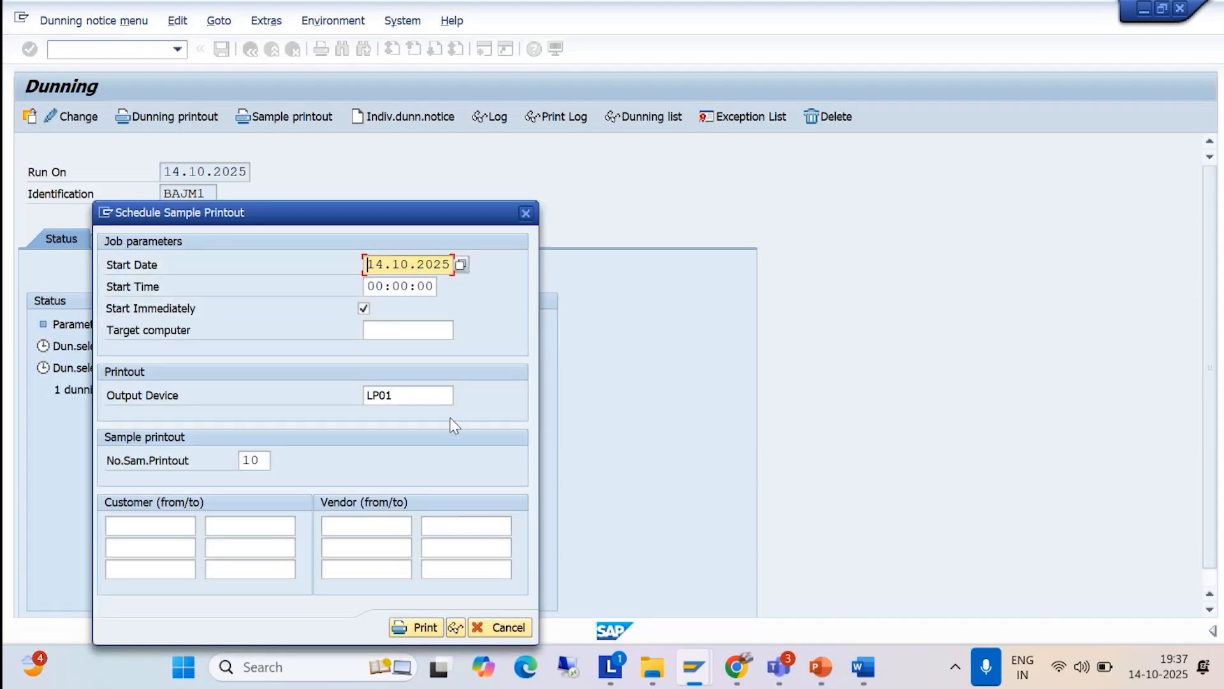
left_click(456, 628)
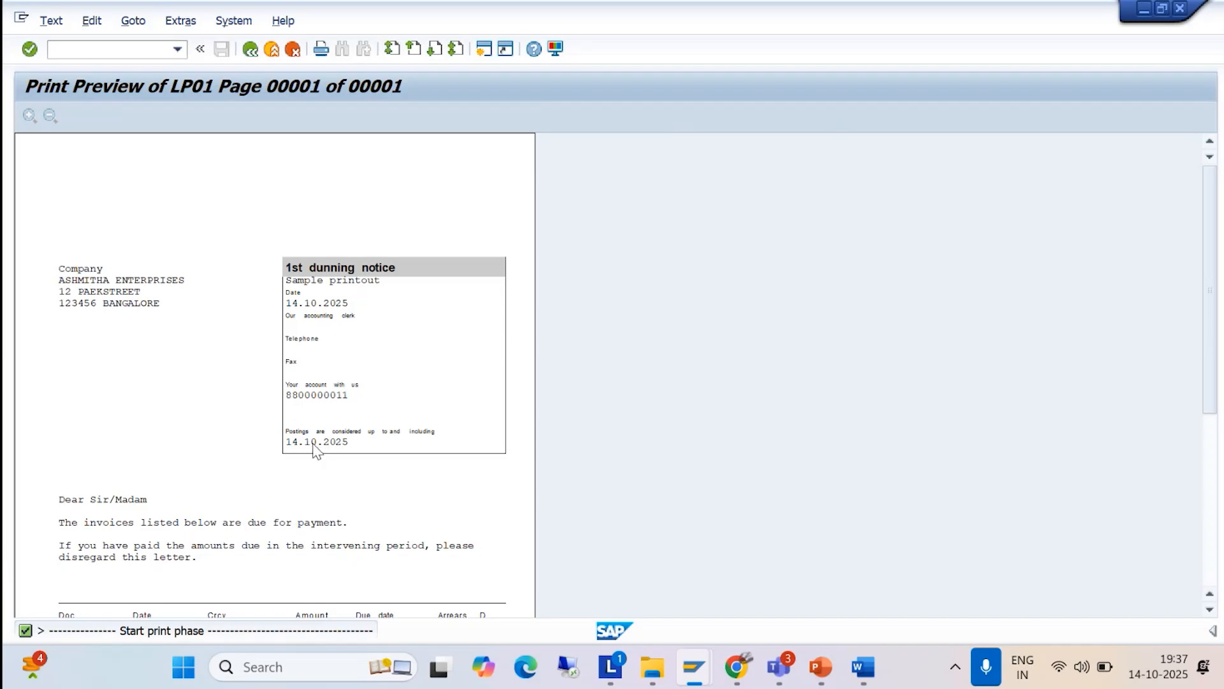
- Examine the dunning notice's due items and charge, comparing them with the invoice in the customer line item display
scroll(427, 429, "down", 1)
scroll(431, 435, "down", 5)
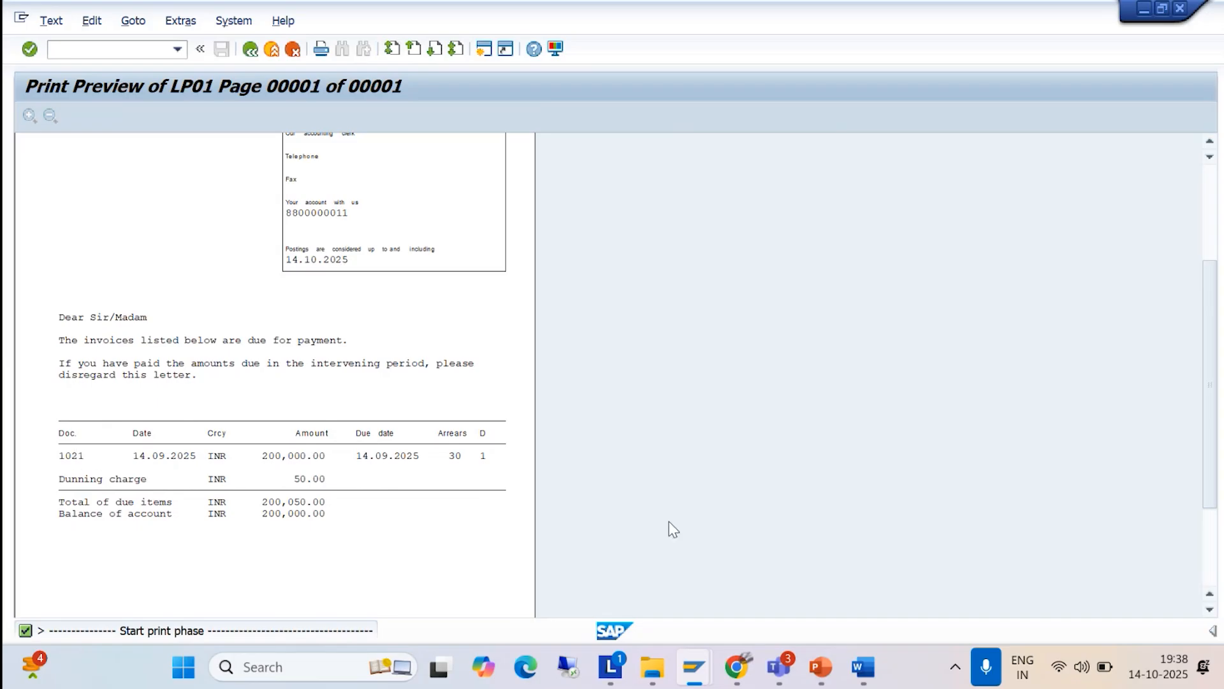
mouse_move(694, 668)
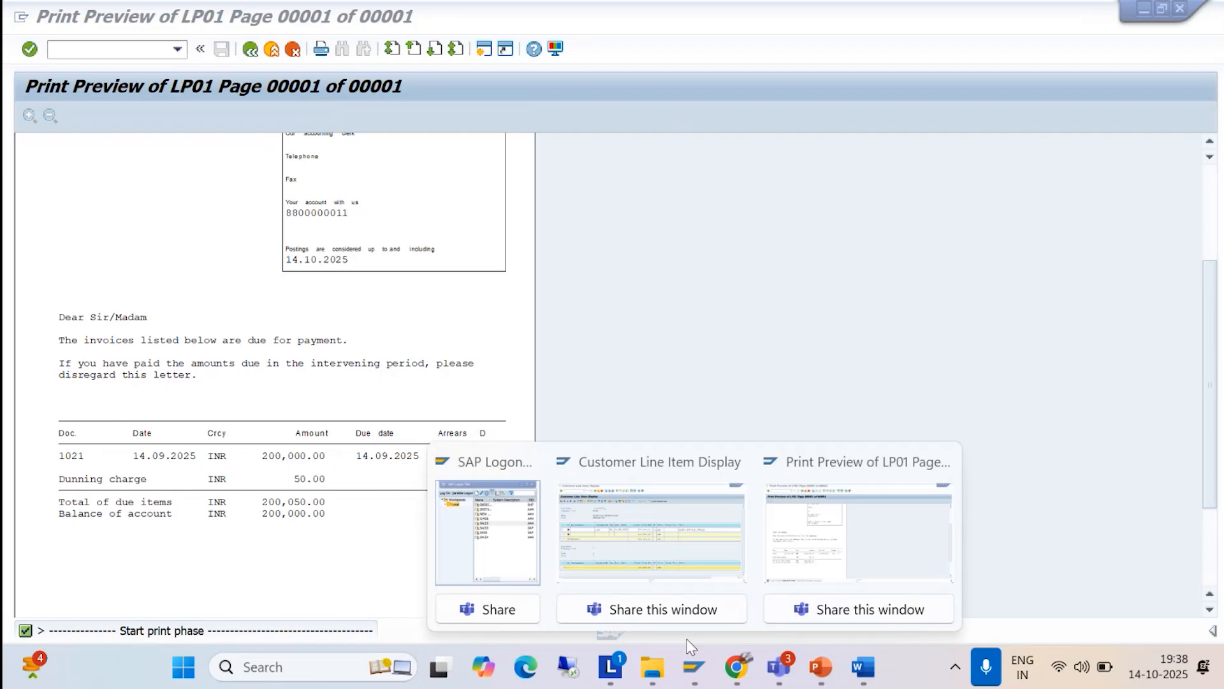
left_click(669, 582)
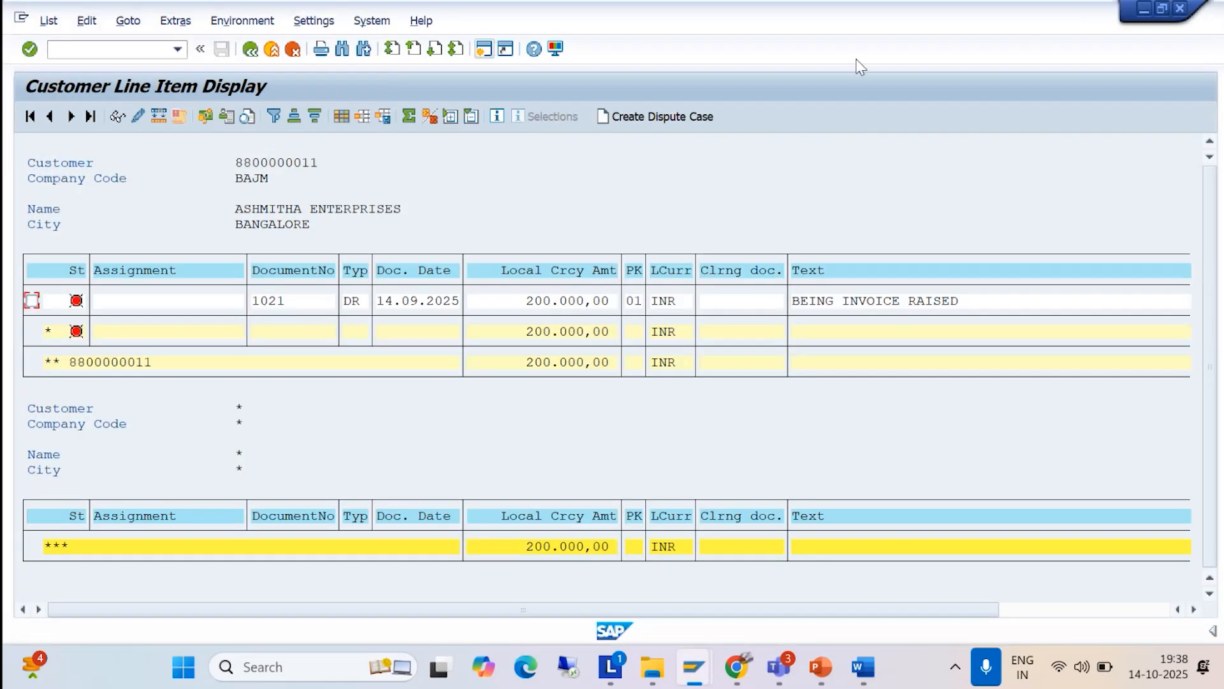
left_click(1146, 11)
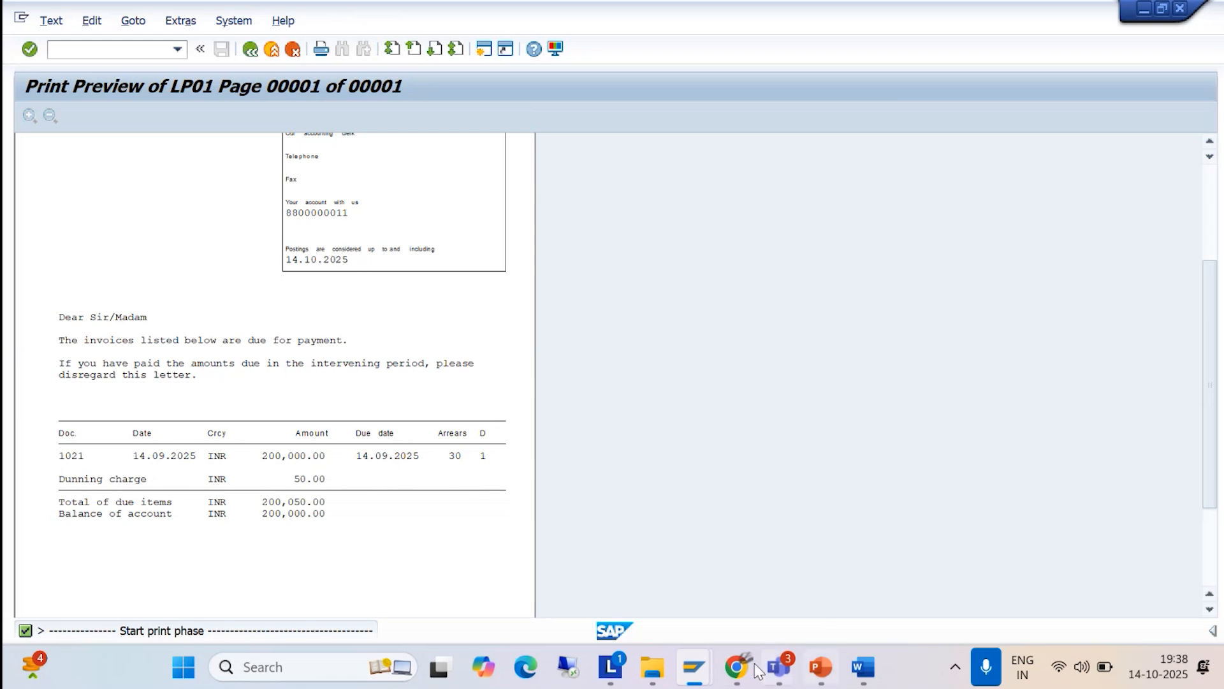
mouse_move(695, 663)
left_click(651, 530)
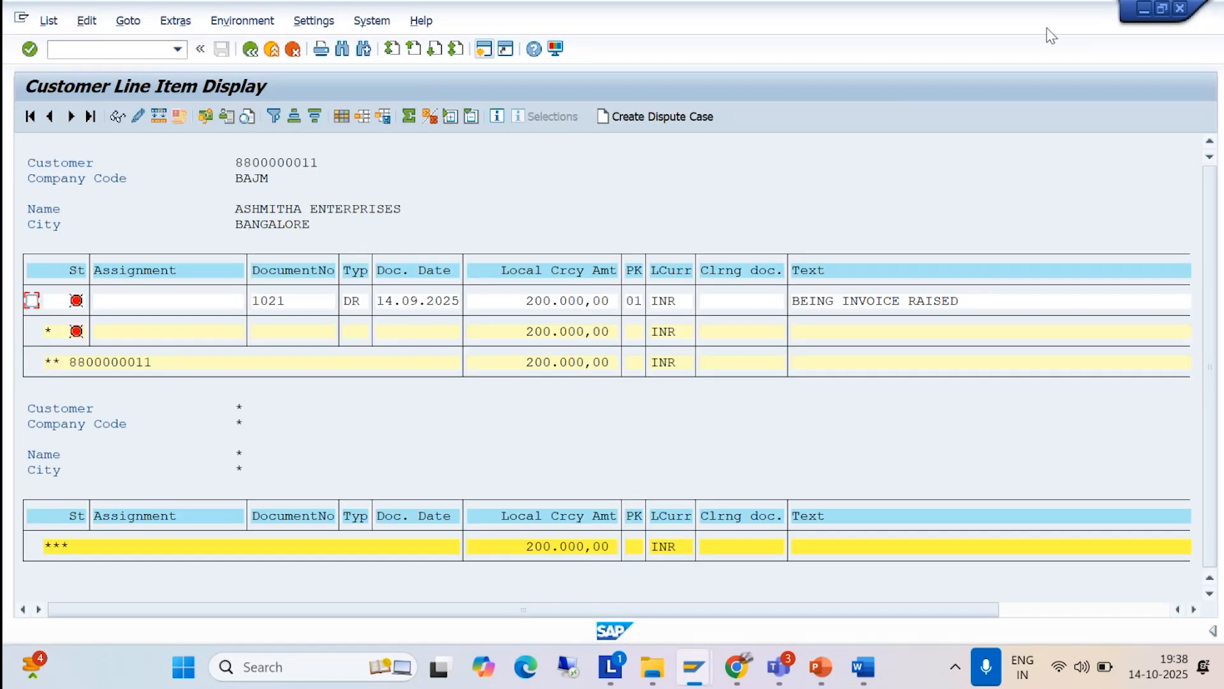
left_click(1145, 9)
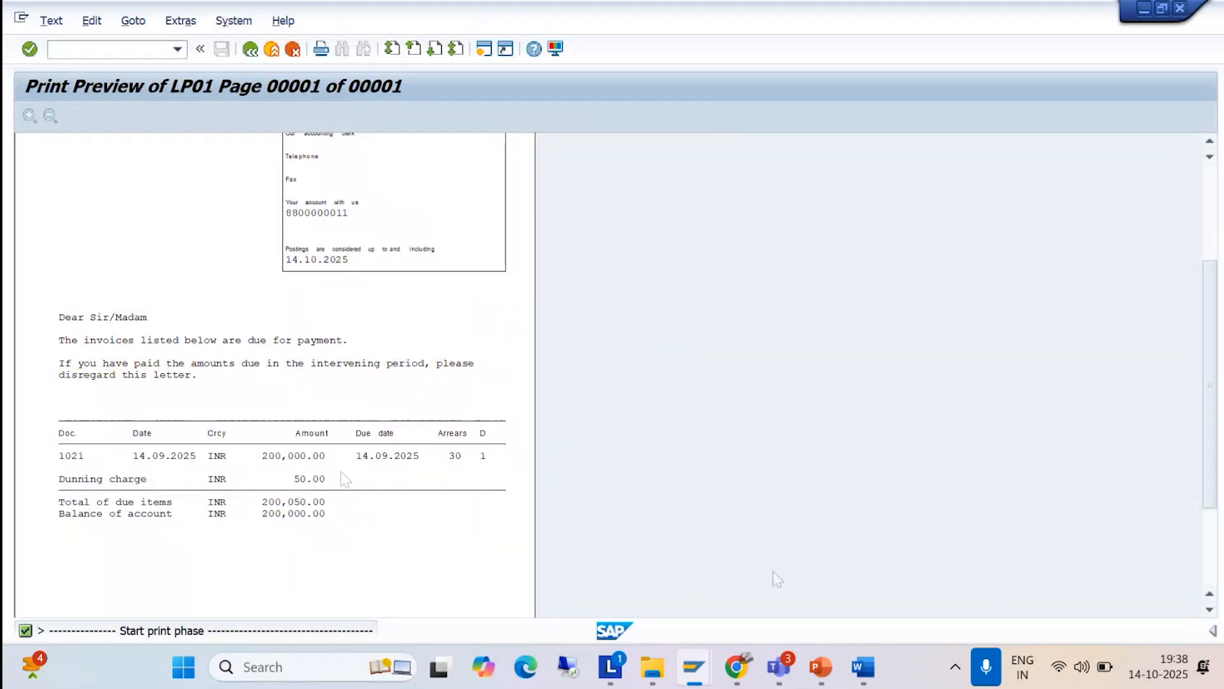
mouse_move(706, 669)
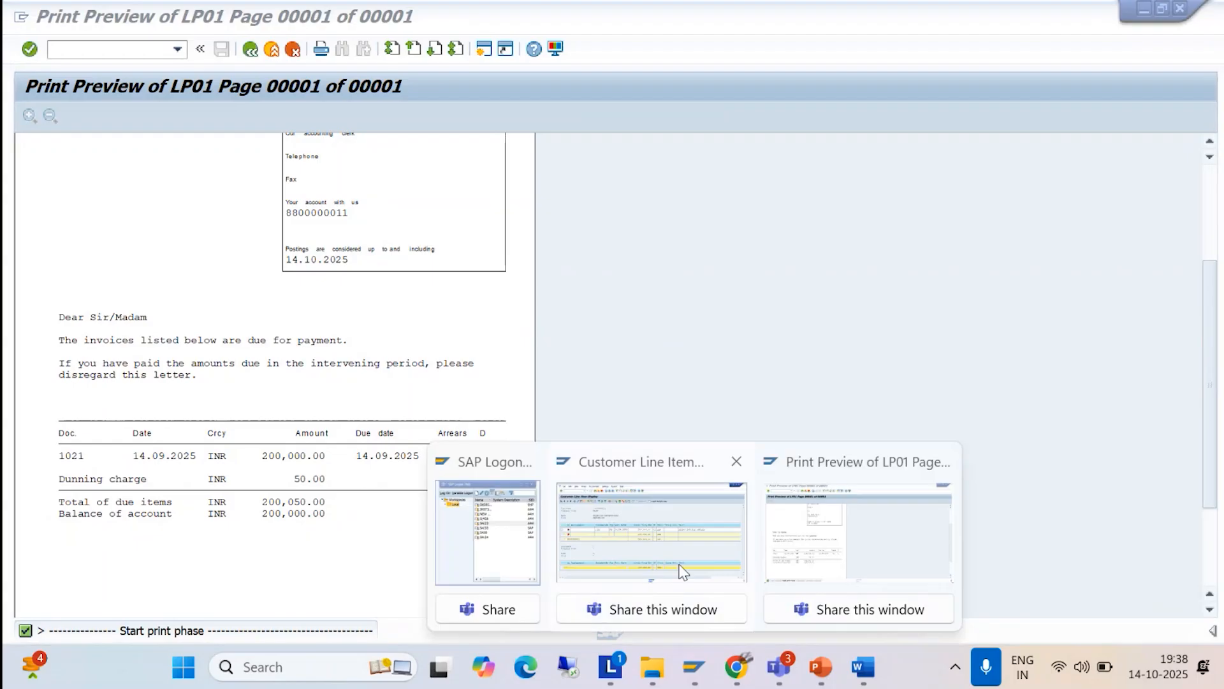
left_click(645, 534)
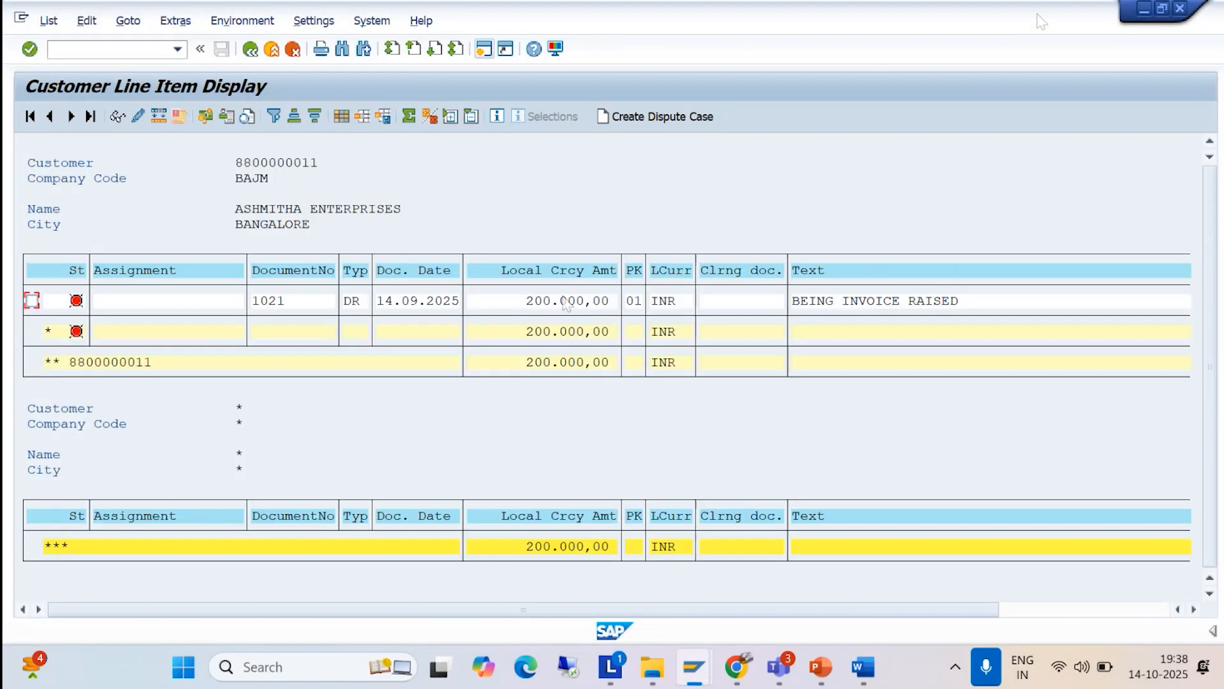
left_click(1144, 8)
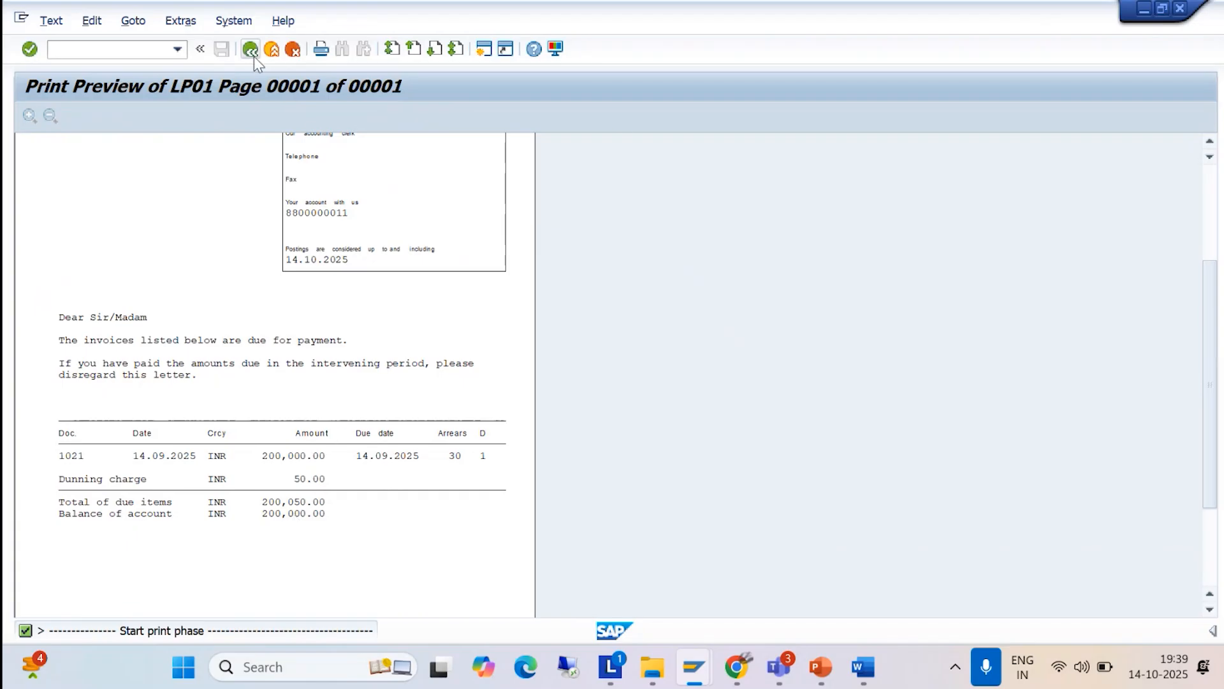
- Review the dunning notice's header details, and leave the preview and print log to return to the dunning run
scroll(408, 270, "up", 1)
scroll(406, 268, "up", 3)
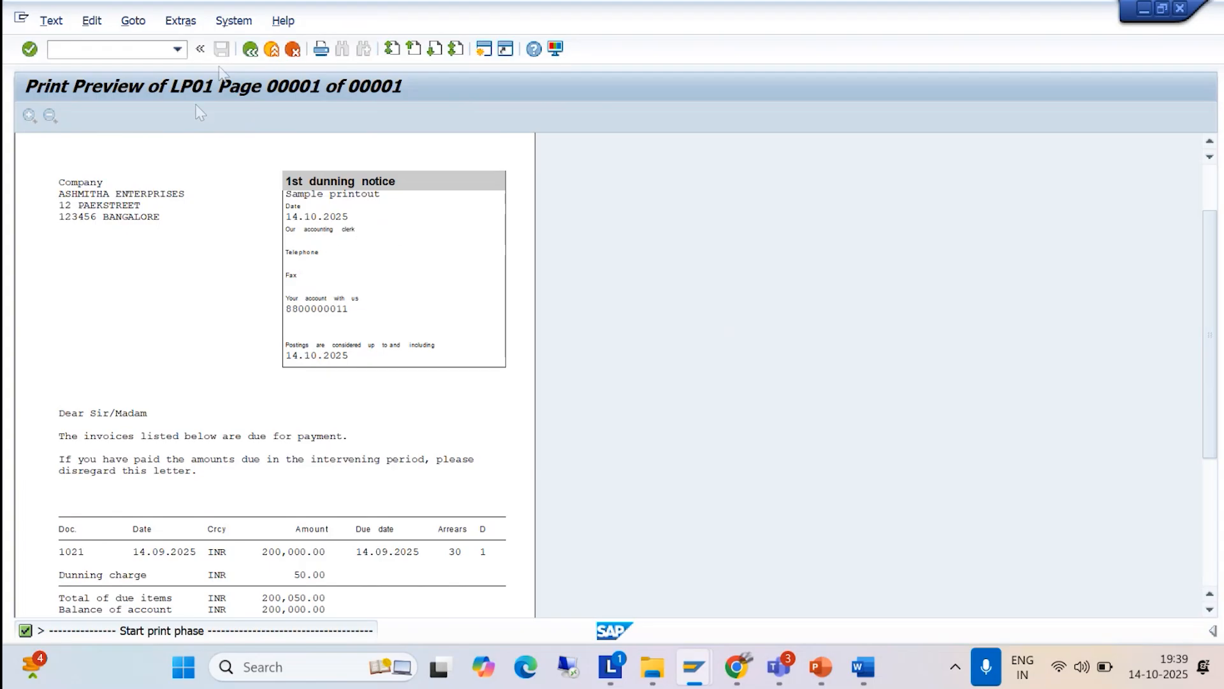
left_click(250, 49)
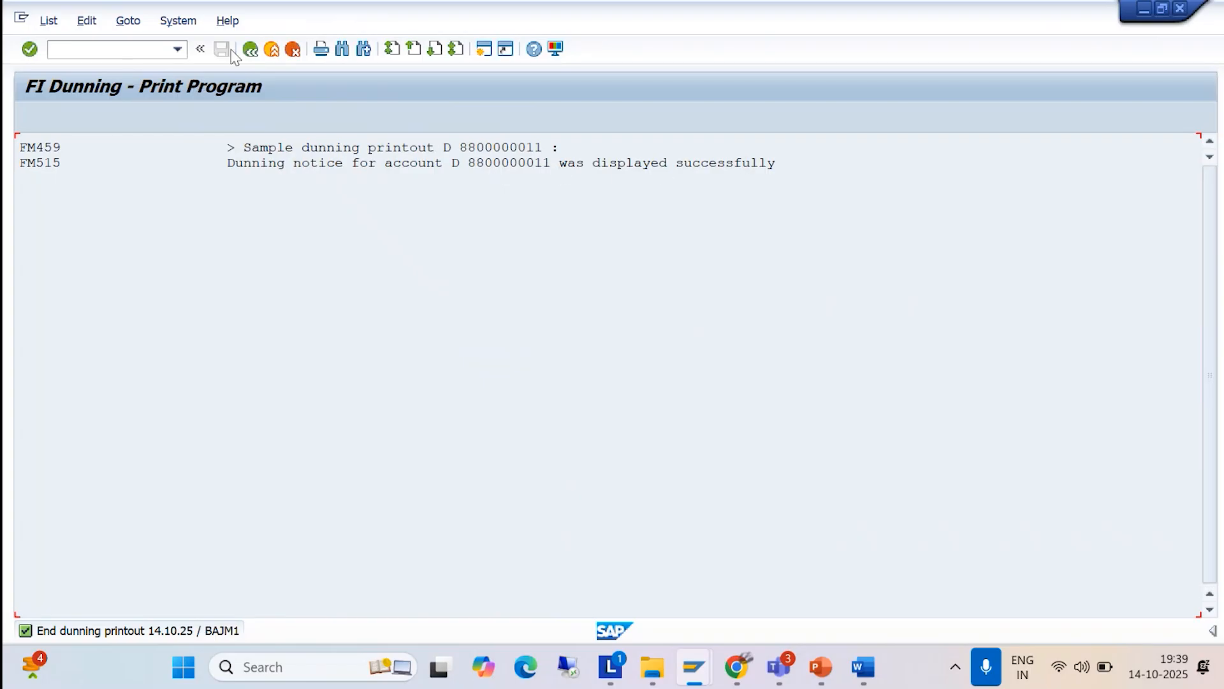
left_click(250, 50)
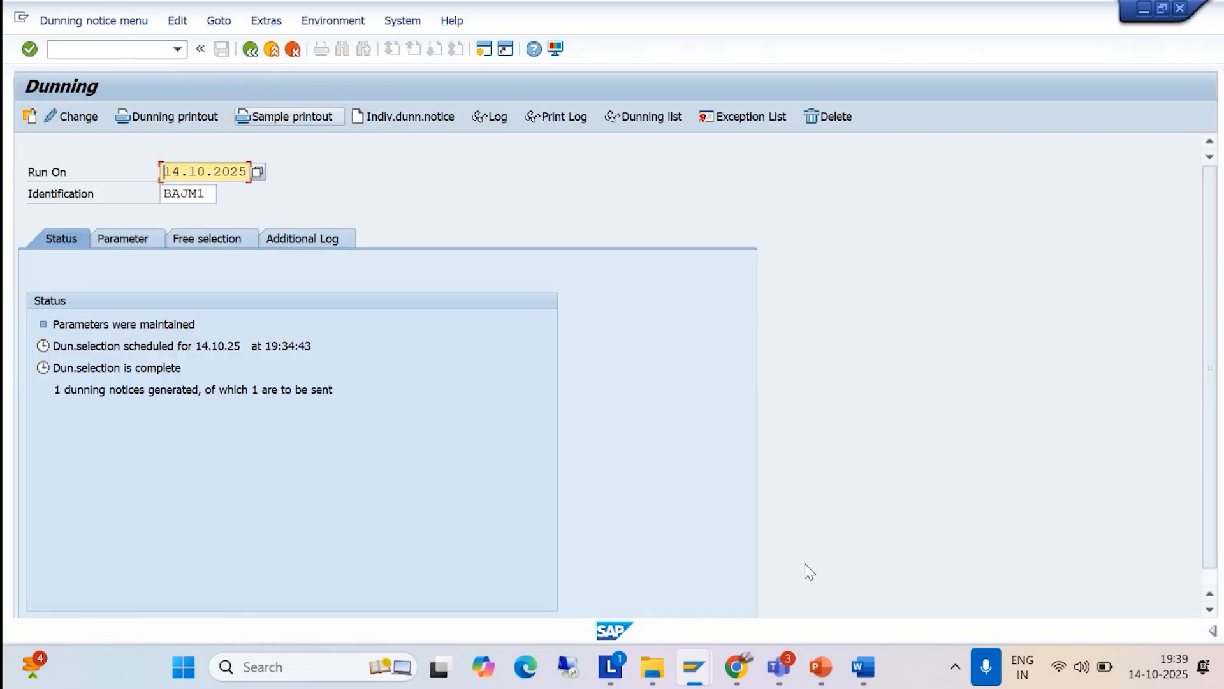
- Check the current stage in the Word dunning guide and return to the dunning run in SAP
left_click(863, 666)
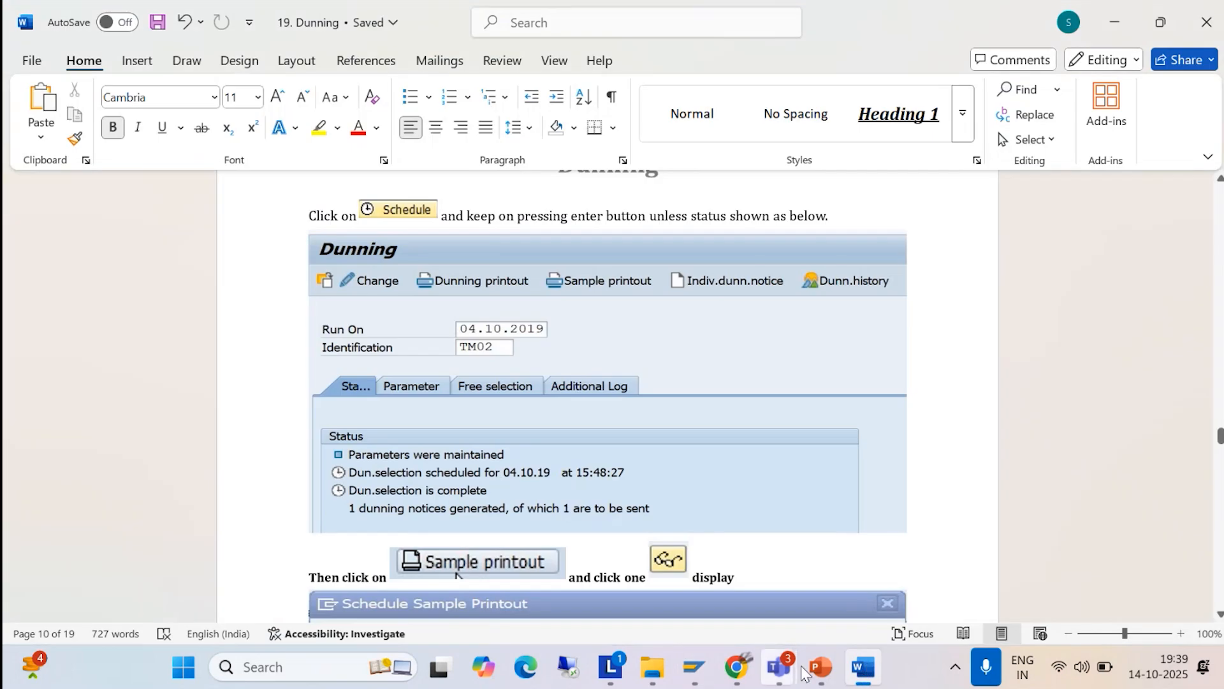
left_click(700, 667)
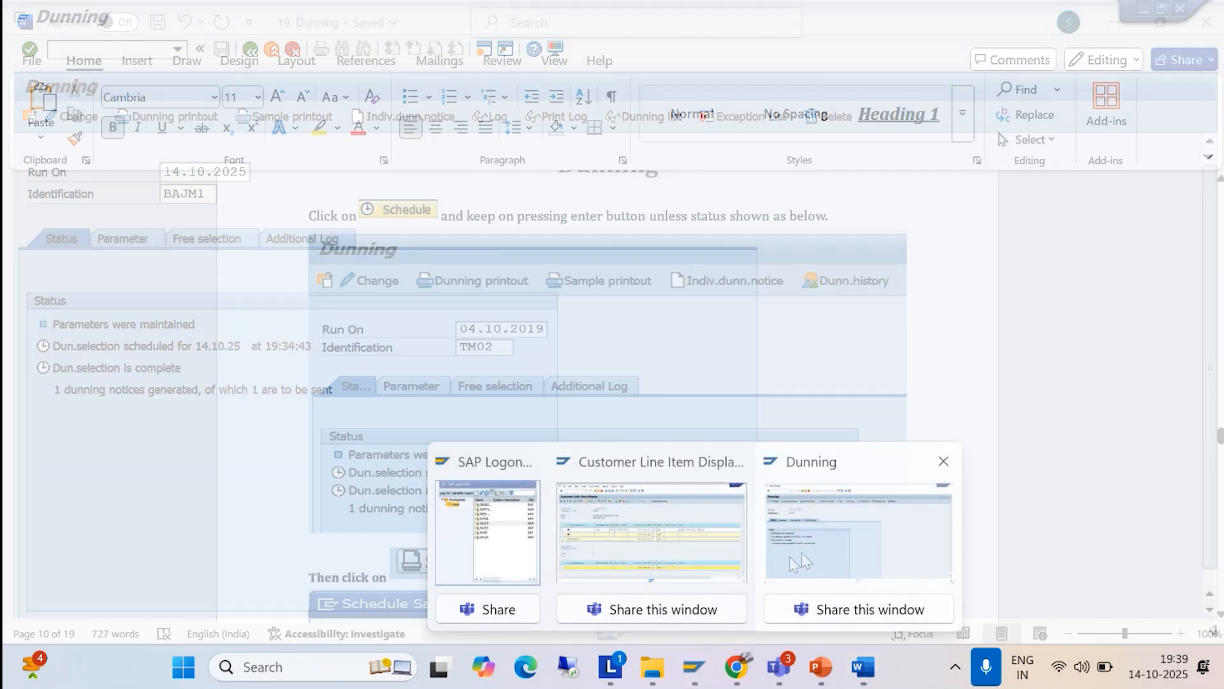
left_click(789, 556)
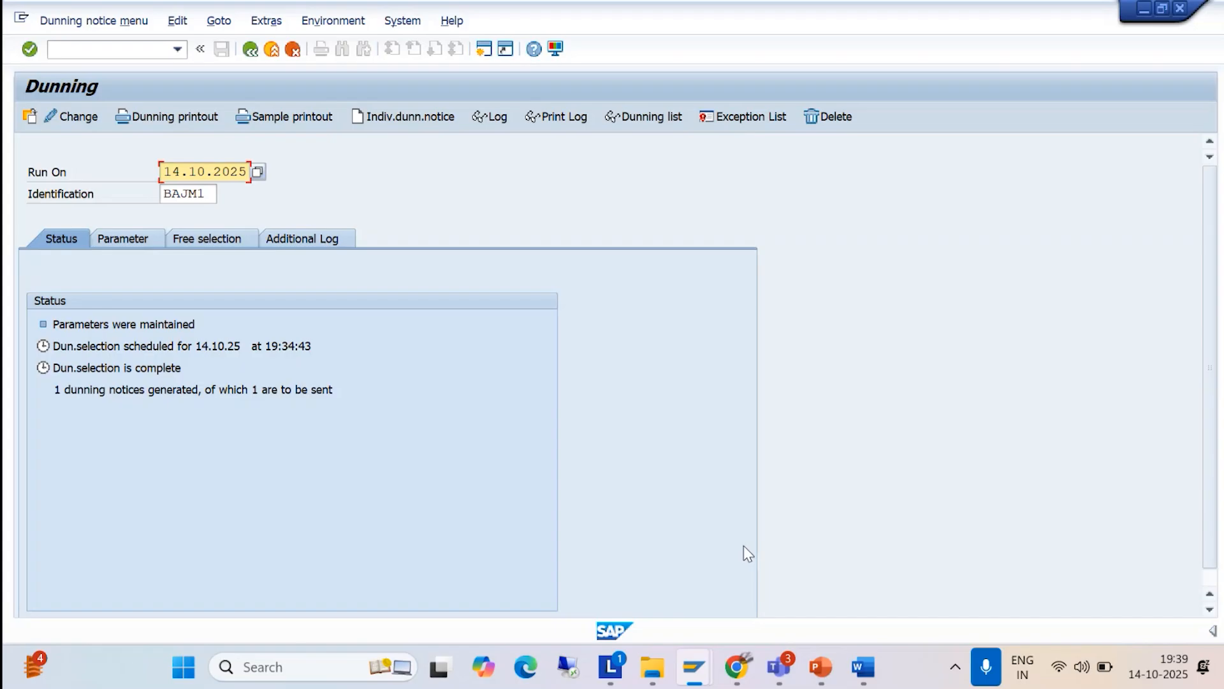
- Start a new SAP session, run transaction FBMP, and open dunning procedure BAJM from the procedure list
left_click(484, 49)
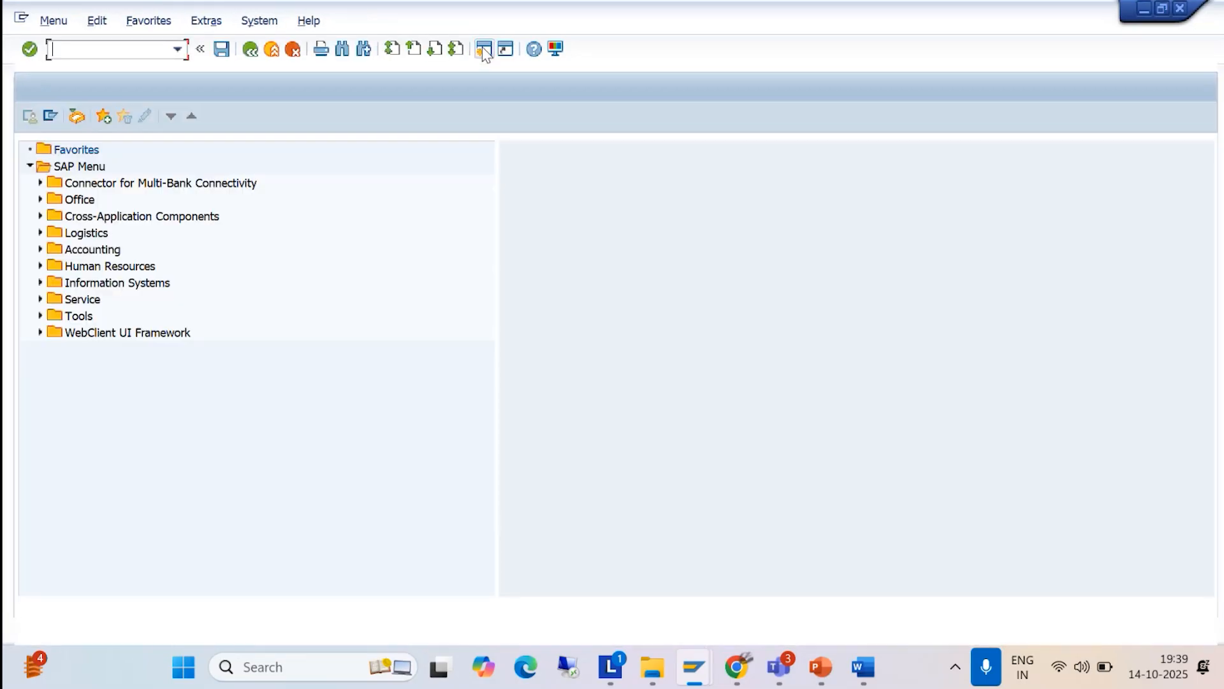
type("/N")
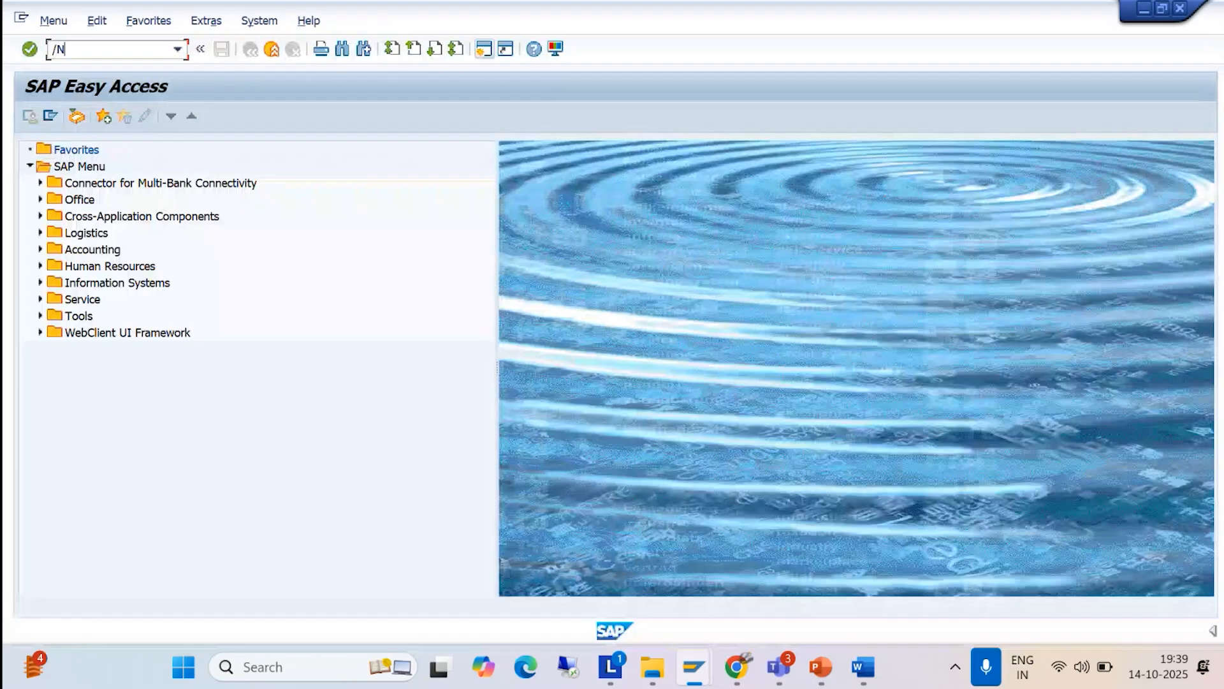
type("FBZ")
key("Return")
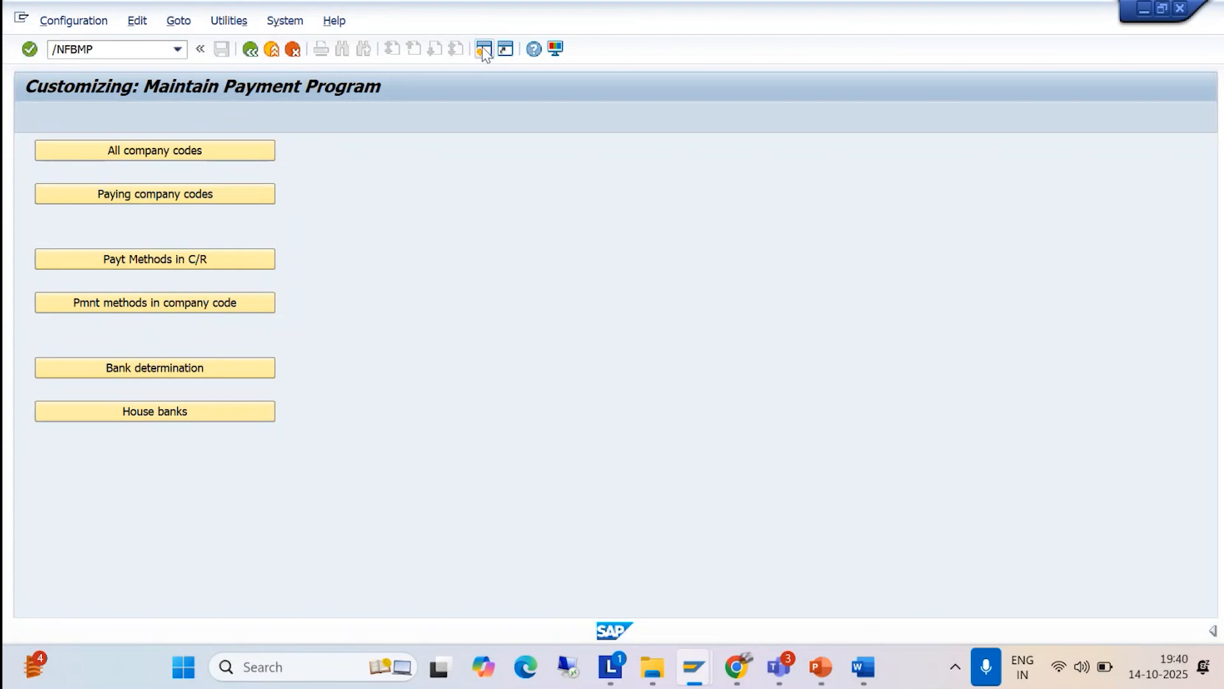
key("Return")
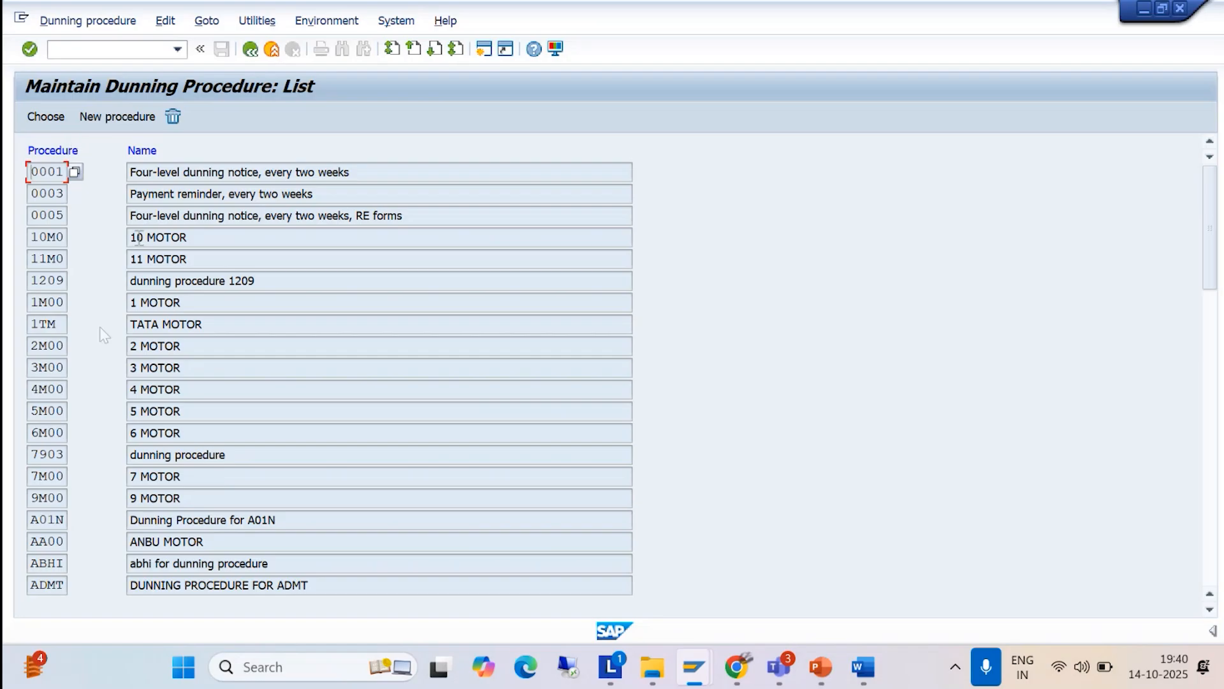
scroll(107, 488, "down", 1)
scroll(102, 487, "down", 4)
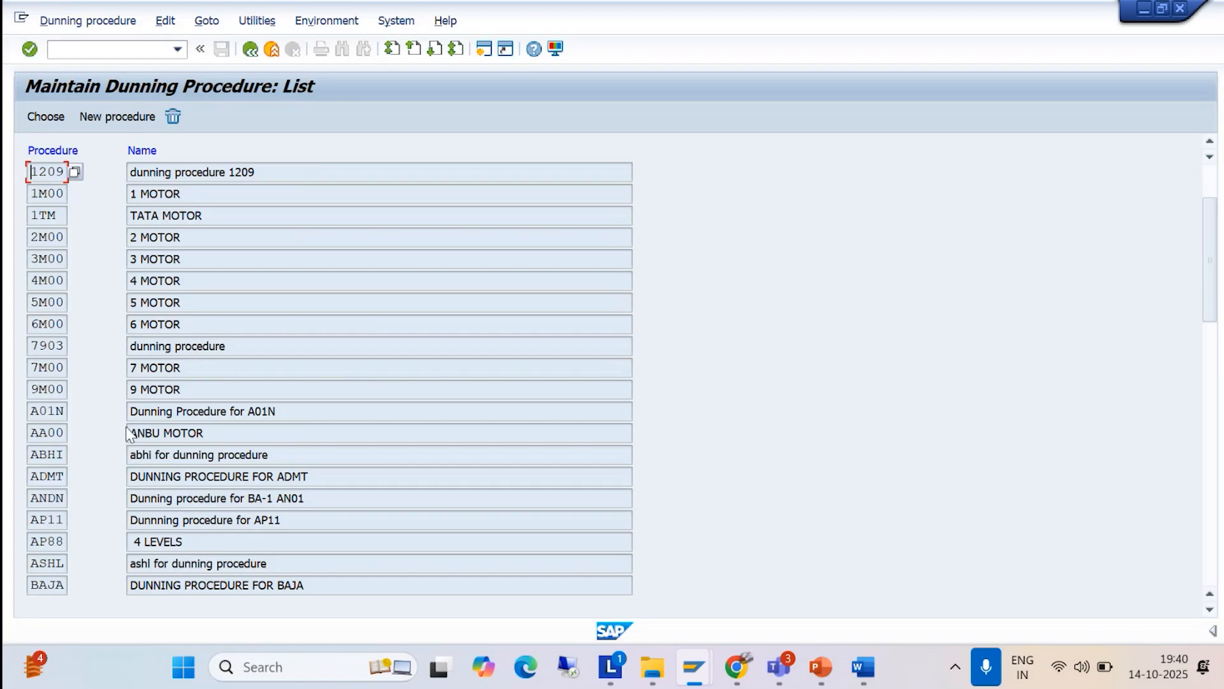
scroll(127, 440, "down", 2)
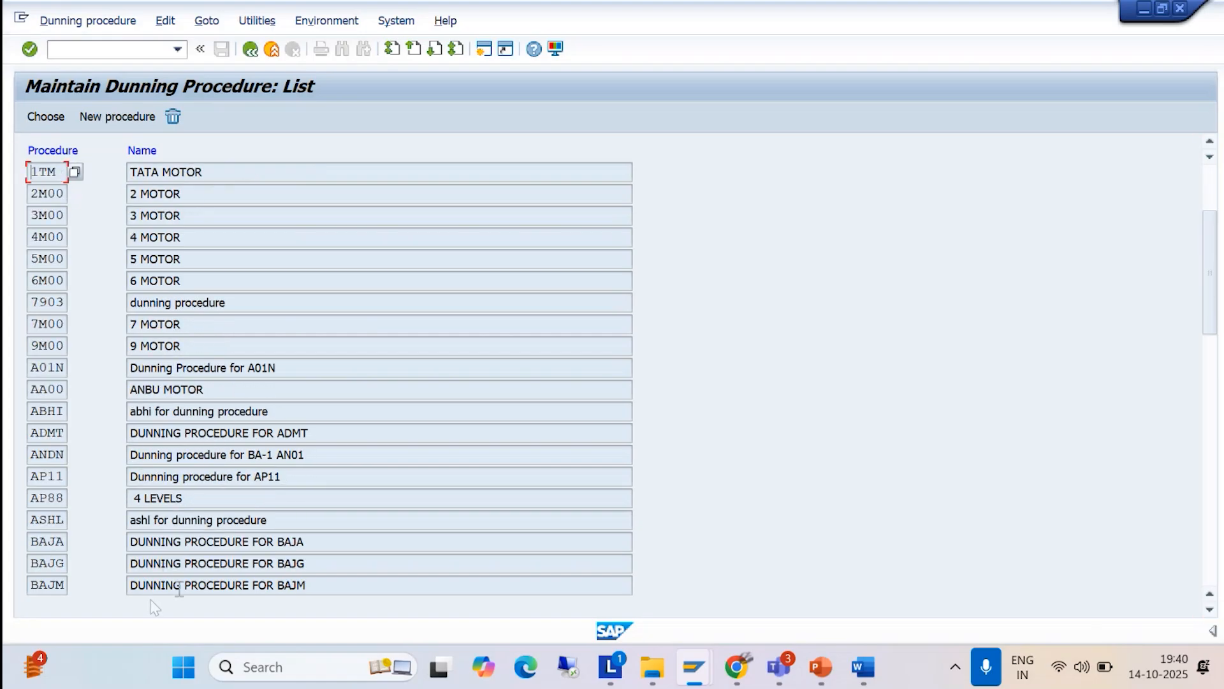
left_click(194, 585)
double_click(197, 582)
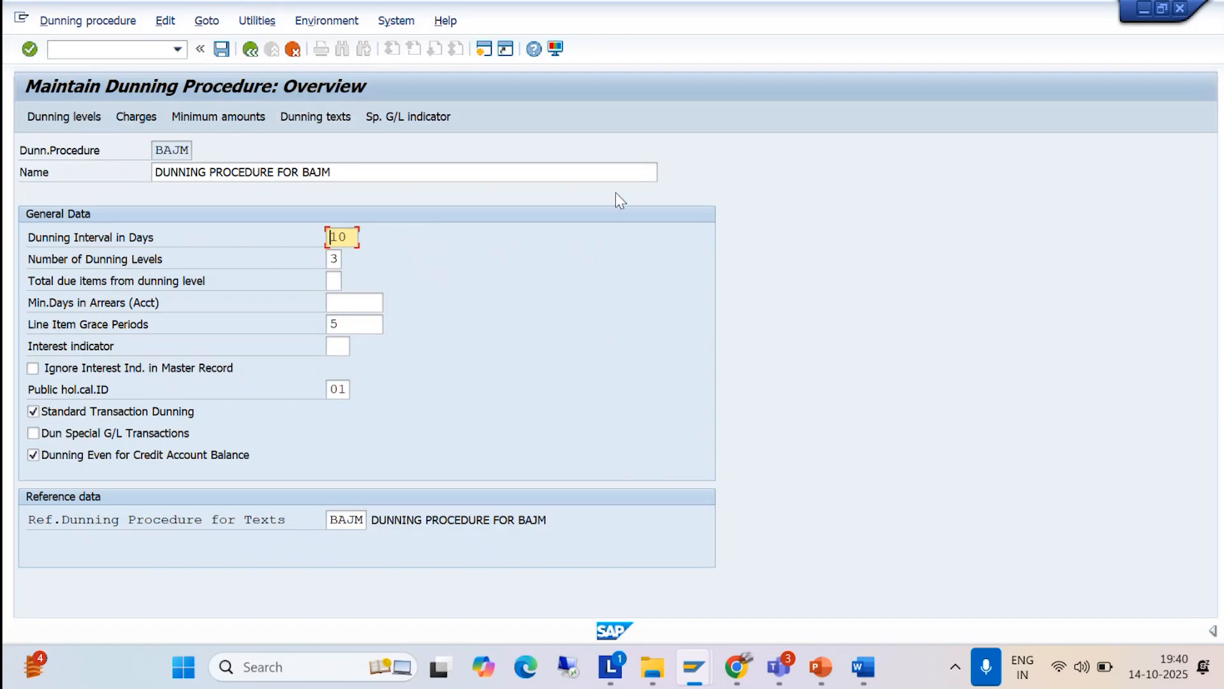
- Display the INR charges of dunning procedure BAJM, and close the extra session to return to the dunning run
left_click(135, 118)
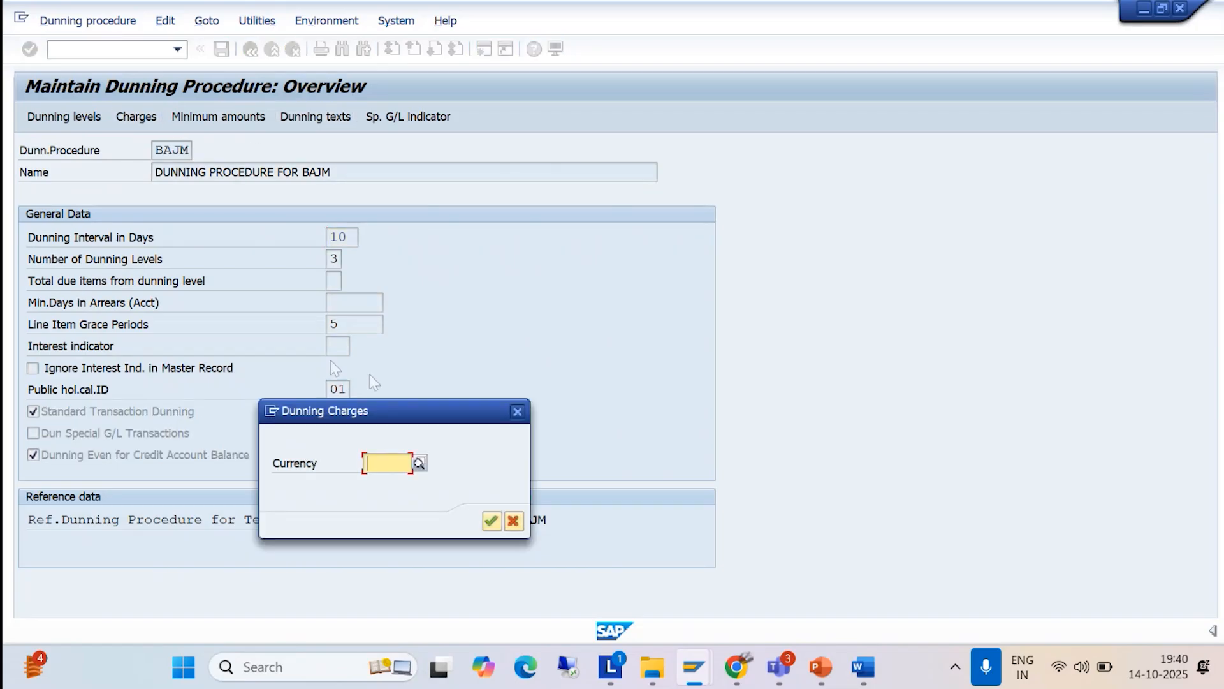
type("INR")
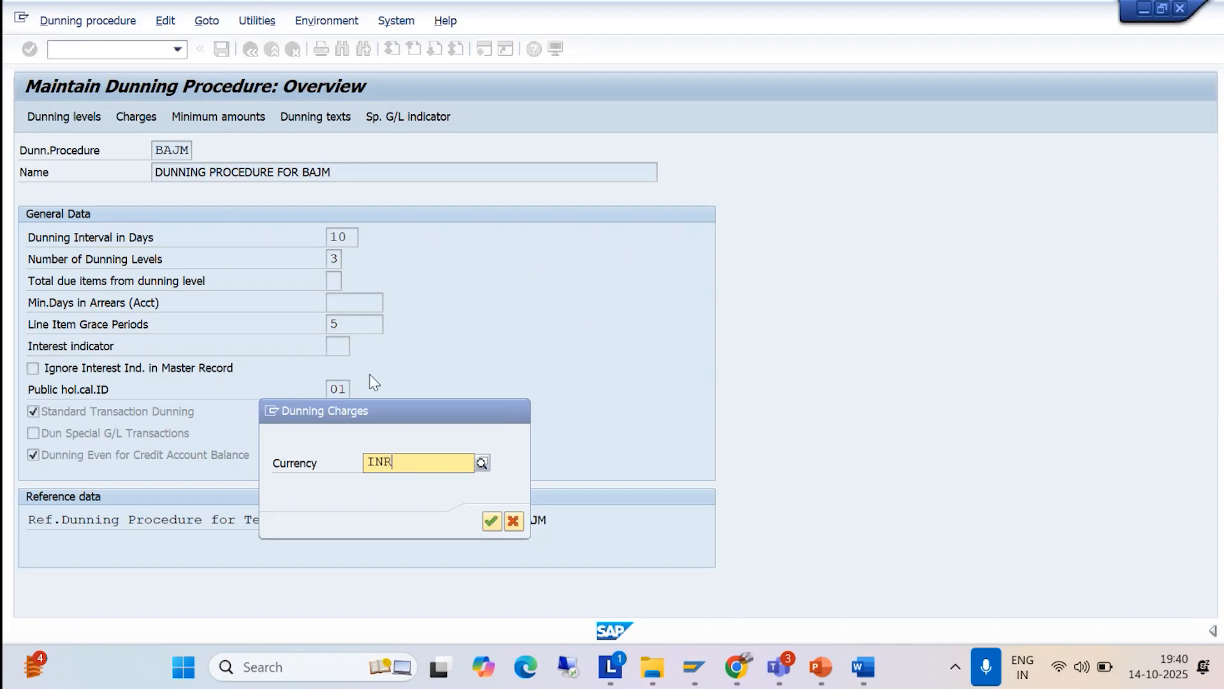
left_click(418, 500)
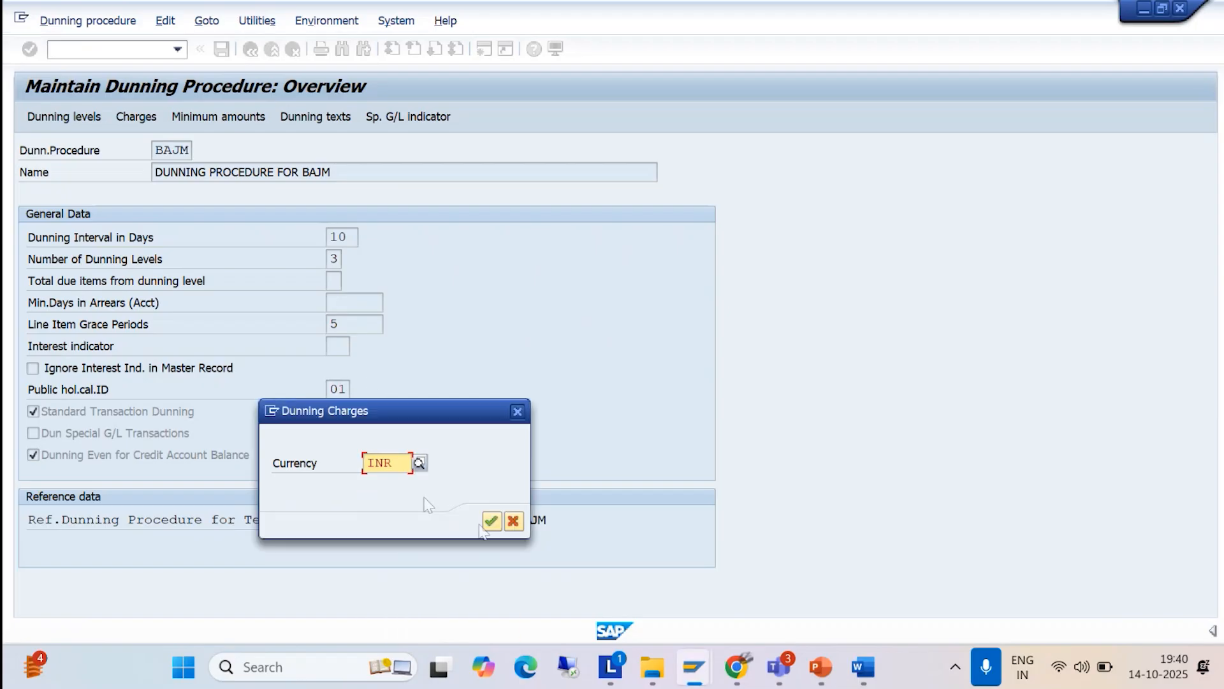
left_click(490, 523)
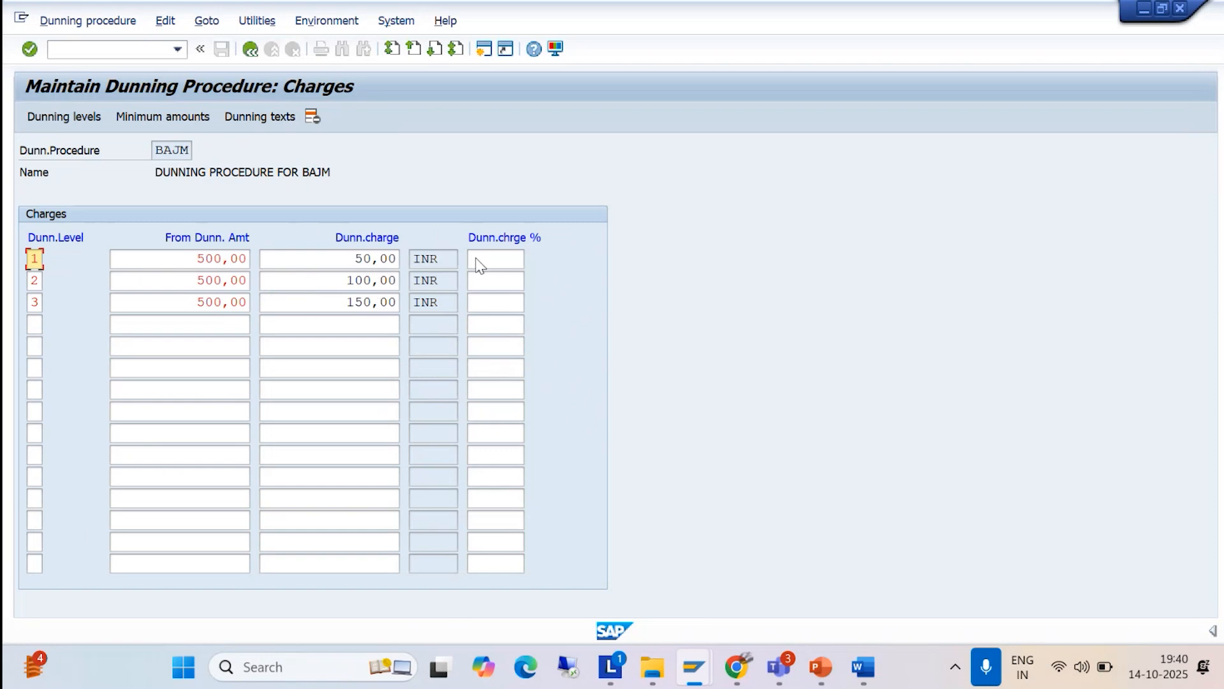
left_click(75, 54)
type("/I")
key("Return")
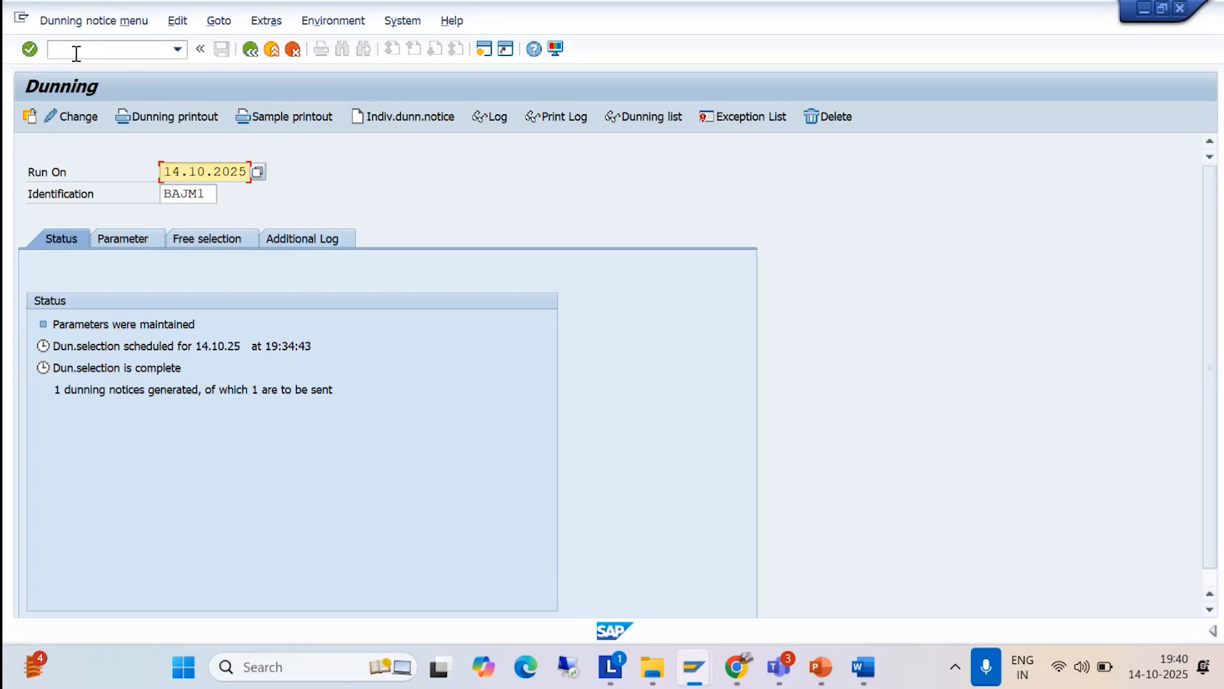
- Read the Word guide's sample print preview and final dunning printout instructions, and return to the dunning run in SAP
left_click(862, 666)
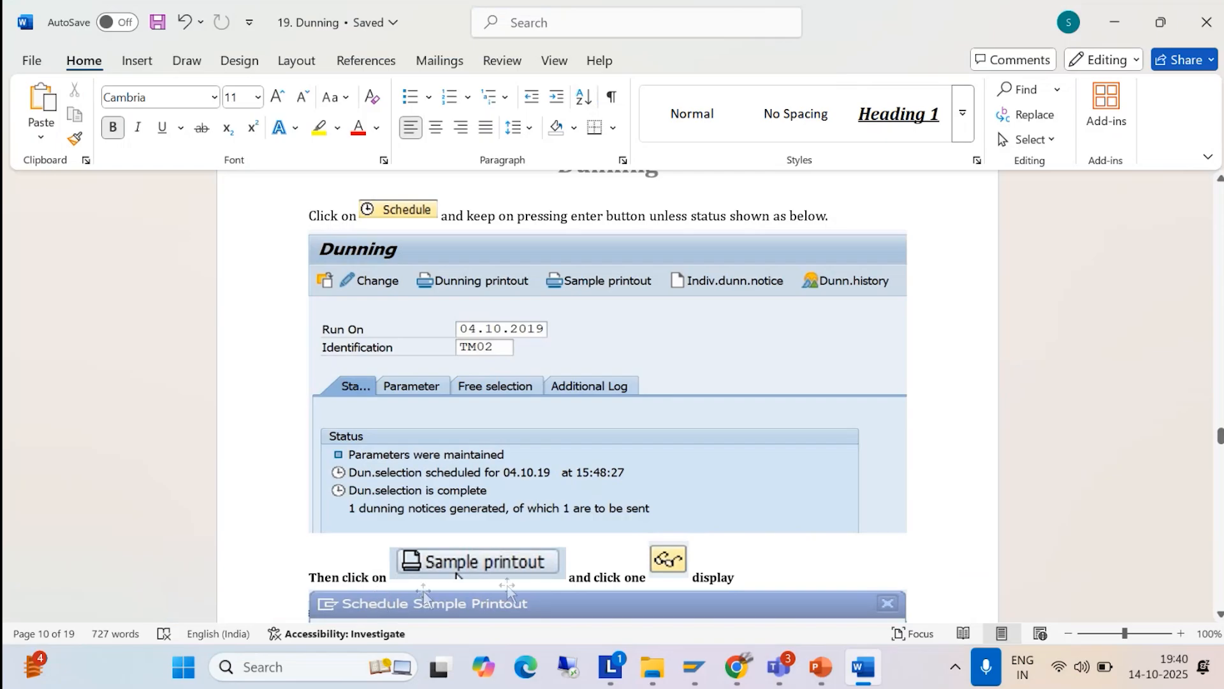
scroll(612, 548, "down", 3)
scroll(599, 522, "down", 10)
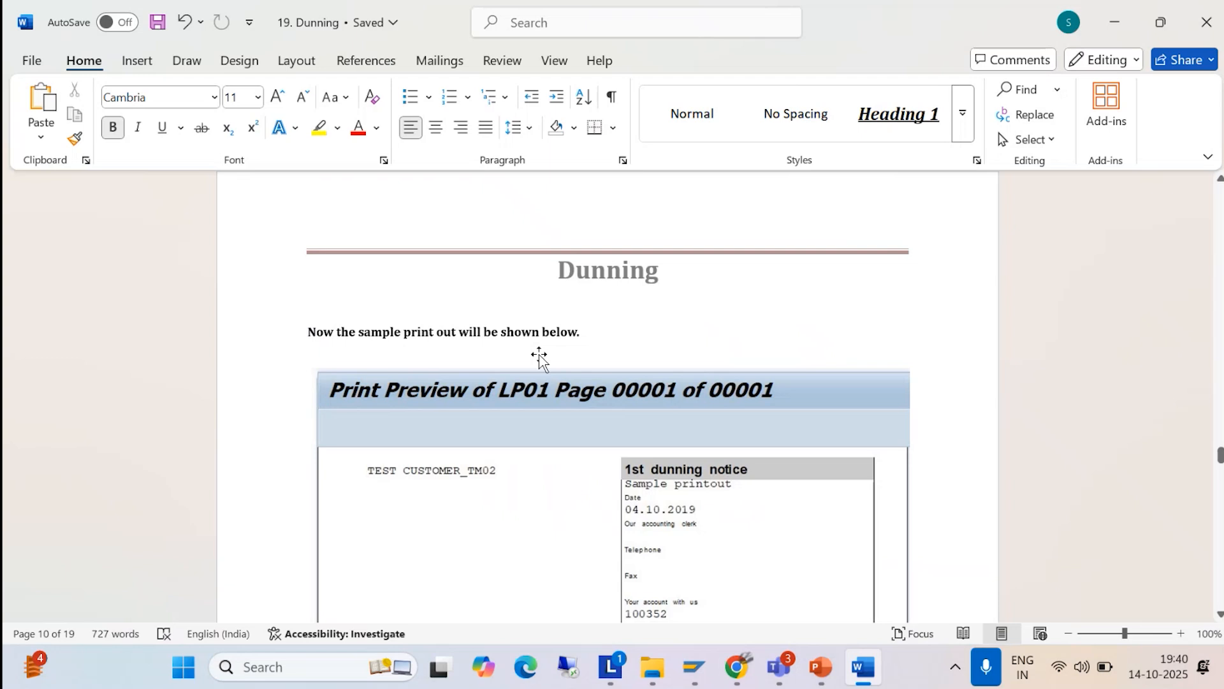
key("alt+Tab")
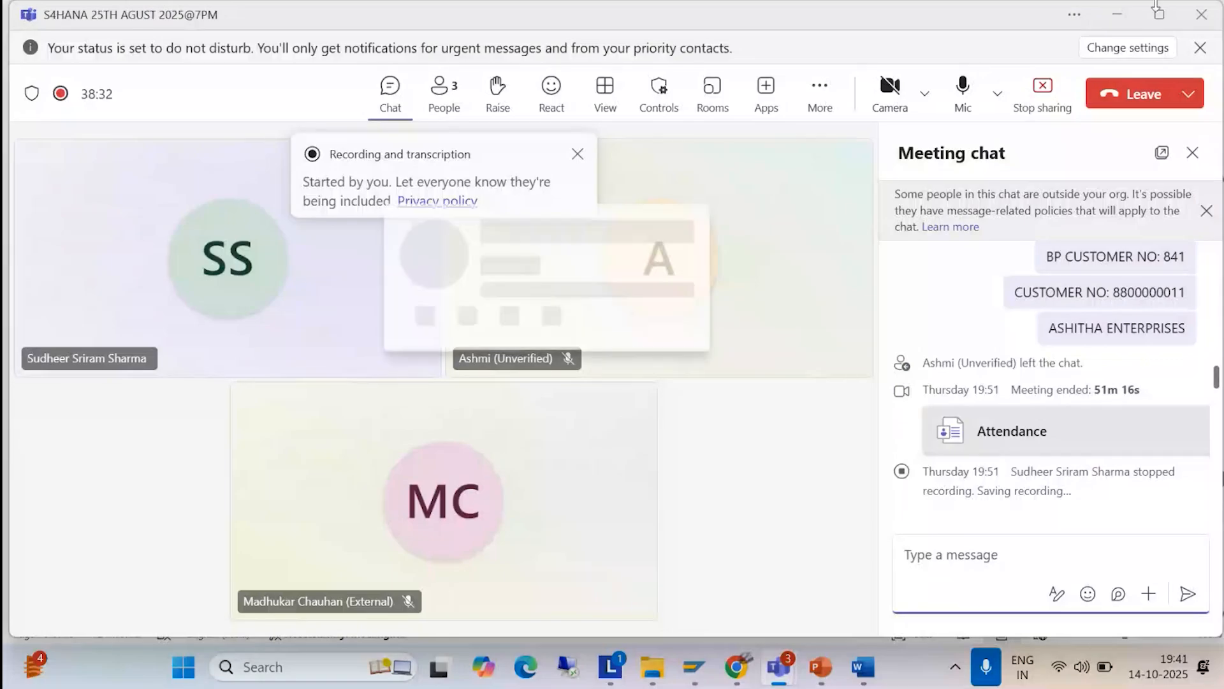
key("alt+Tab")
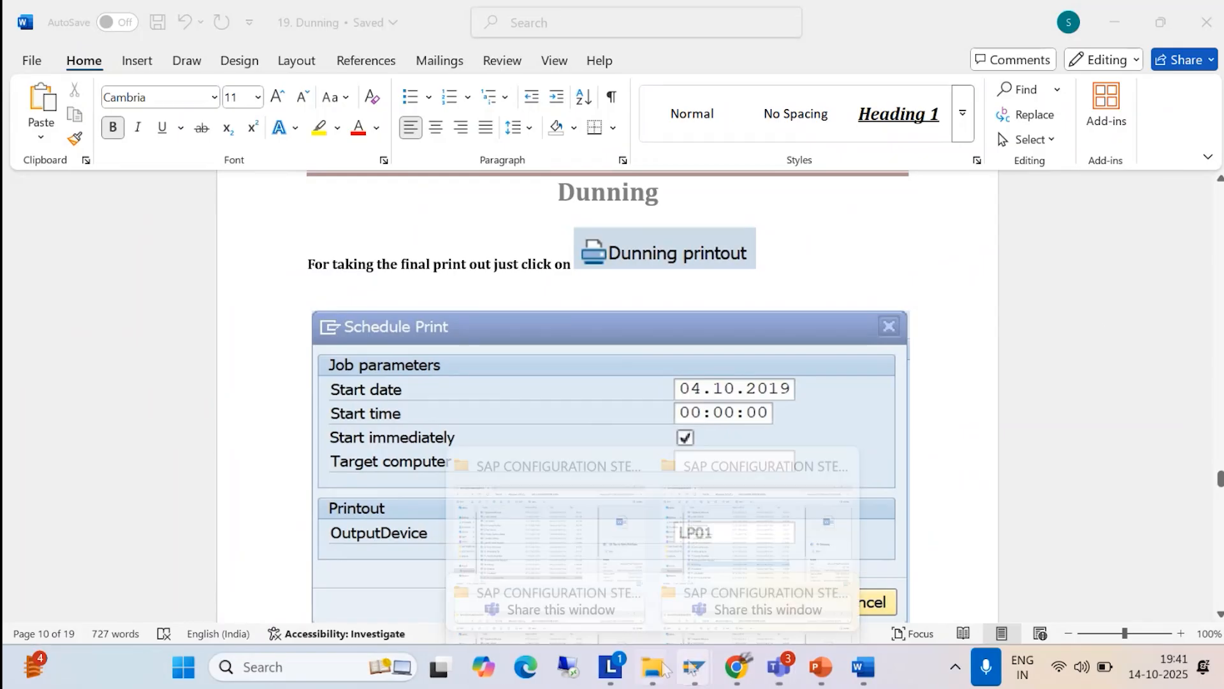
mouse_move(694, 666)
left_click(823, 563)
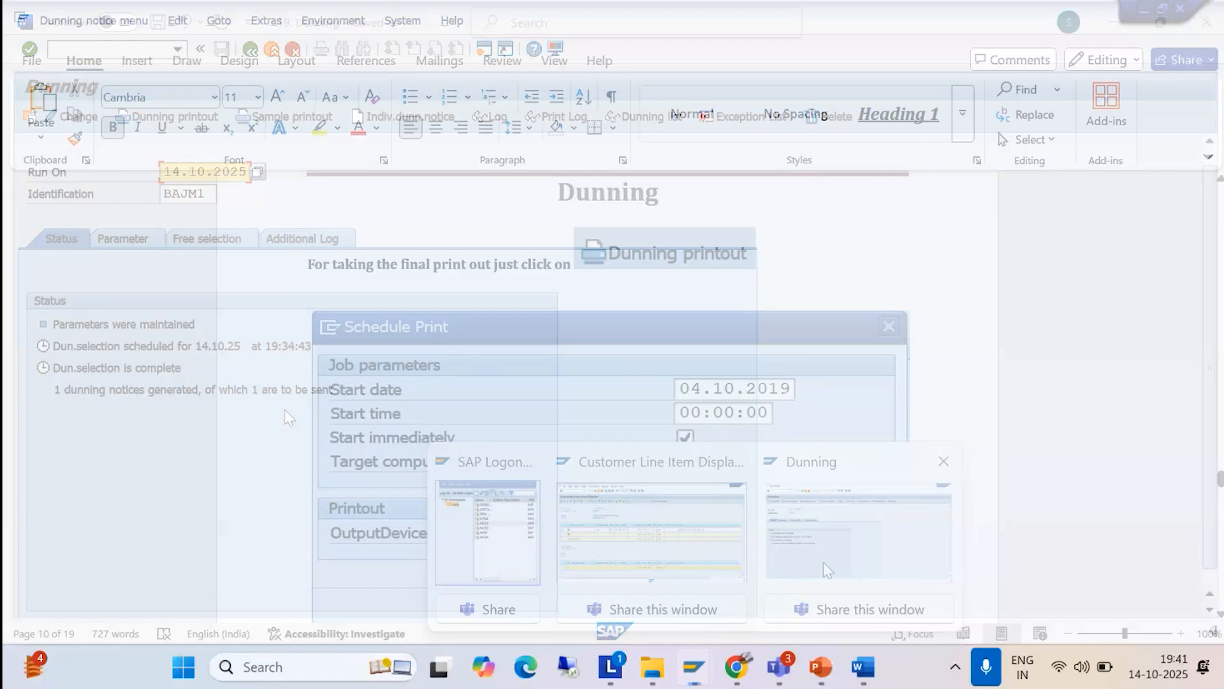
- Schedule the final dunning printout of run BAJM1 to start immediately on output device LP01
left_click(189, 113)
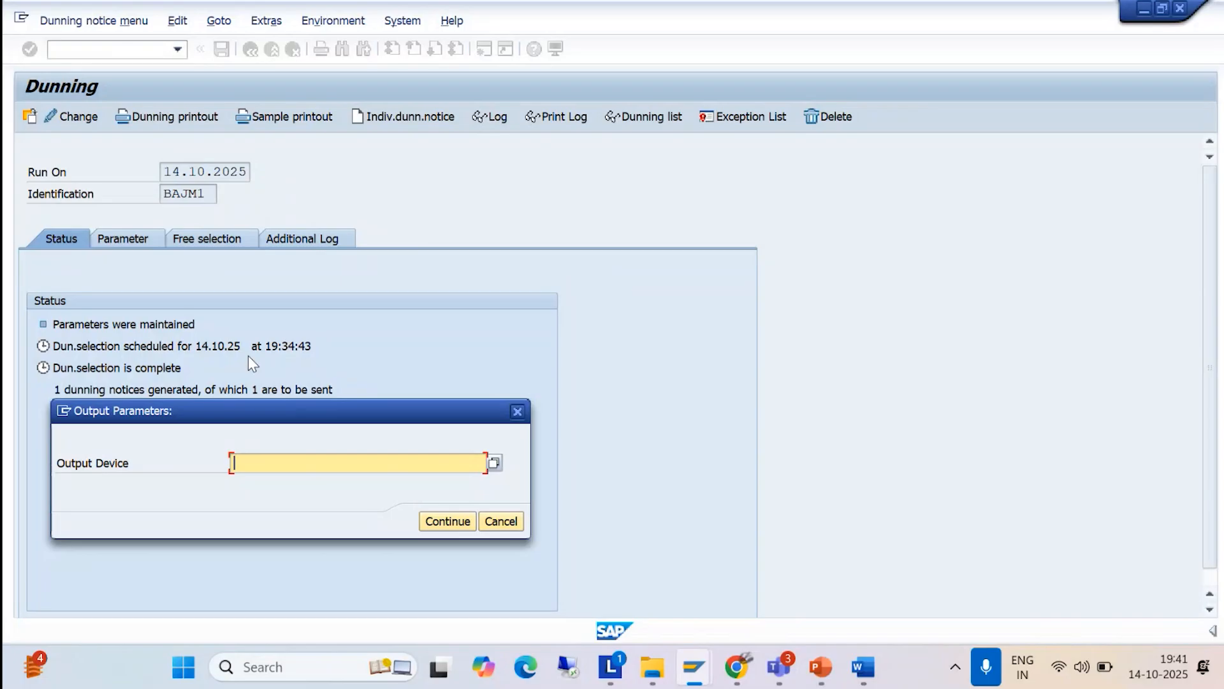
type("LP01")
left_click(447, 521)
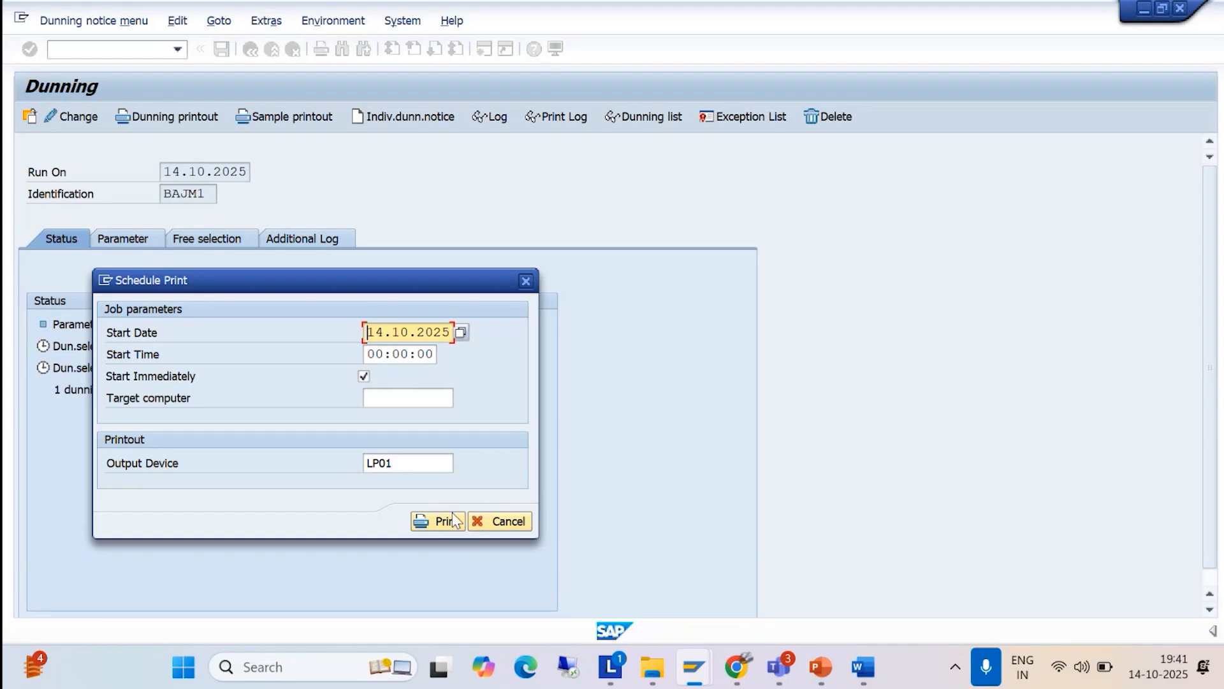
left_click(442, 521)
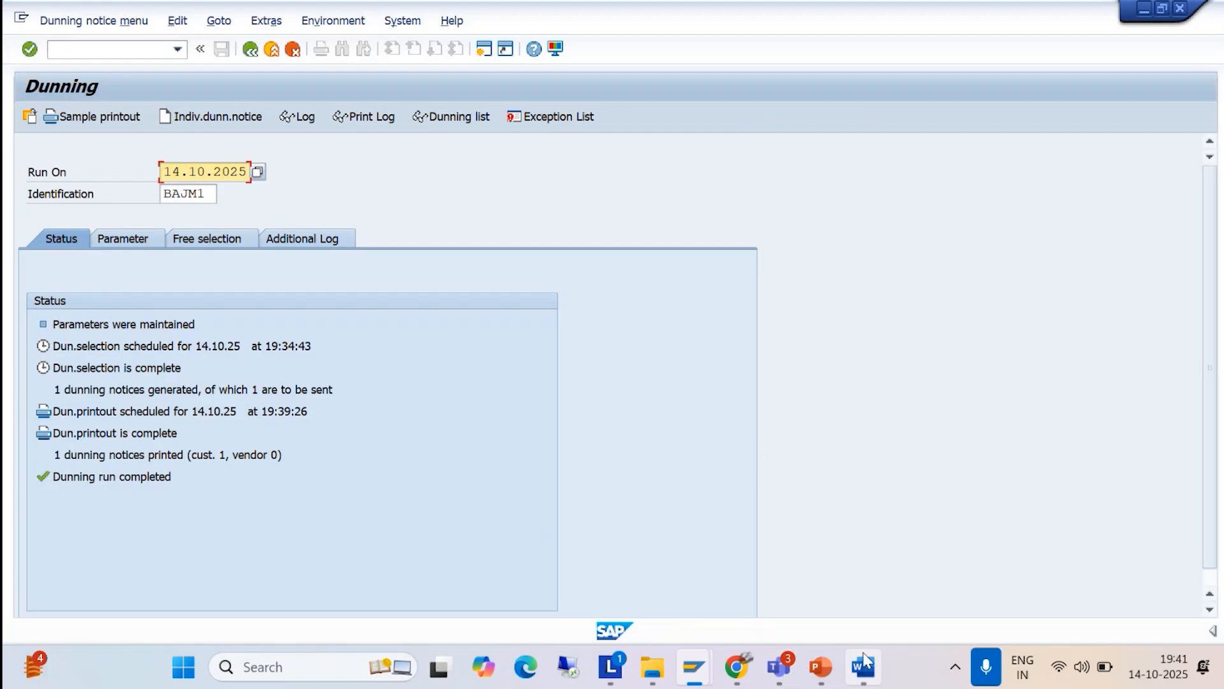
- Read the Word guide's instructions that follow the final printout, covering transactions SP02 and SE38, and return to SAP
mouse_move(865, 662)
left_click(867, 549)
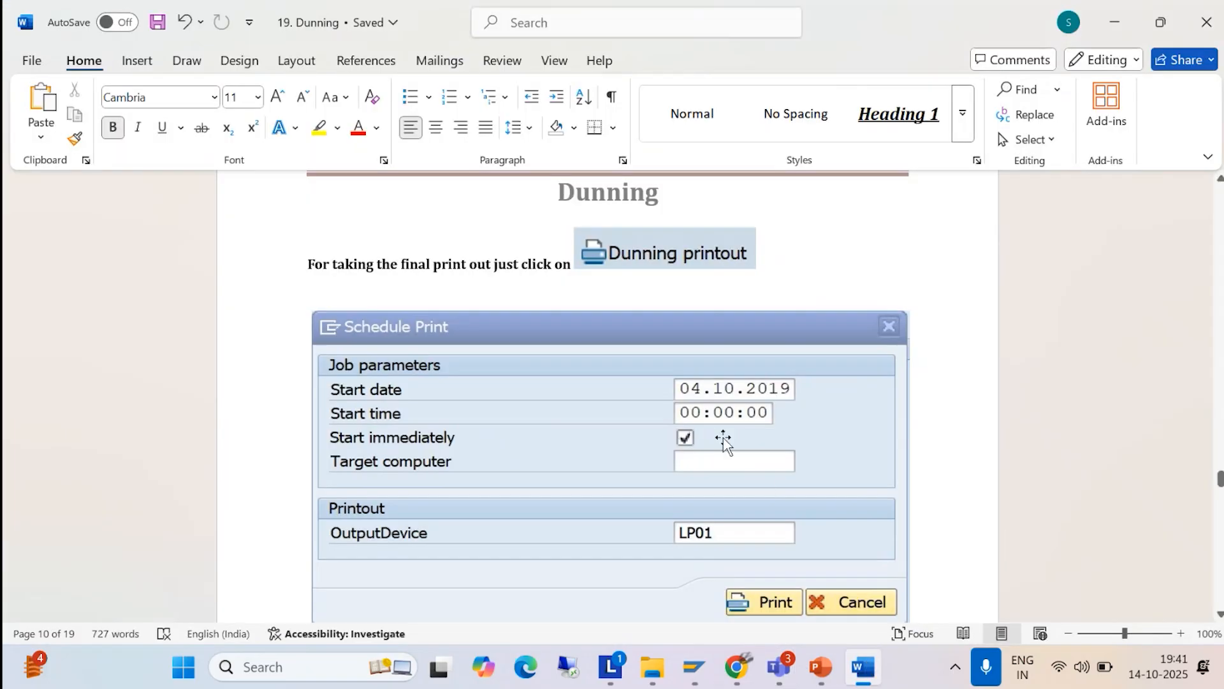
scroll(713, 431, "down", 3)
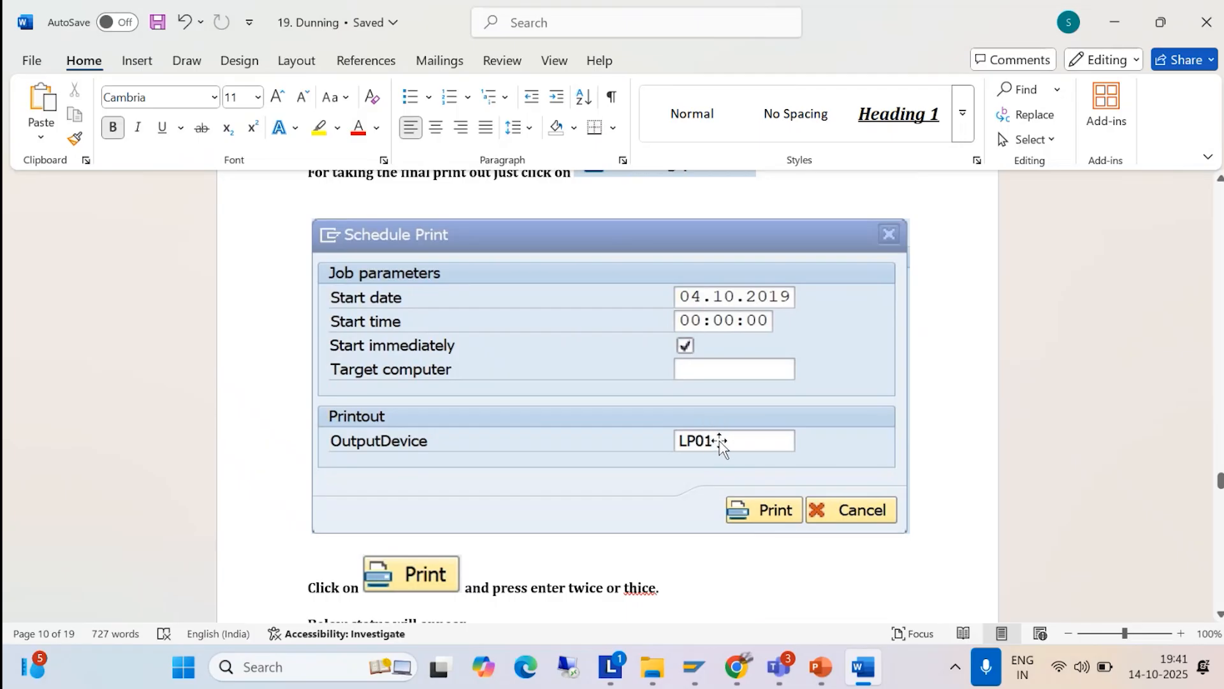
scroll(720, 446, "down", 6)
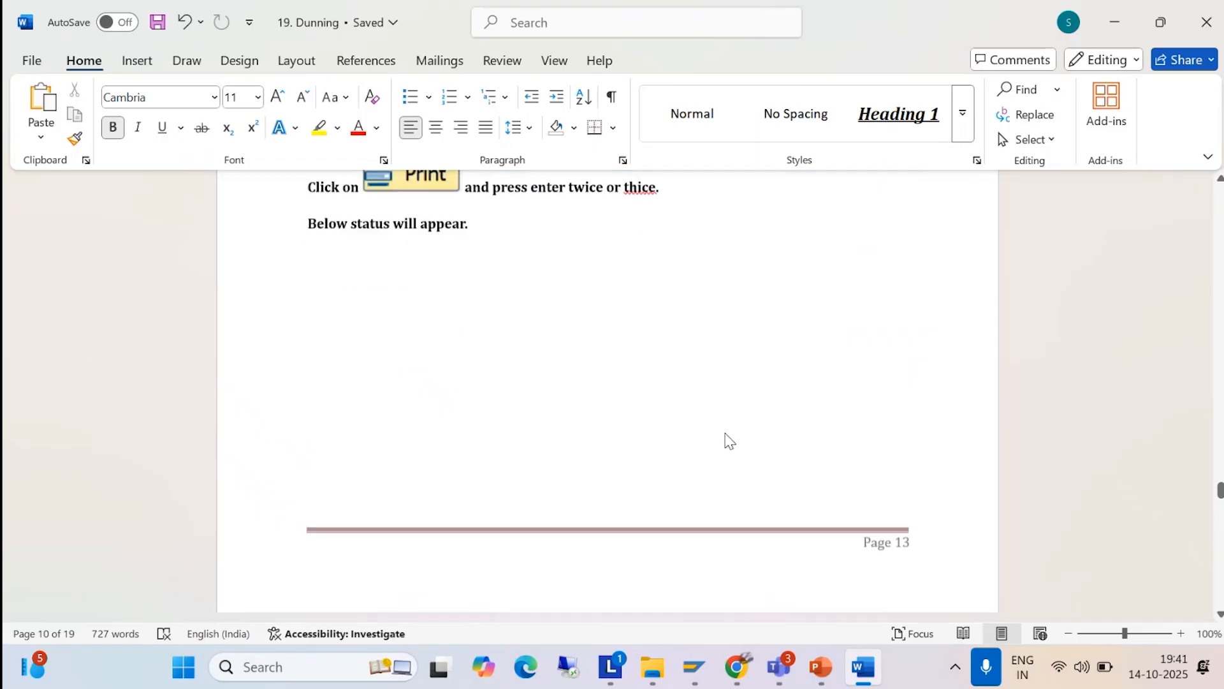
scroll(729, 440, "down", 8)
scroll(720, 440, "down", 4)
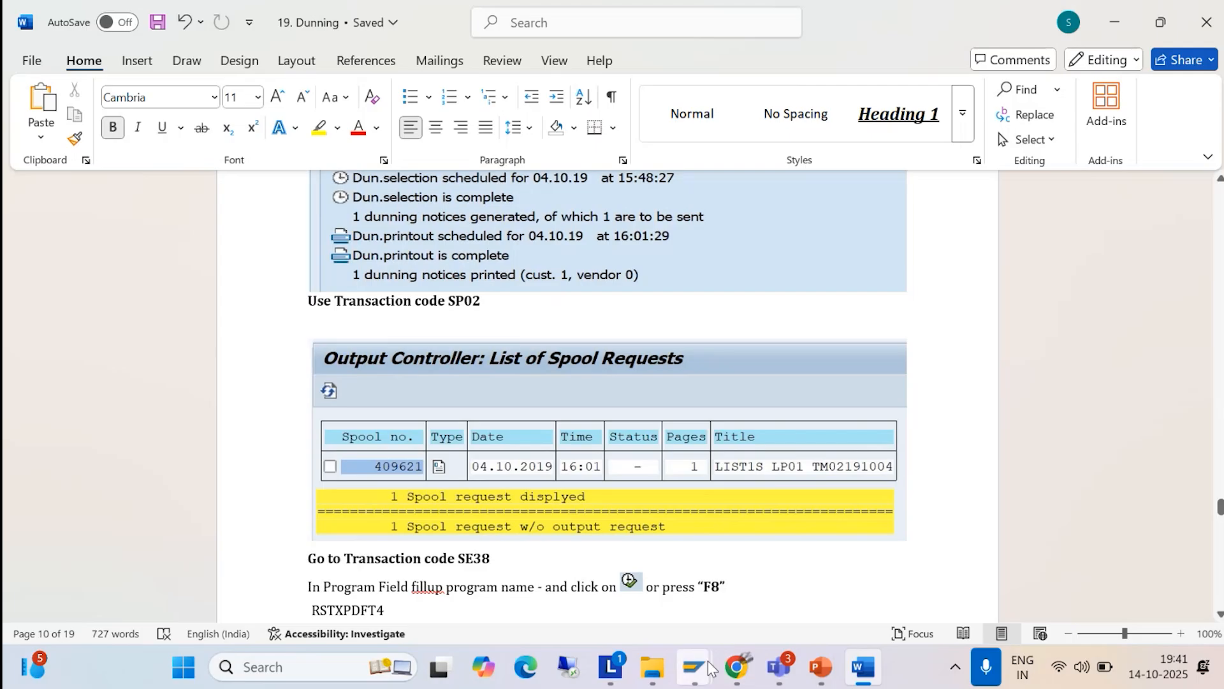
mouse_move(710, 667)
left_click(855, 555)
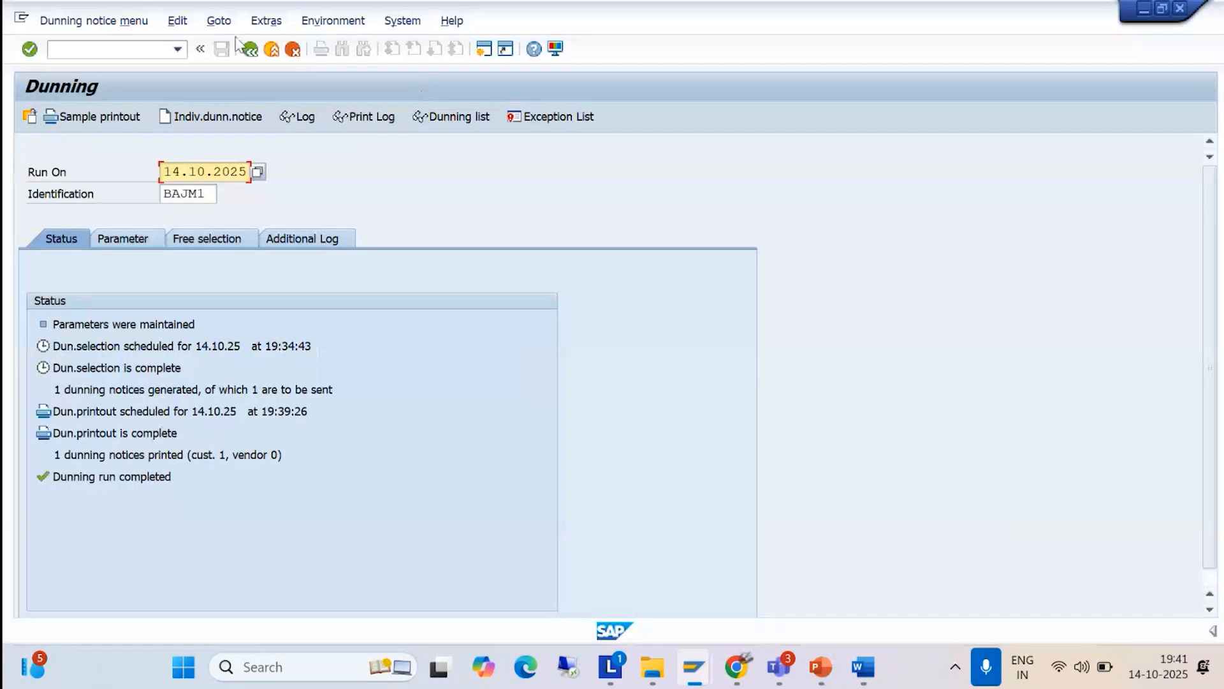
- Display the list of spool requests with transaction SP02
left_click(84, 51)
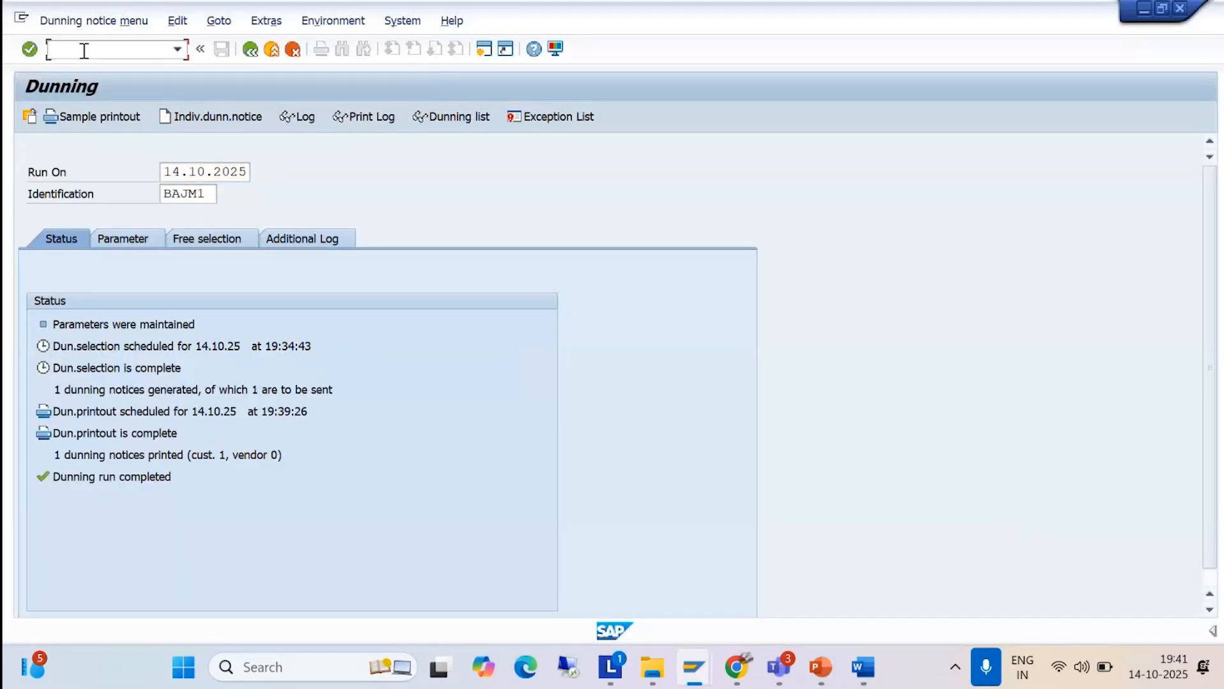
type("/NSP02")
key("Return")
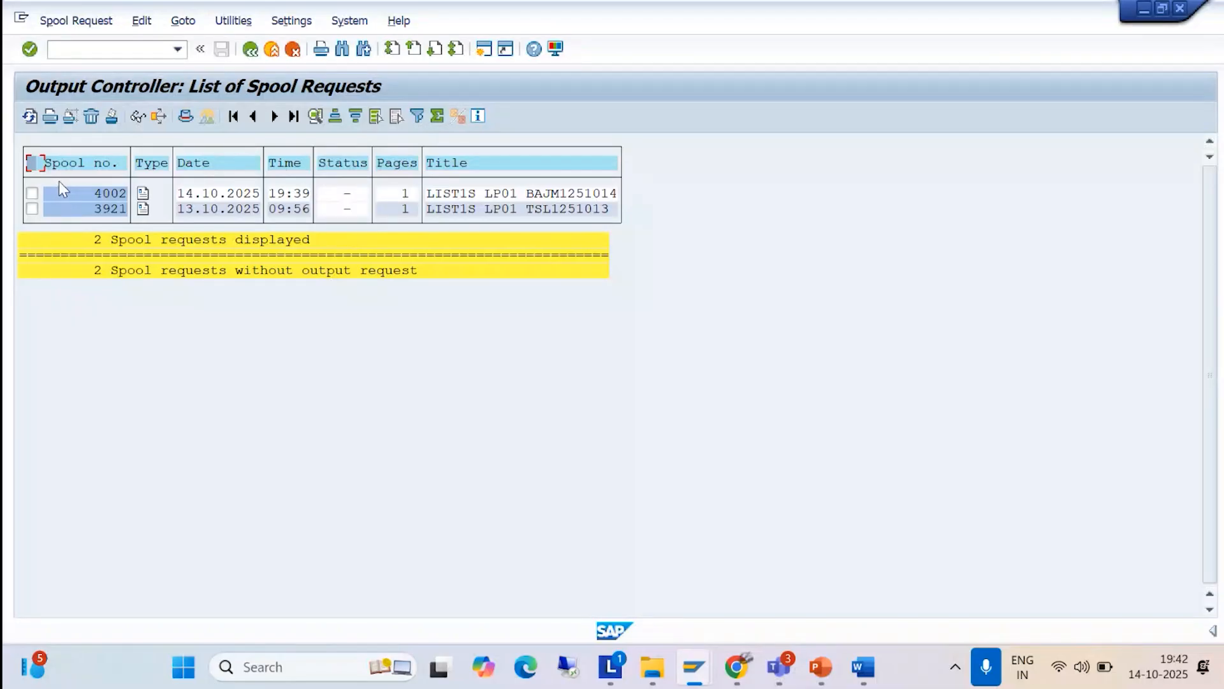
- Check the SE38 program instruction in the Word guide, review the spool list, and switch to the SAP session showing the customer line items
left_click(864, 667)
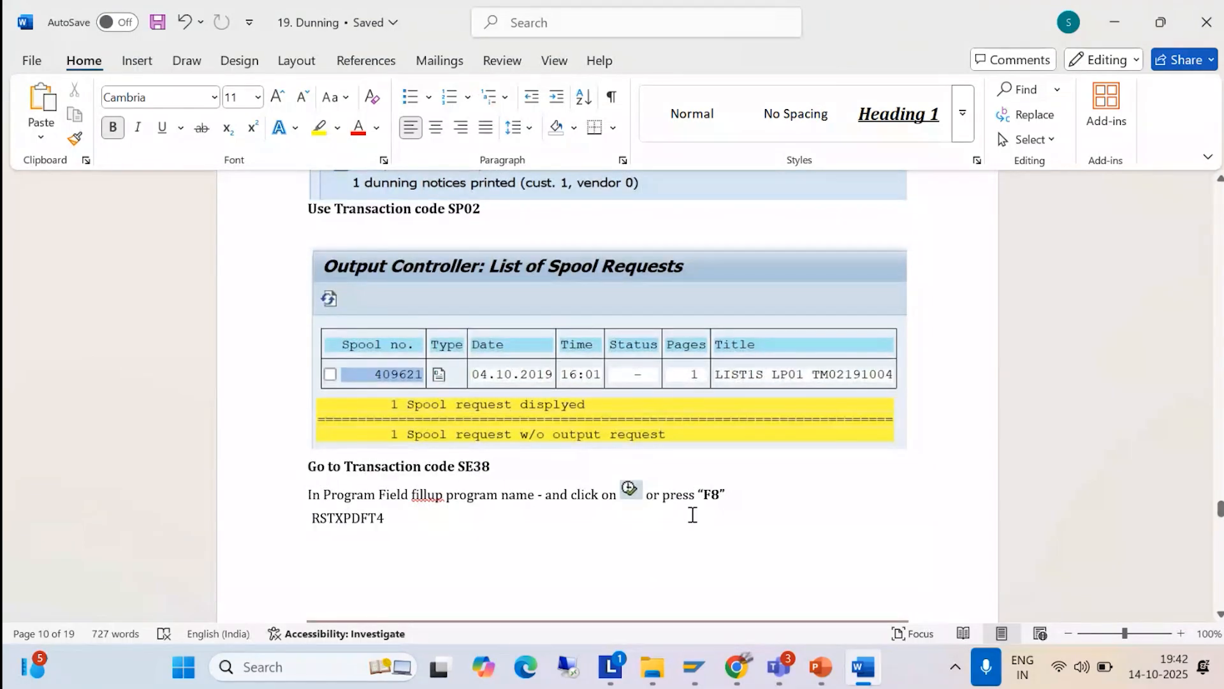
left_click(694, 666)
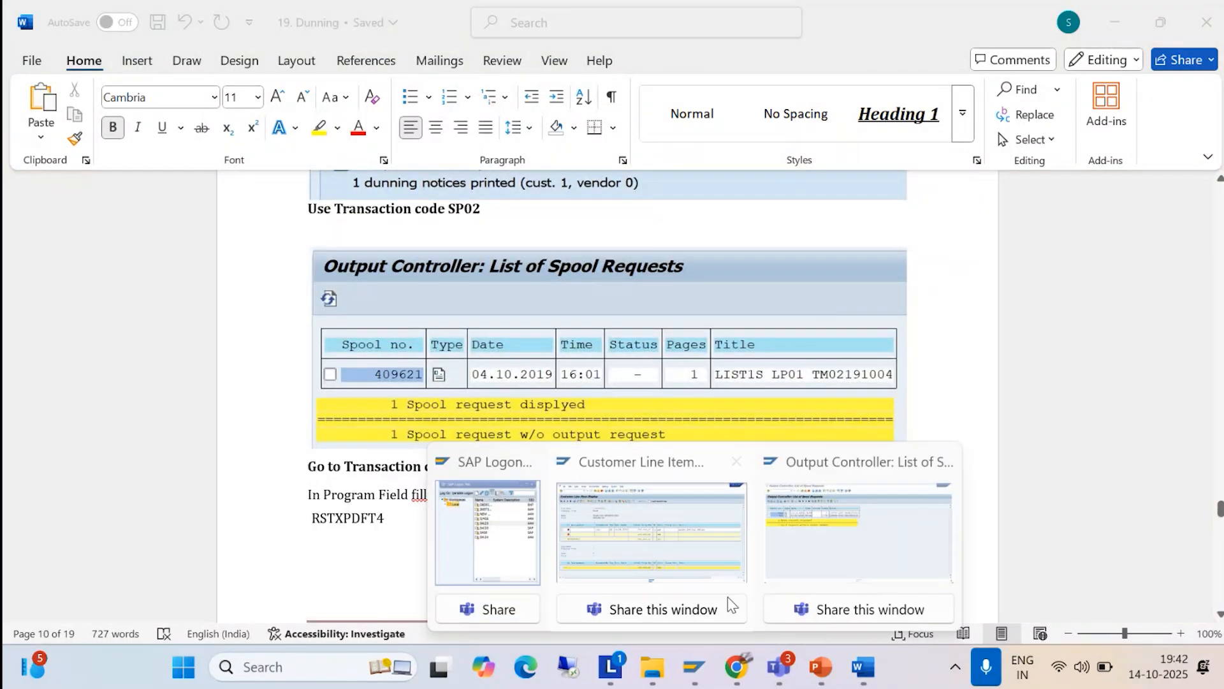
left_click(847, 558)
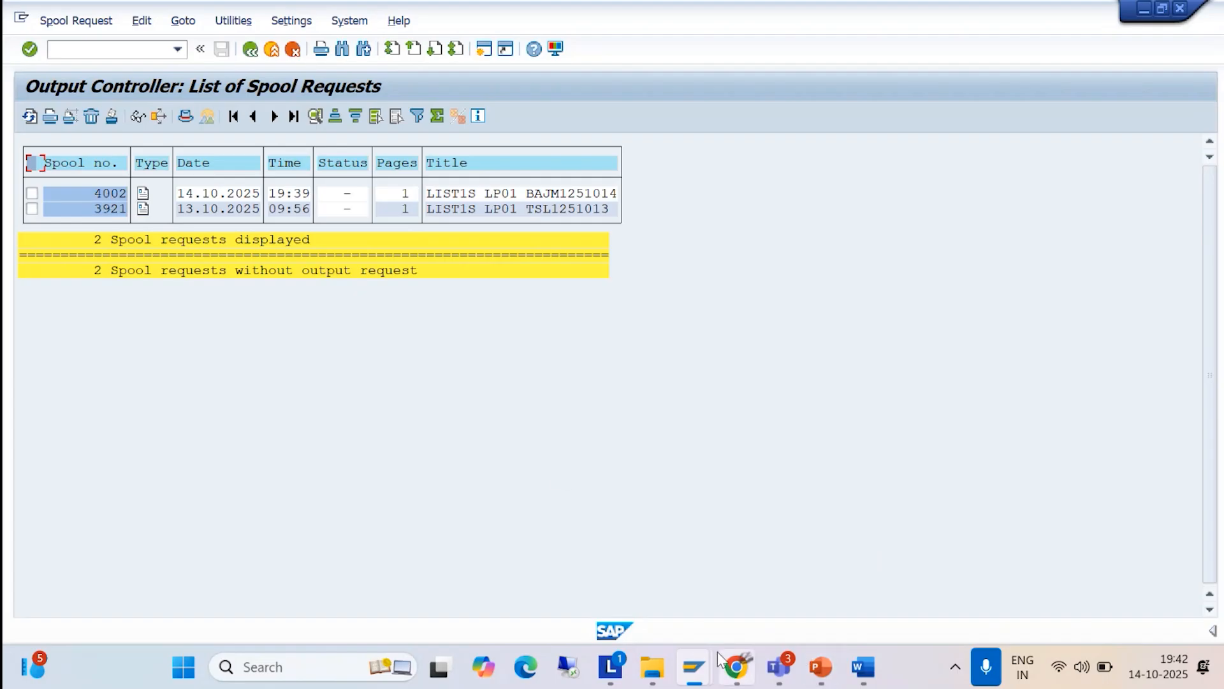
left_click(694, 666)
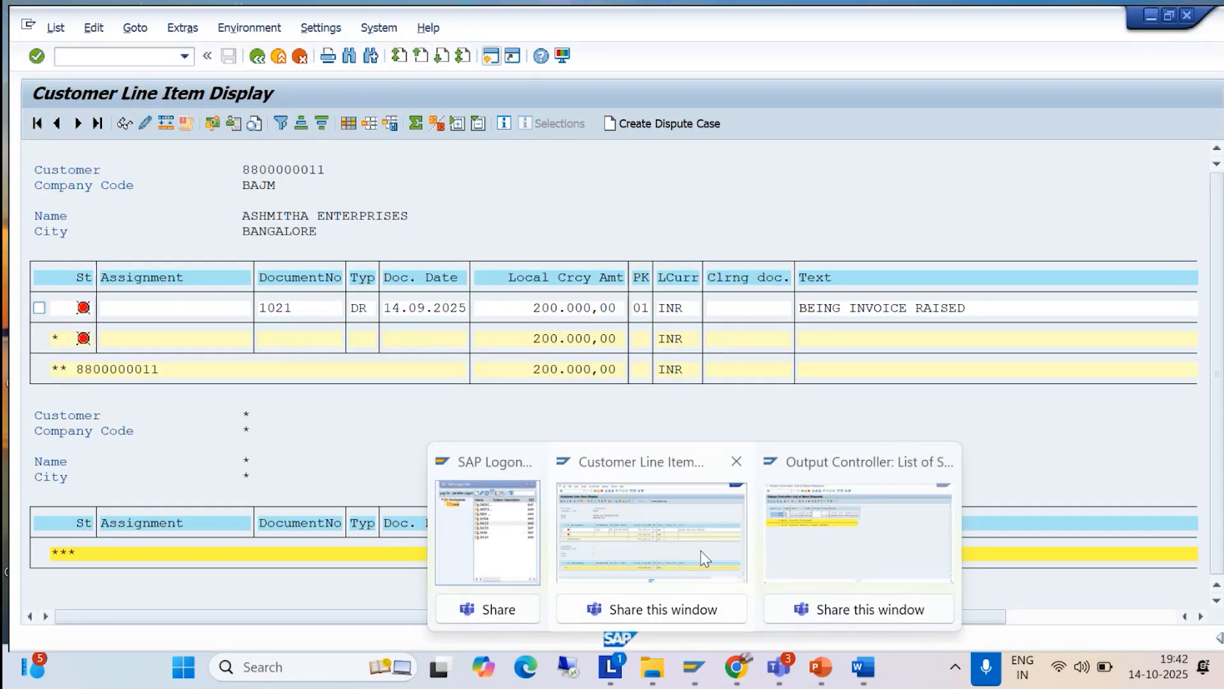
left_click(702, 550)
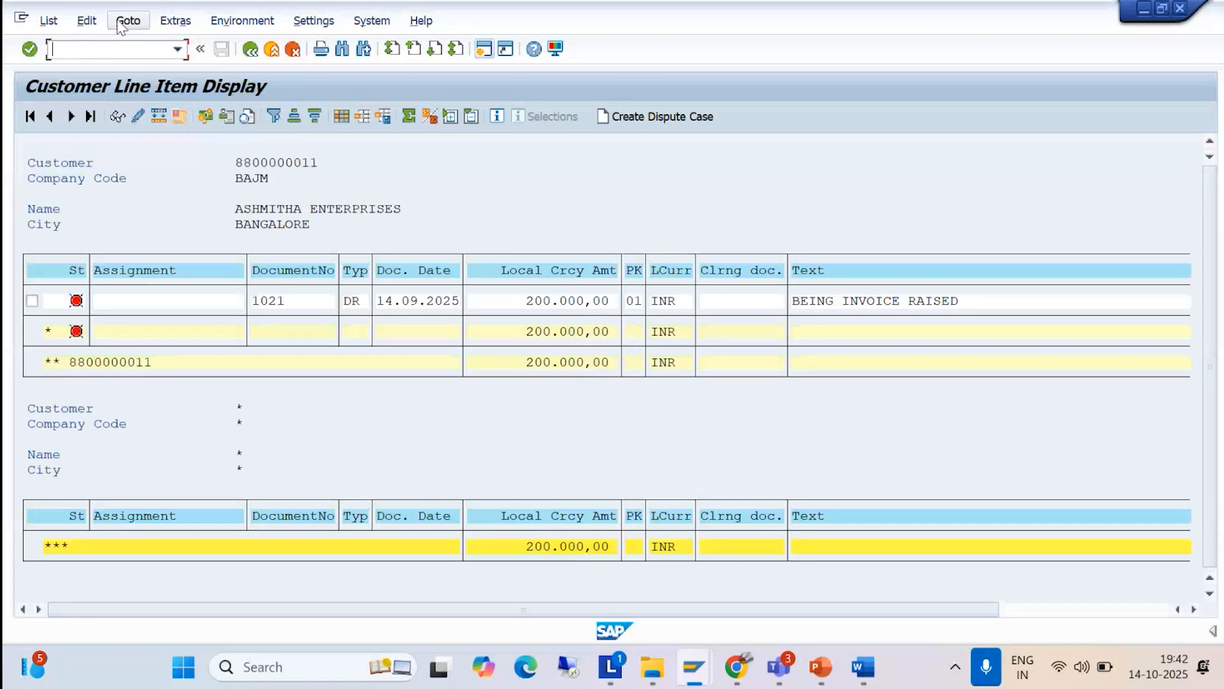
- Start transaction SE38 and execute program RSTXPDFT4, copying its name from the Word guide
type("/NSE38")
key("Return")
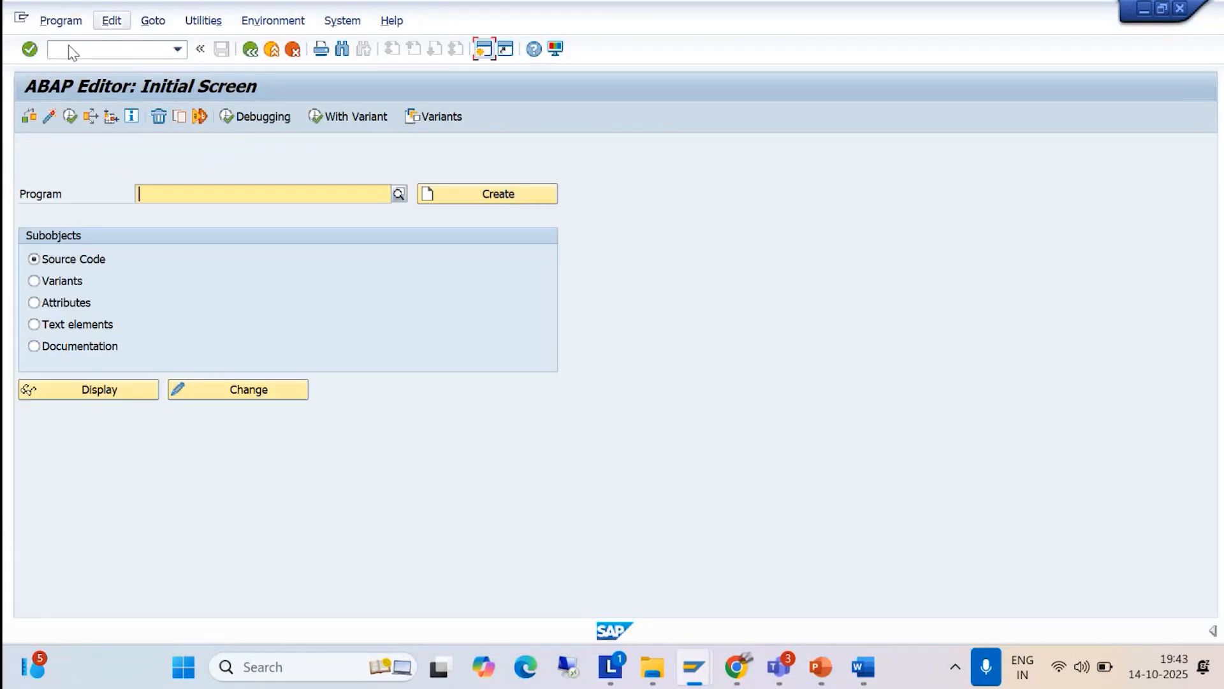
left_click(866, 658)
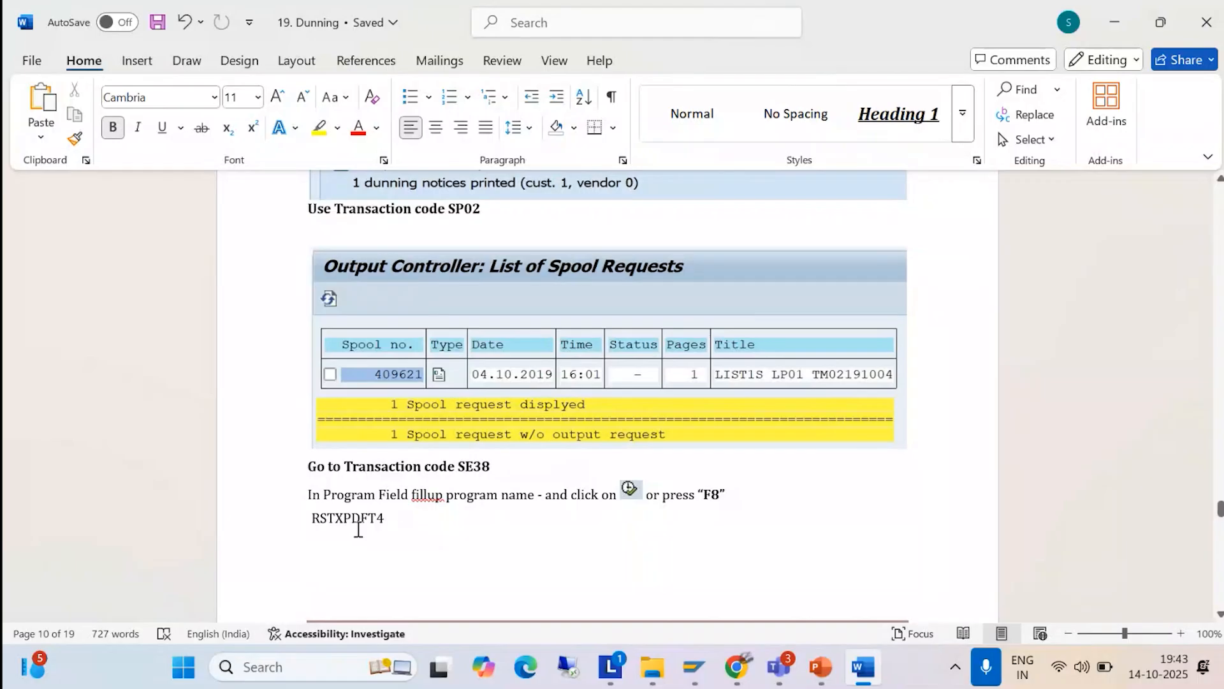
left_click_drag(313, 518, 399, 522)
key("ctrl+c")
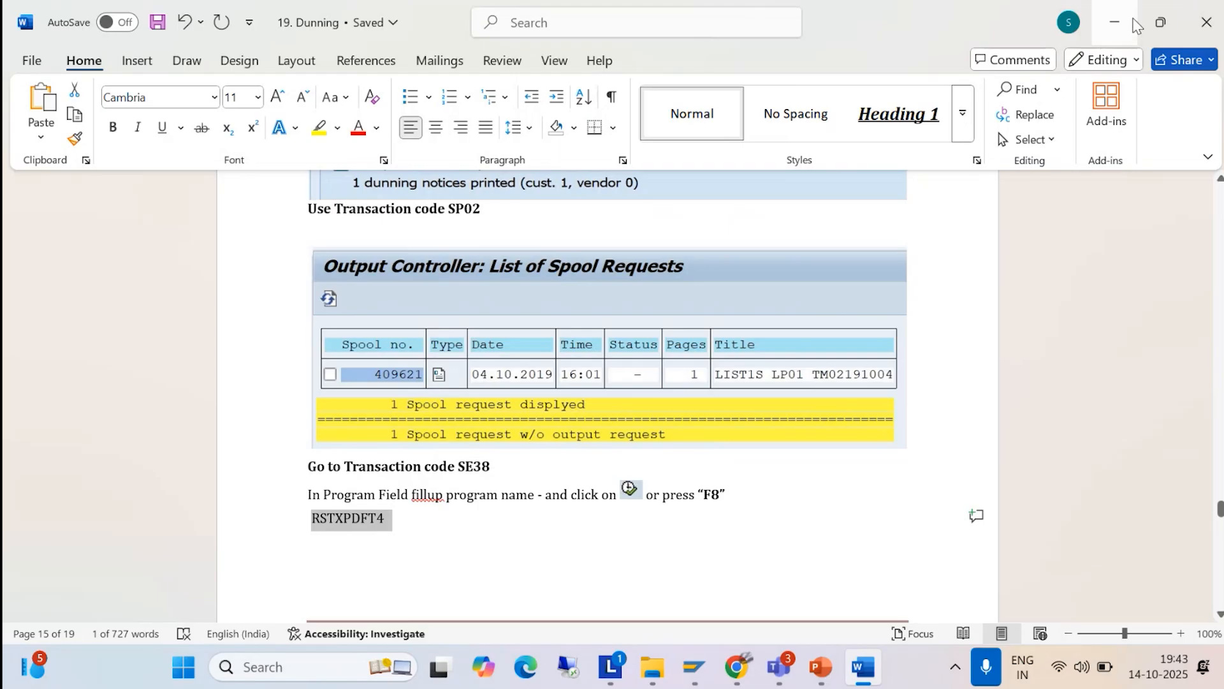
left_click(1115, 22)
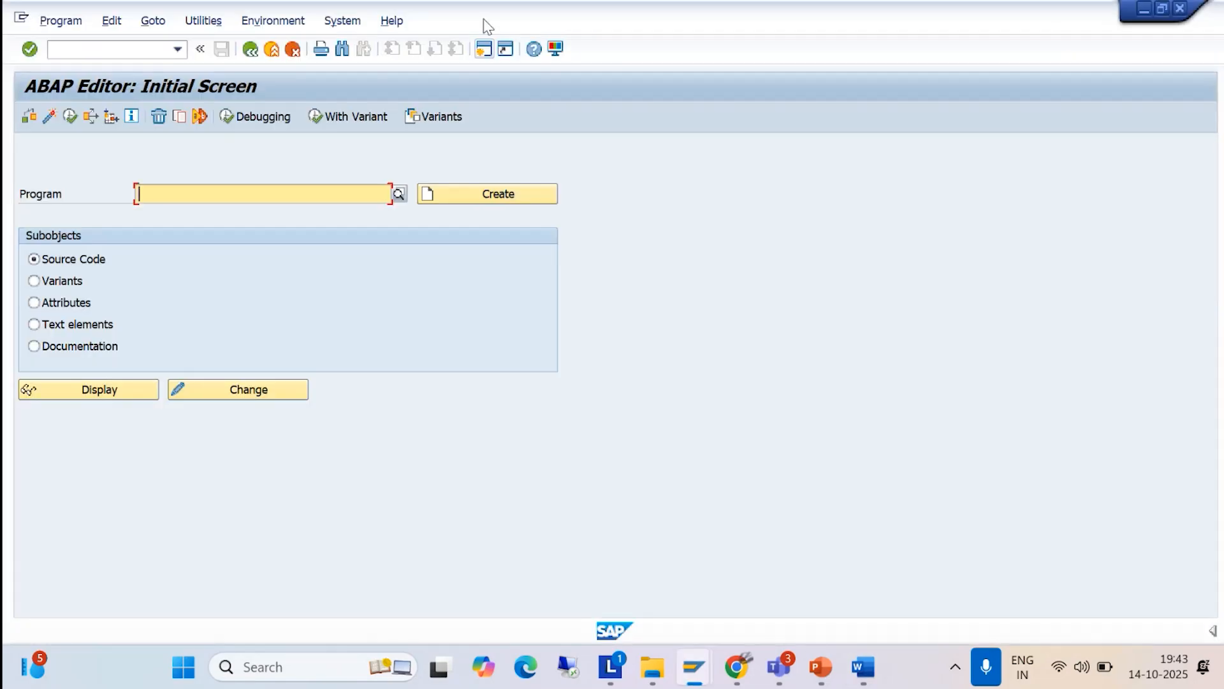
key("ctrl+v")
left_click(69, 116)
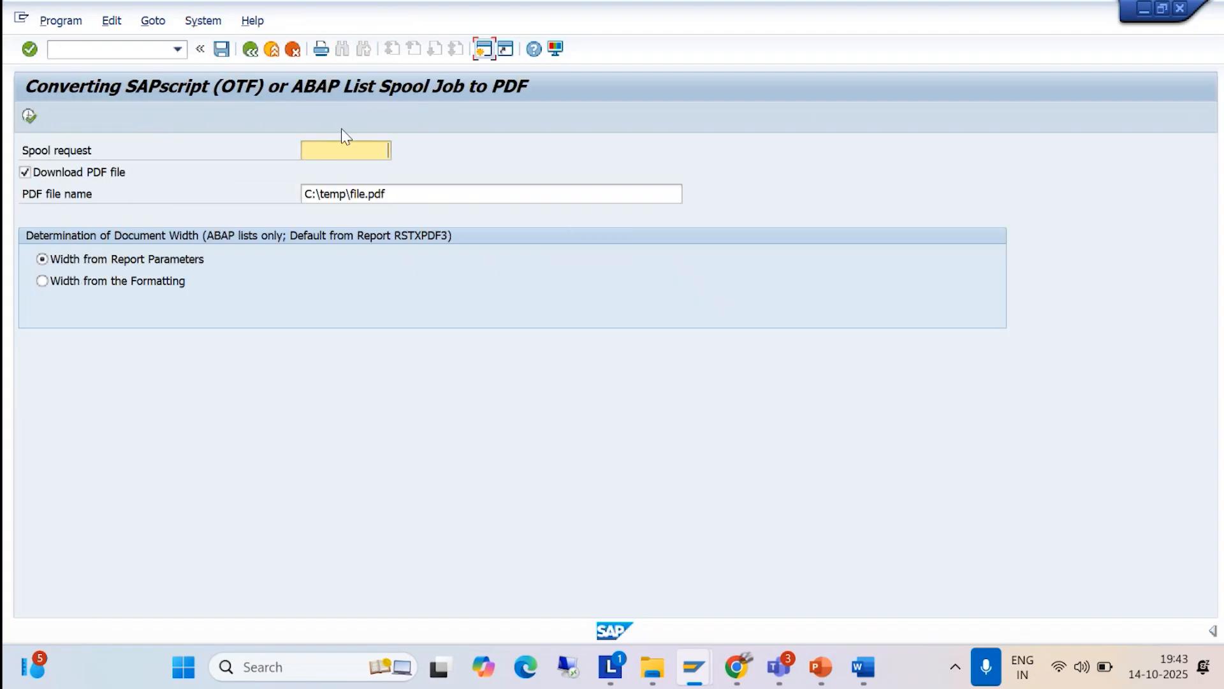
- Enter spool request 4002 for the PDF conversion and check the number against the spool request list
type("4002")
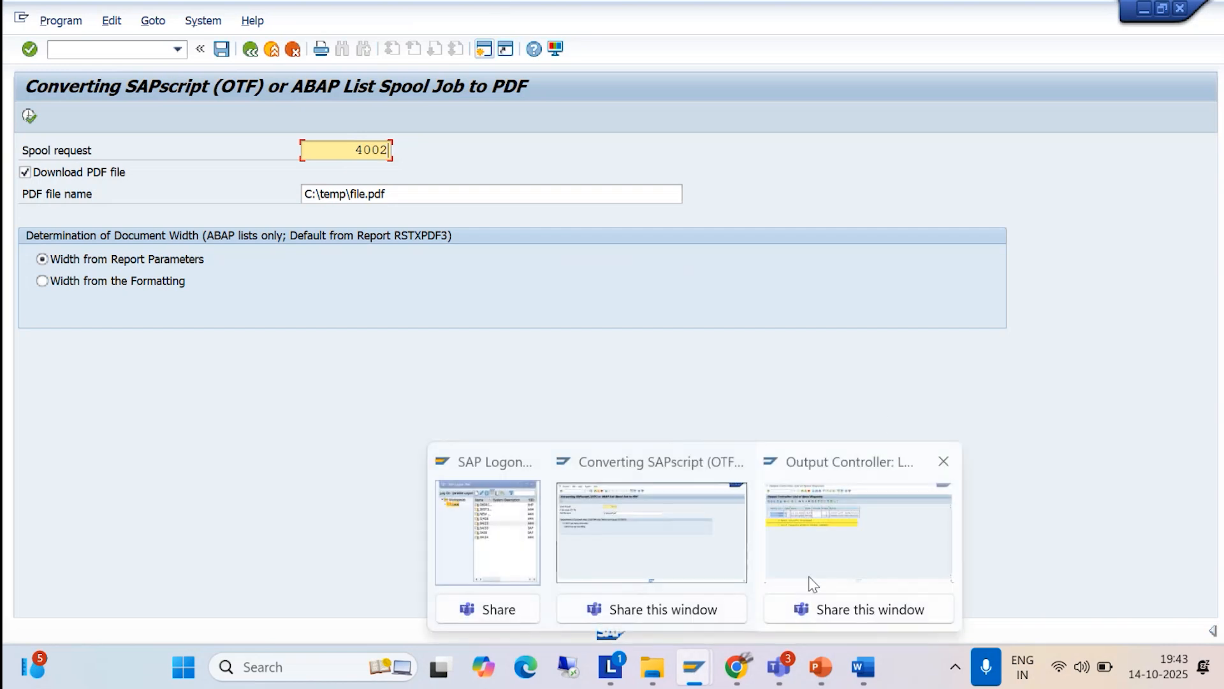
mouse_move(698, 664)
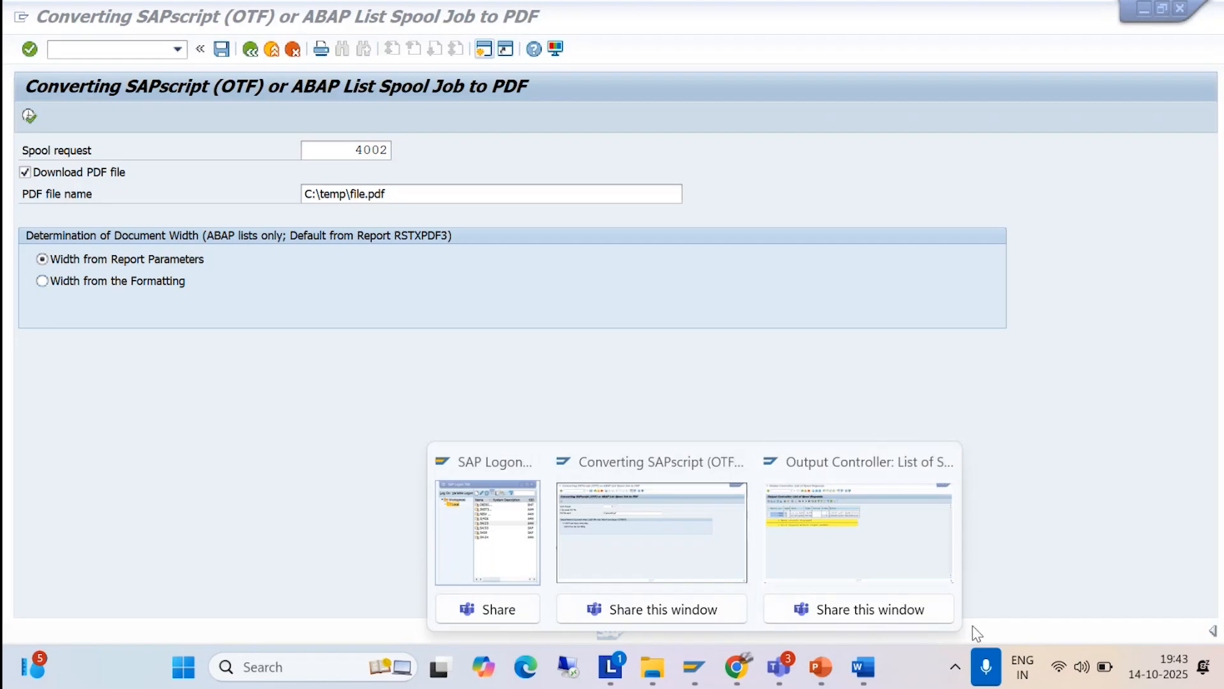
left_click(888, 567)
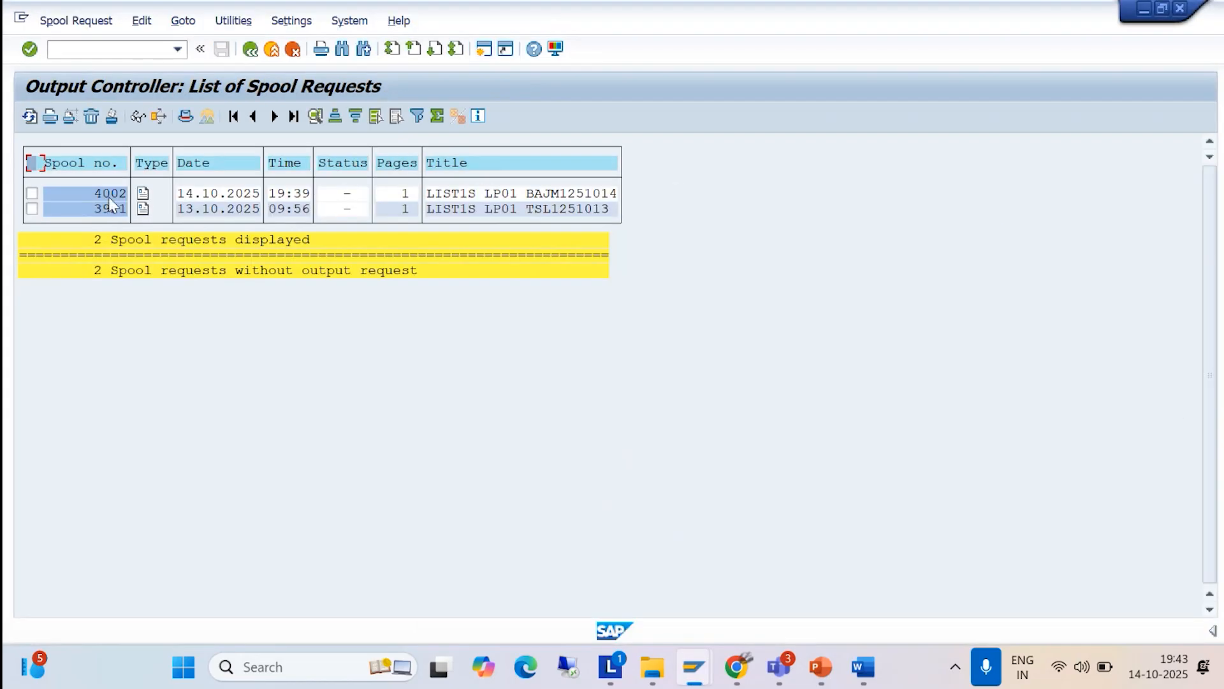
left_click(1145, 9)
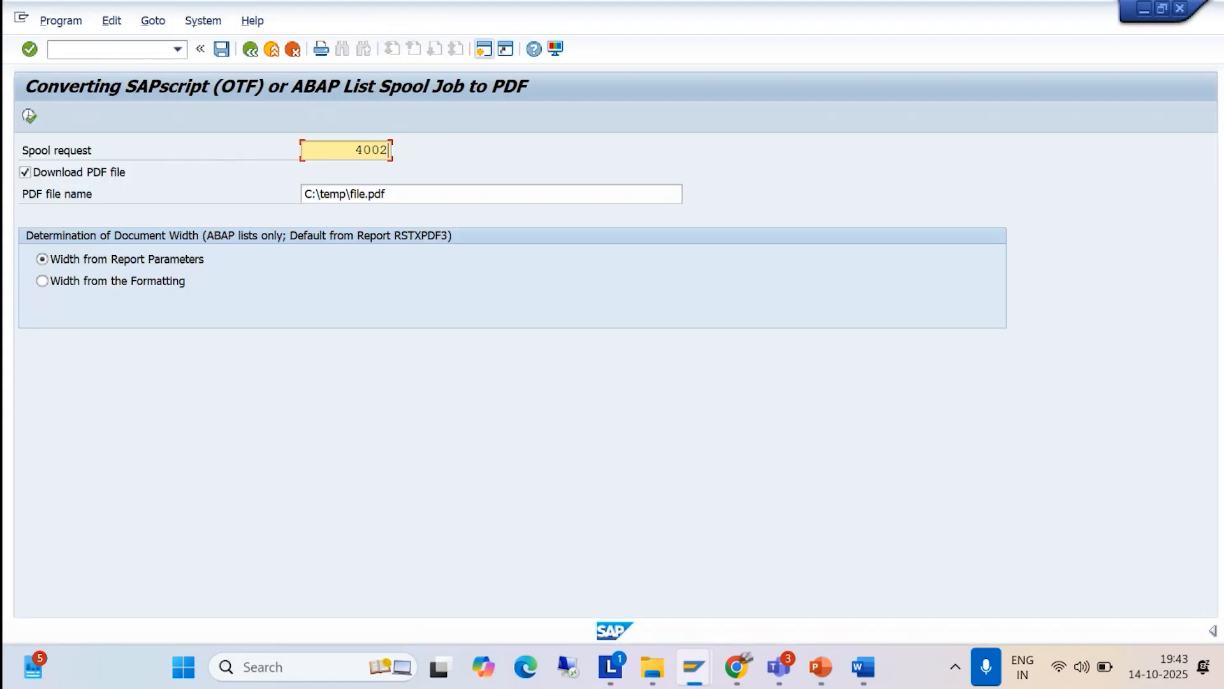
- Execute the conversion, save the PDF to the Desktop as file, and allow SAP GUI to create it
left_click(29, 116)
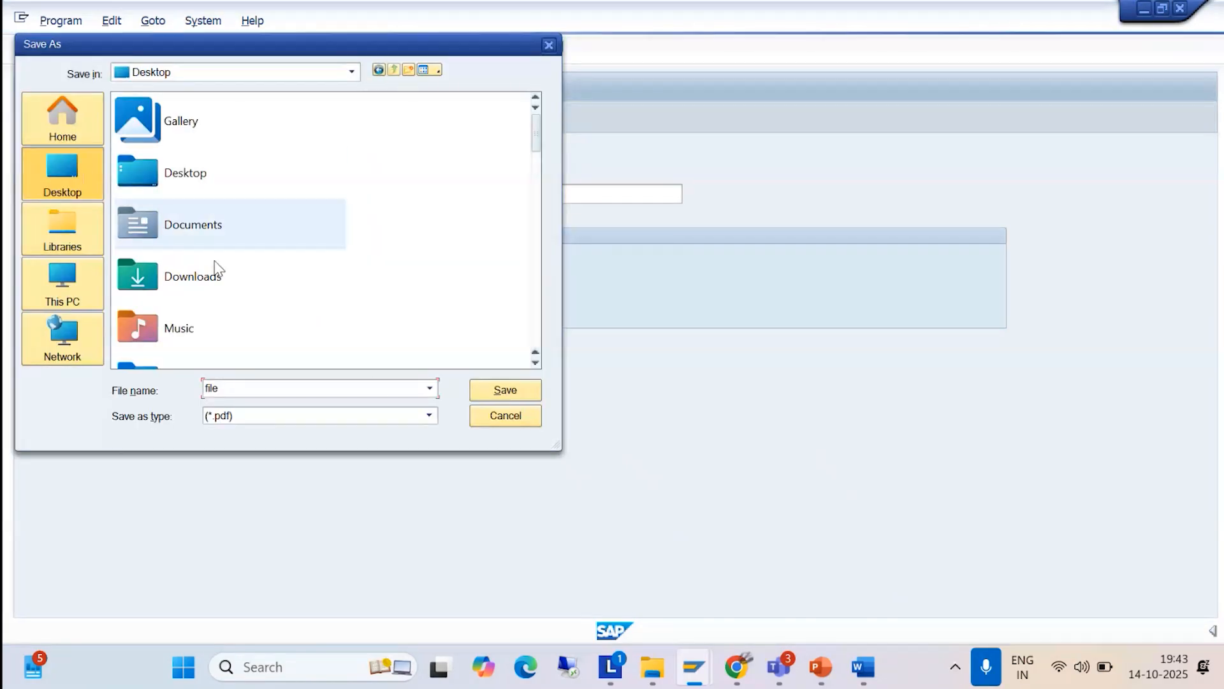
left_click(62, 178)
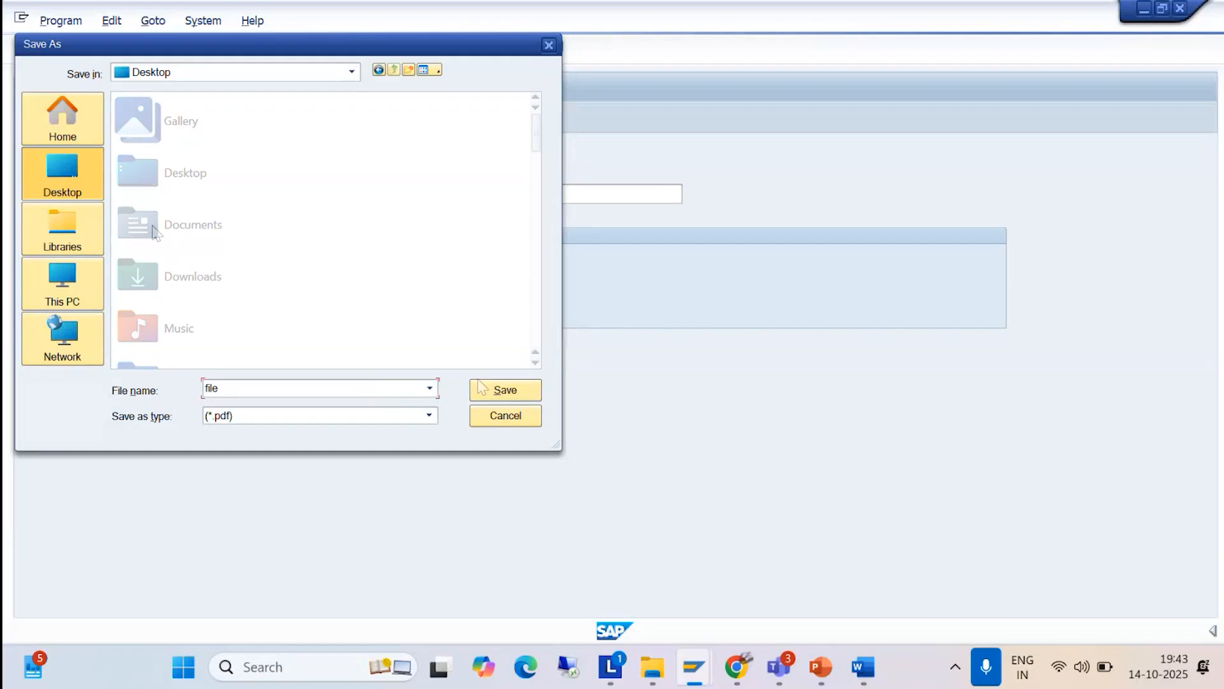
left_click(491, 386)
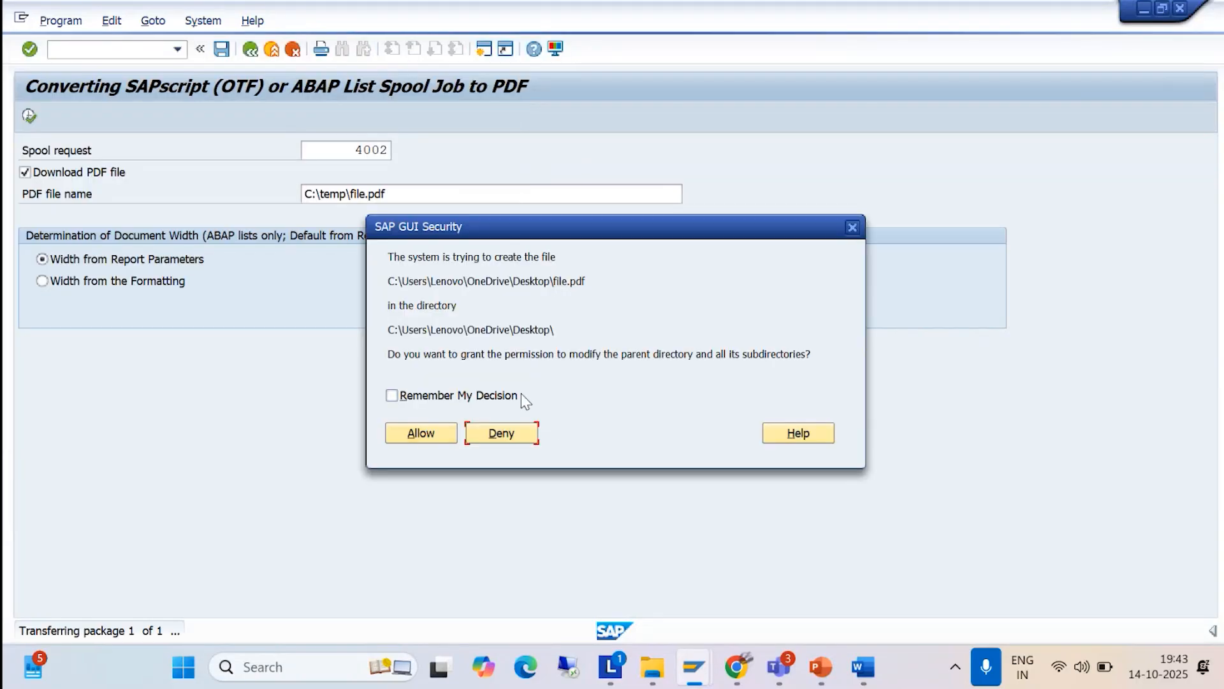
left_click(429, 435)
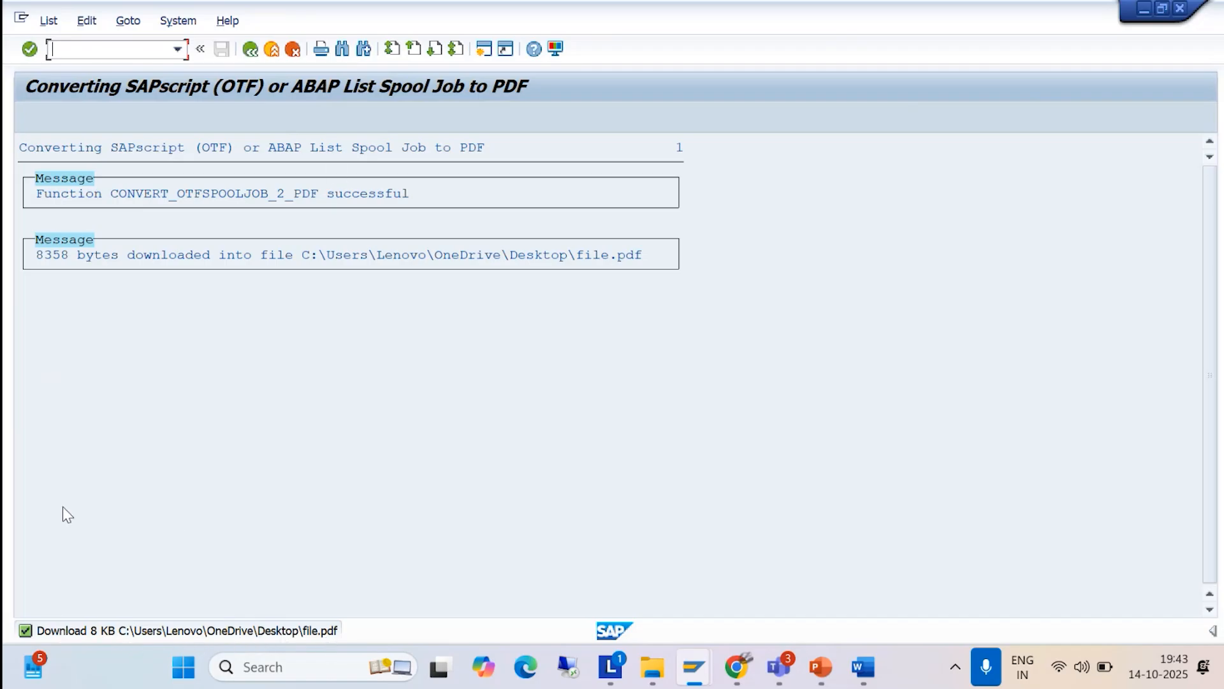
- Leave the conversion program and ABAP Editor for SAP Easy Access, and minimize SAP to reach the desktop
left_click(276, 55)
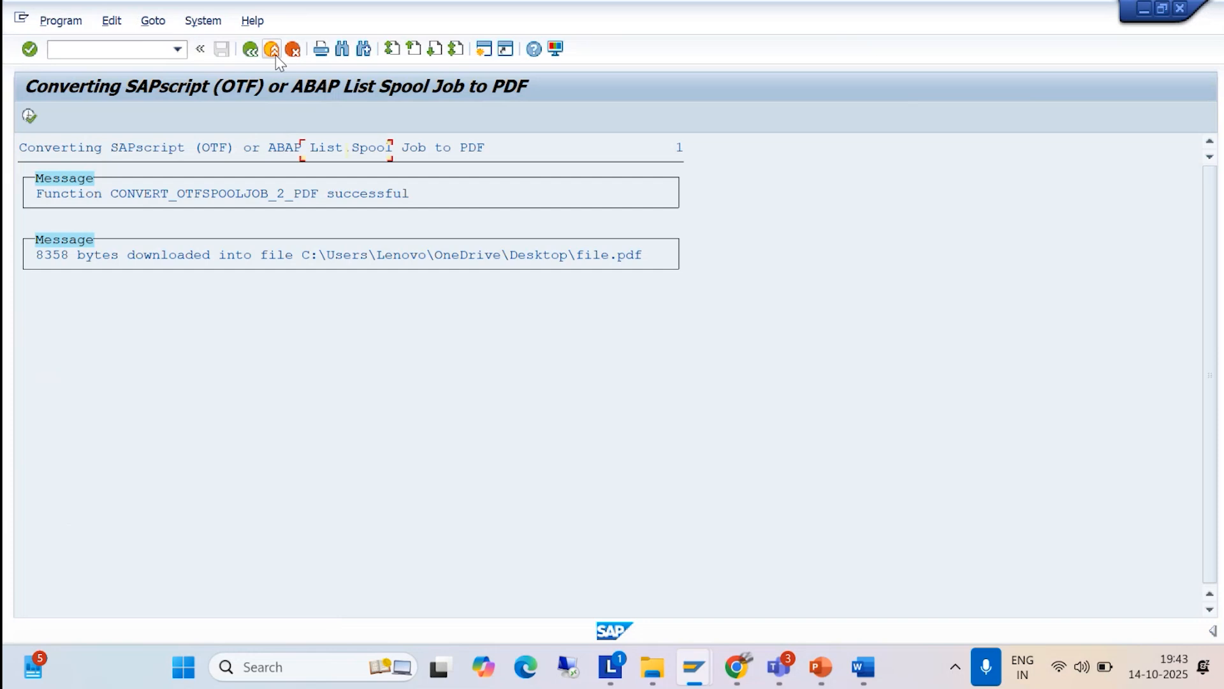
left_click(276, 55)
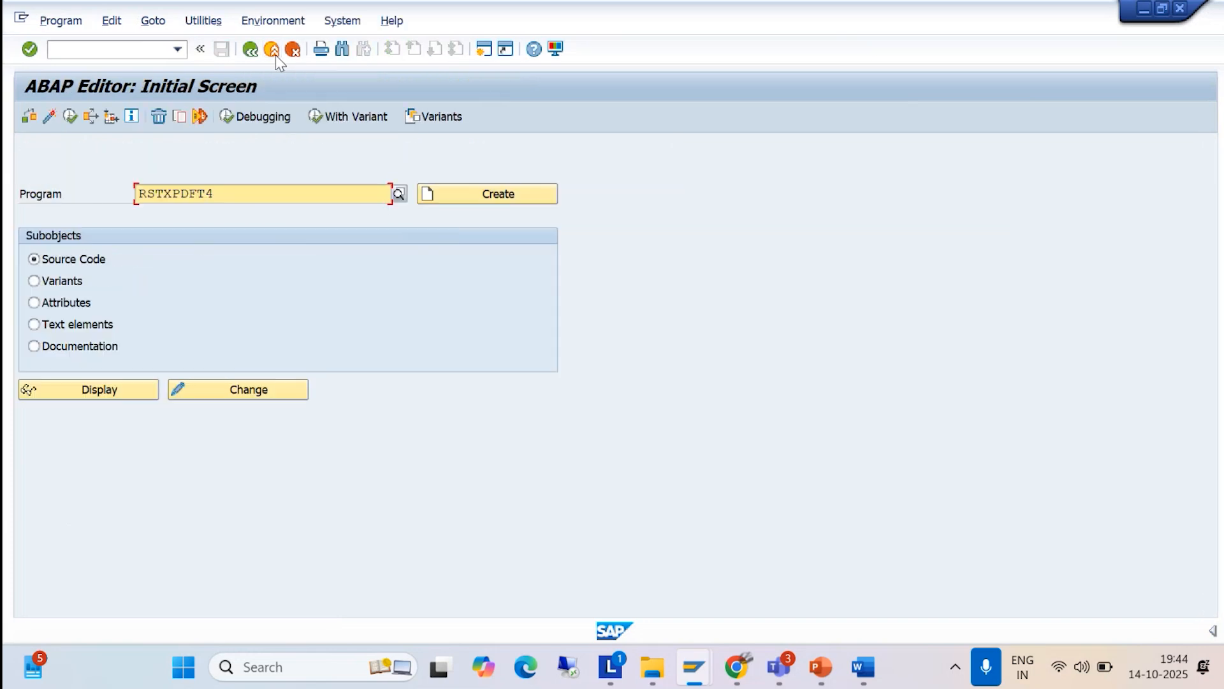
left_click(276, 54)
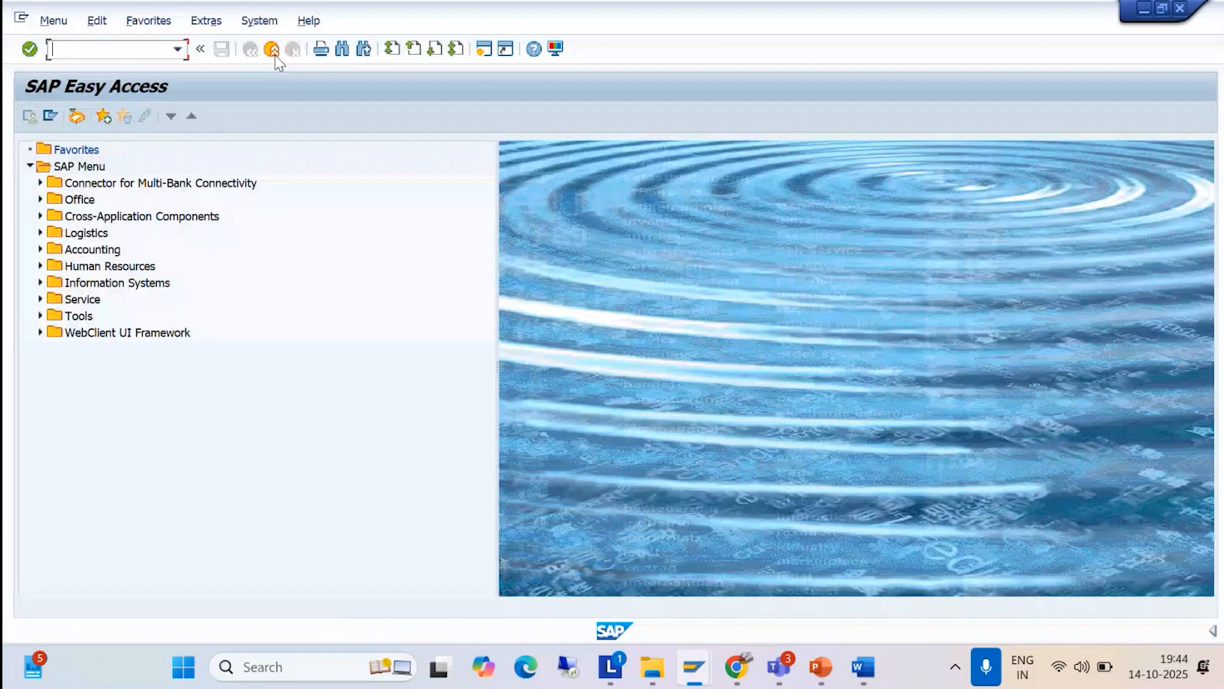
left_click(1144, 9)
left_click(693, 134)
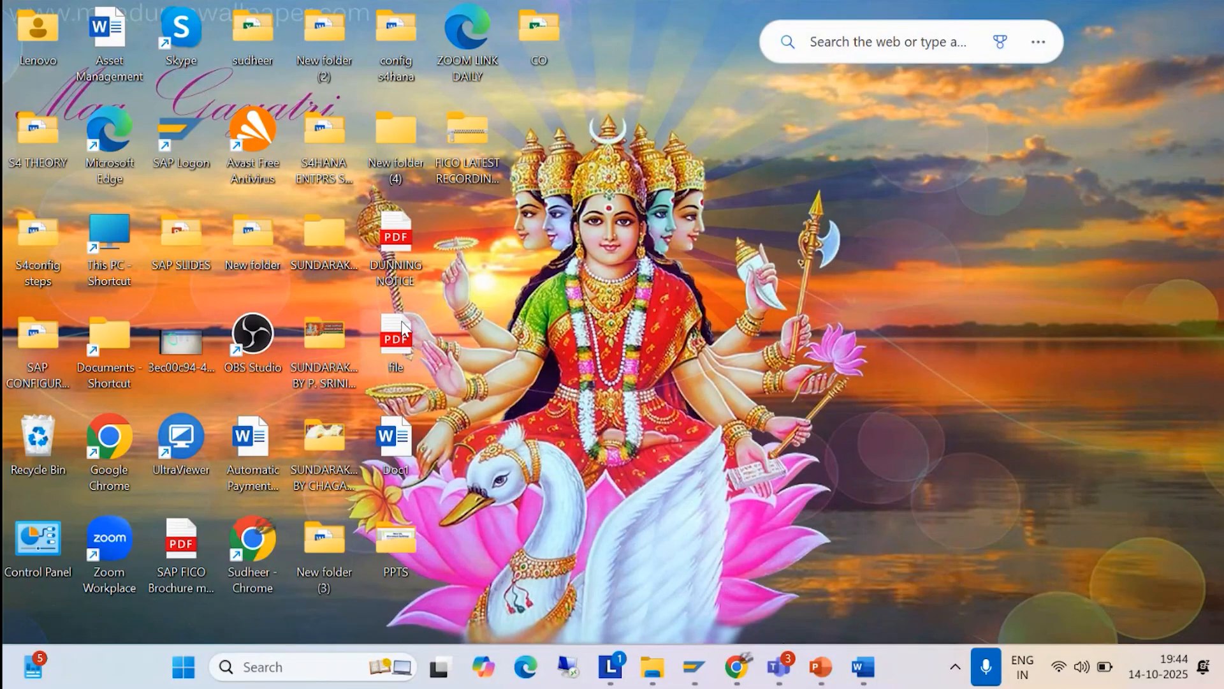
- Open the existing DUNNING NOTICE PDF from the desktop, view its contents, and close it
double_click(396, 240)
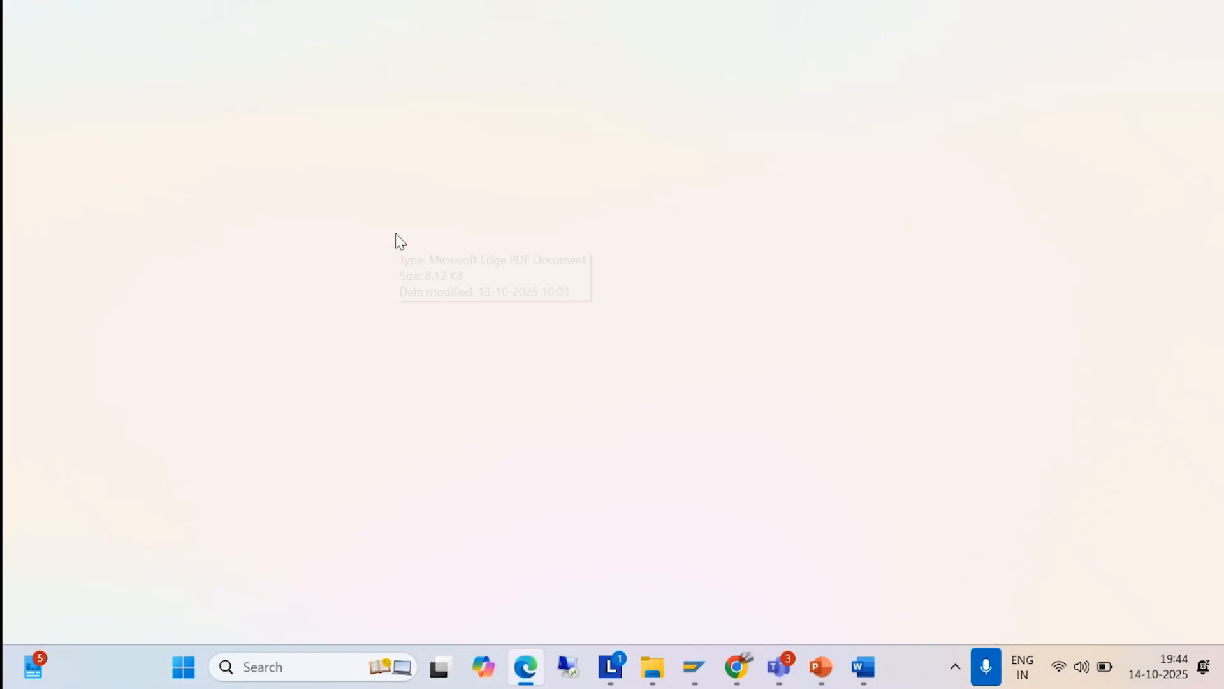
scroll(396, 241, "down", 4)
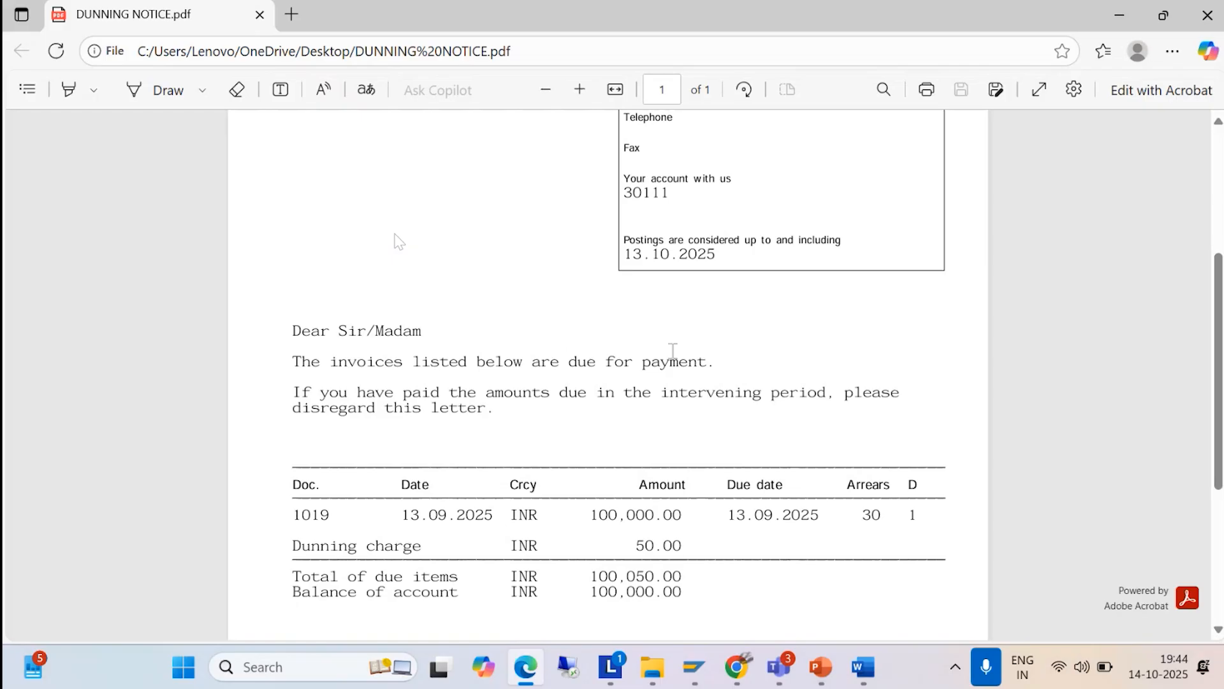
left_click(1207, 19)
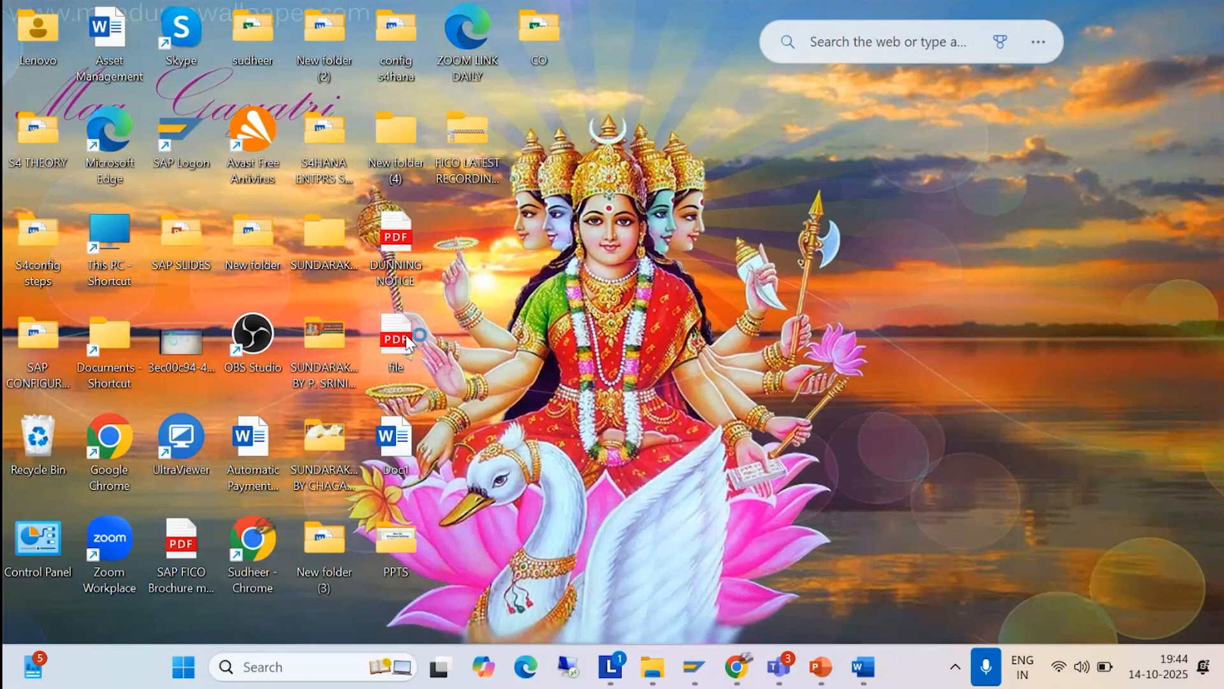
- Open file.pdf from the desktop, examine the first dunning notice's invoice, dunning charge and totals, and close it
double_click(405, 334)
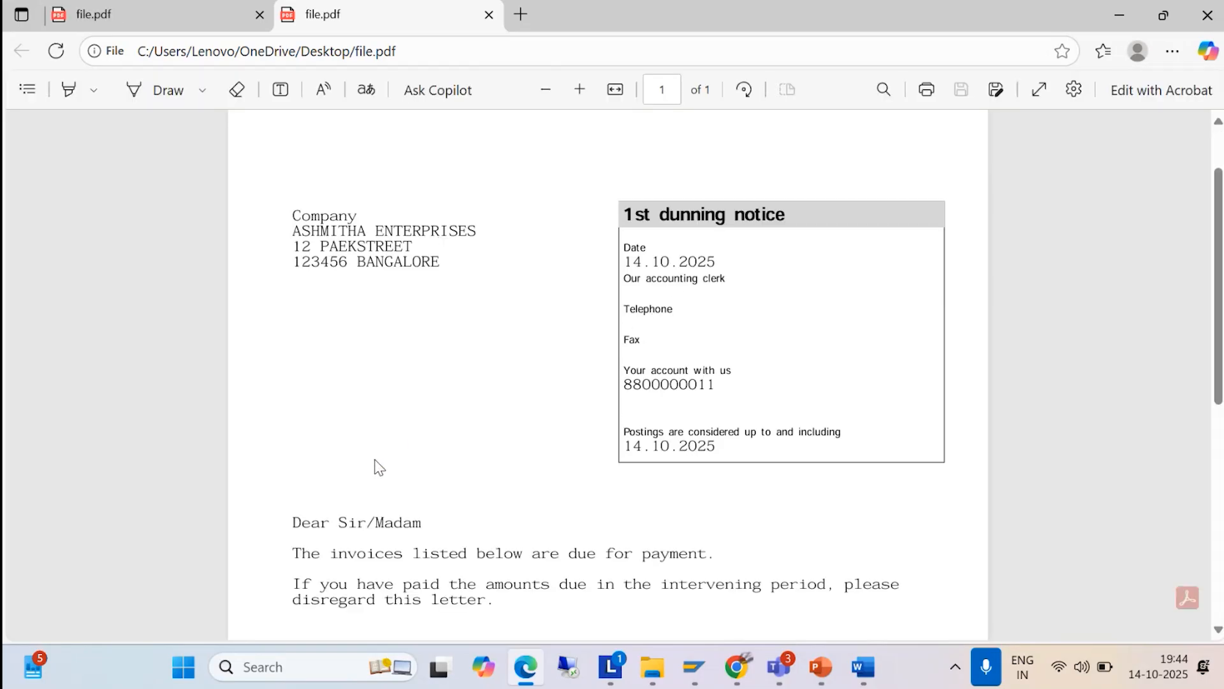
scroll(458, 373, "down", 3)
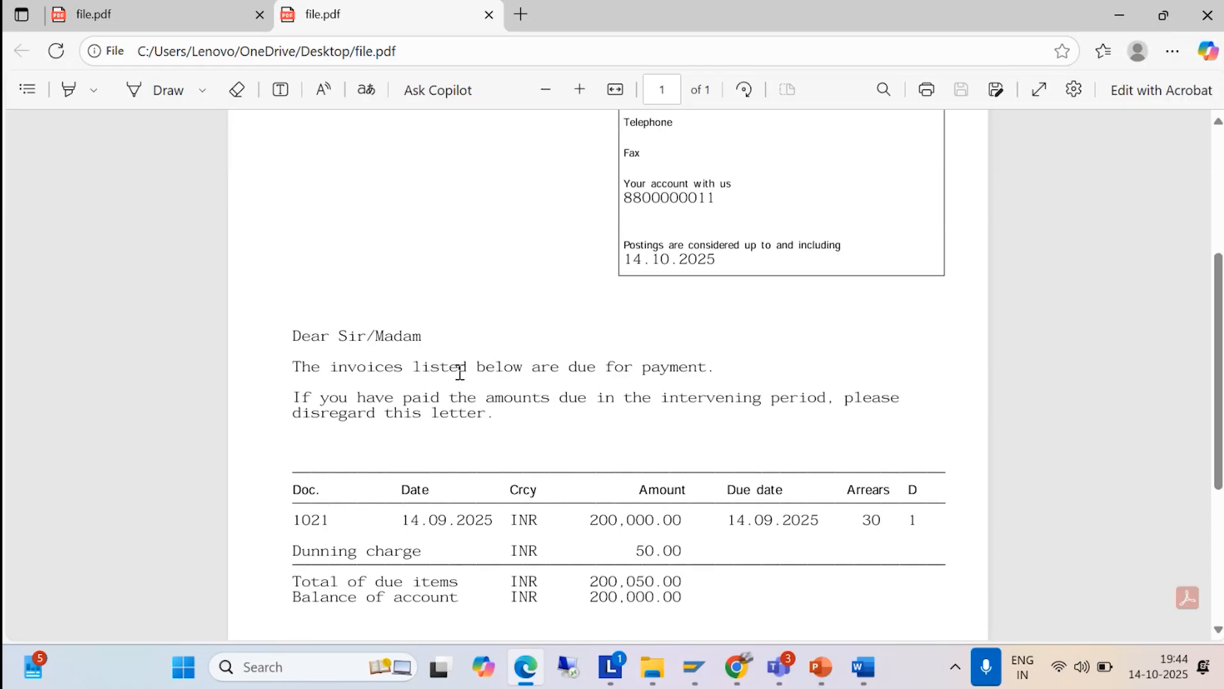
scroll(459, 372, "down", 5)
scroll(463, 379, "up", 5)
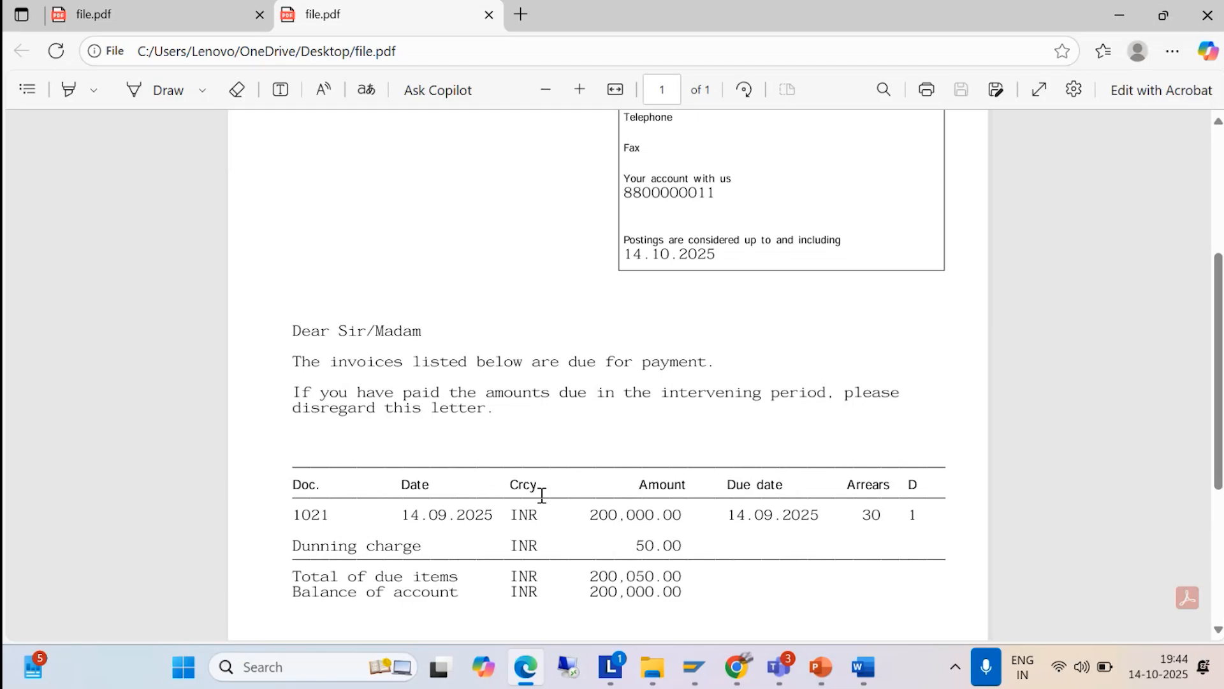
scroll(560, 492, "down", 3)
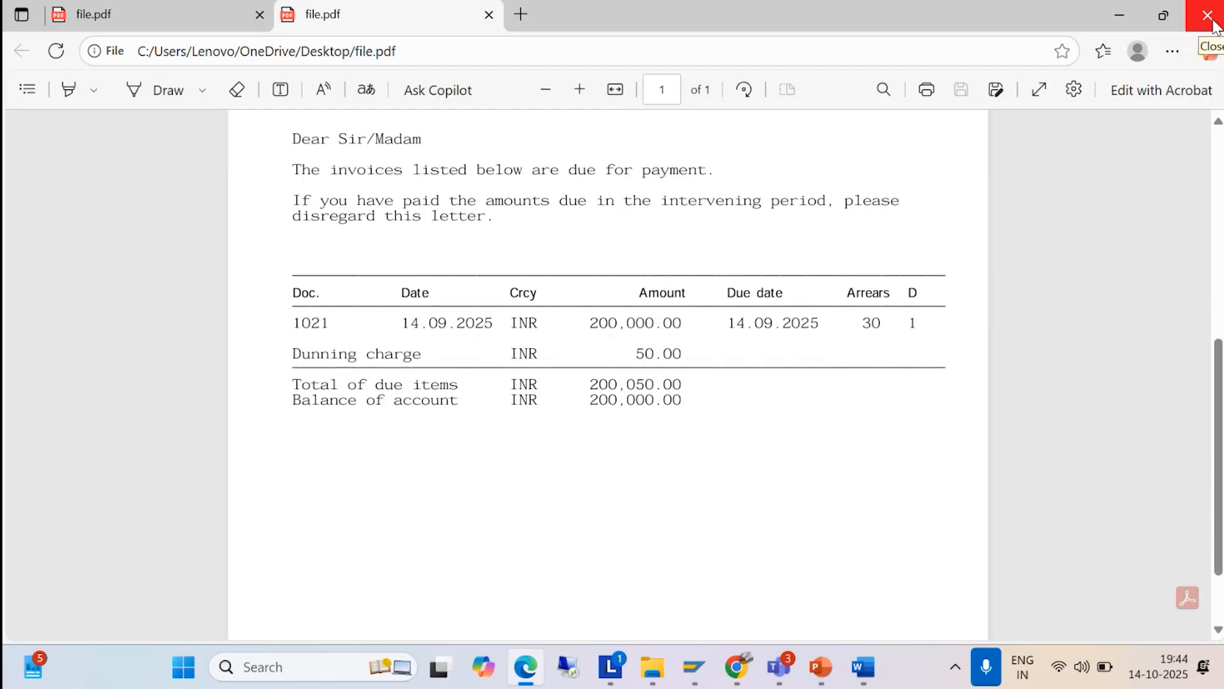
scroll(804, 350, "up", 5)
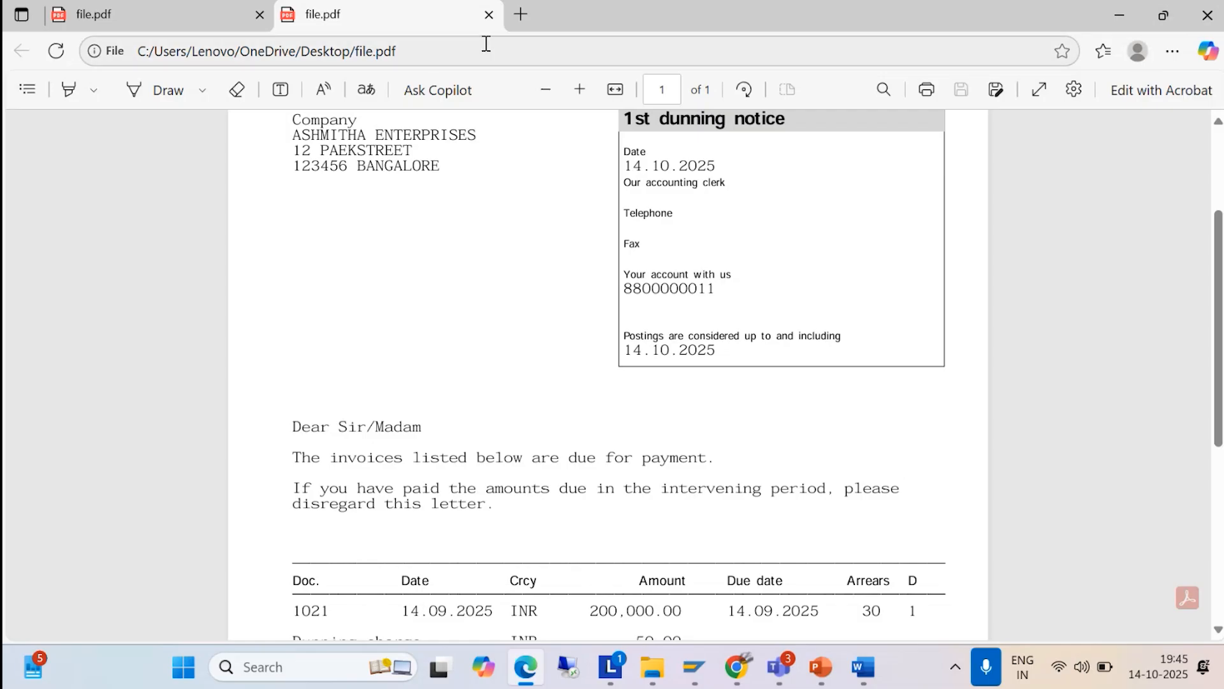
left_click(489, 15)
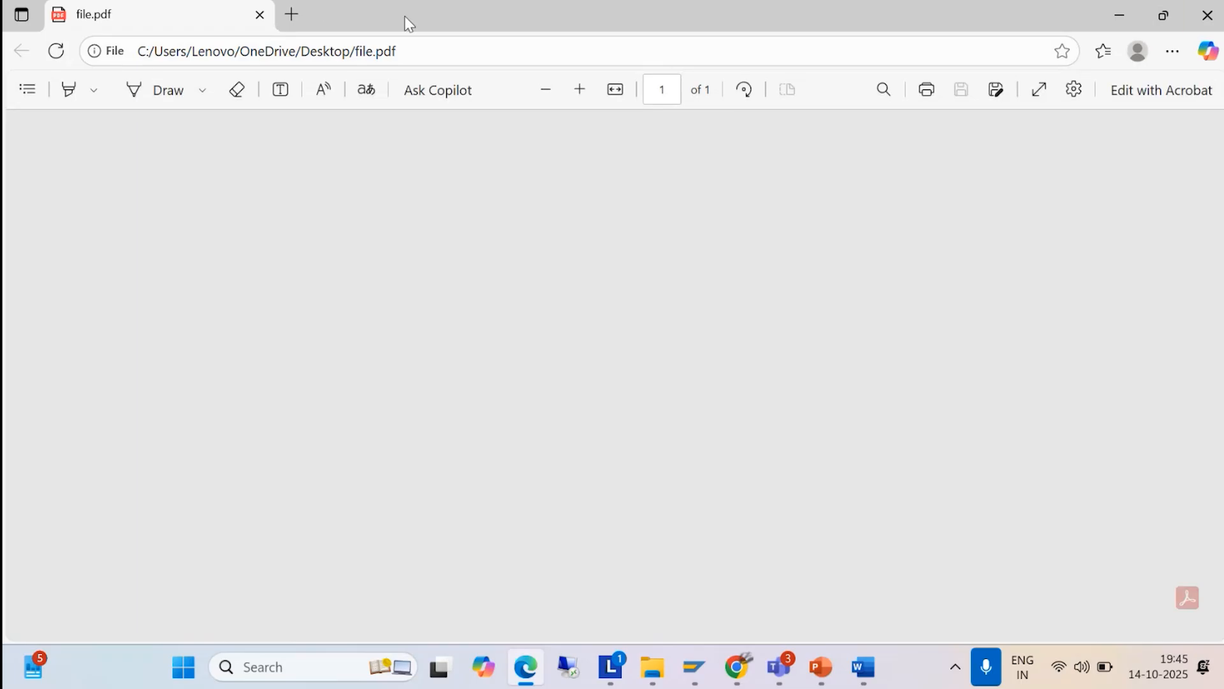
left_click(1207, 19)
right_click(749, 153)
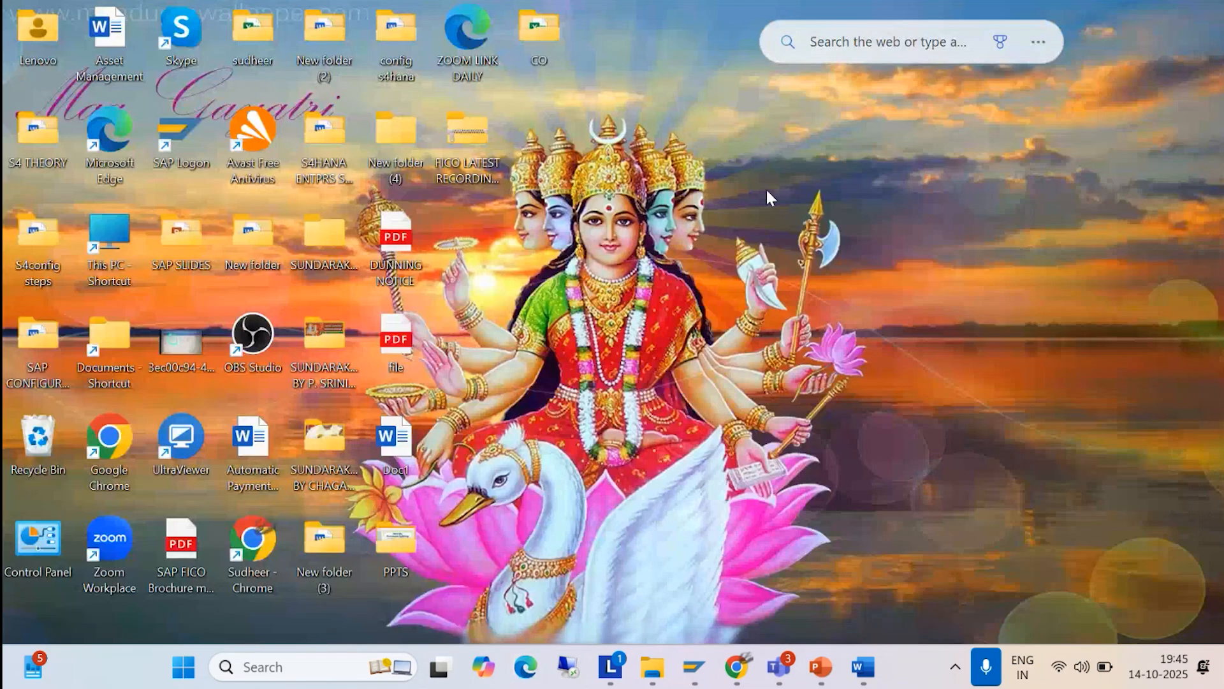
left_click(794, 248)
- Switch to the SAP session with the spool request list and end that transaction with /n
mouse_move(694, 666)
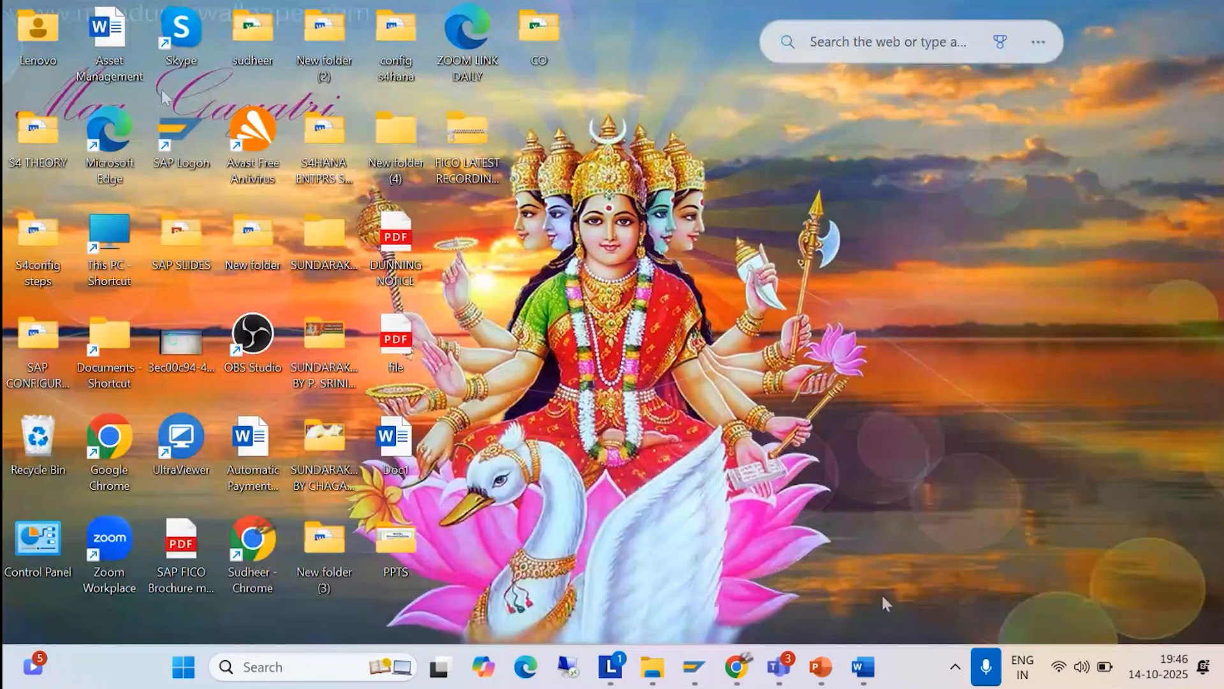
left_click(849, 549)
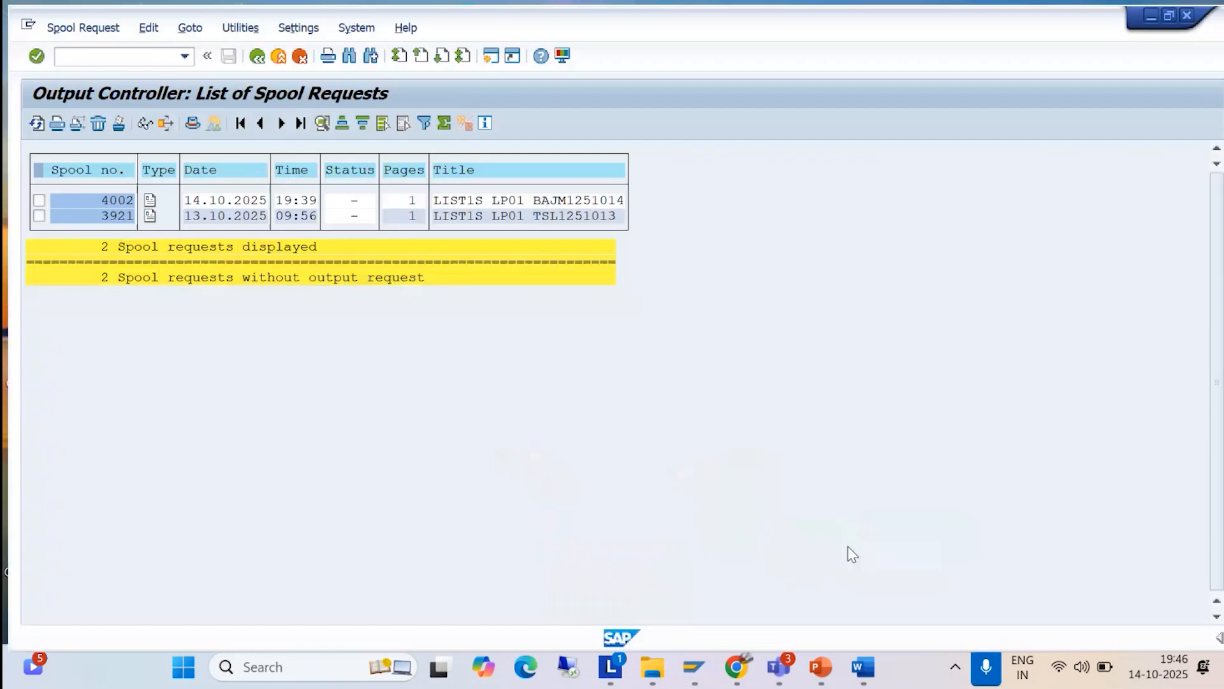
left_click(85, 49)
type("/n")
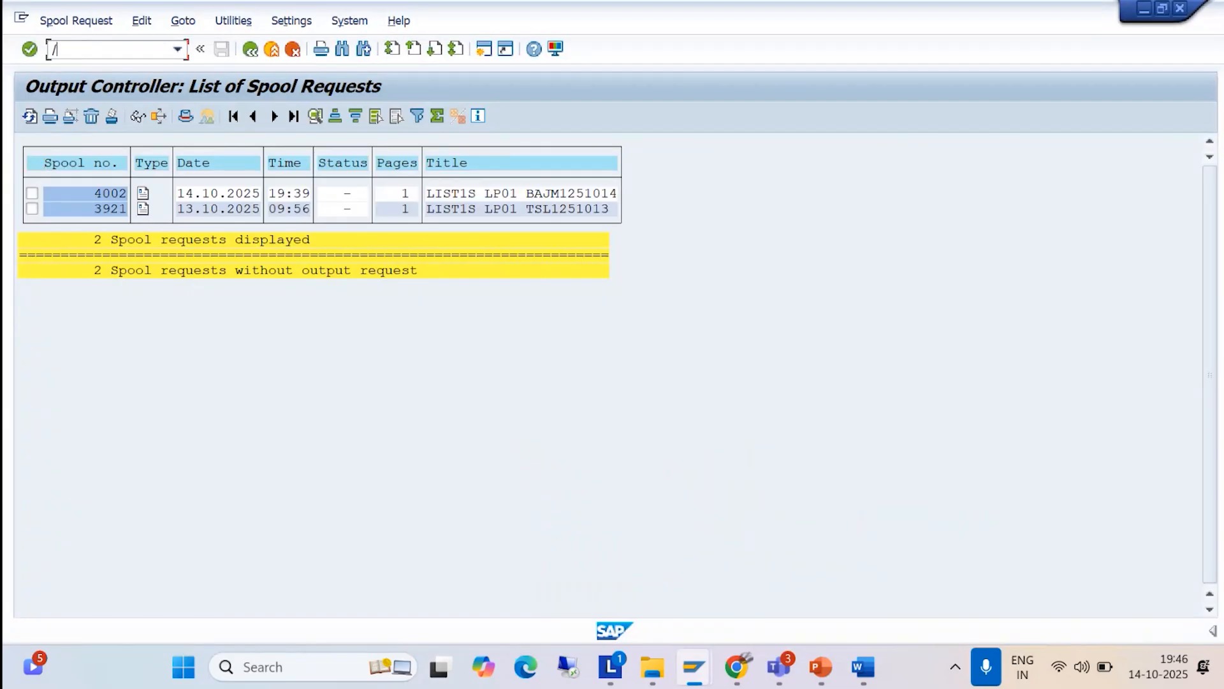
key("Return")
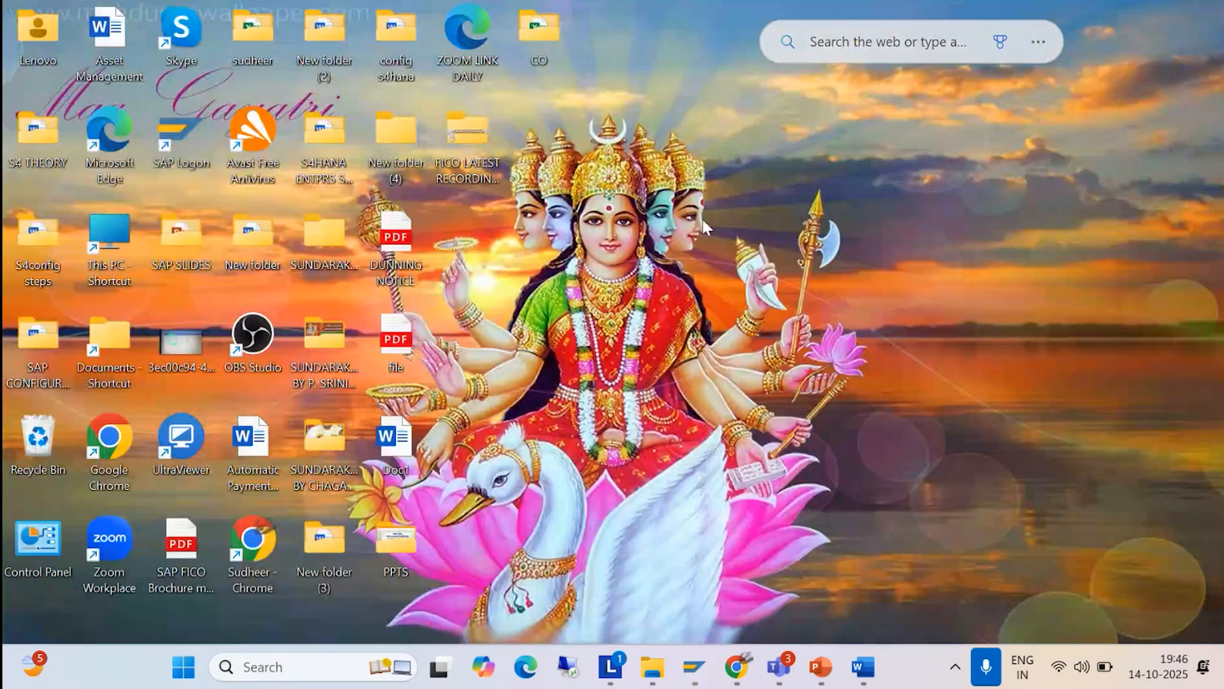
right_click(704, 227)
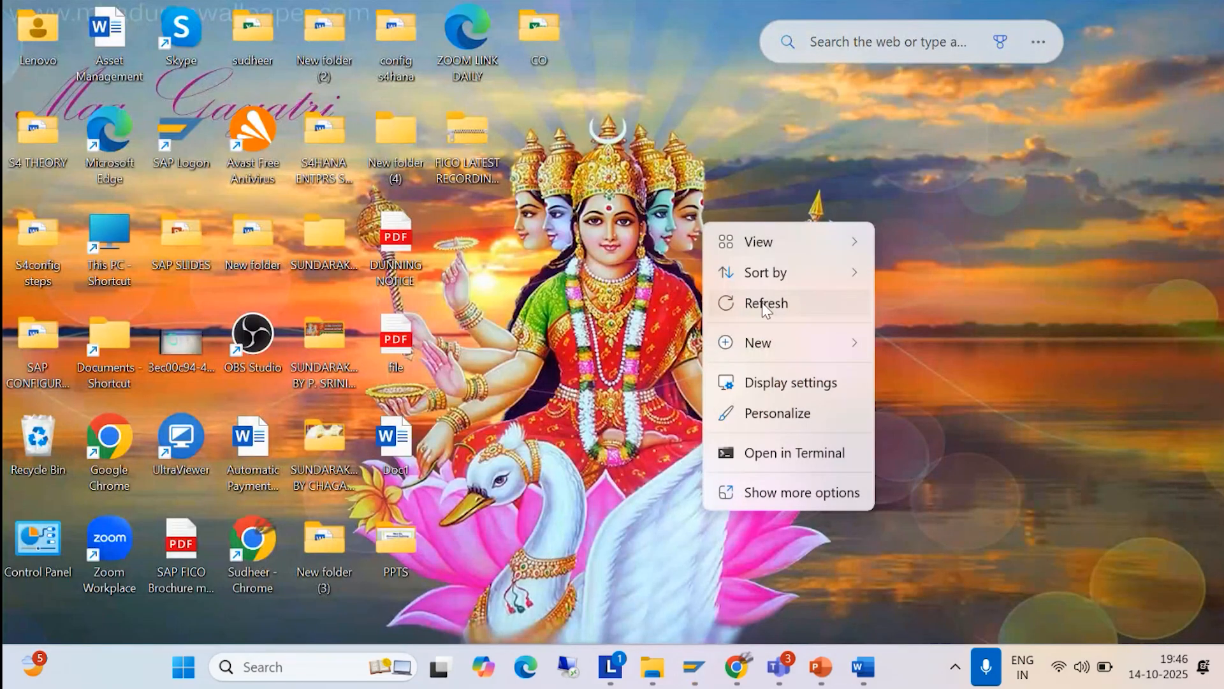
left_click(775, 307)
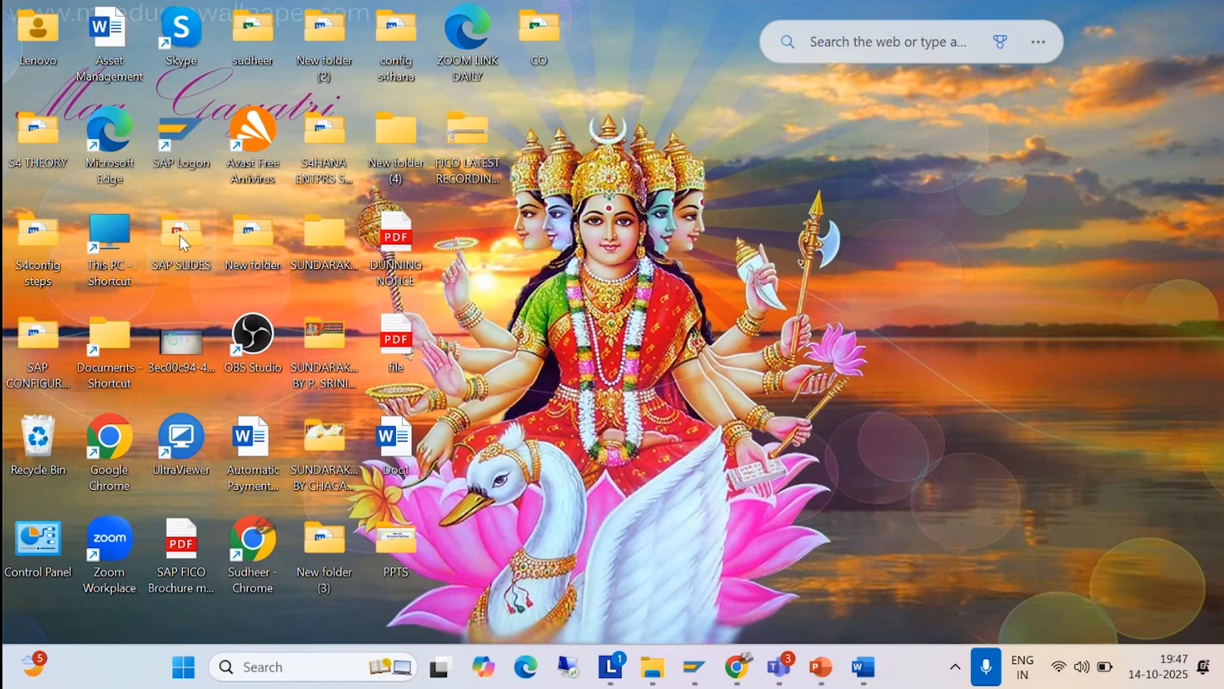
- Open the #21. Dunning presentation from the SAP SLIDES folder on the desktop
double_click(179, 236)
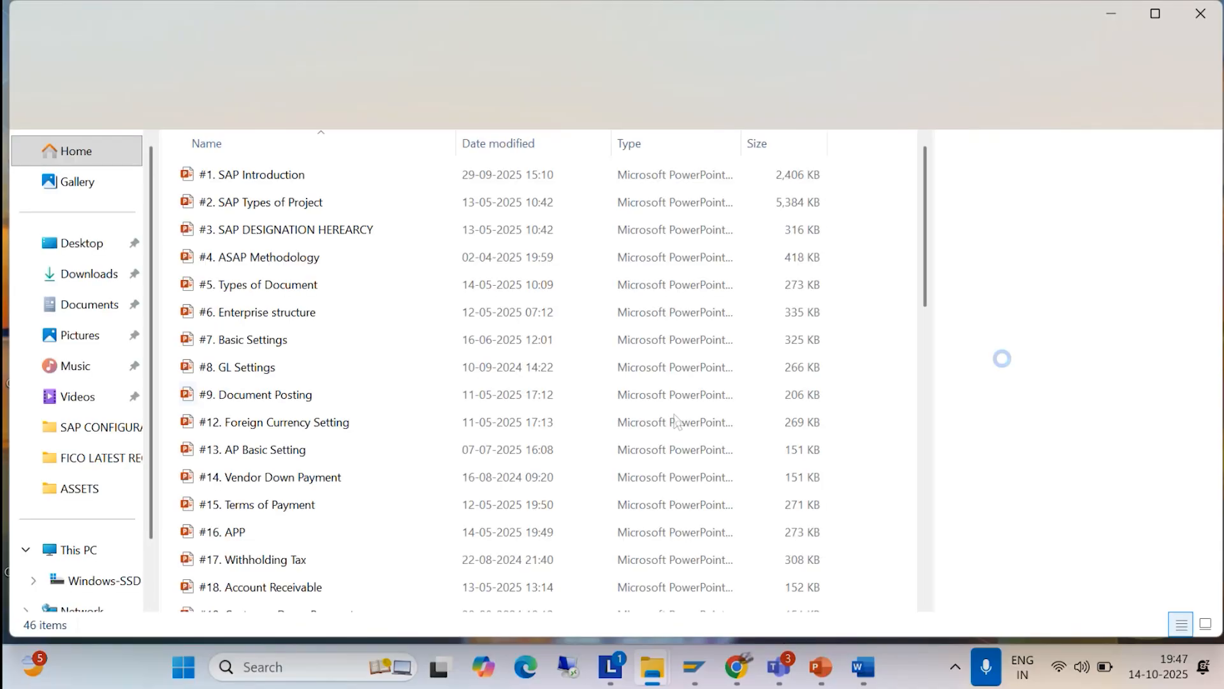
scroll(326, 552, "down", 2)
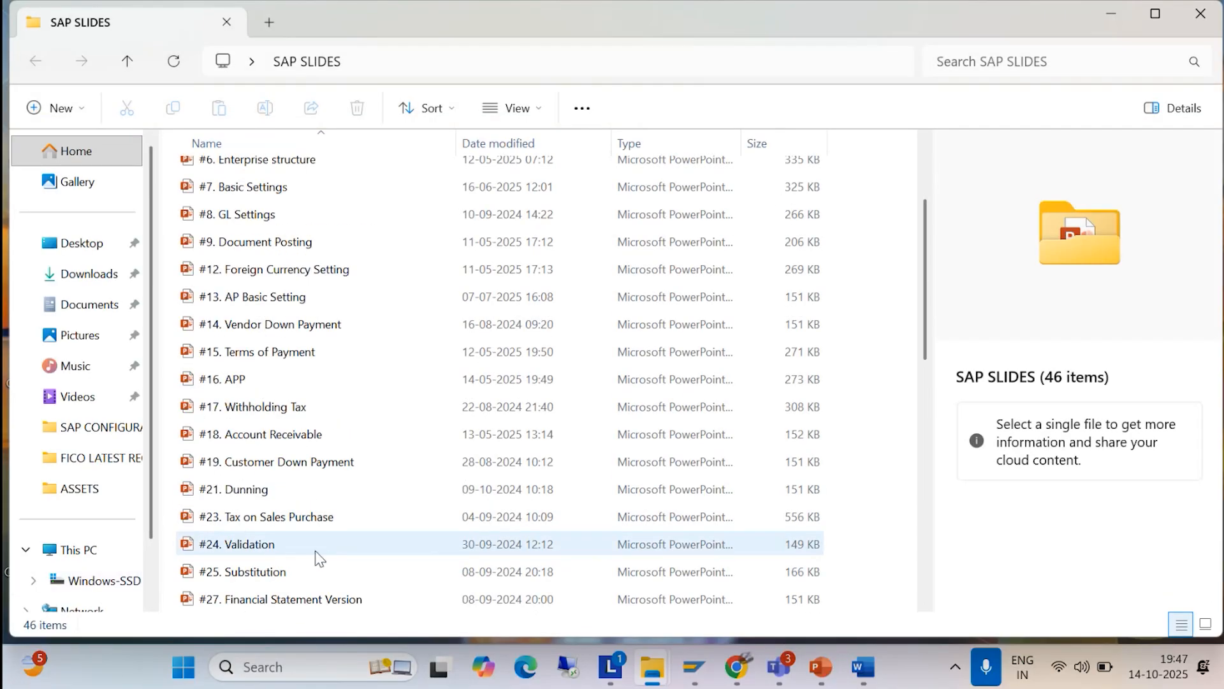
double_click(312, 516)
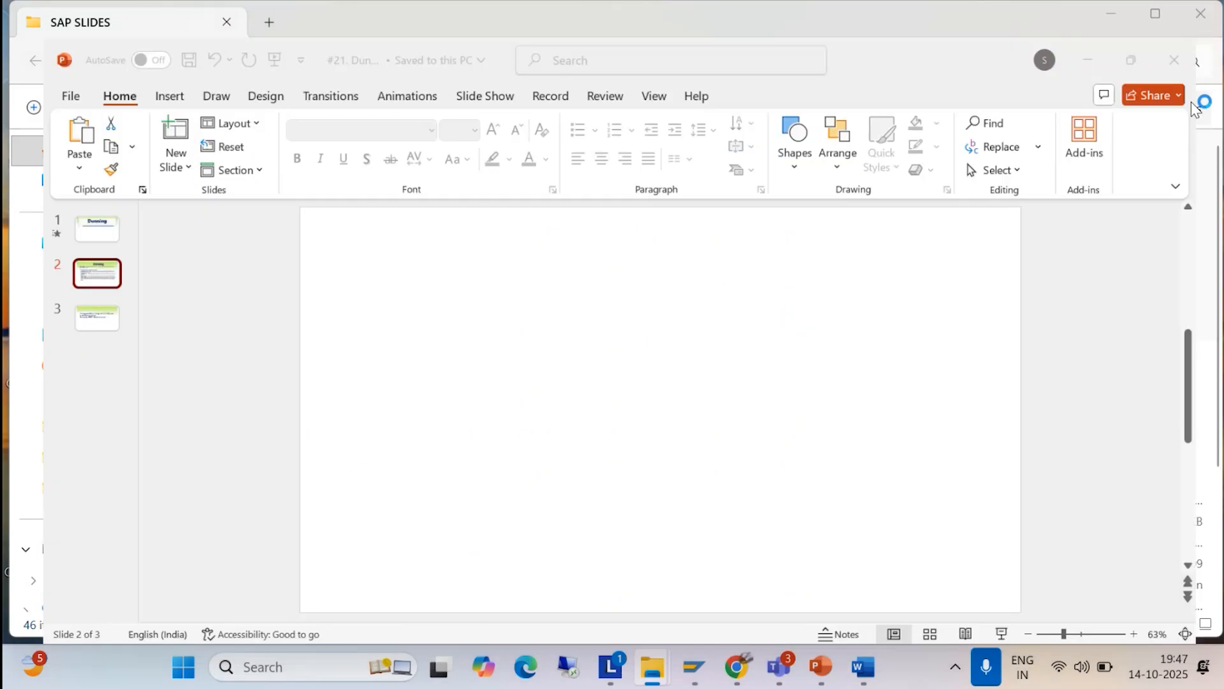